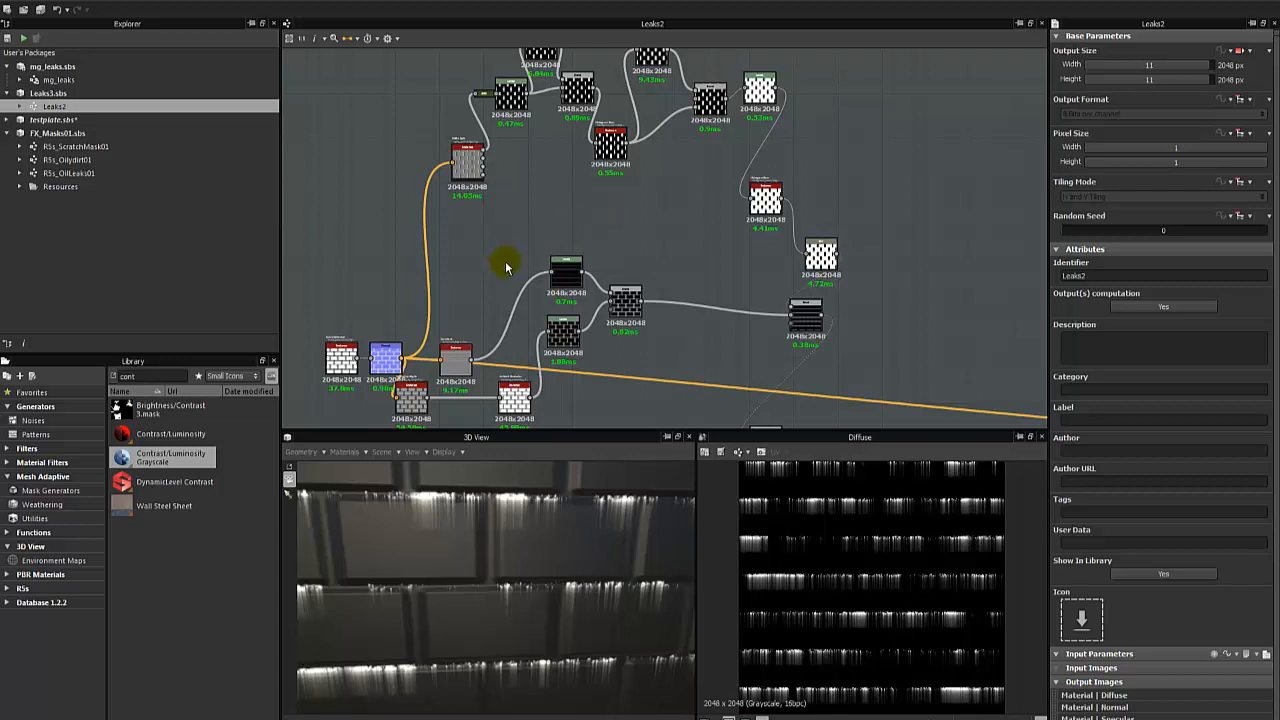
- Preview the Curvature node's output and enlarge the graph area to show more of the network
middle_click_drag(506, 263, 524, 182)
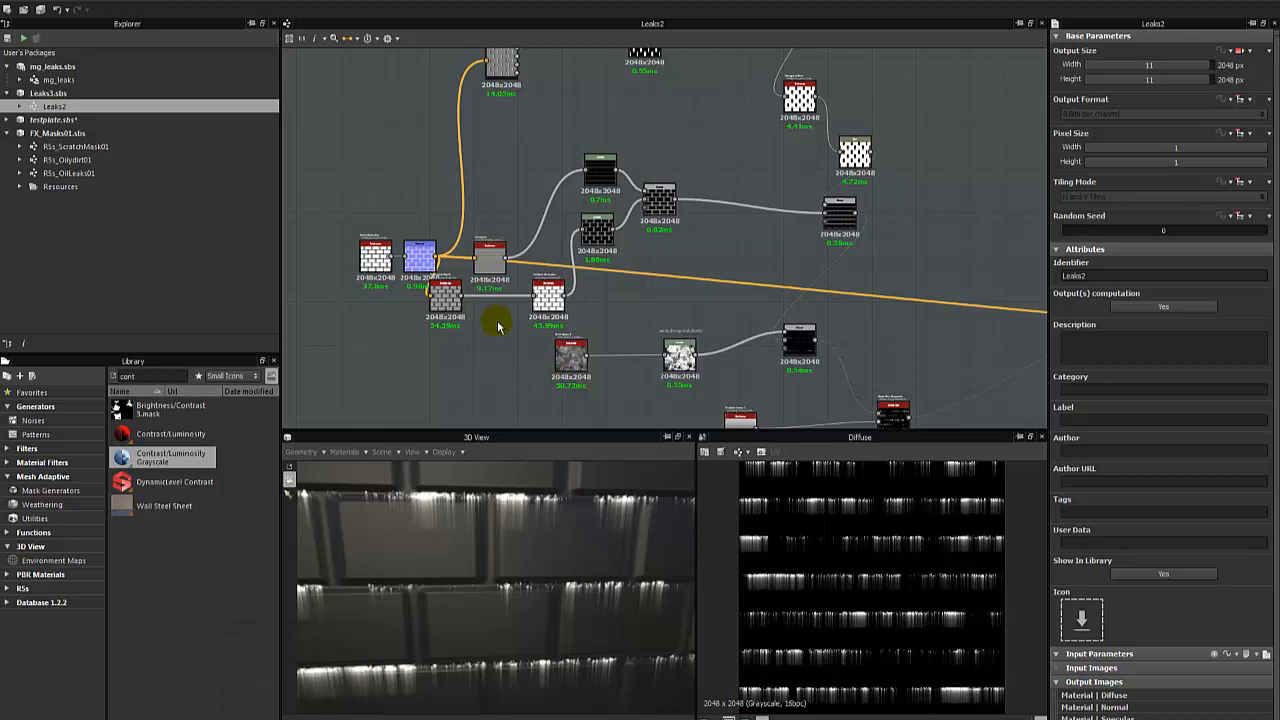
scroll(485, 300, "up", 3)
double_click(545, 212)
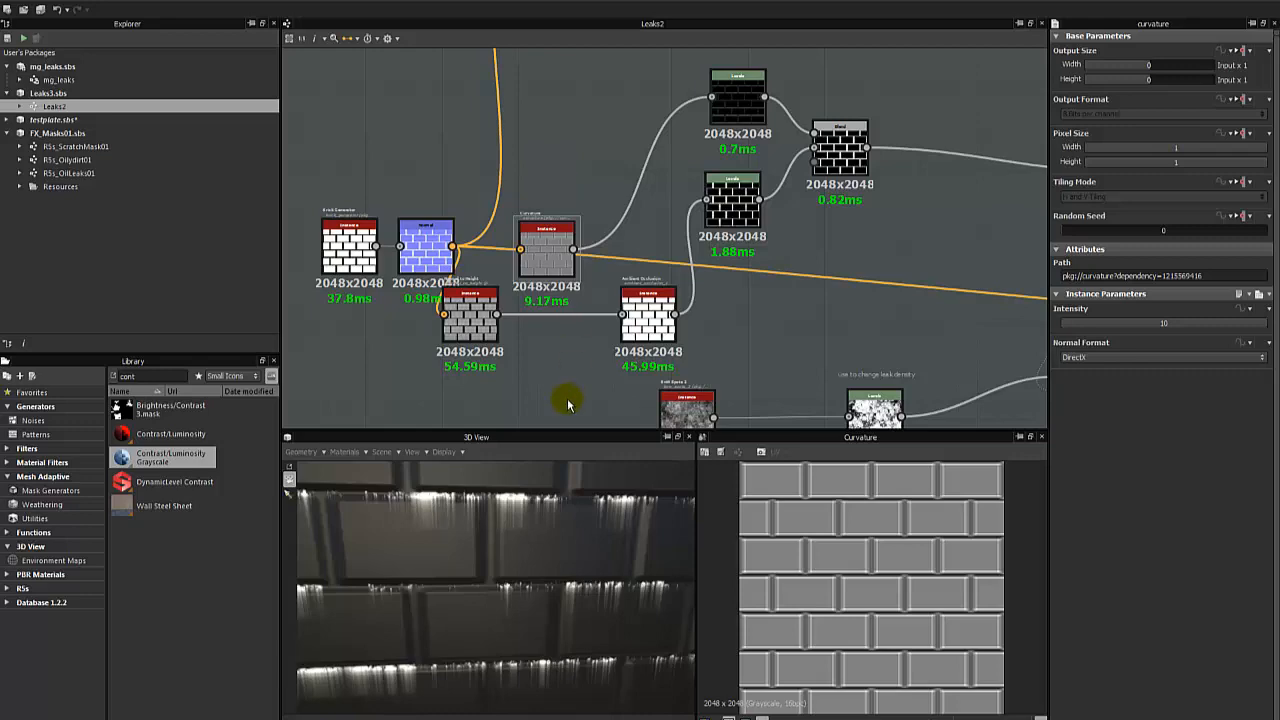
left_click_drag(547, 431, 543, 533)
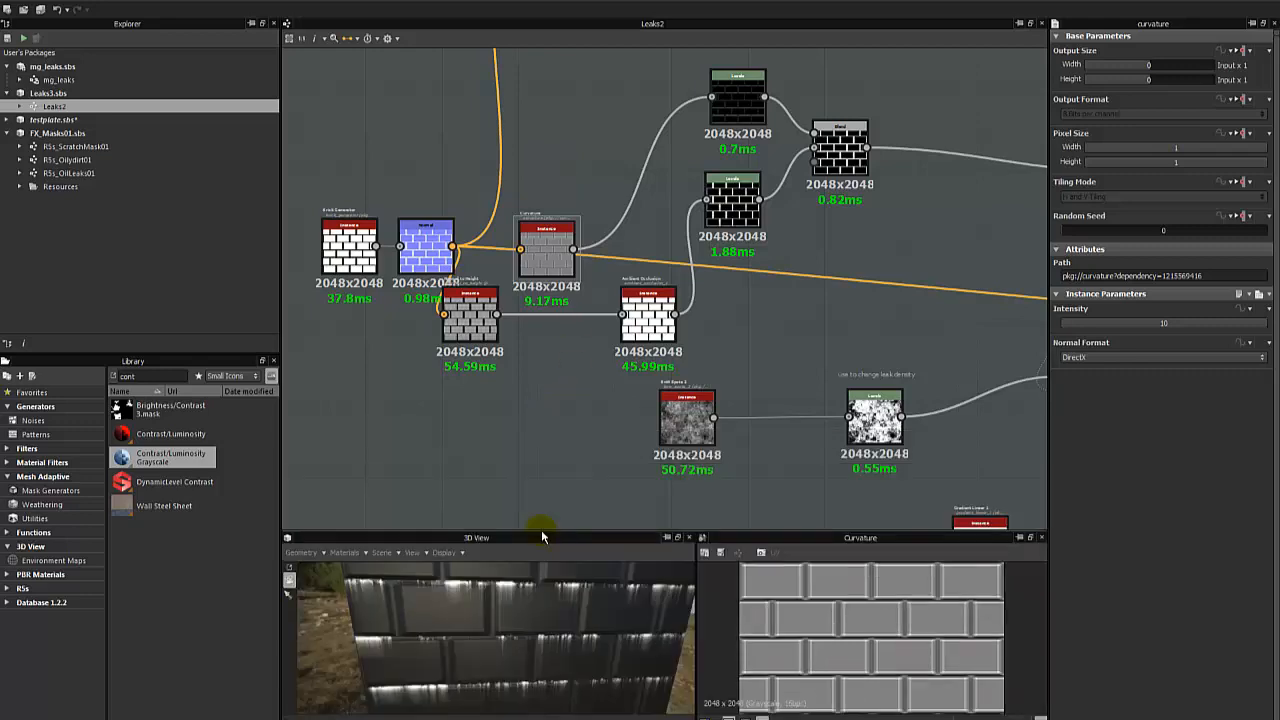
scroll(707, 313, "down", 2)
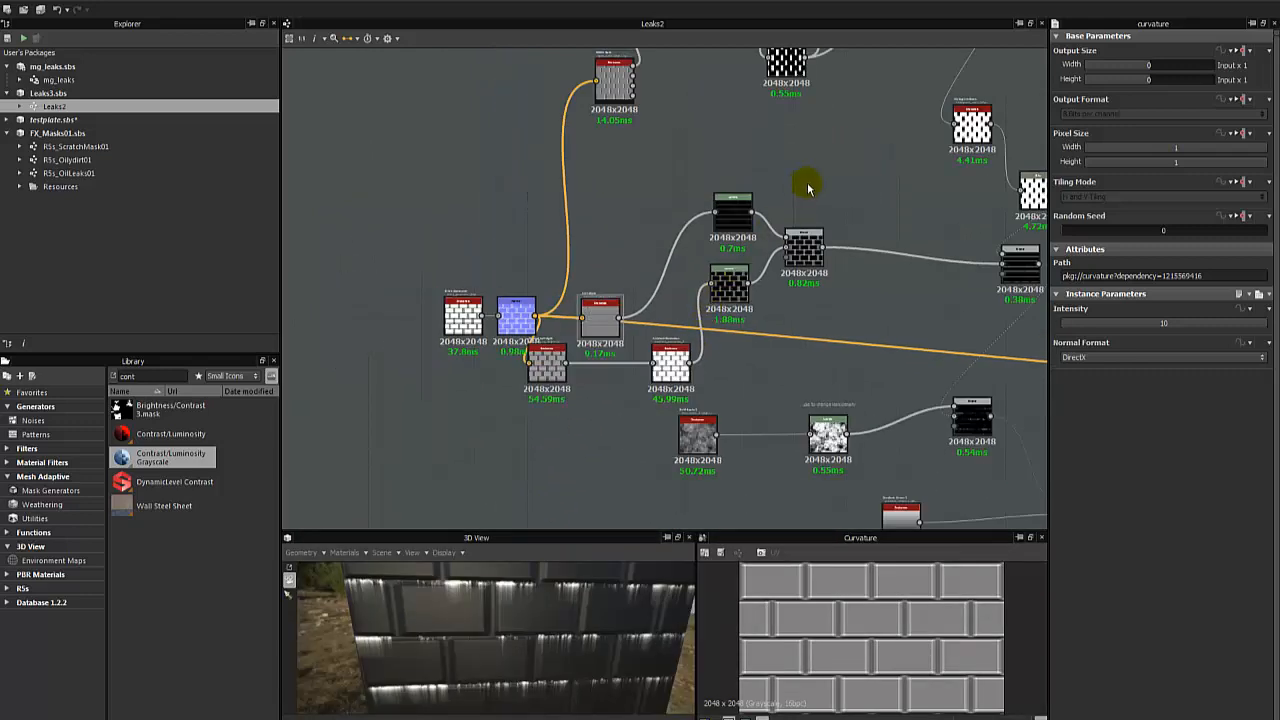
- Inspect the Subtract Blend and Slope Blur Grayscale nodes near the end of the Leaks2 graph
middle_click_drag(814, 160, 702, 314)
scroll(702, 313, "down", 2)
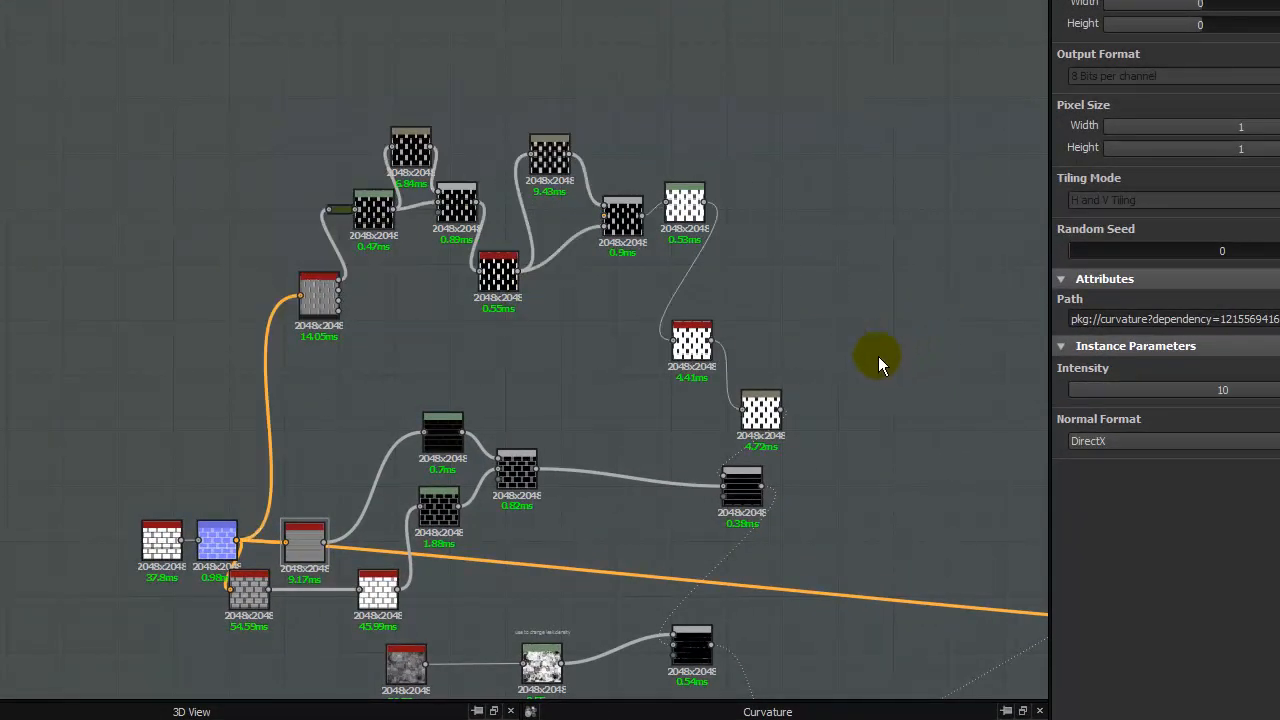
double_click(746, 499)
middle_click_drag(630, 499, 407, 263)
left_click(468, 412)
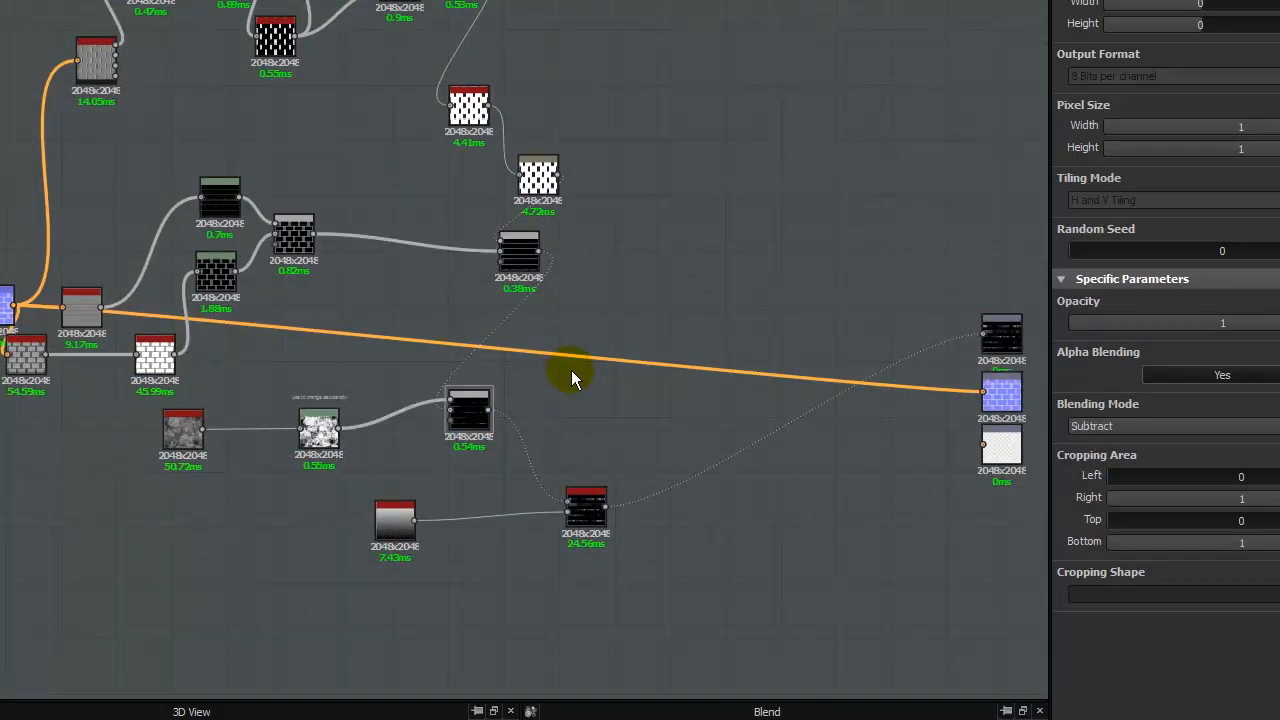
double_click(587, 511)
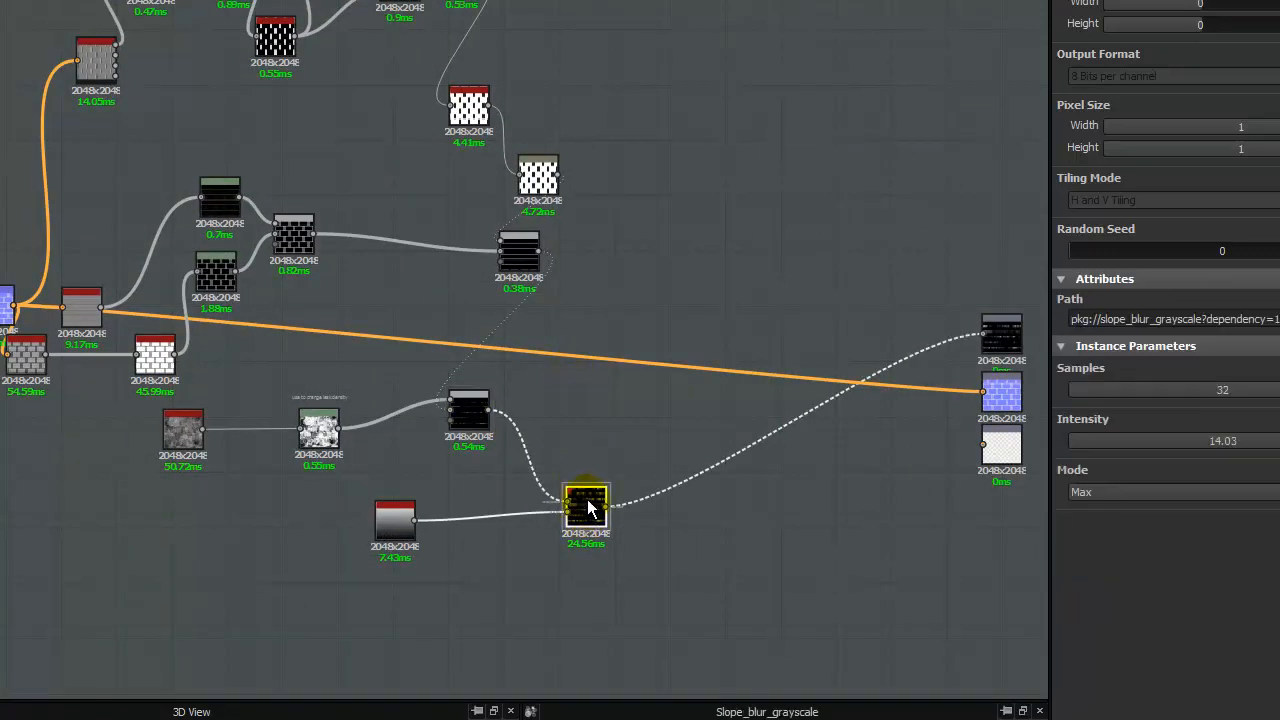
left_click(535, 386)
middle_click_drag(391, 229, 569, 404)
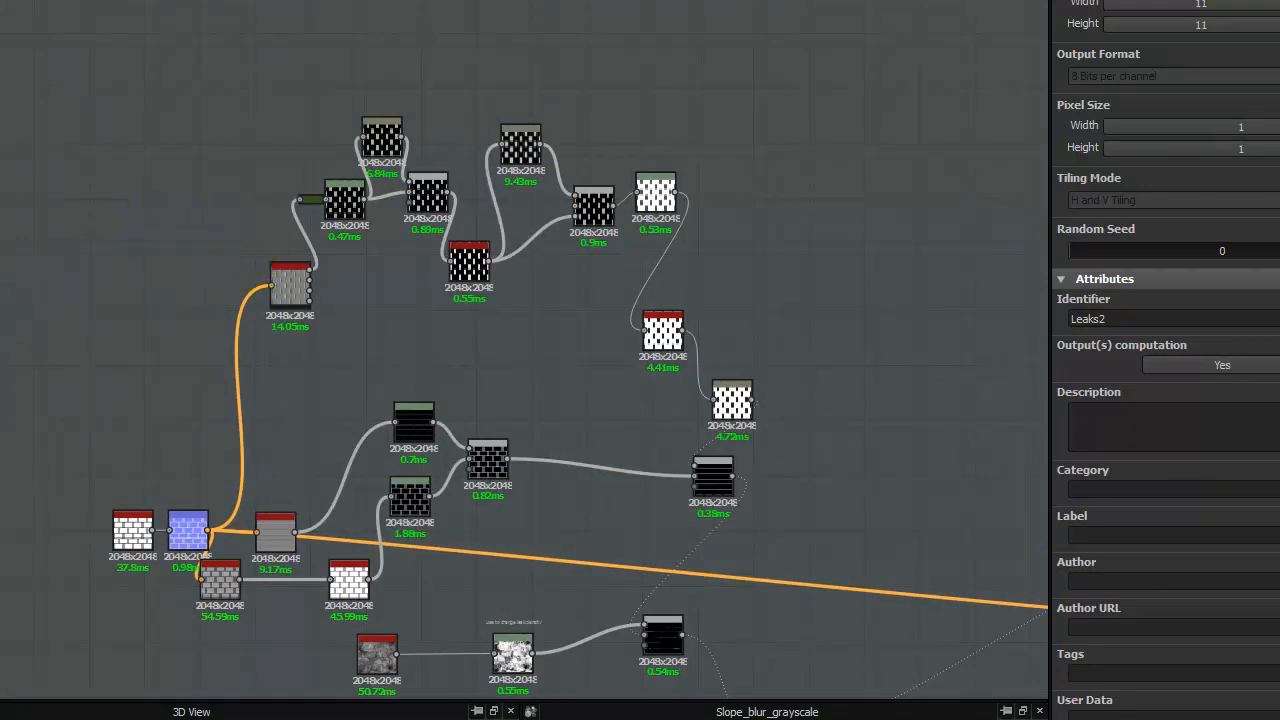
- Examine the mask branch running from the RGBA Split node through Levels, Blur and Blend to the last Histogram Scan
scroll(363, 414, "up", 3)
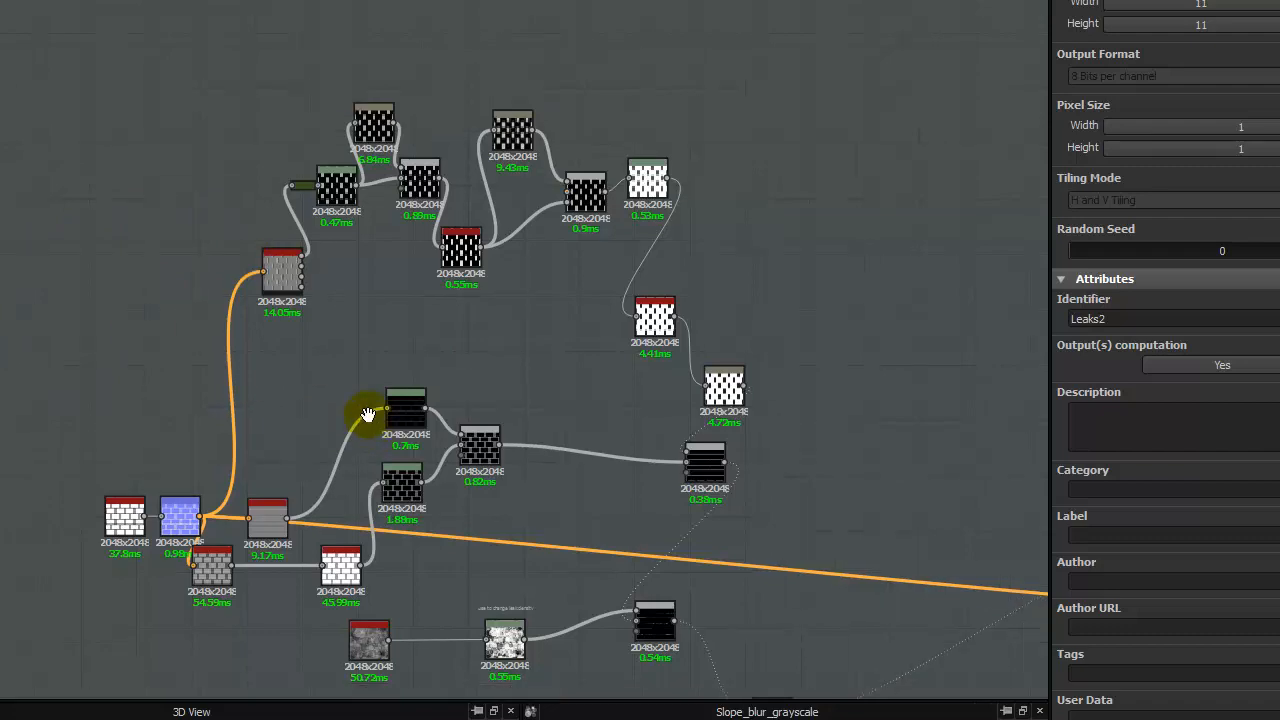
middle_click_drag(580, 251, 476, 410)
scroll(190, 344, "up", 1)
middle_click_drag(193, 345, 335, 371)
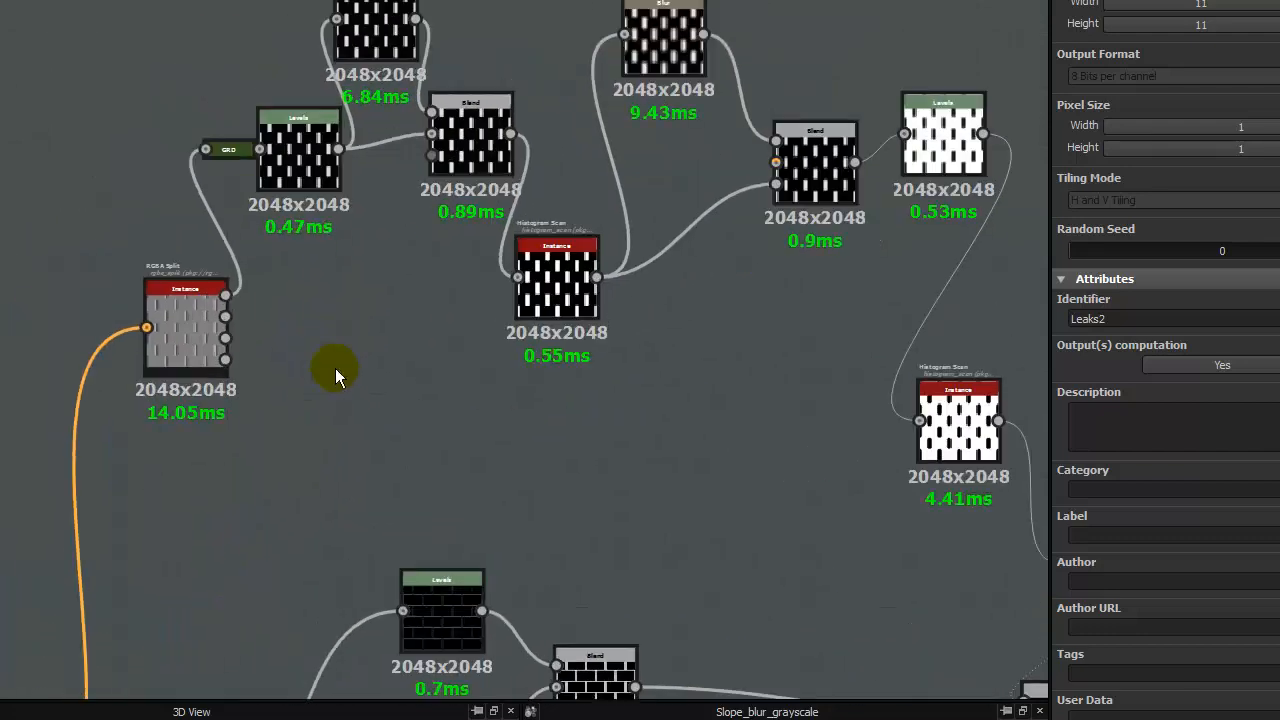
middle_click_drag(248, 289, 148, 390)
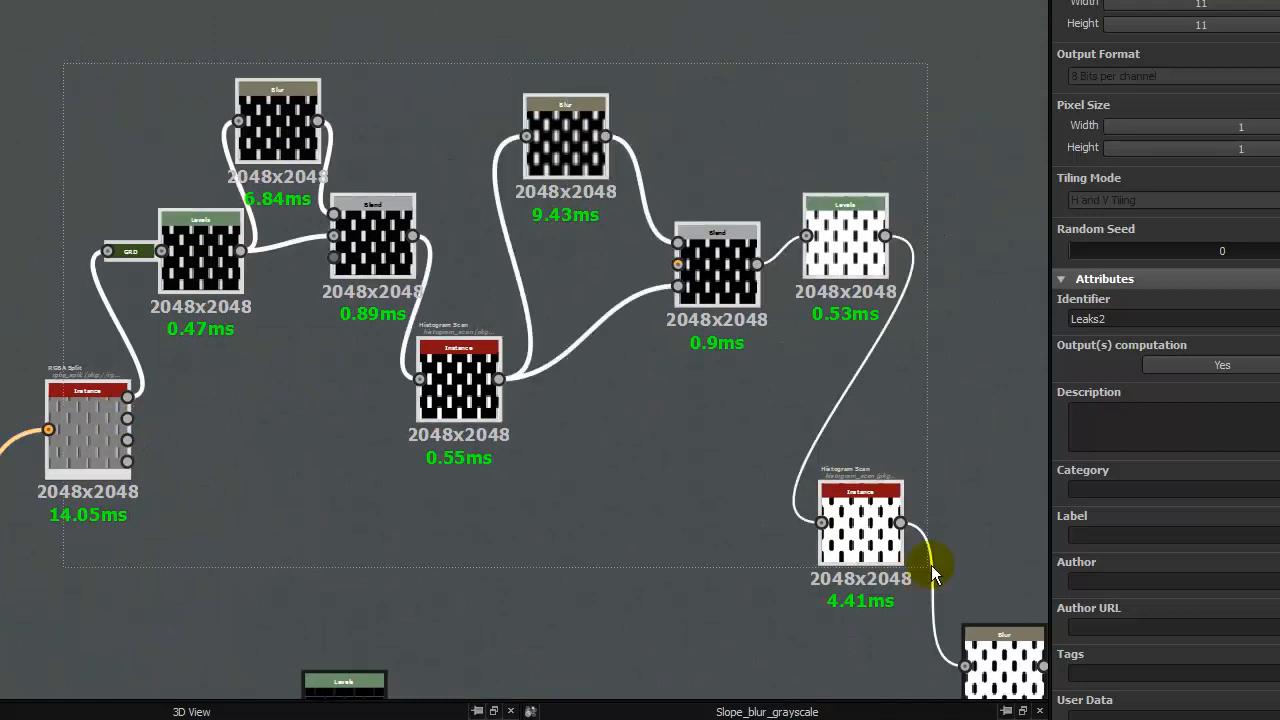
middle_click_drag(790, 553, 580, 360)
middle_click_drag(417, 466, 557, 304)
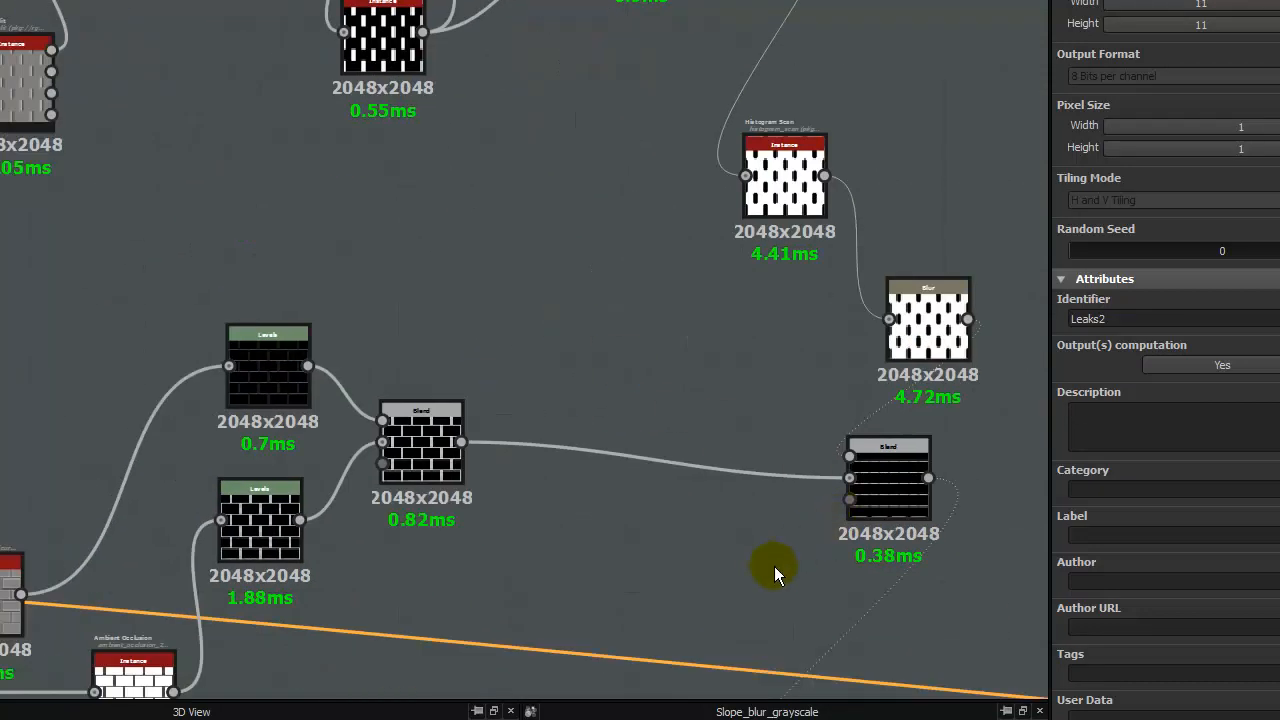
- Inspect the Multiply Blend and the Subtract Blend that combine the masks ahead of the slope blur
middle_click_drag(774, 569, 537, 408)
left_click(667, 322)
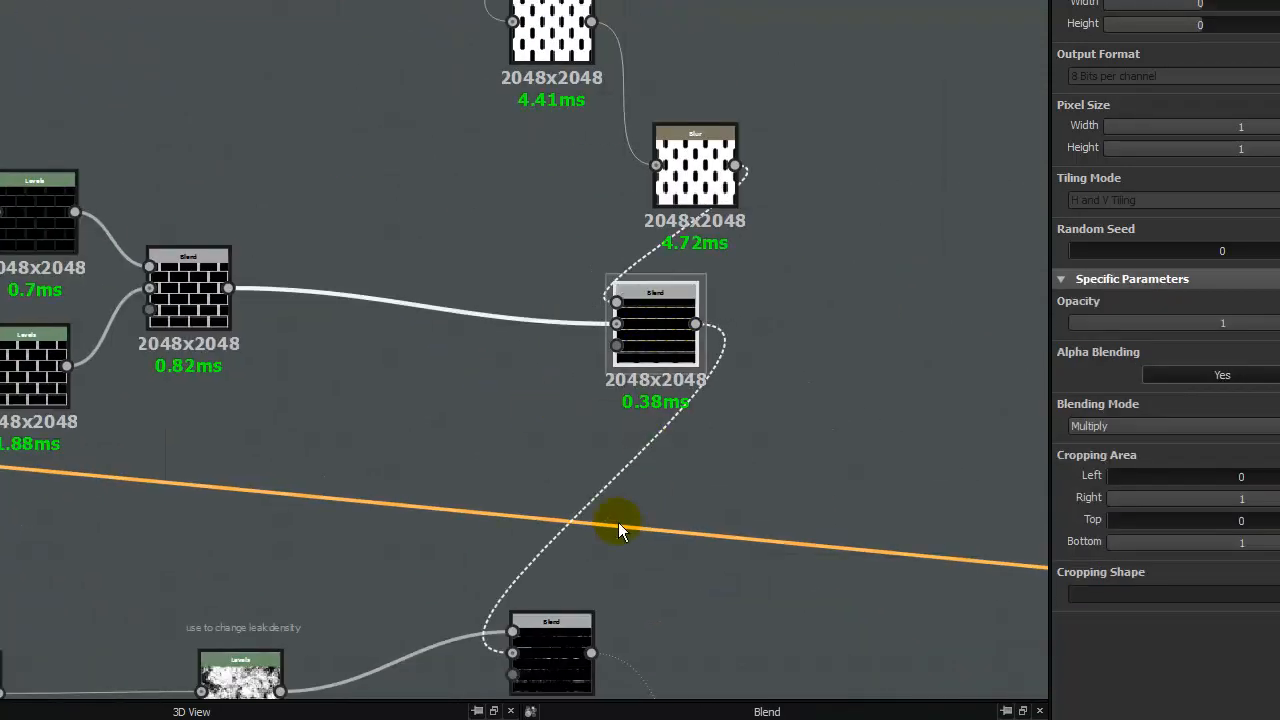
middle_click_drag(521, 530, 484, 245)
left_click(507, 379)
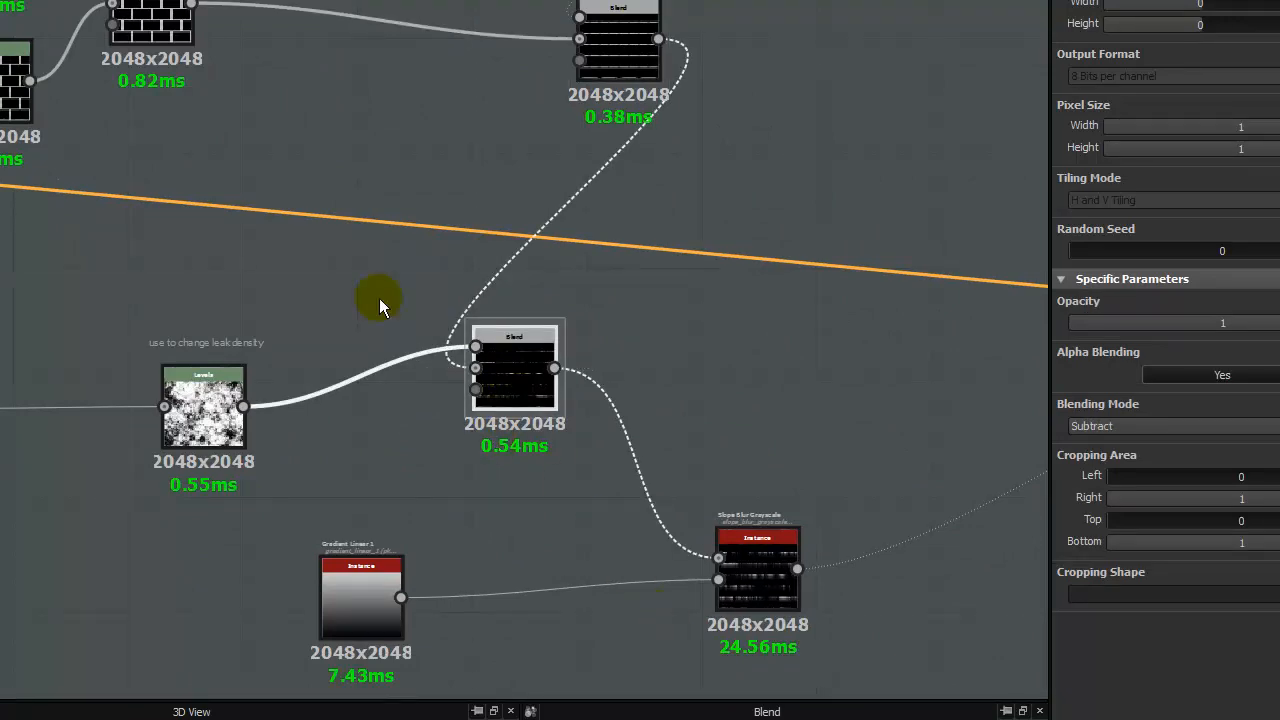
middle_click_drag(380, 297, 623, 419)
mouse_move(391, 274)
middle_mouse_down()
mouse_move(594, 401)
mouse_move(194, 171)
middle_mouse_up()
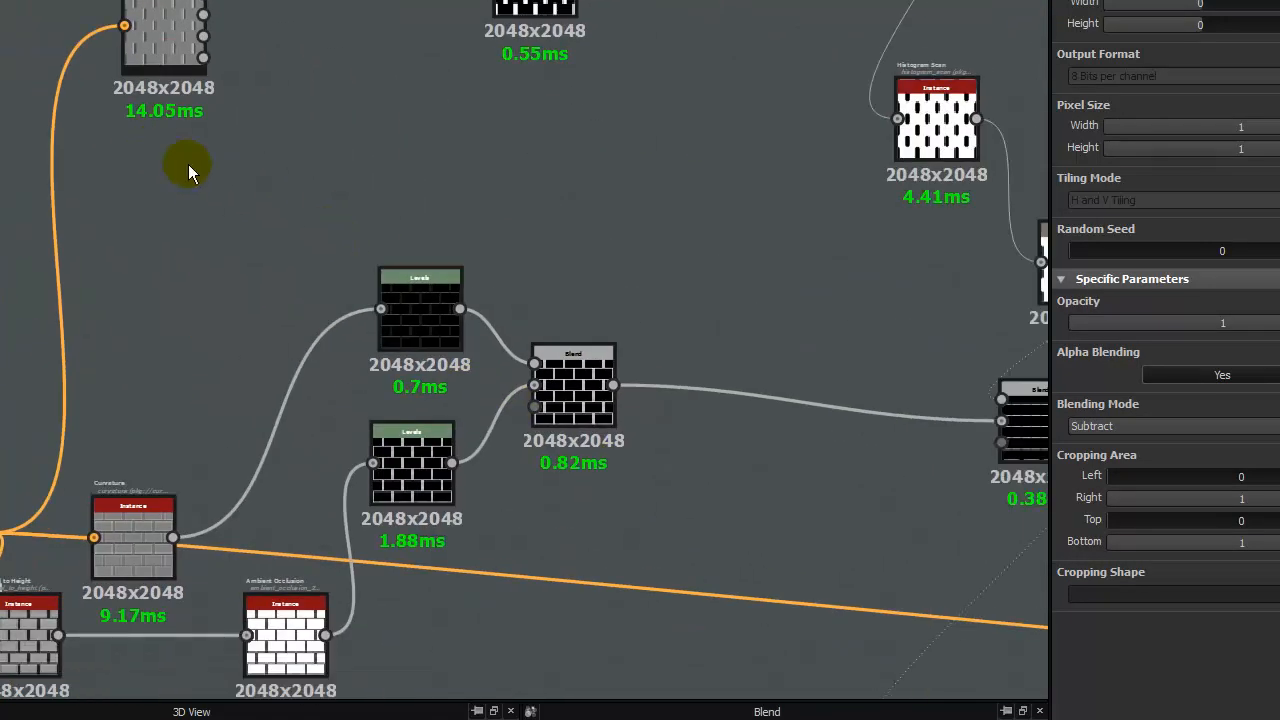
- Preview the Add (Linear Dodge) Blend that combines the two Levels nodes, enlarging the preview area
middle_click_drag(540, 359, 389, 279)
scroll(430, 280, "up", 3)
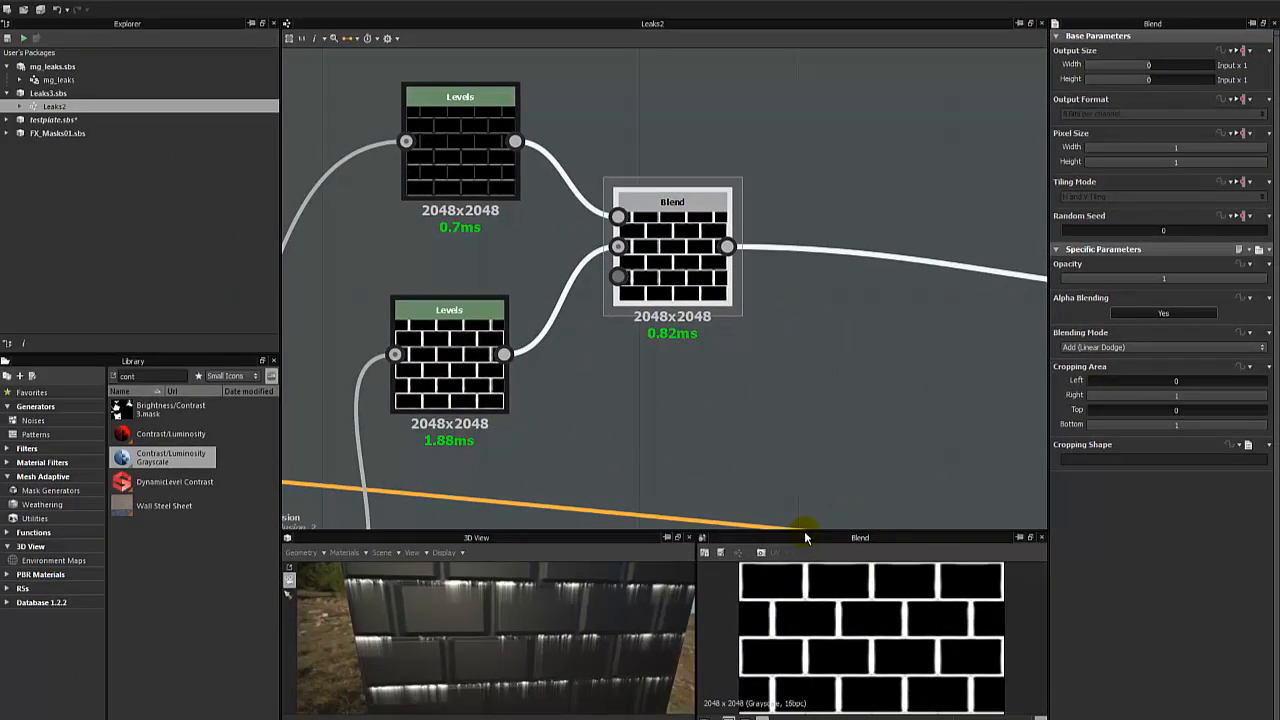
left_click_drag(806, 535, 769, 399)
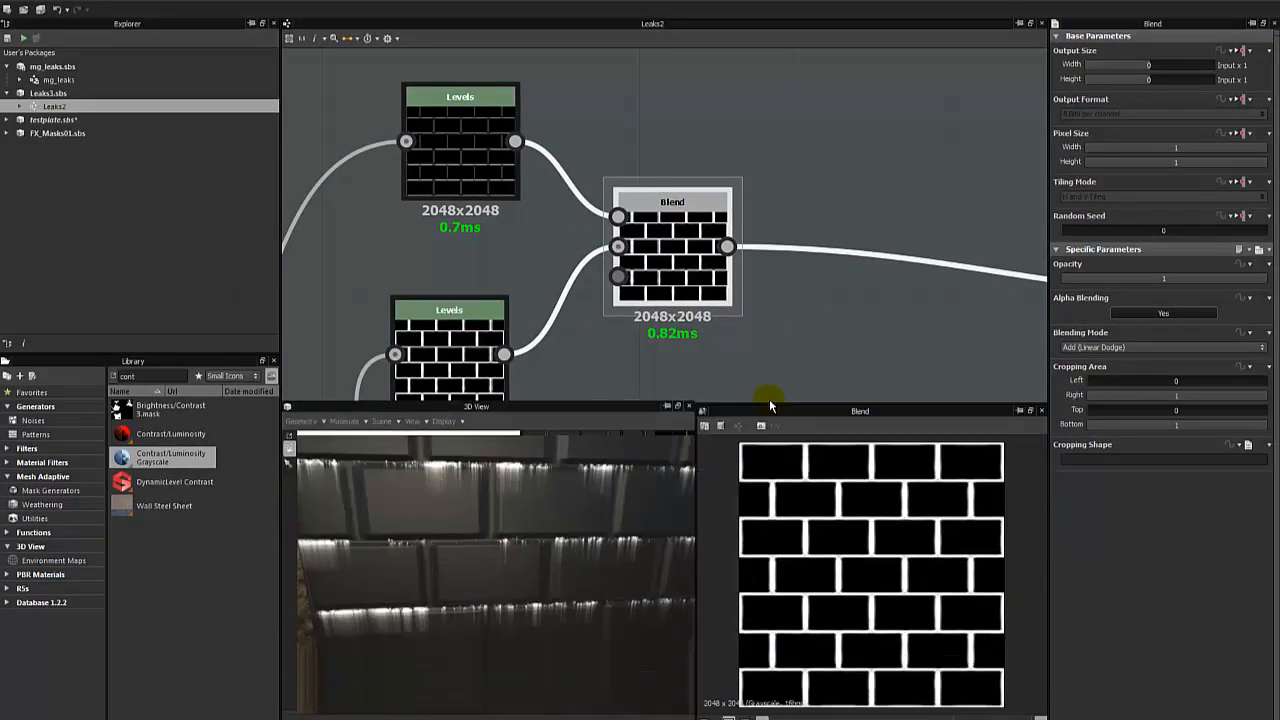
scroll(758, 276, "down", 6)
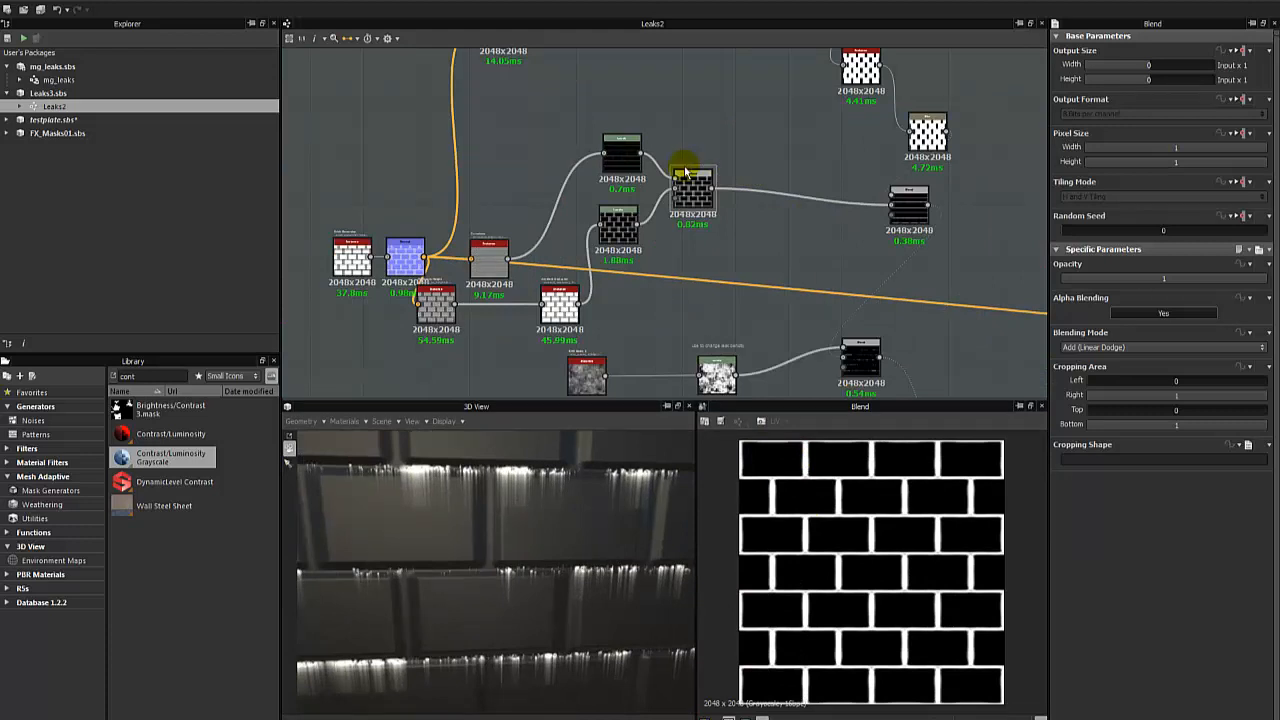
- Examine the RGBA Split branch and preview the Levels node fed by the split's first output
middle_click_drag(686, 136, 714, 223)
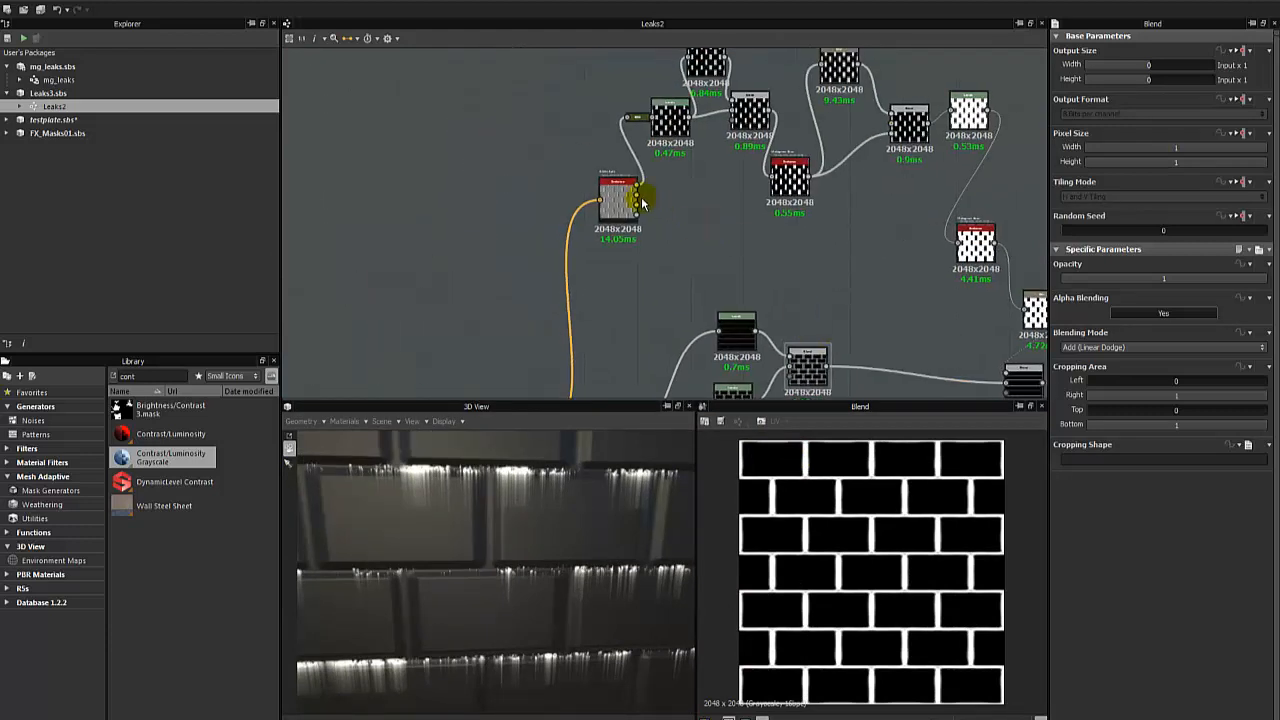
scroll(640, 192, "up", 4)
left_click_drag(632, 190, 817, 259)
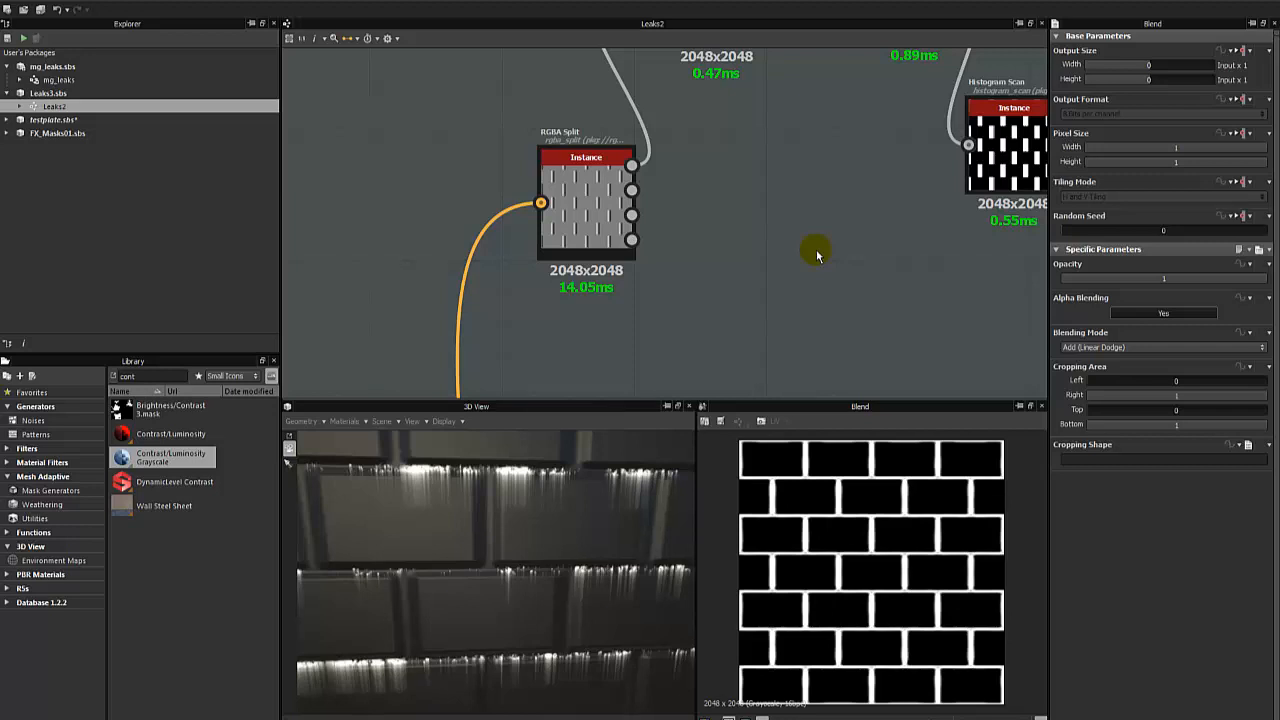
middle_click_drag(844, 155, 754, 265)
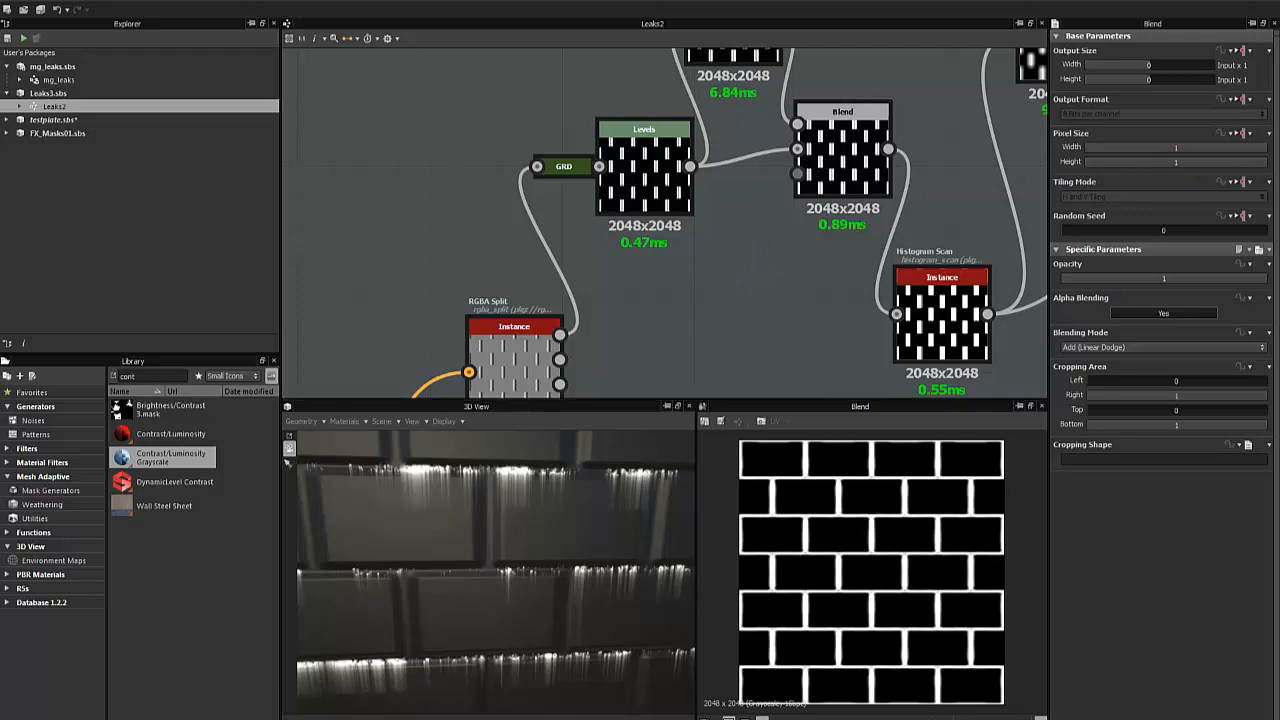
middle_click_drag(820, 320, 654, 289)
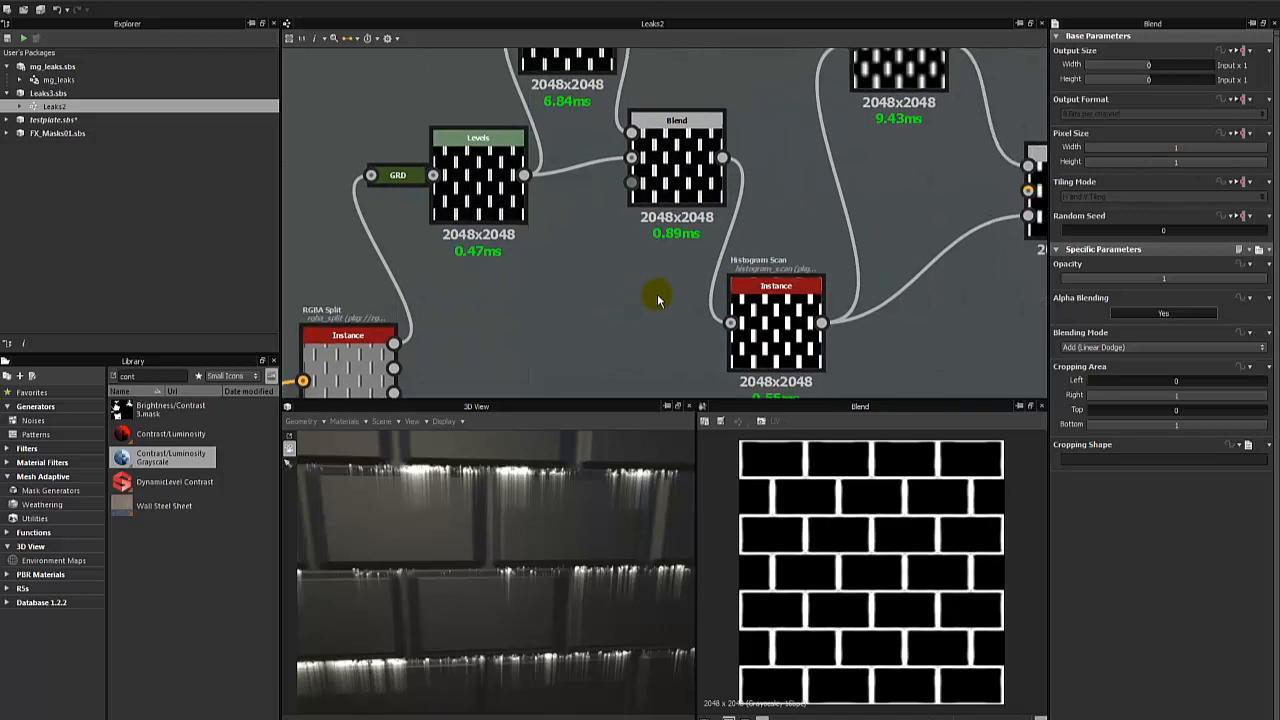
scroll(606, 292, "down", 2)
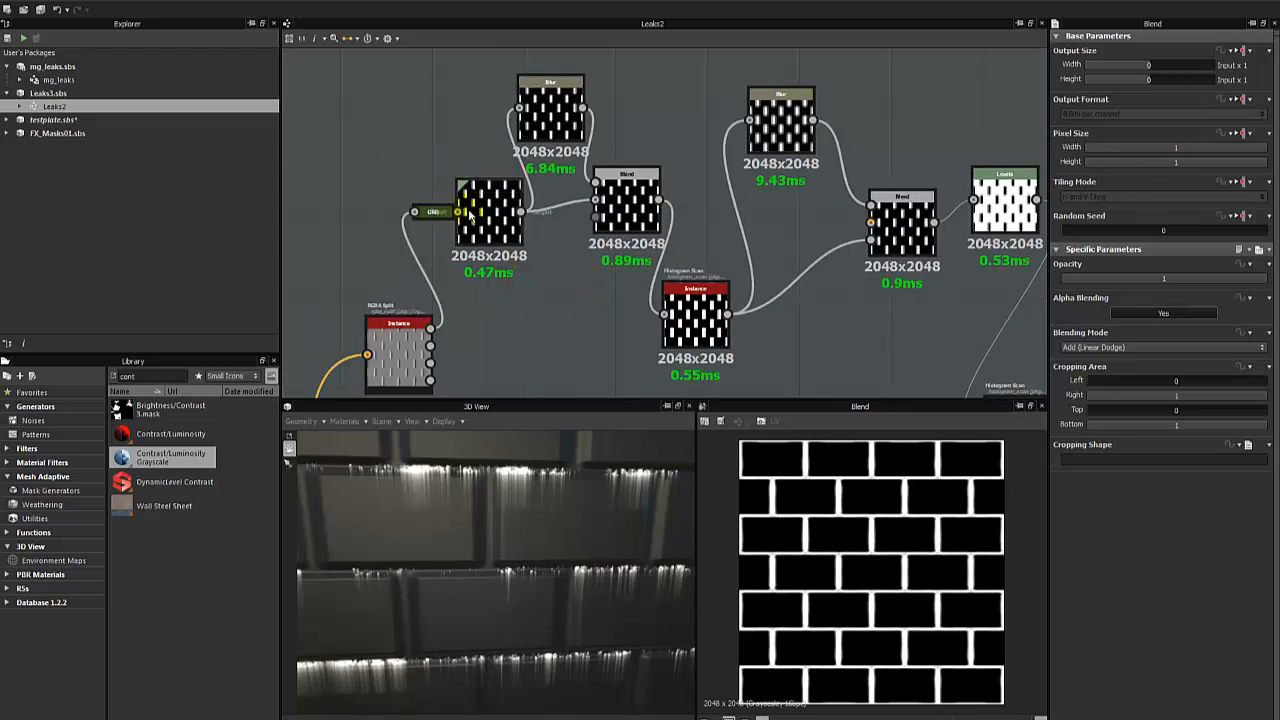
double_click(467, 212)
middle_click_drag(547, 310, 449, 294)
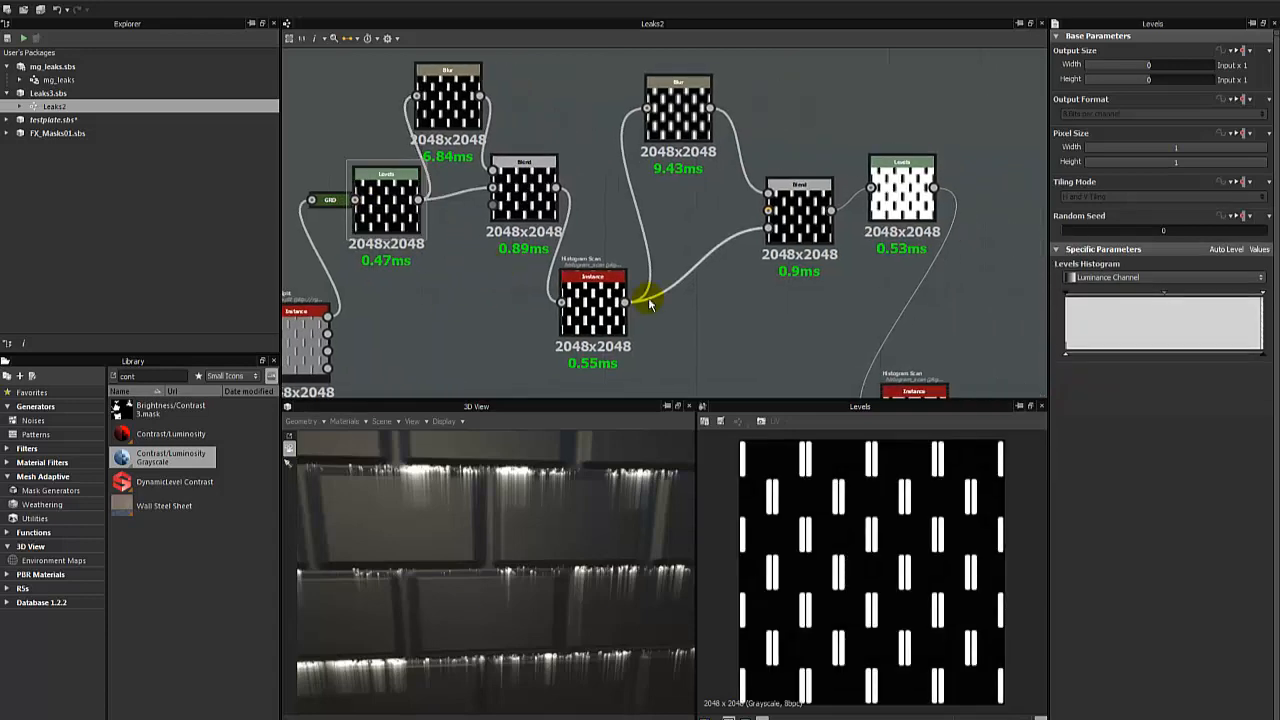
middle_click_drag(646, 294, 478, 193)
- Preview the Multiply Blend's output and inspect the Subtract Blend that follows it
scroll(478, 193, "down", 2)
middle_click_drag(567, 268, 477, 143)
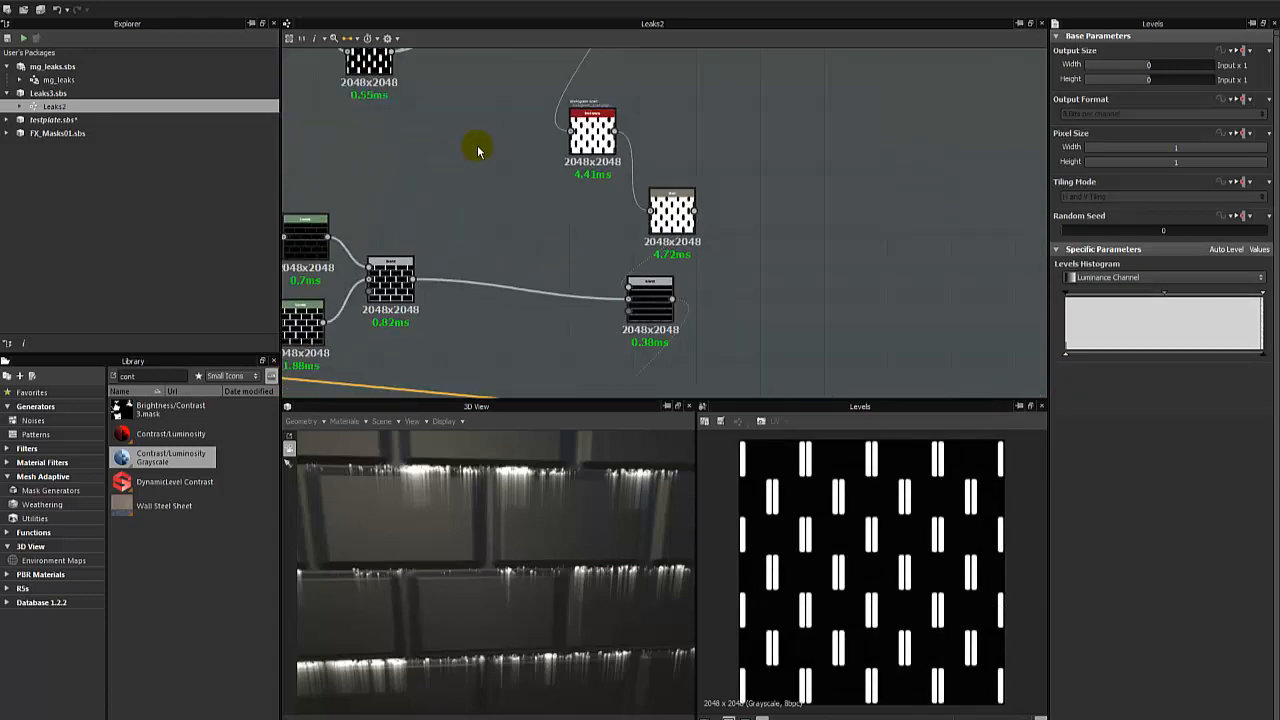
double_click(648, 290)
left_click(553, 203)
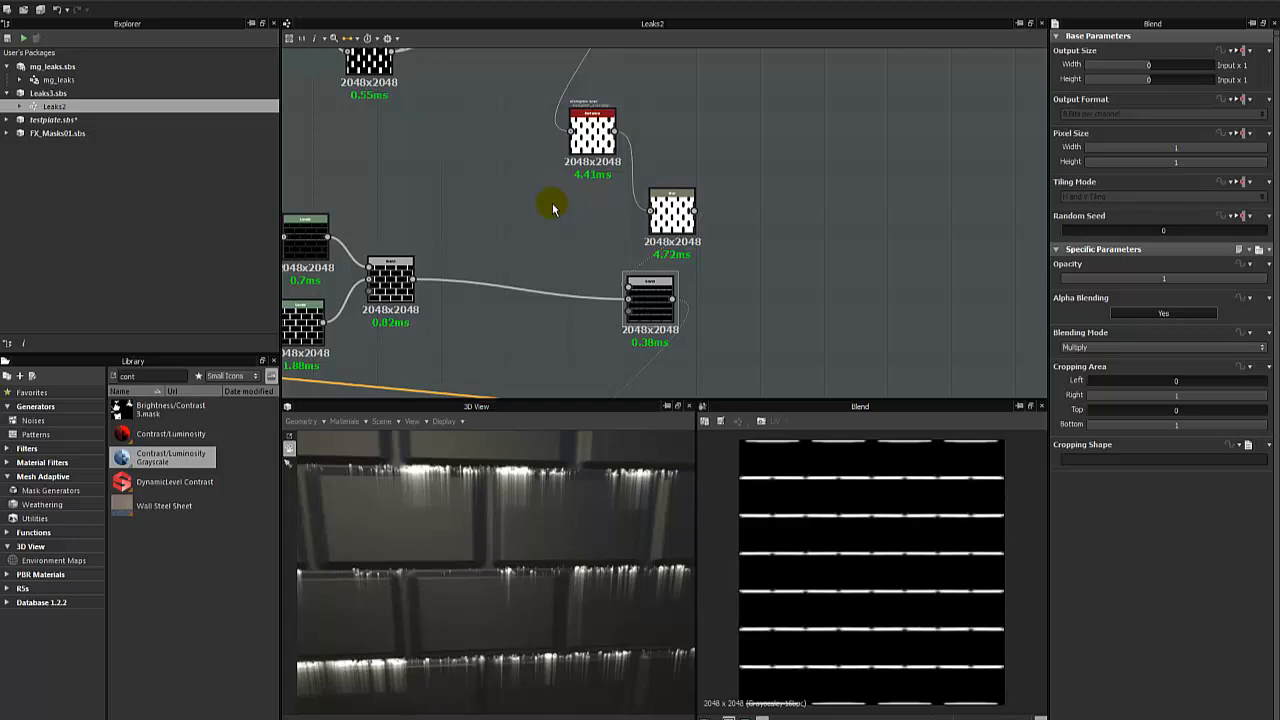
middle_click_drag(553, 208, 449, 134)
left_click(492, 335)
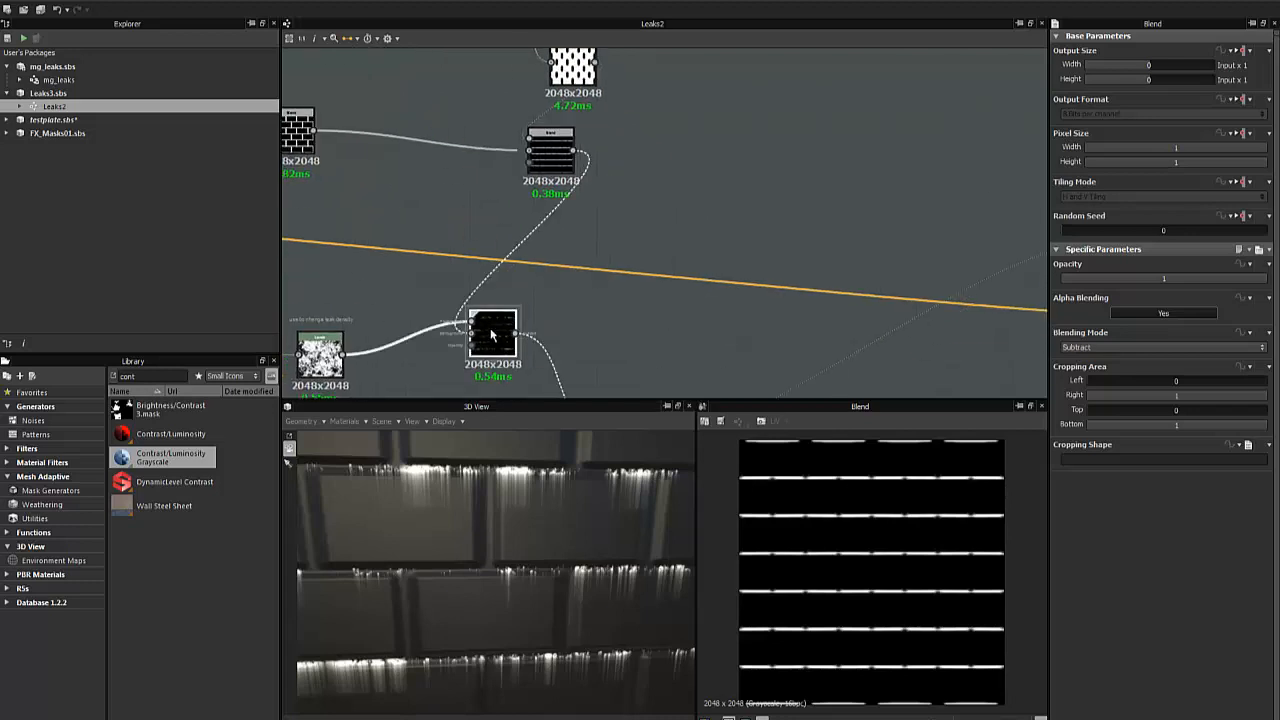
- Move the Multiply Blend node slightly lower beneath the Blur node
left_click(647, 316)
middle_click_drag(634, 152, 672, 241)
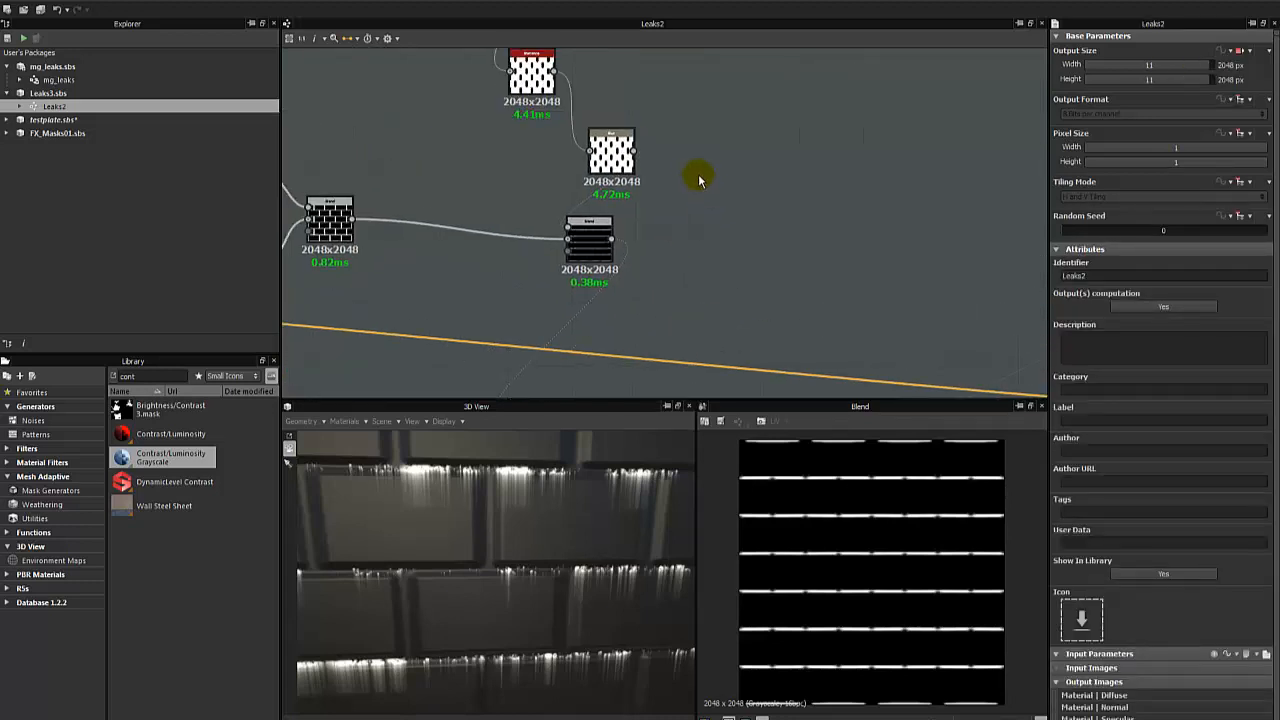
left_click_drag(597, 231, 603, 243)
- Inspect the Histogram Scan ahead of the final Blur and preview the Slope Blur Grayscale output
scroll(557, 162, "up", 1)
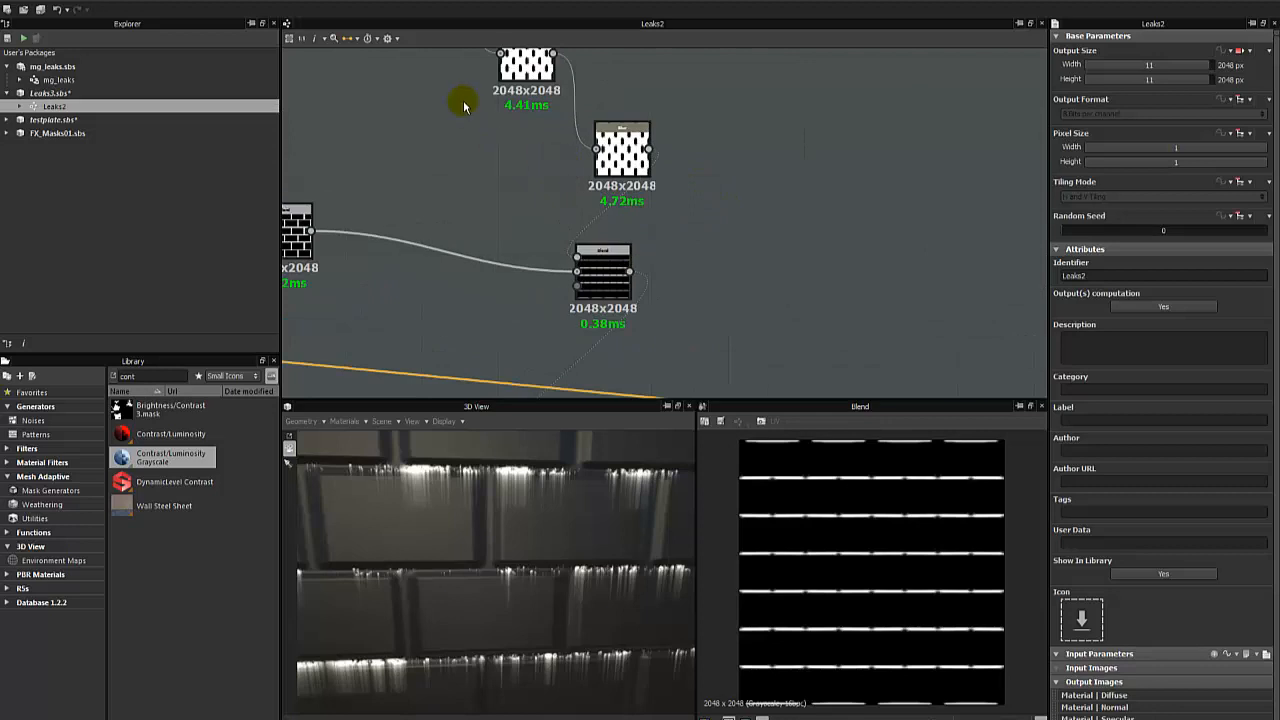
middle_click_drag(463, 106, 524, 203)
middle_click_drag(395, 165, 467, 204)
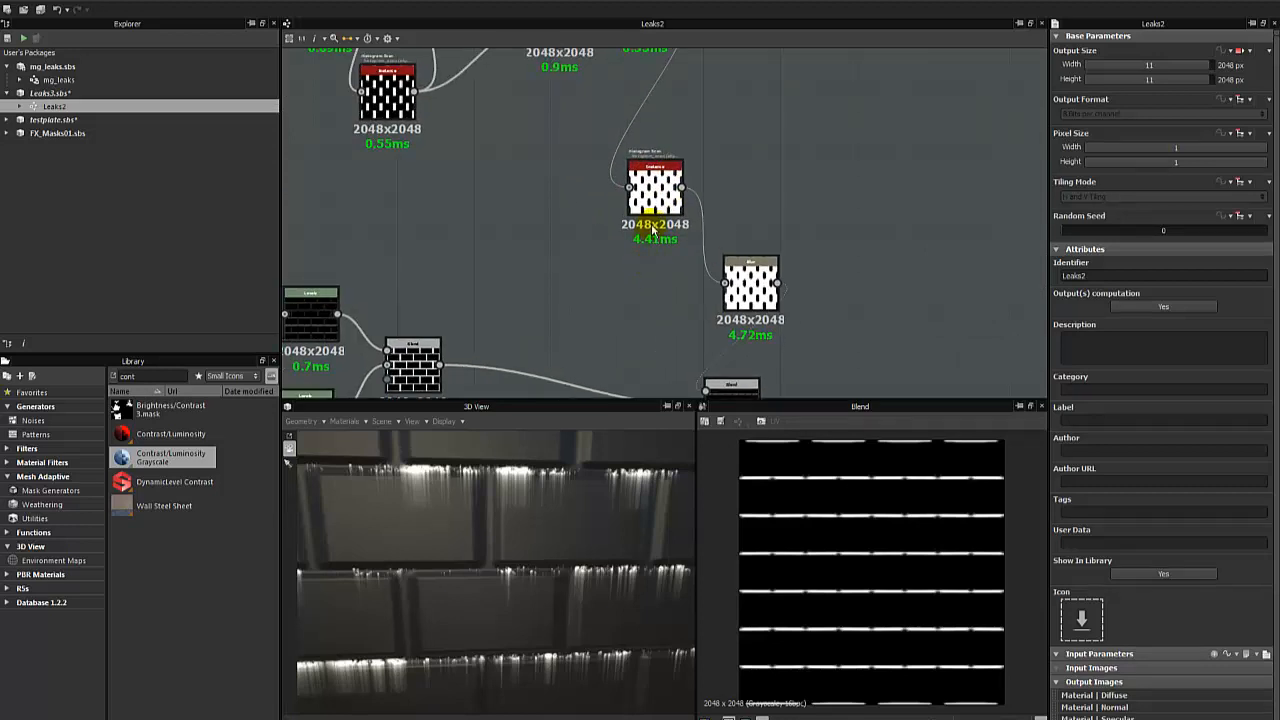
left_click(652, 227)
scroll(626, 194, "down", 5)
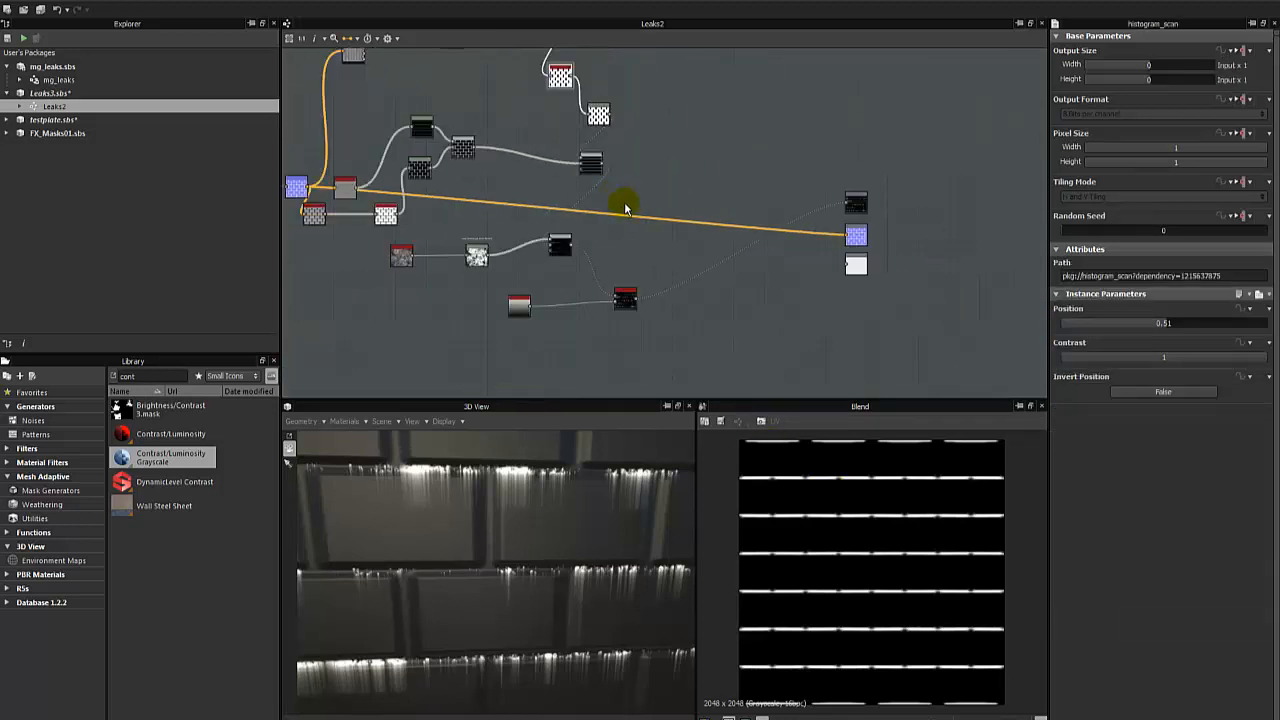
scroll(611, 312, "up", 2)
double_click(610, 302)
scroll(571, 186, "up", 4)
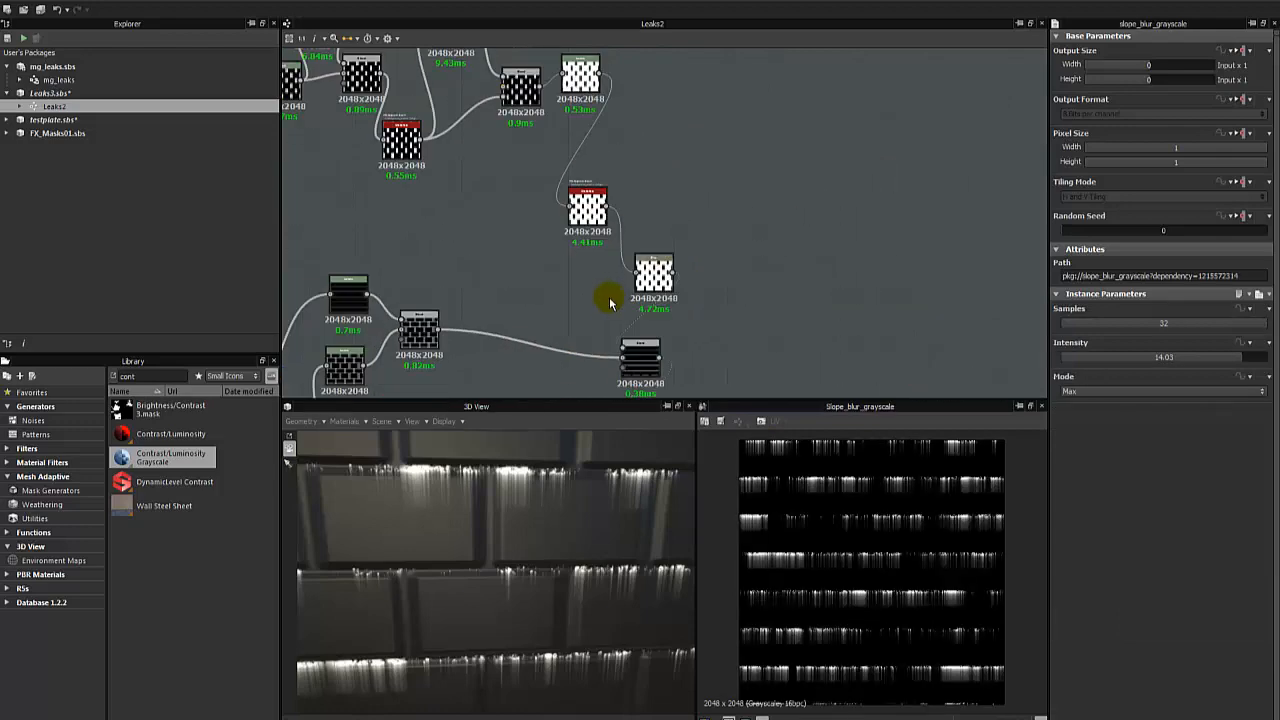
- Set the Position of the Histogram Scan ahead of the final Blur to 1 and check the leaks in the 3D view
left_click(566, 172)
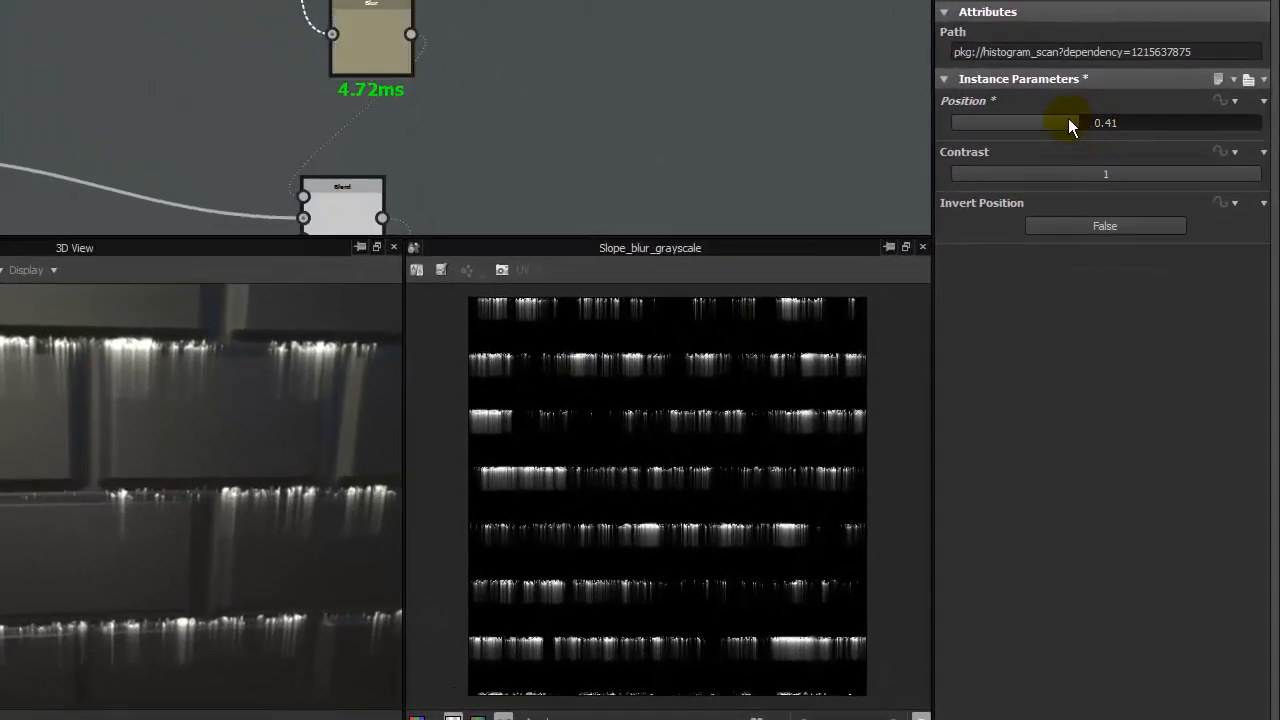
left_click_drag(1068, 121, 1257, 115)
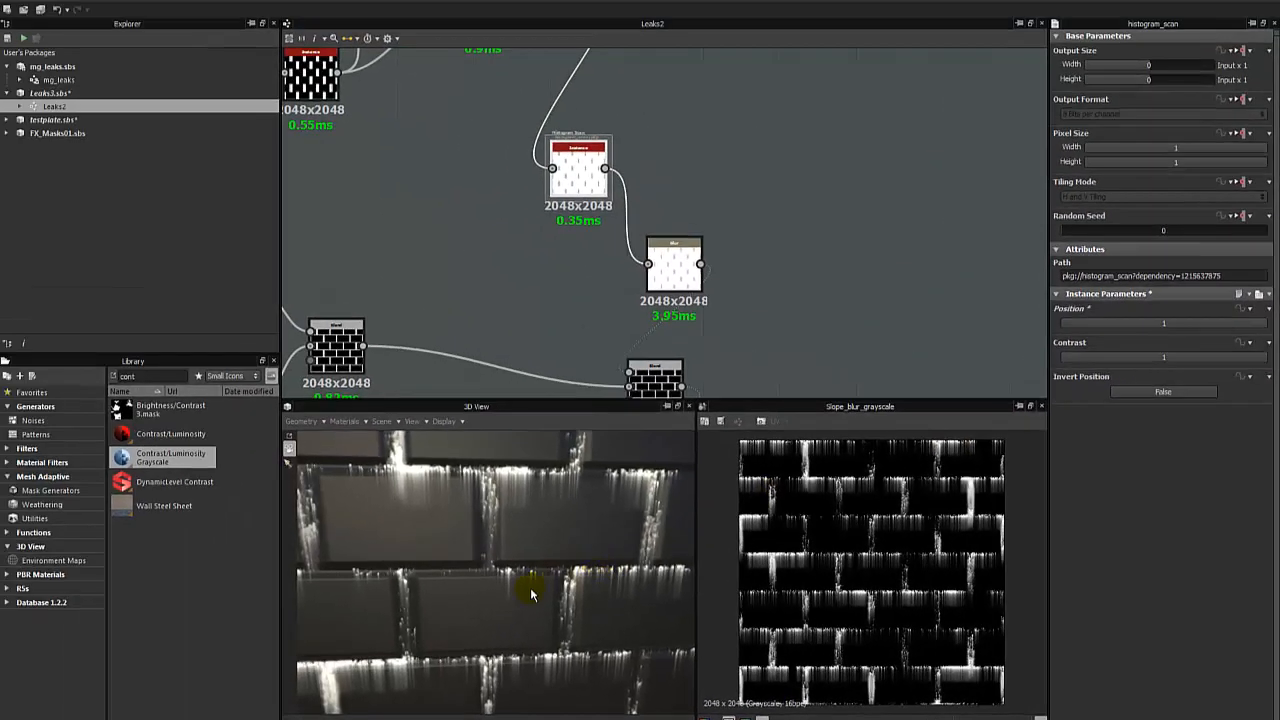
left_click_drag(531, 595, 509, 586)
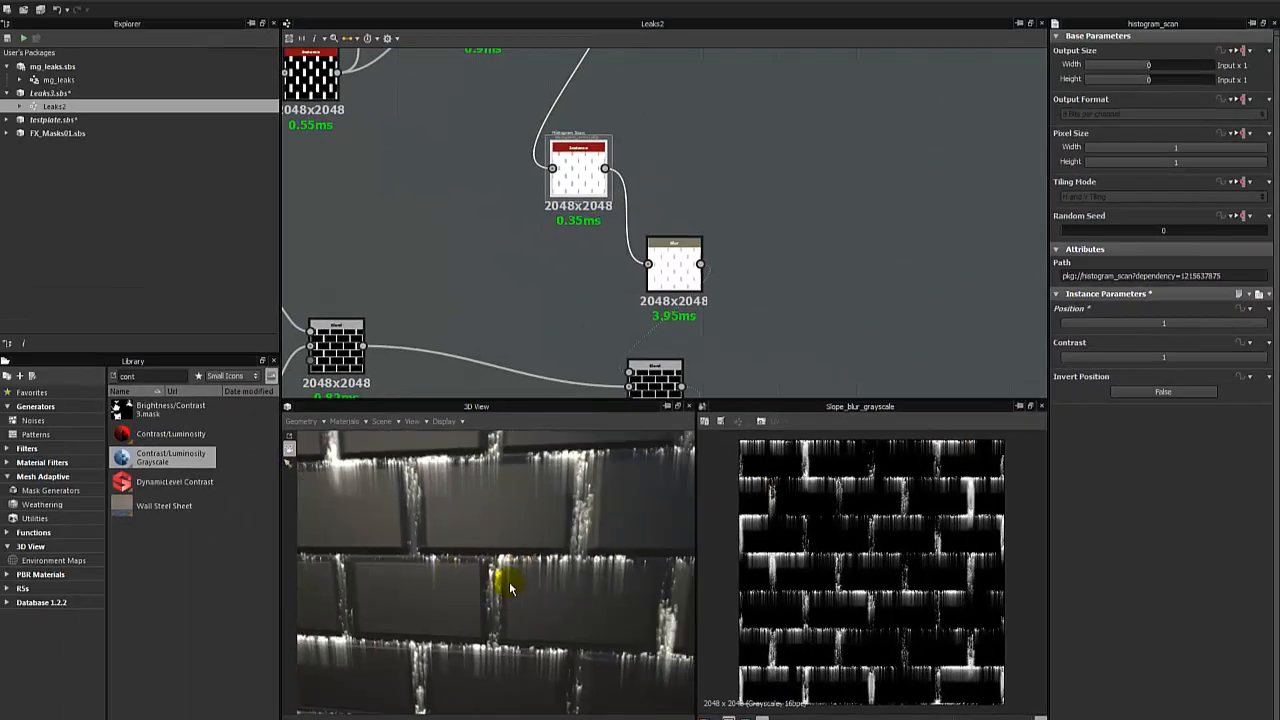
- Set the Position of the Histogram Scan ahead of the final Blur to 0.03 and check the leaks in the 3D view
middle_click_drag(499, 577, 603, 517)
scroll(592, 517, "up", 5)
left_click_drag(422, 549, 436, 547)
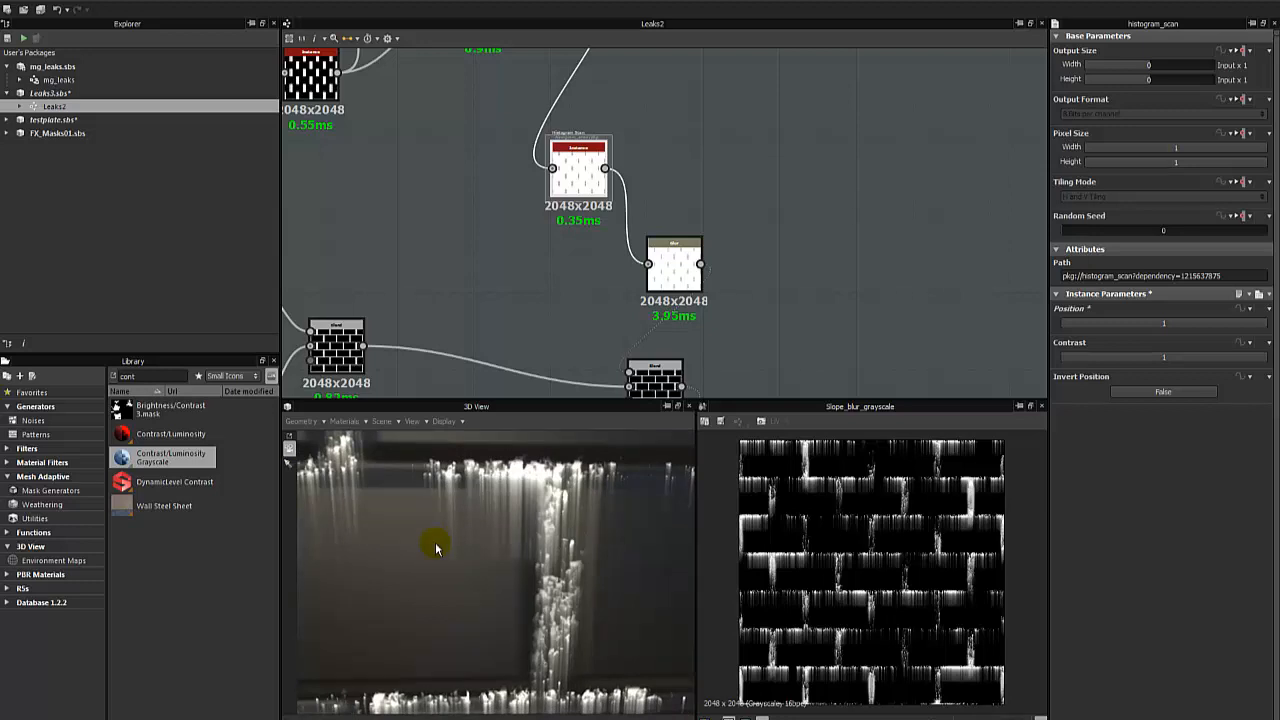
left_click_drag(460, 537, 531, 524)
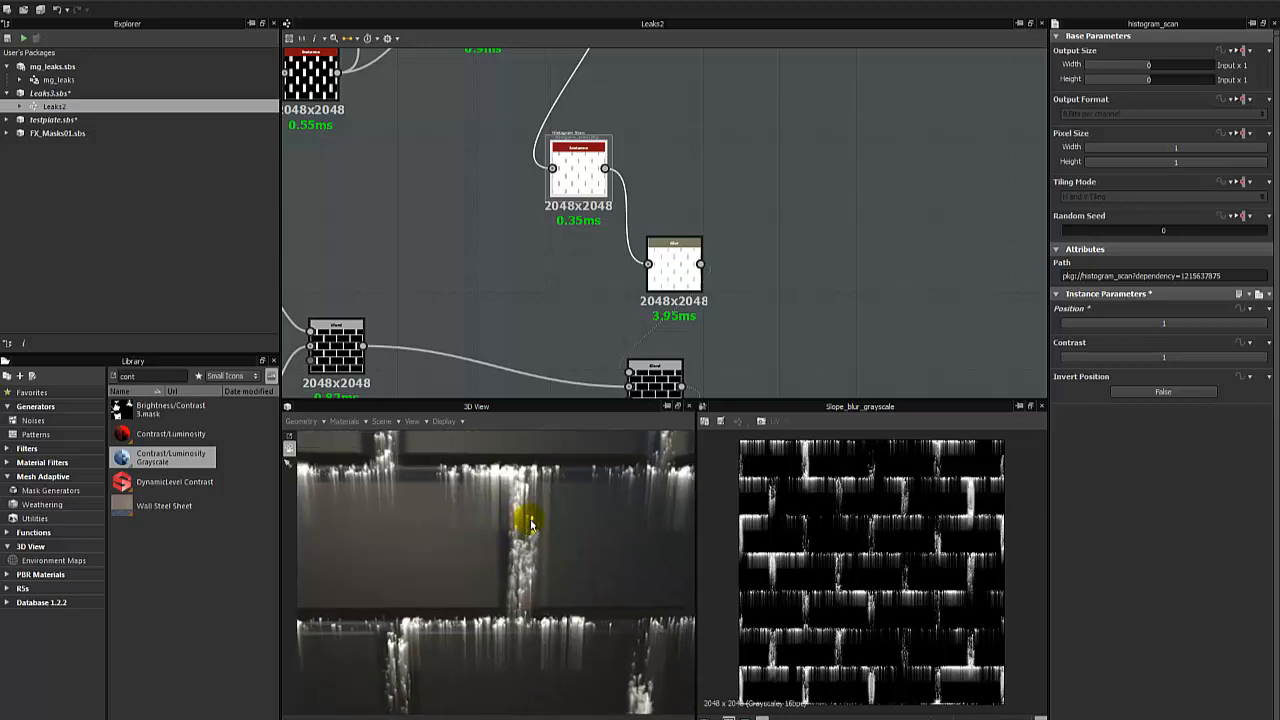
left_click_drag(1203, 326, 1046, 331)
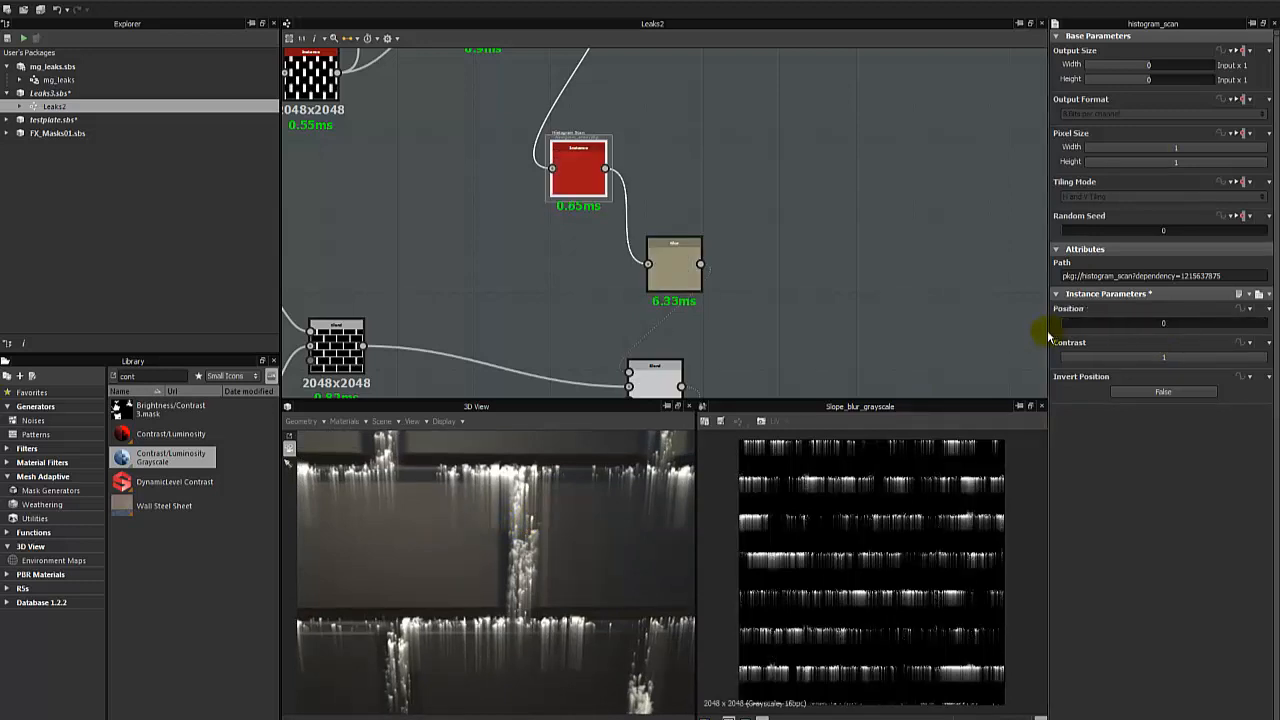
left_click(1069, 325)
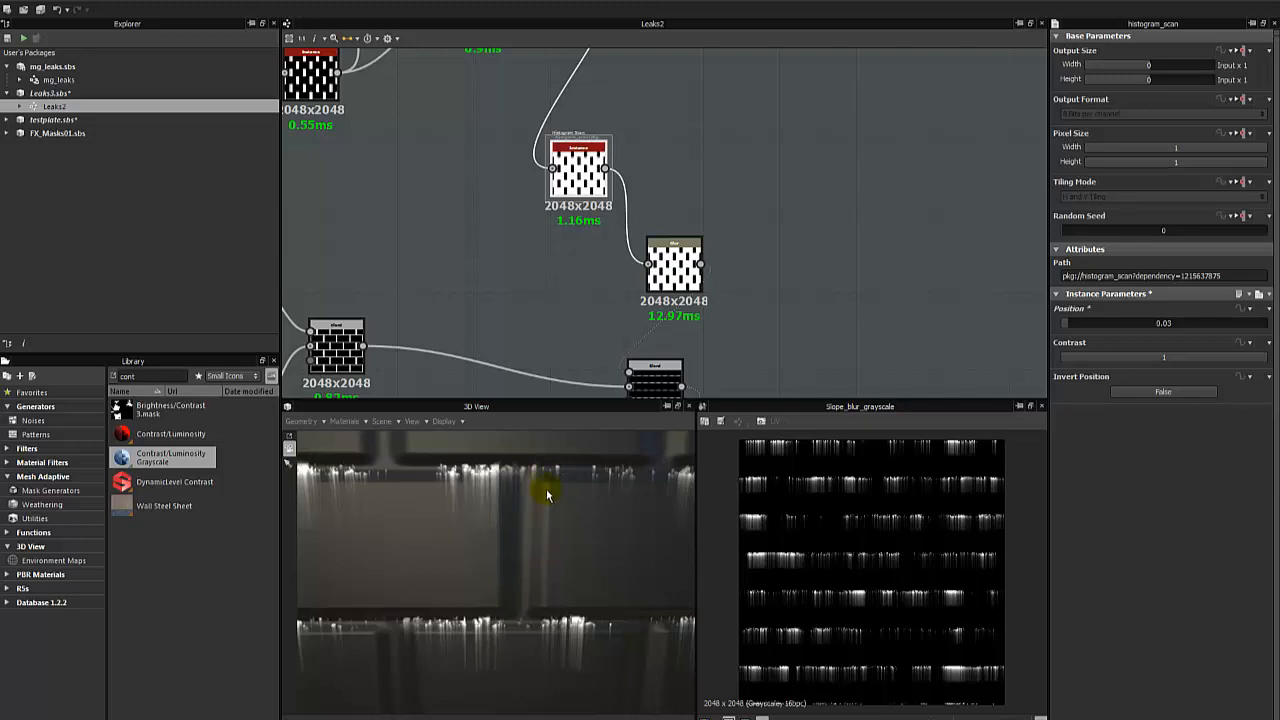
left_click_drag(547, 495, 489, 522)
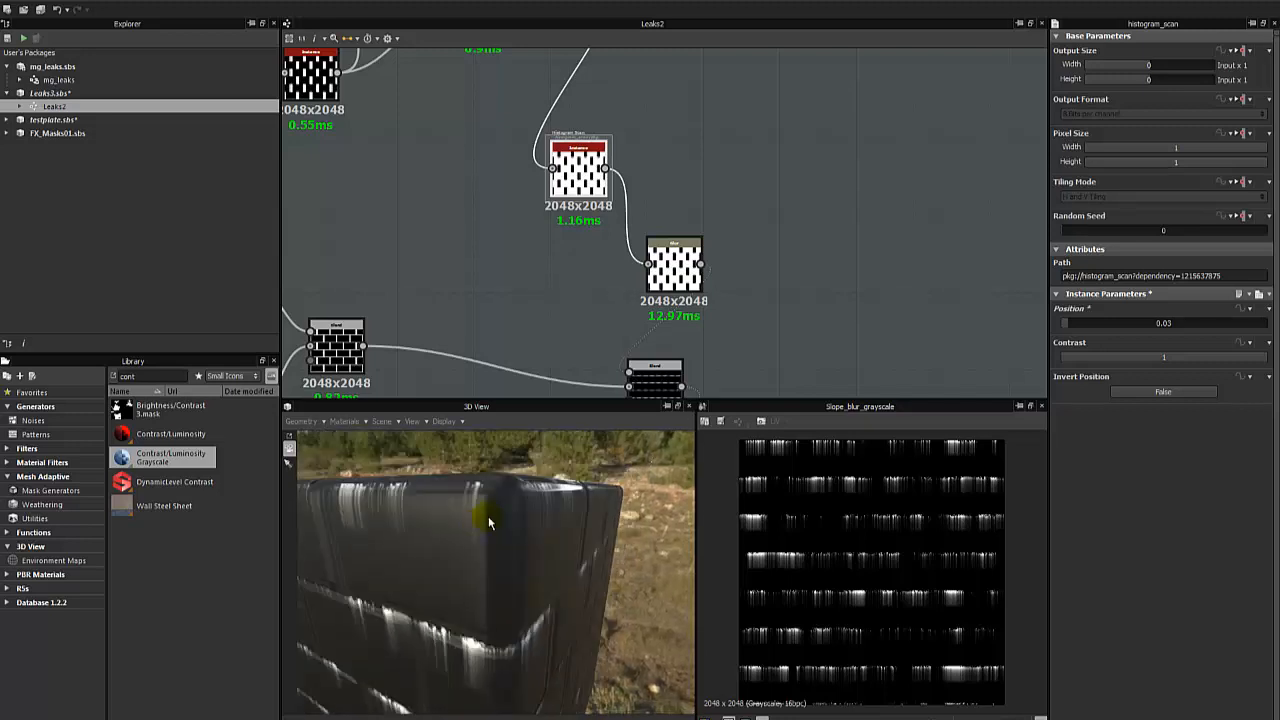
left_click_drag(347, 563, 434, 547)
scroll(428, 551, "up", 4)
- Raise that Histogram Scan's Position in stages to 0.83, checking the leaks on the bricks in the 3D view
left_click_drag(1095, 324, 1119, 310)
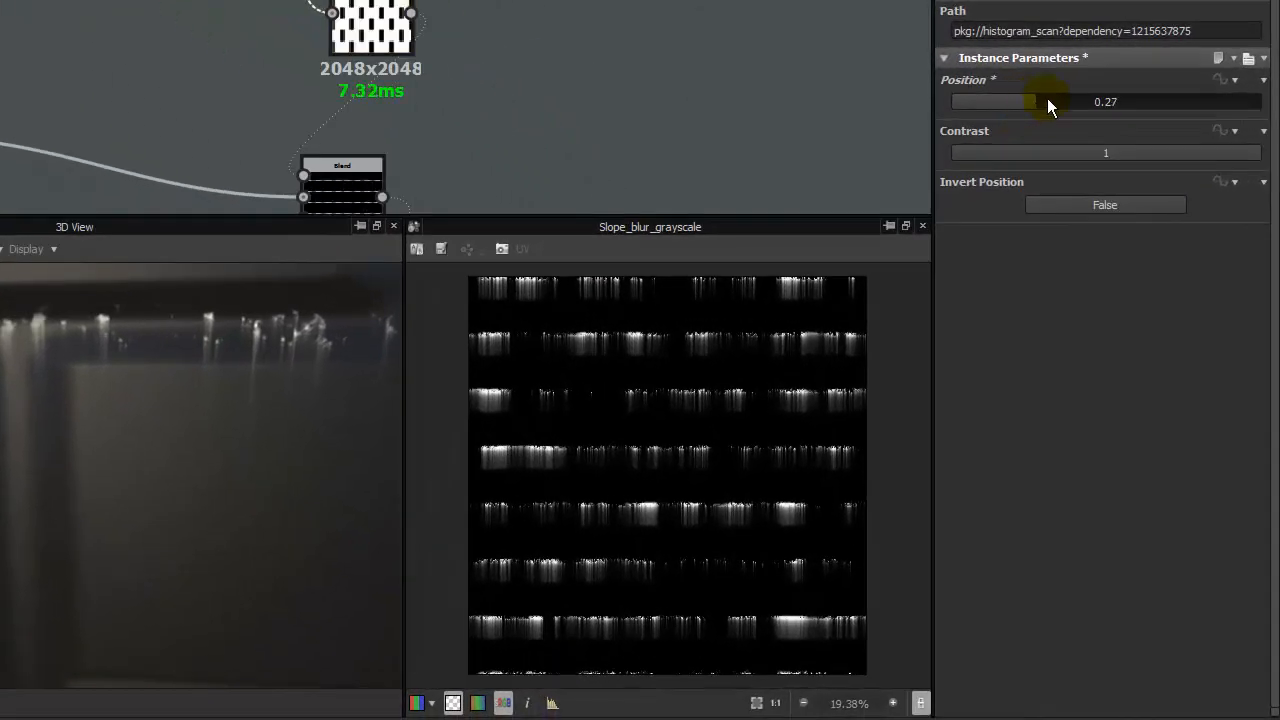
left_click_drag(1047, 98, 1082, 99)
scroll(131, 415, "down", 4)
left_click_drag(42, 420, 82, 407)
left_click_drag(1118, 105, 1135, 100)
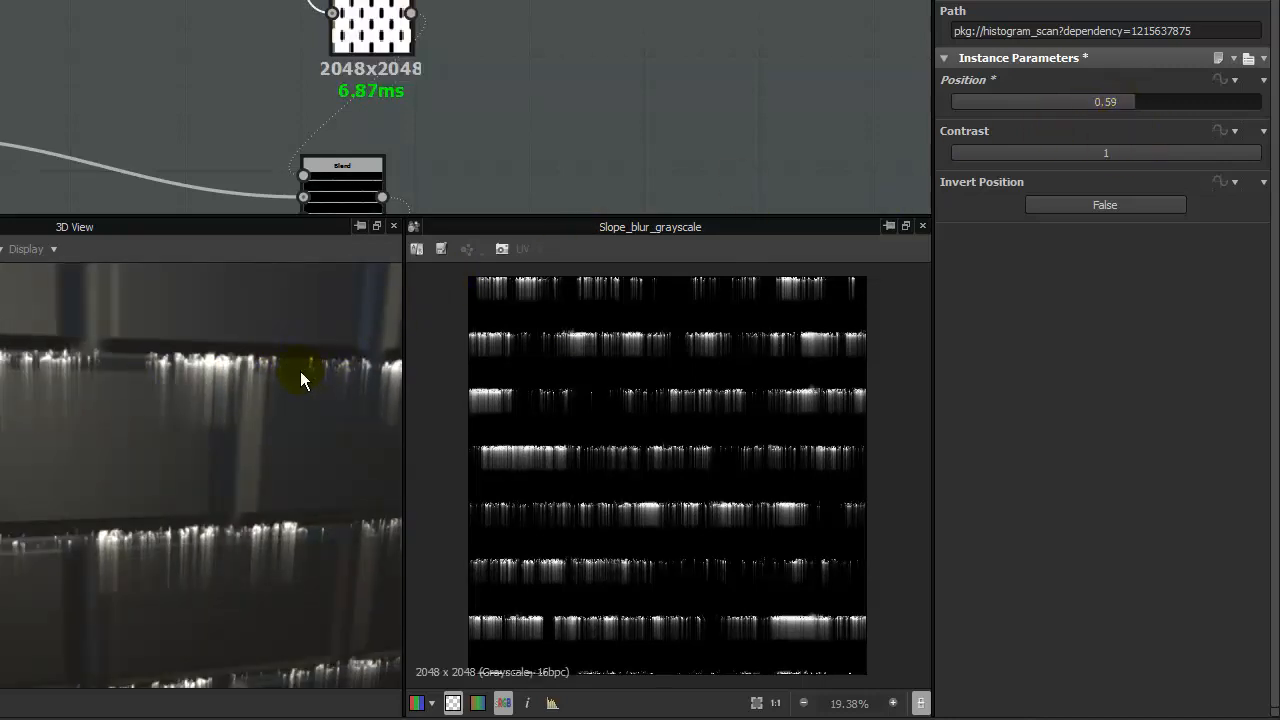
left_click_drag(303, 374, 240, 385)
left_click_drag(1160, 100, 1190, 100)
left_click_drag(308, 412, 257, 400)
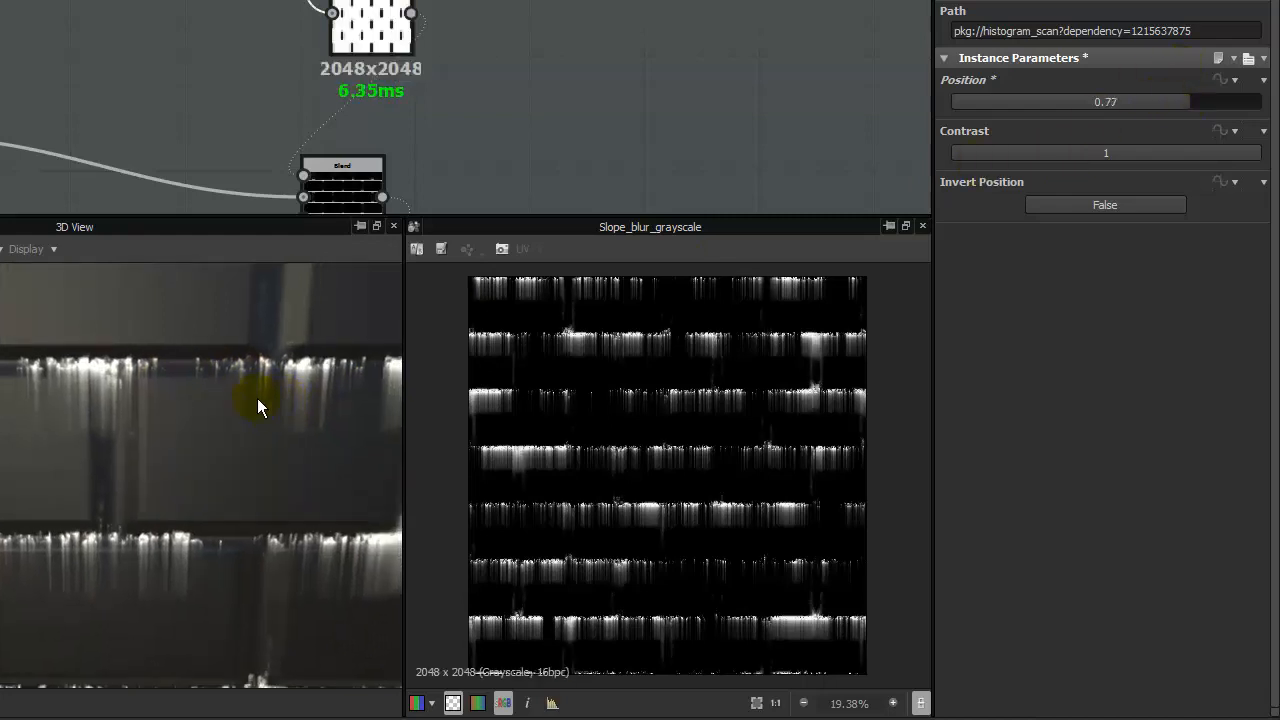
left_click_drag(1217, 100, 1209, 105)
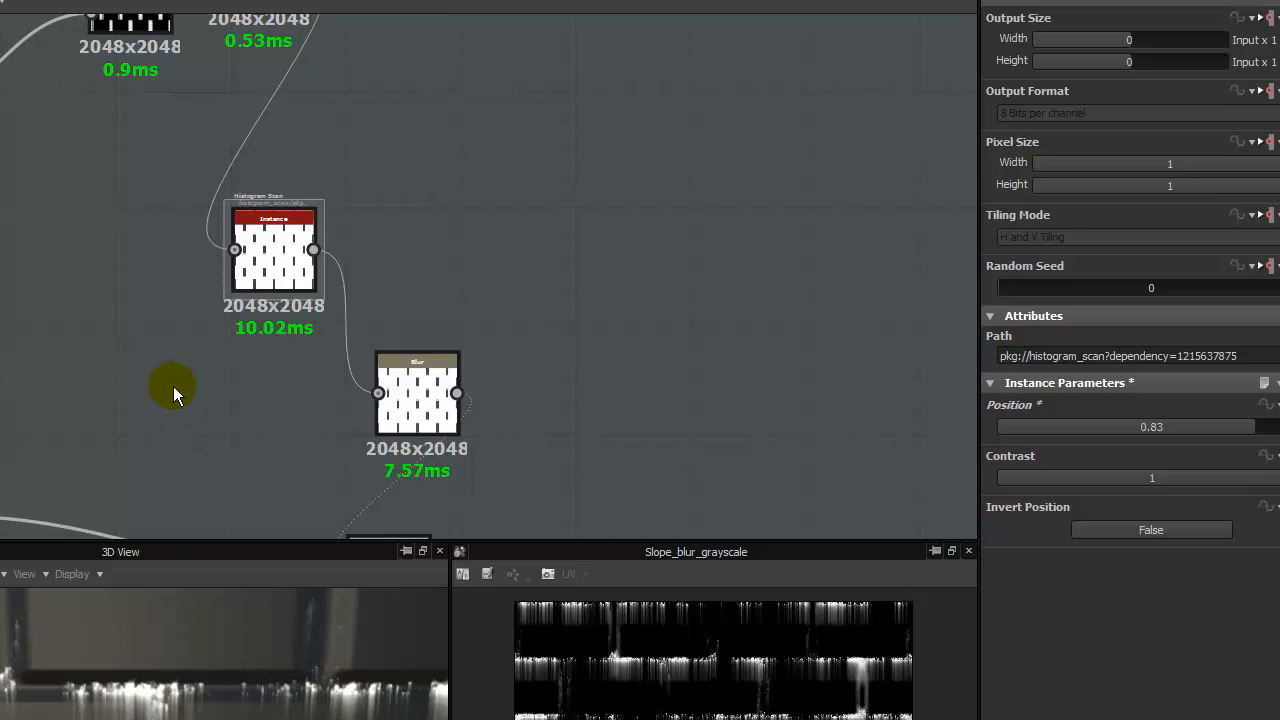
- Inspect the upstream Levels, Blur and Max (Lighten) Blend nodes and examine their vertical bar masks in the 2D preview
middle_click_drag(138, 296, 432, 464)
middle_click_drag(75, 206, 270, 280)
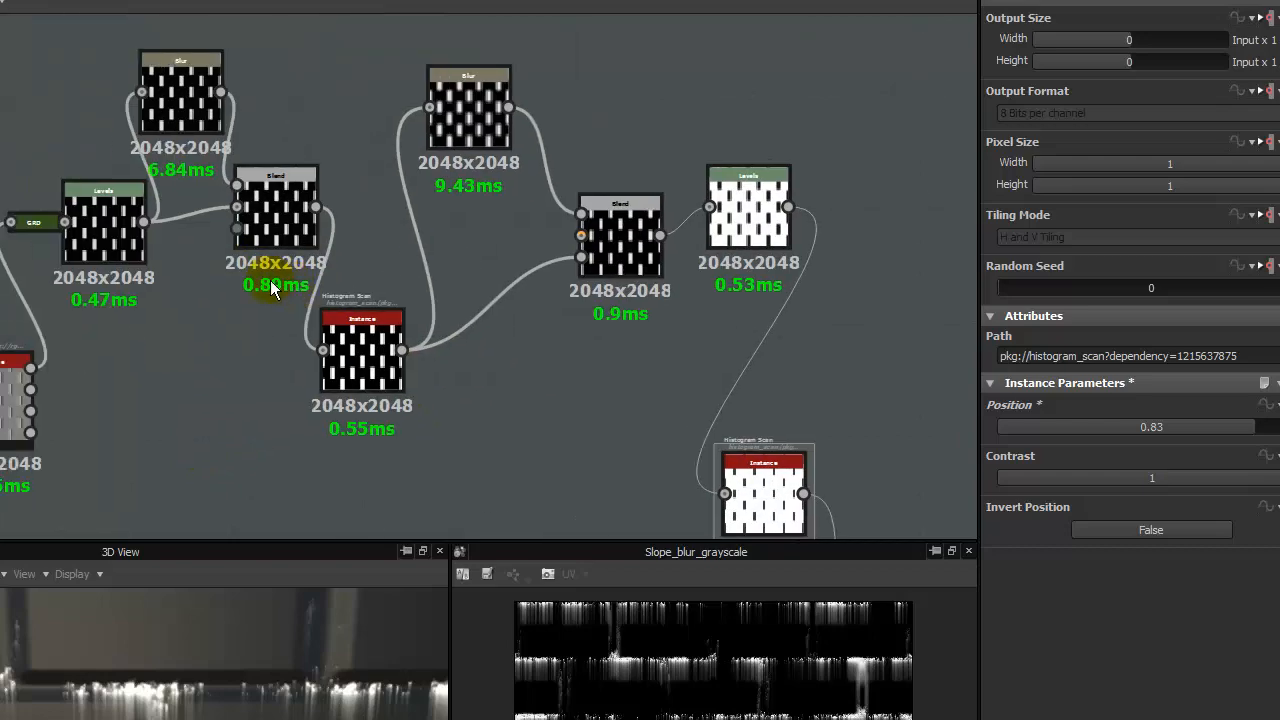
left_click(130, 318)
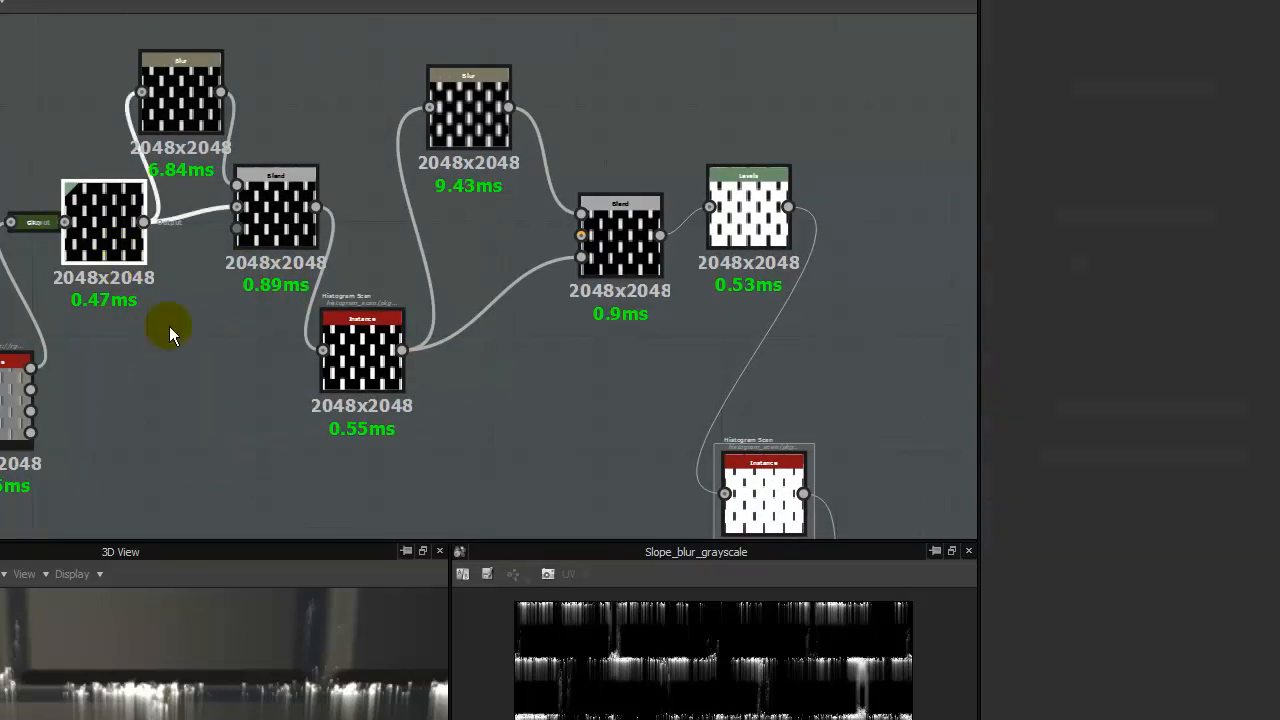
left_click(297, 226)
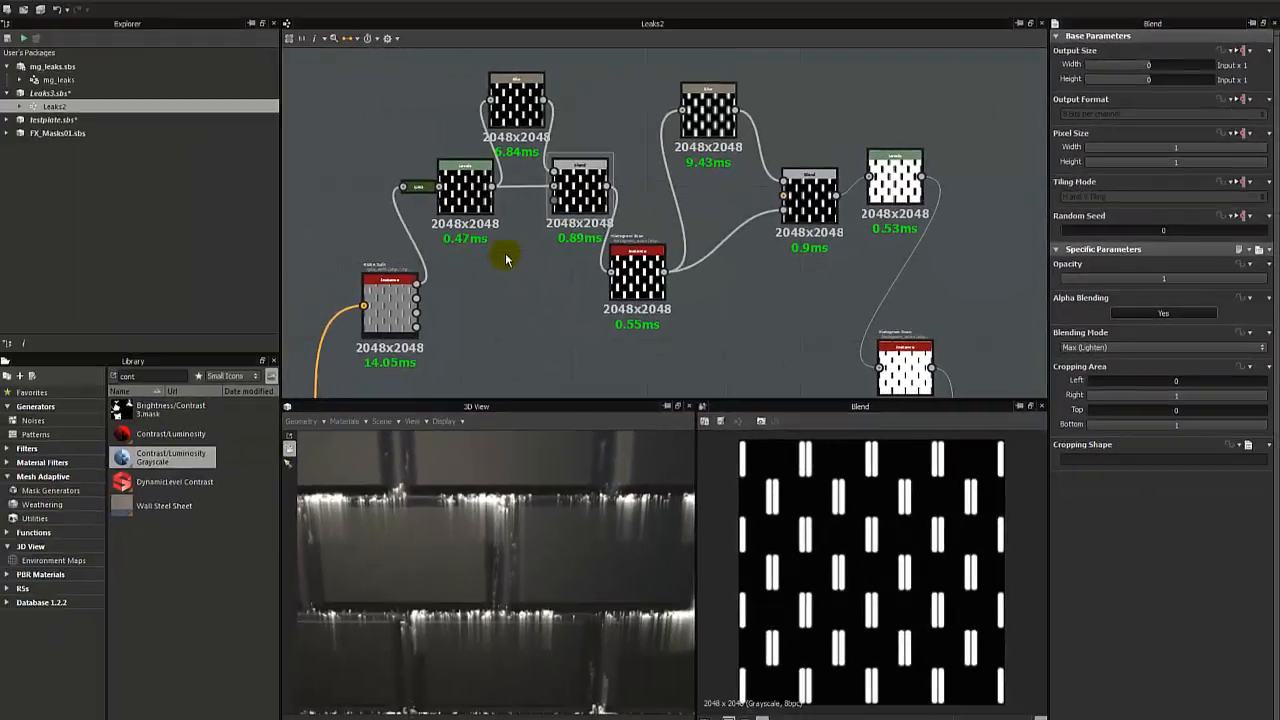
left_click(113, 225)
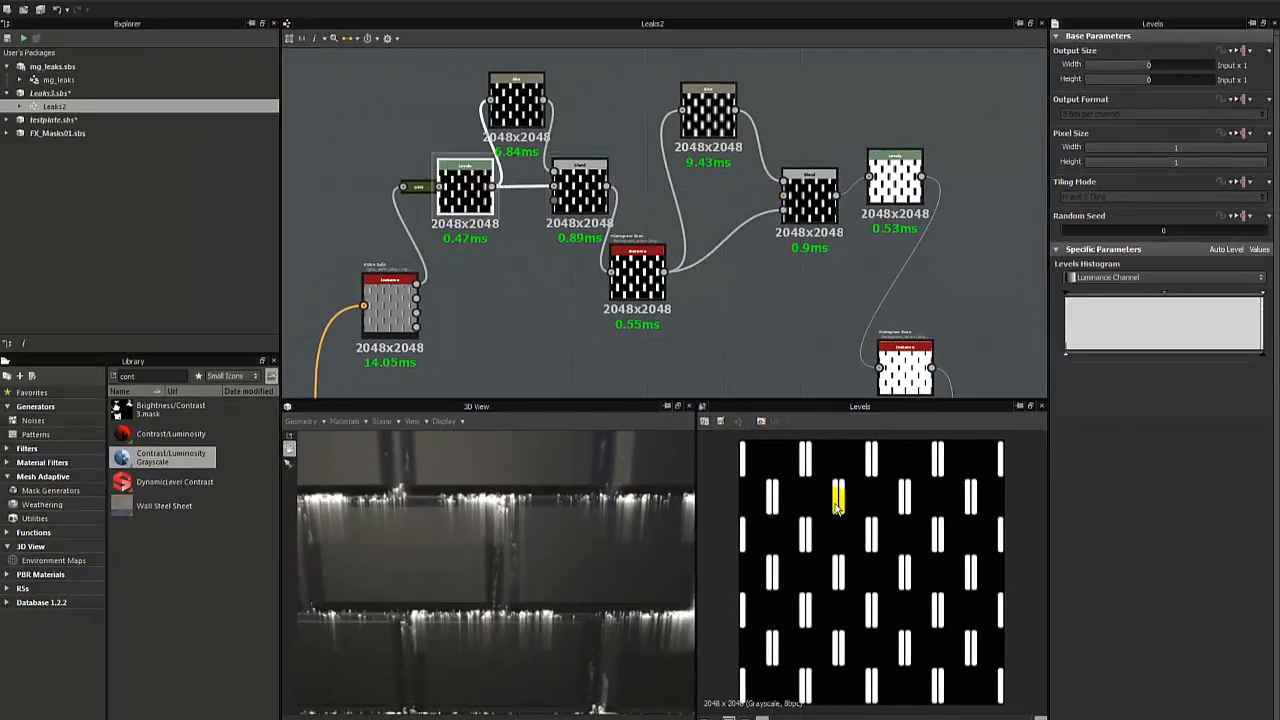
scroll(803, 505, "up", 3)
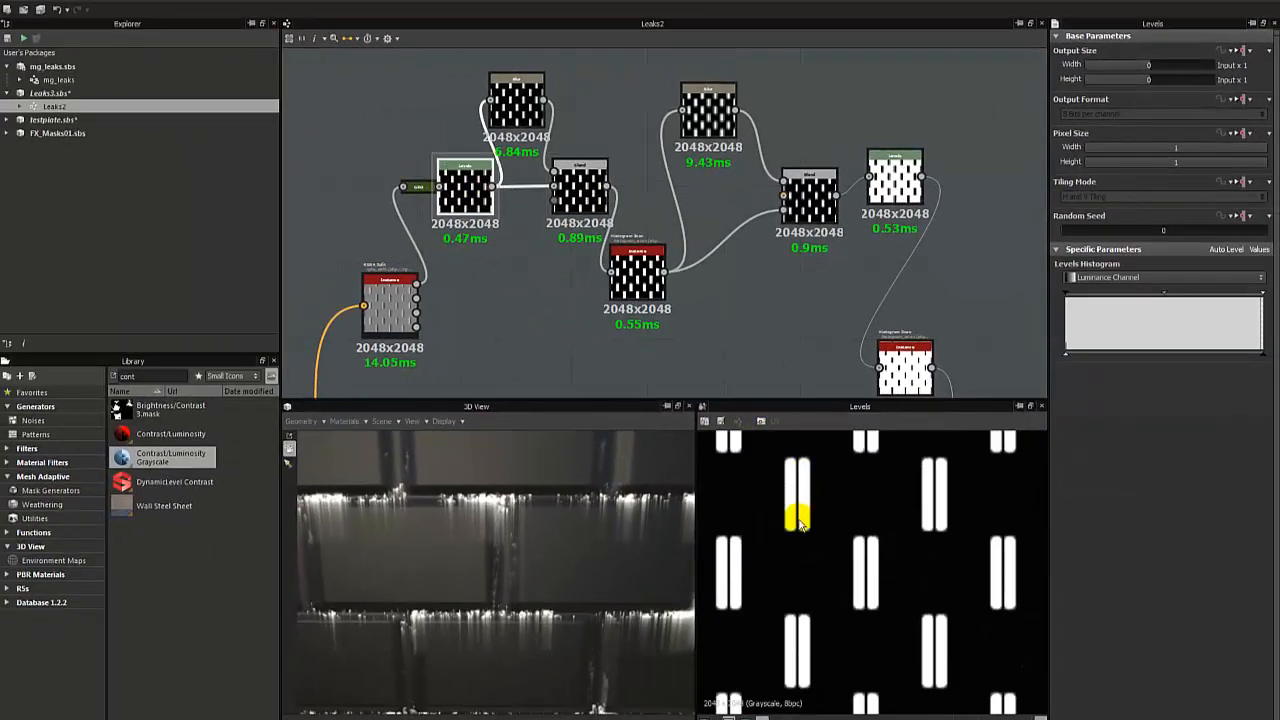
double_click(516, 106)
left_click(583, 195)
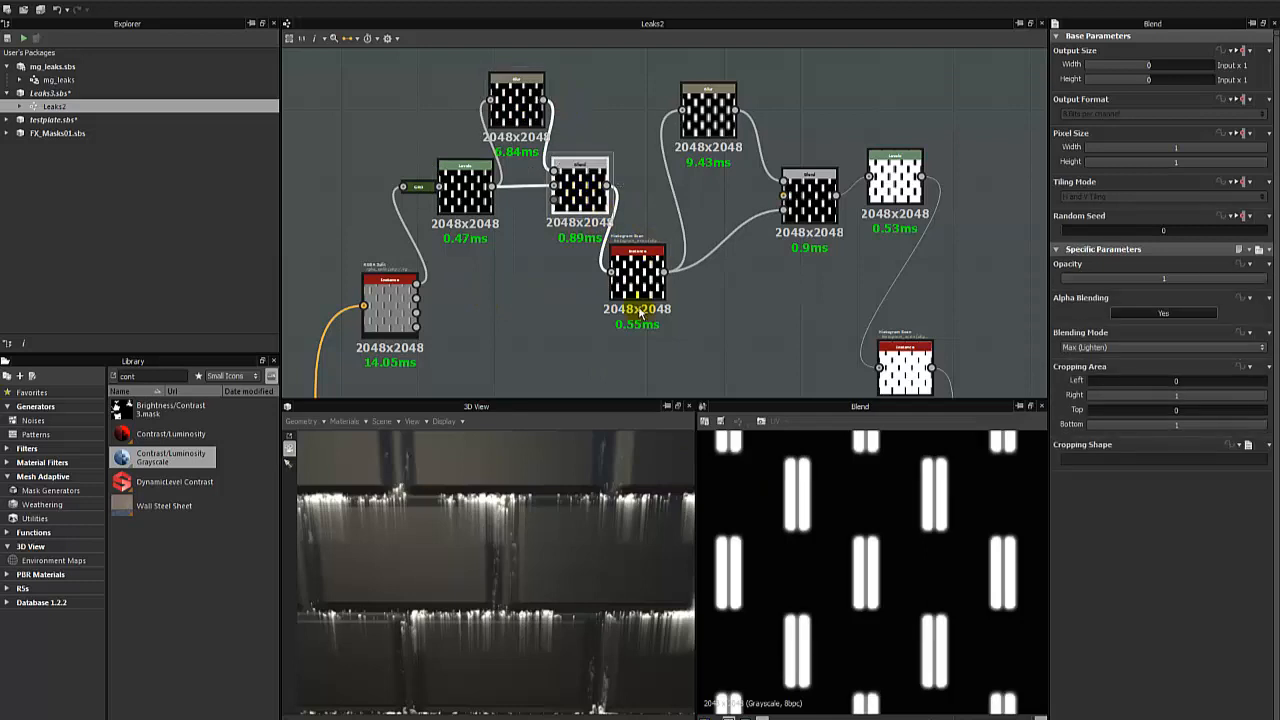
- Preview the Histogram Scan following the Max (Lighten) Blend and set its Position to 0.98
left_click(637, 262)
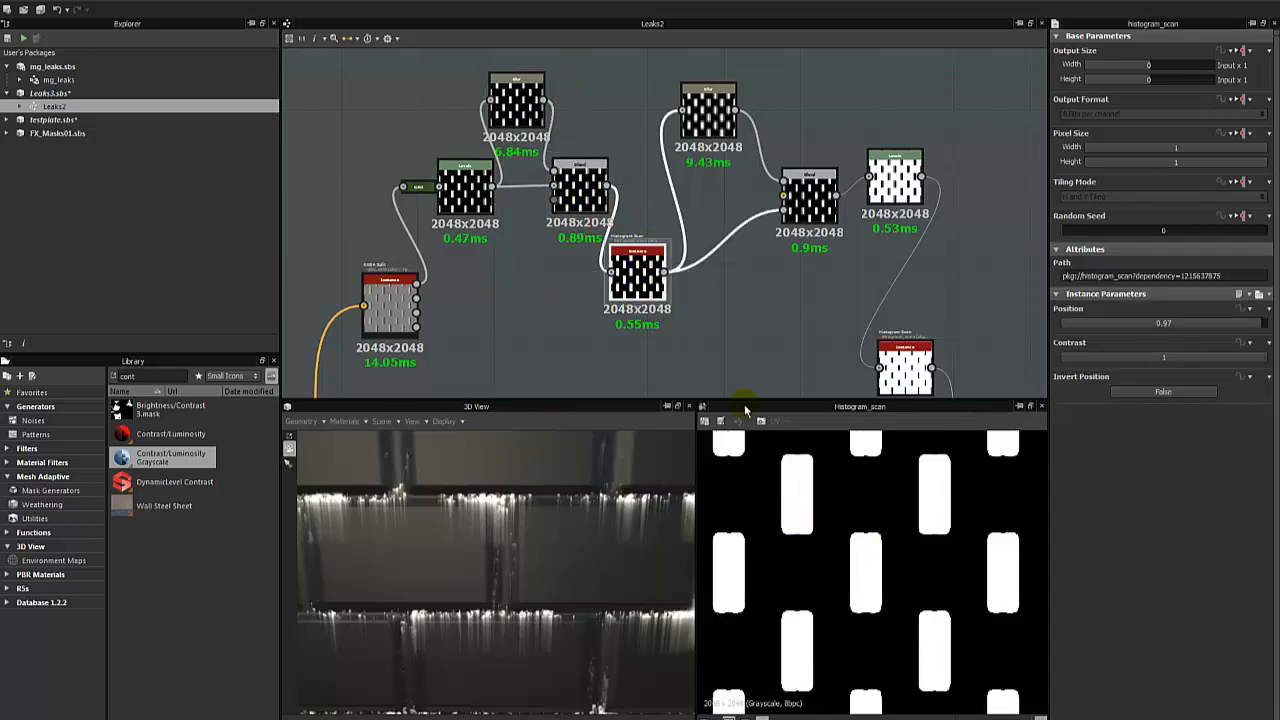
left_click(1243, 325)
left_click_drag(1244, 334, 1265, 334)
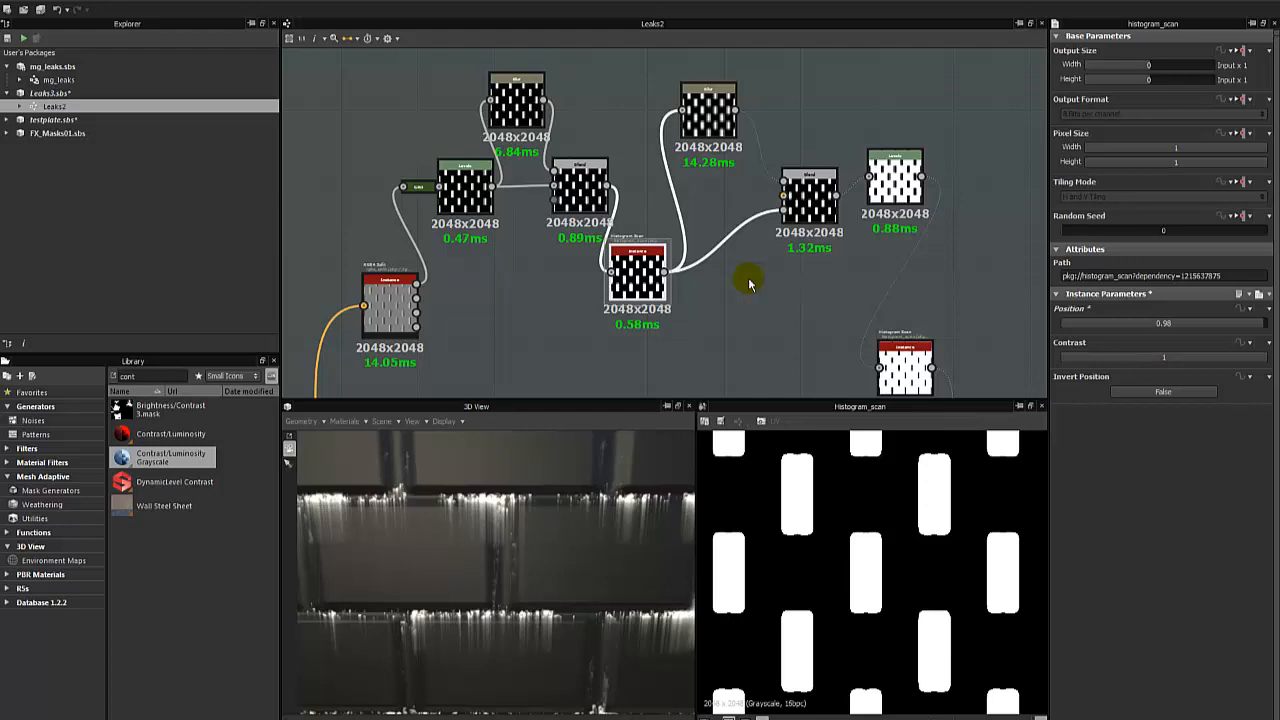
- Preview the output of the Blur fed by this Histogram Scan and review the surrounding node chain
middle_click_drag(714, 282, 637, 297)
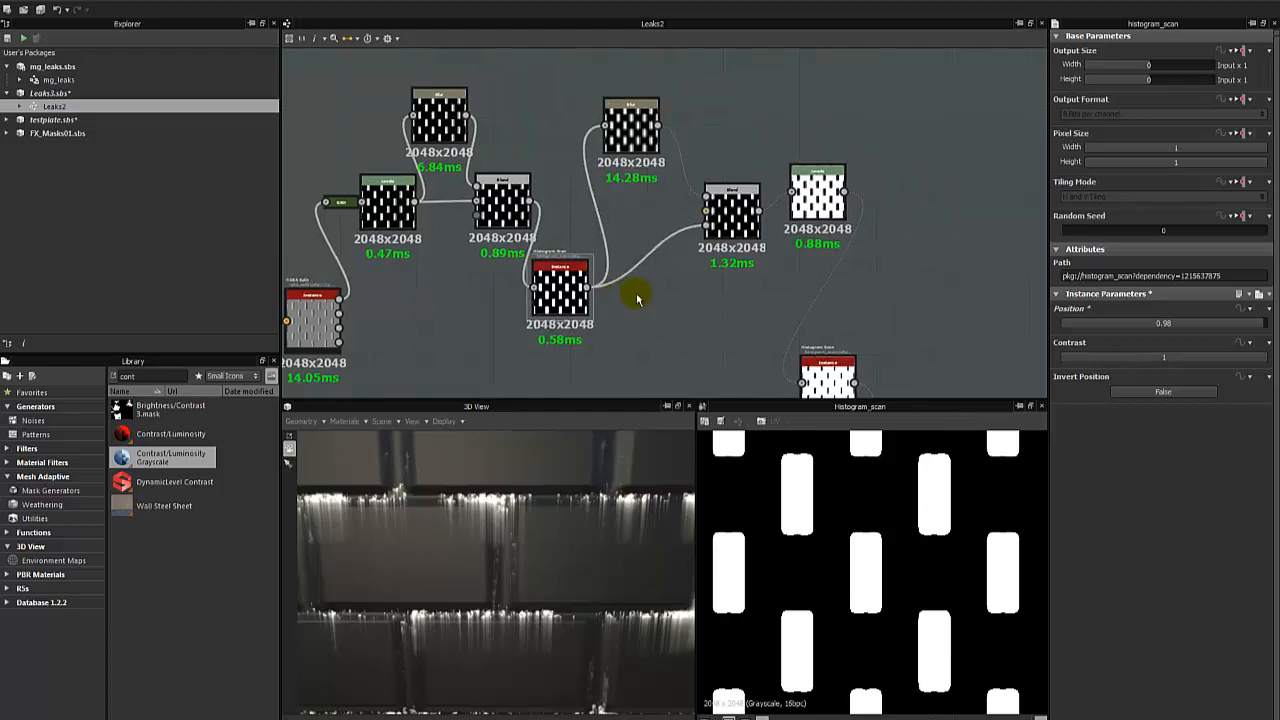
left_click_drag(645, 132, 668, 144)
left_click(731, 284)
middle_click_drag(706, 306, 619, 189)
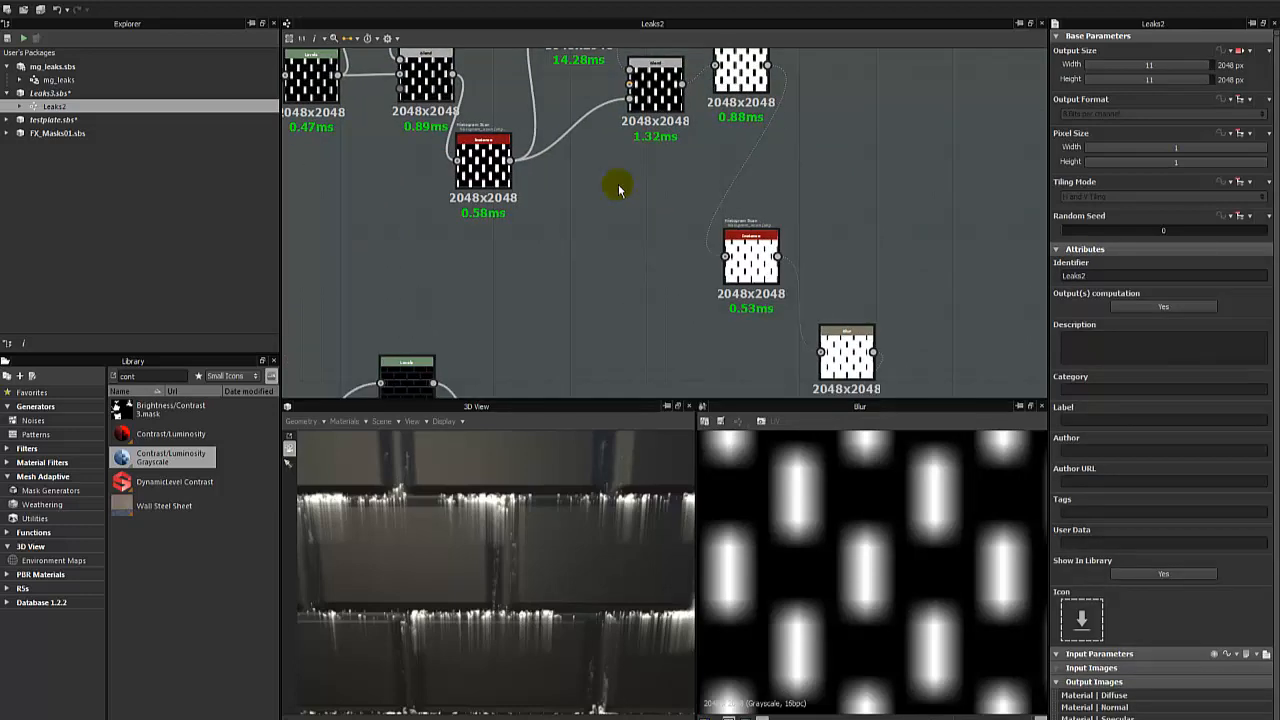
scroll(619, 190, "down", 3)
scroll(619, 190, "up", 3)
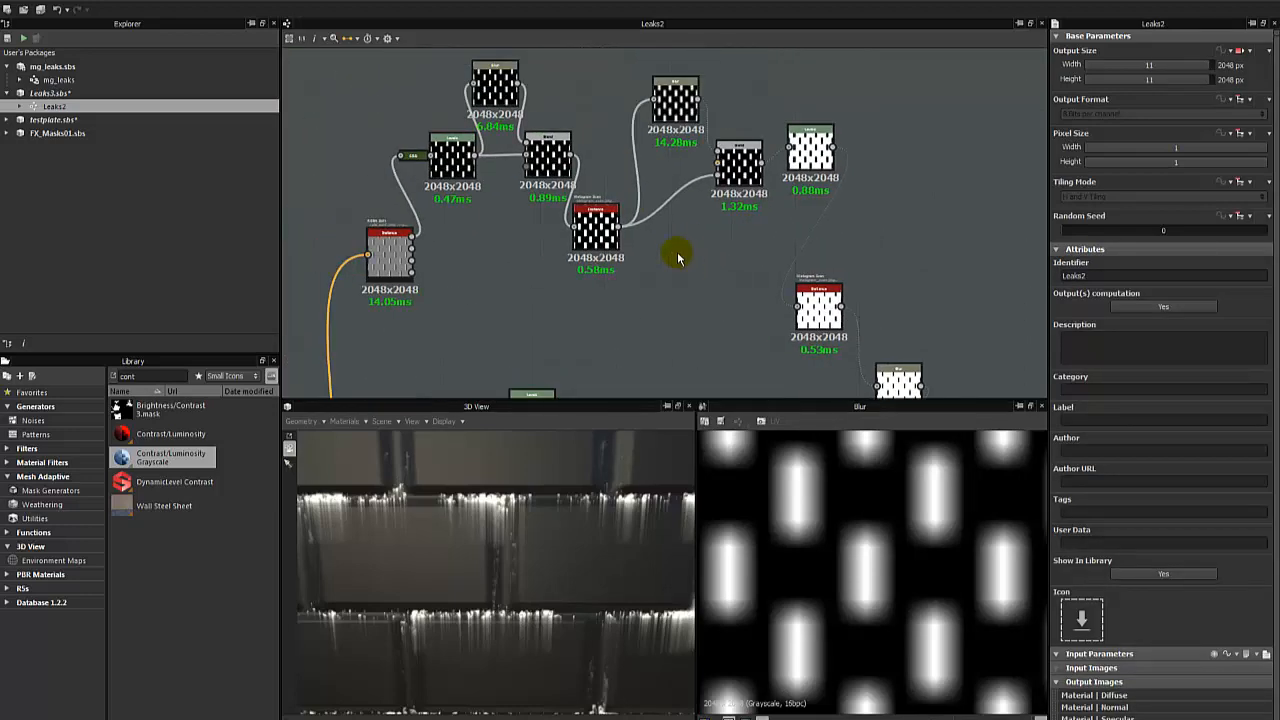
- Preview the Histogram Scan again and move its node slightly down and away from the Max (Lighten) Blend
left_click(593, 232)
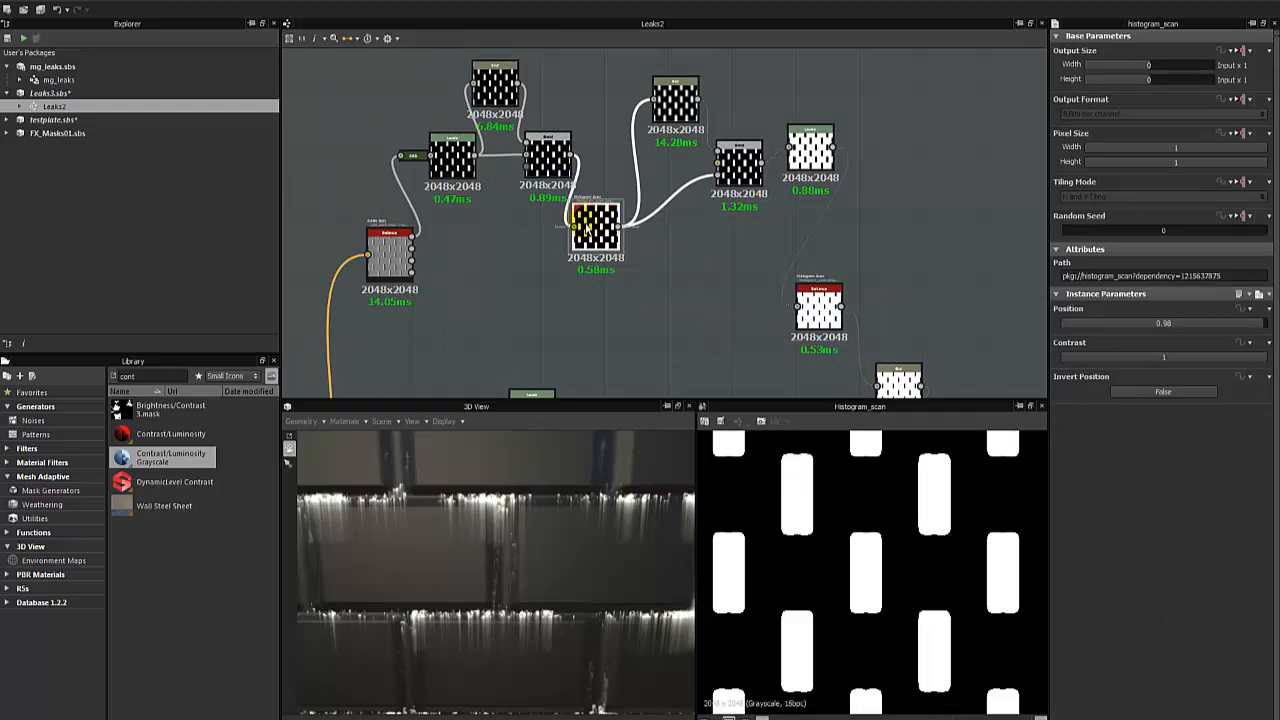
left_click_drag(583, 222, 616, 238)
scroll(850, 540, "down", 2)
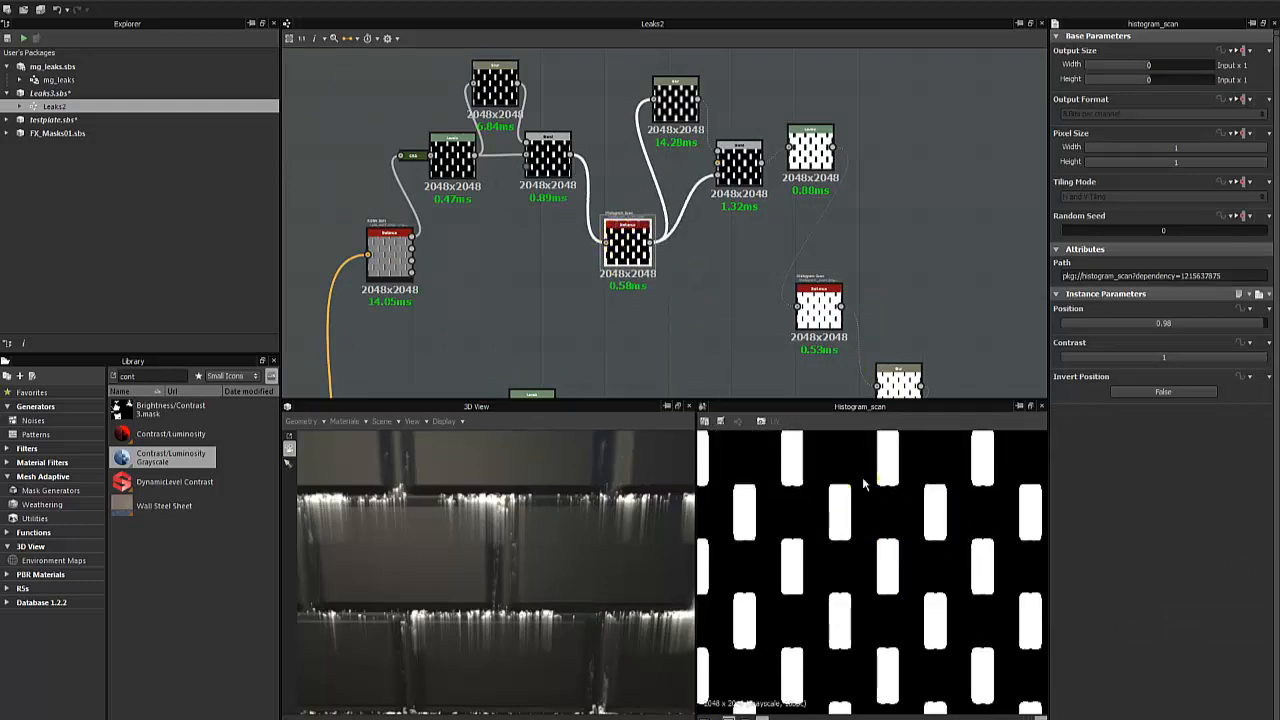
- Preview the Blur fed by the Histogram Scan and closely examine the soft falloff around the vertical bars
middle_click_drag(691, 300, 657, 282)
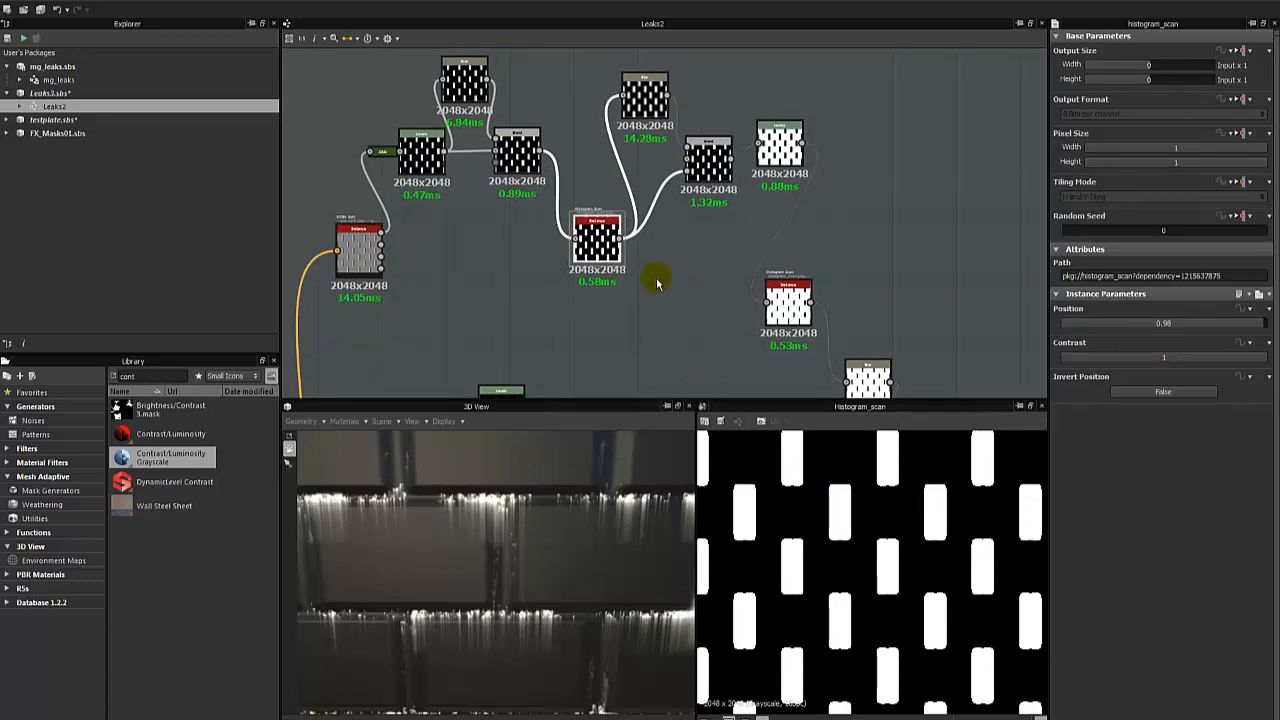
scroll(655, 286, "down", 3)
scroll(650, 287, "up", 3)
middle_click_drag(620, 344, 665, 214)
middle_click_drag(757, 277, 655, 365)
middle_click_drag(638, 198, 646, 331)
scroll(647, 306, "up", 3)
scroll(647, 306, "up", 1)
middle_click_drag(547, 155, 605, 254)
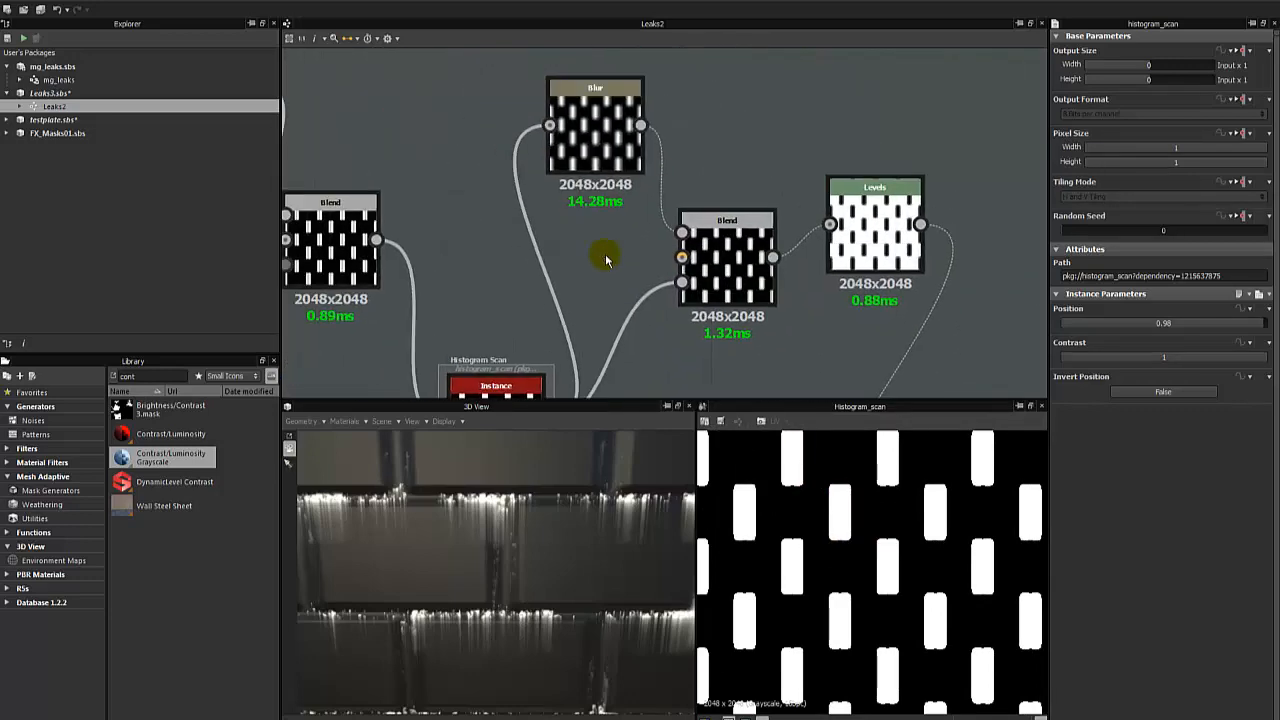
double_click(602, 136)
scroll(786, 485, "up", 3)
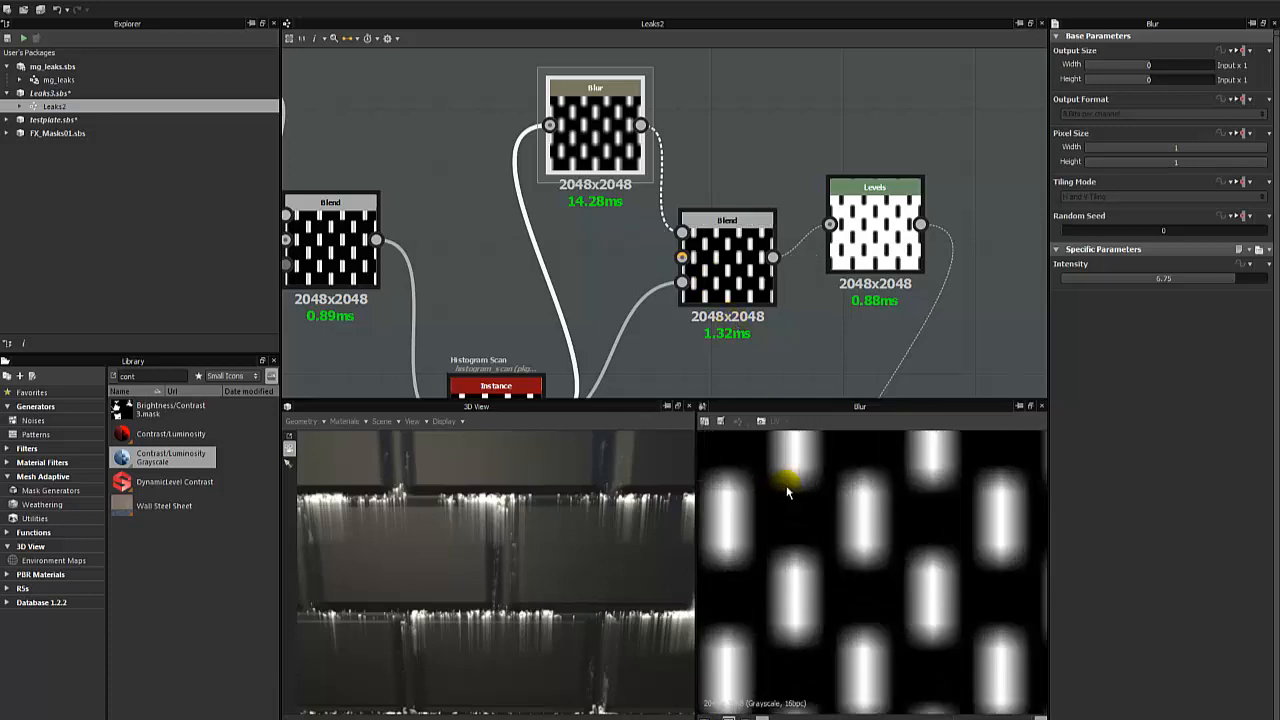
scroll(611, 130, "down", 3)
middle_click_drag(543, 300, 583, 303)
scroll(617, 130, "up", 1)
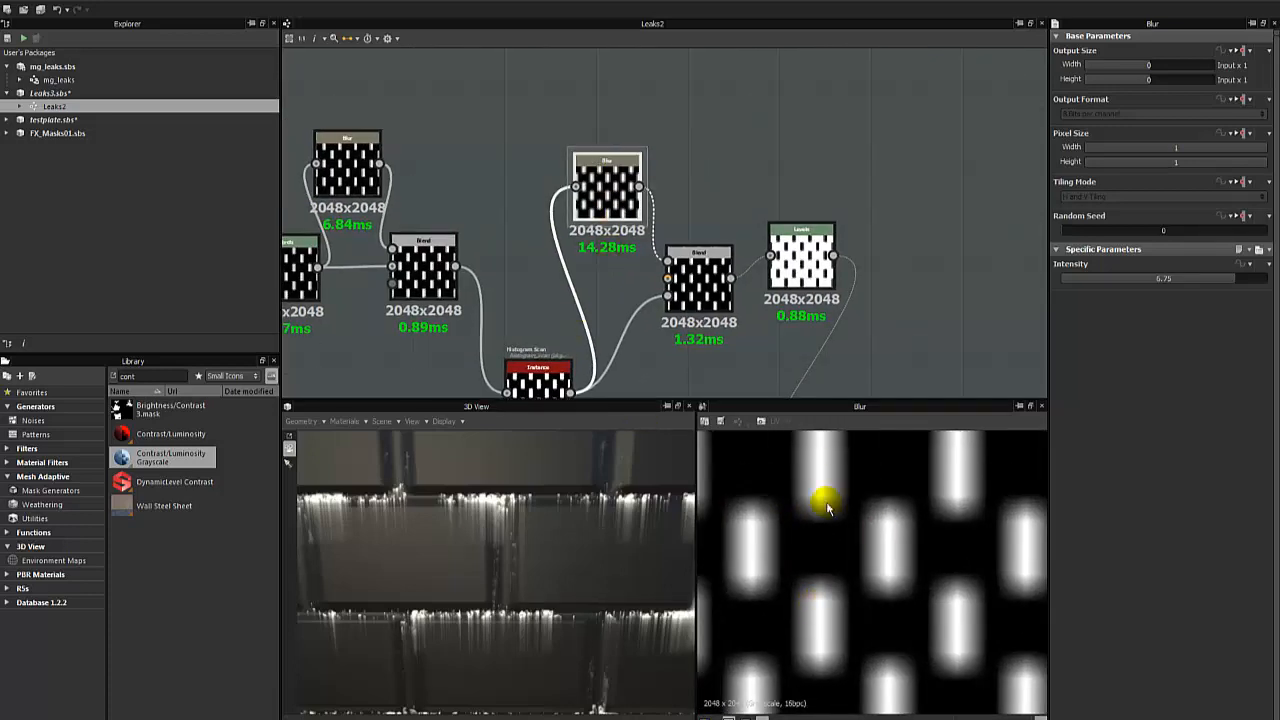
middle_click_drag(746, 299, 635, 196)
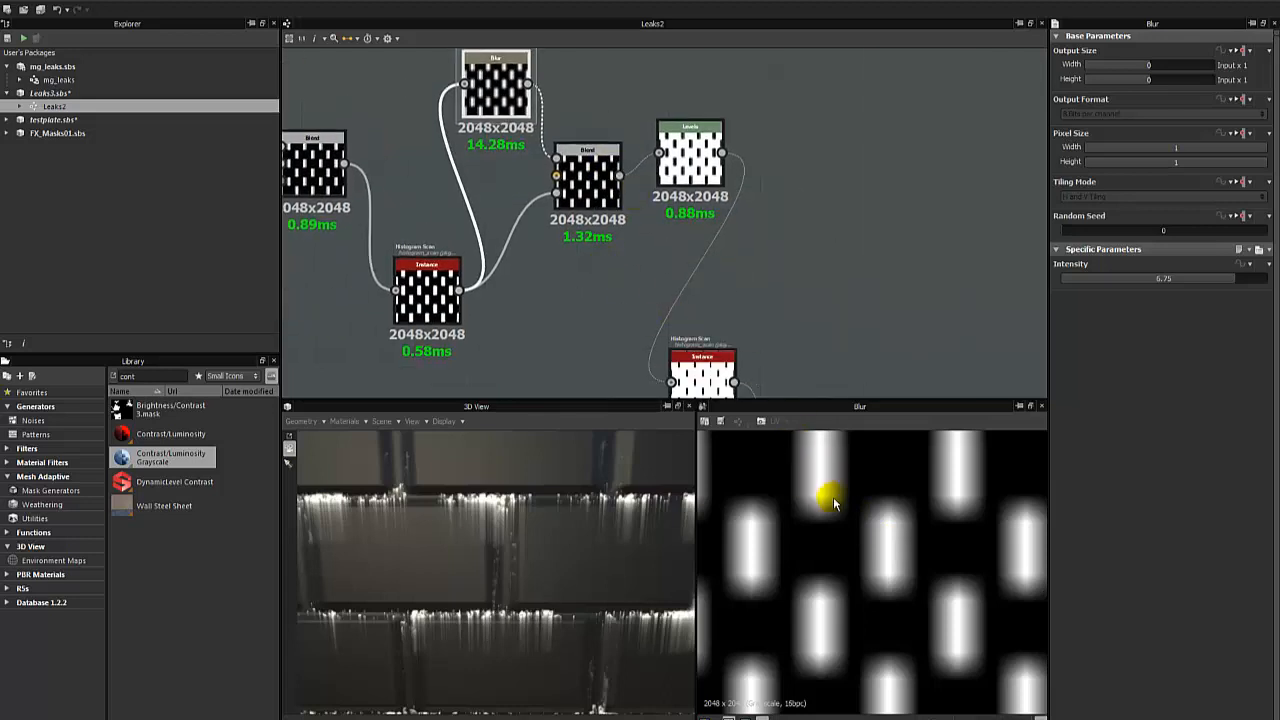
scroll(825, 472, "up", 2)
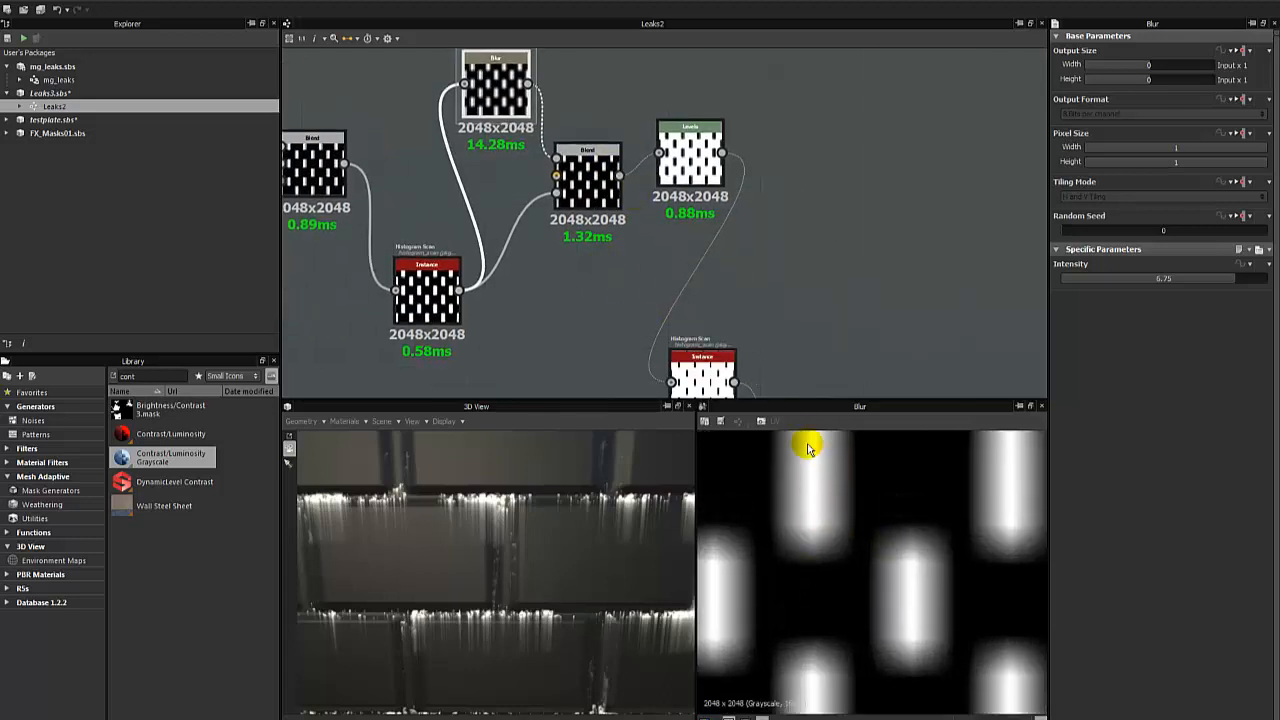
- Preview the Copy Blend that masks the blurred bars and the Levels node that follows it
double_click(598, 195)
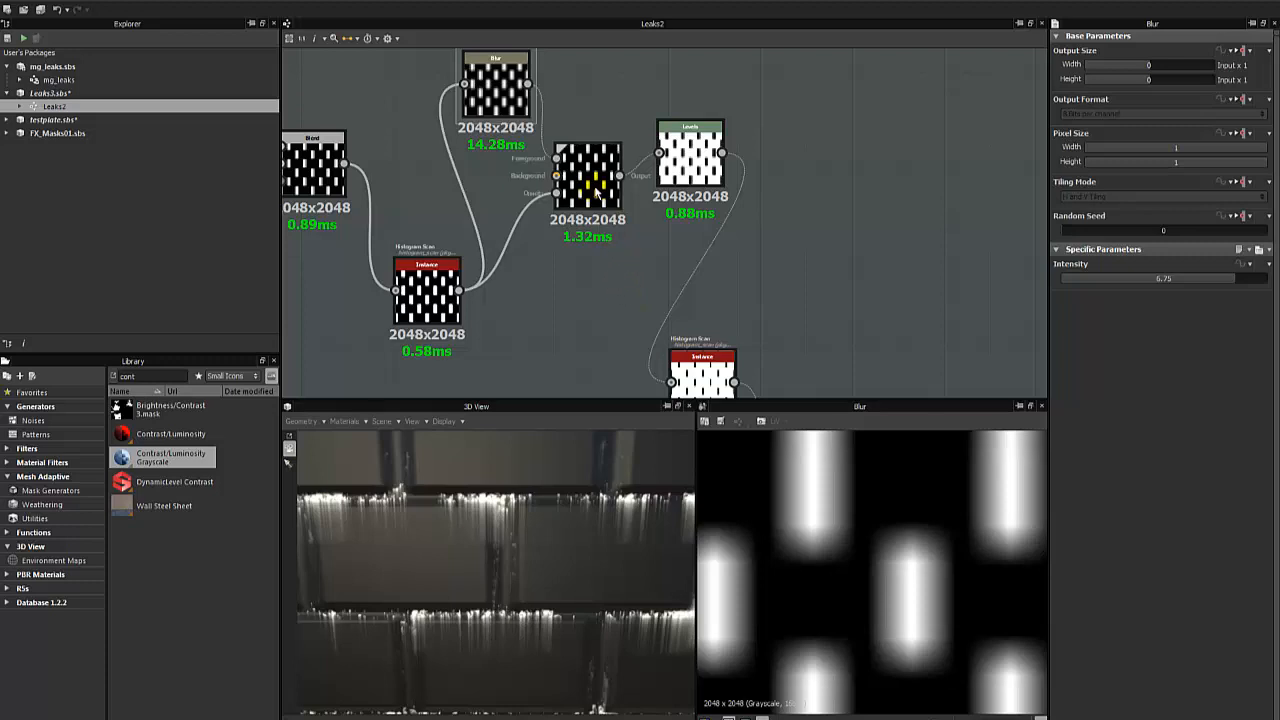
scroll(790, 548, "down", 2)
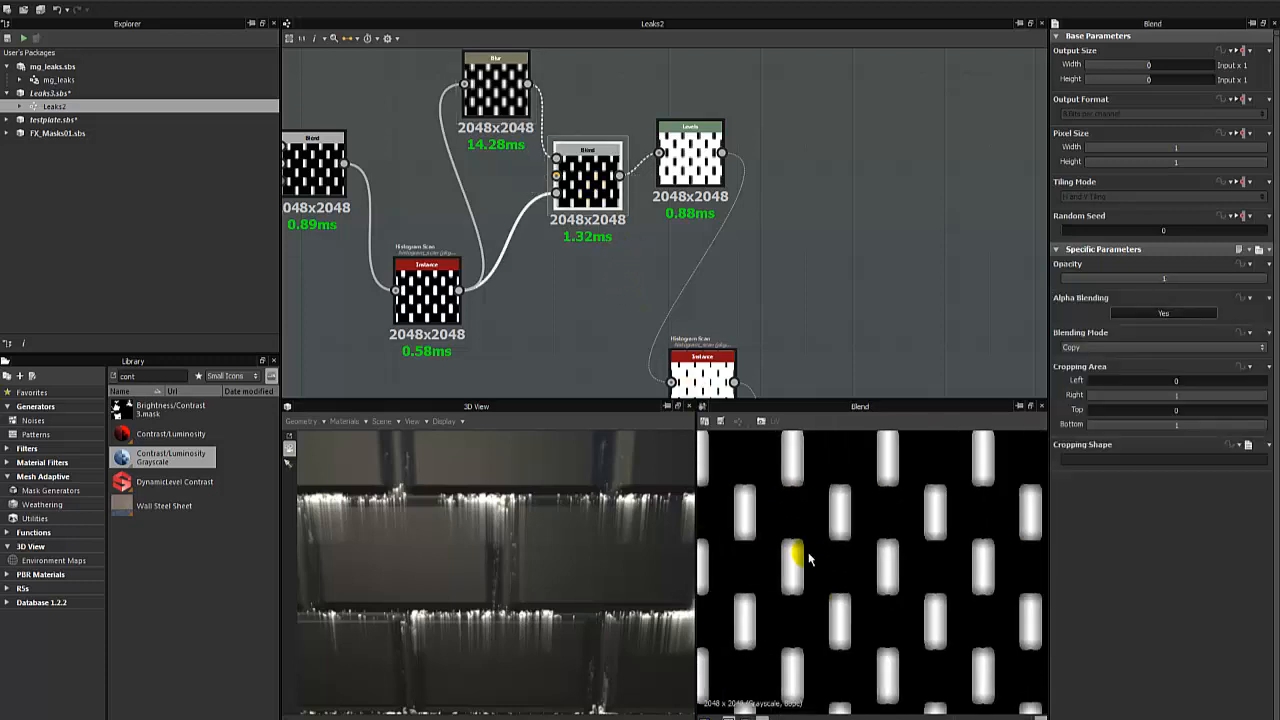
scroll(790, 548, "up", 3)
middle_click_drag(529, 286, 494, 334)
scroll(620, 305, "up", 1)
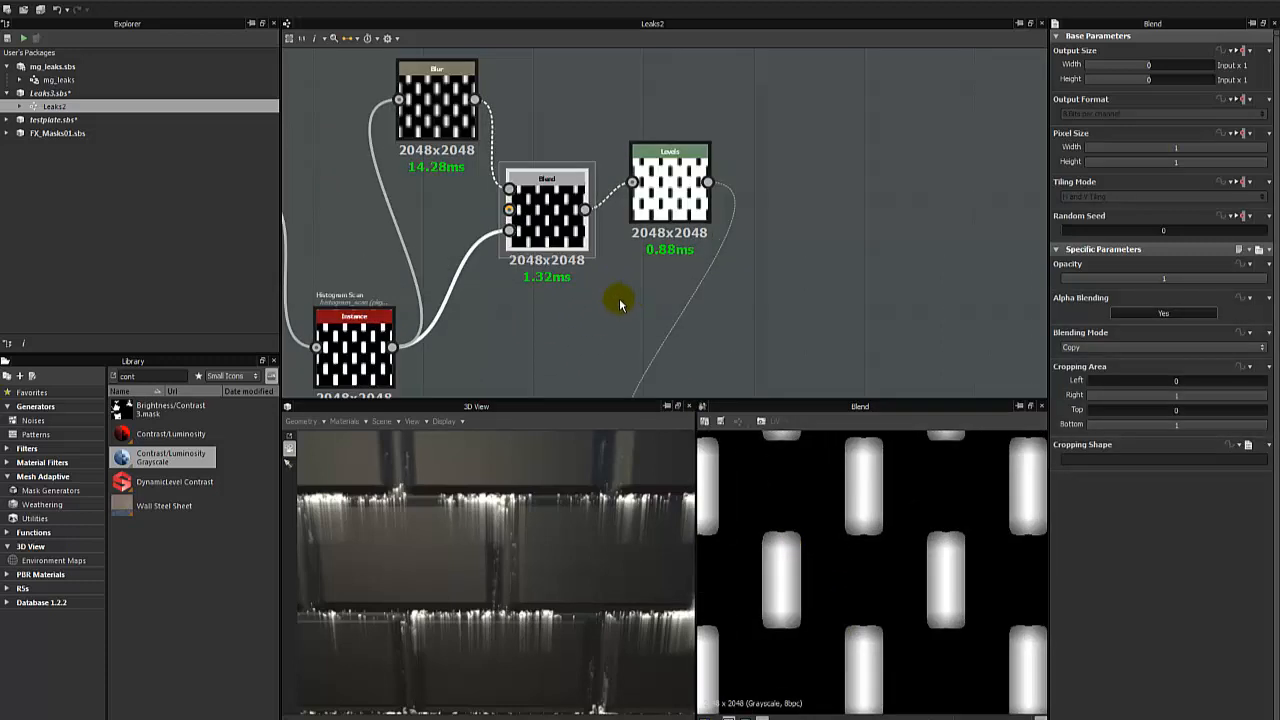
scroll(620, 305, "down", 1)
double_click(650, 205)
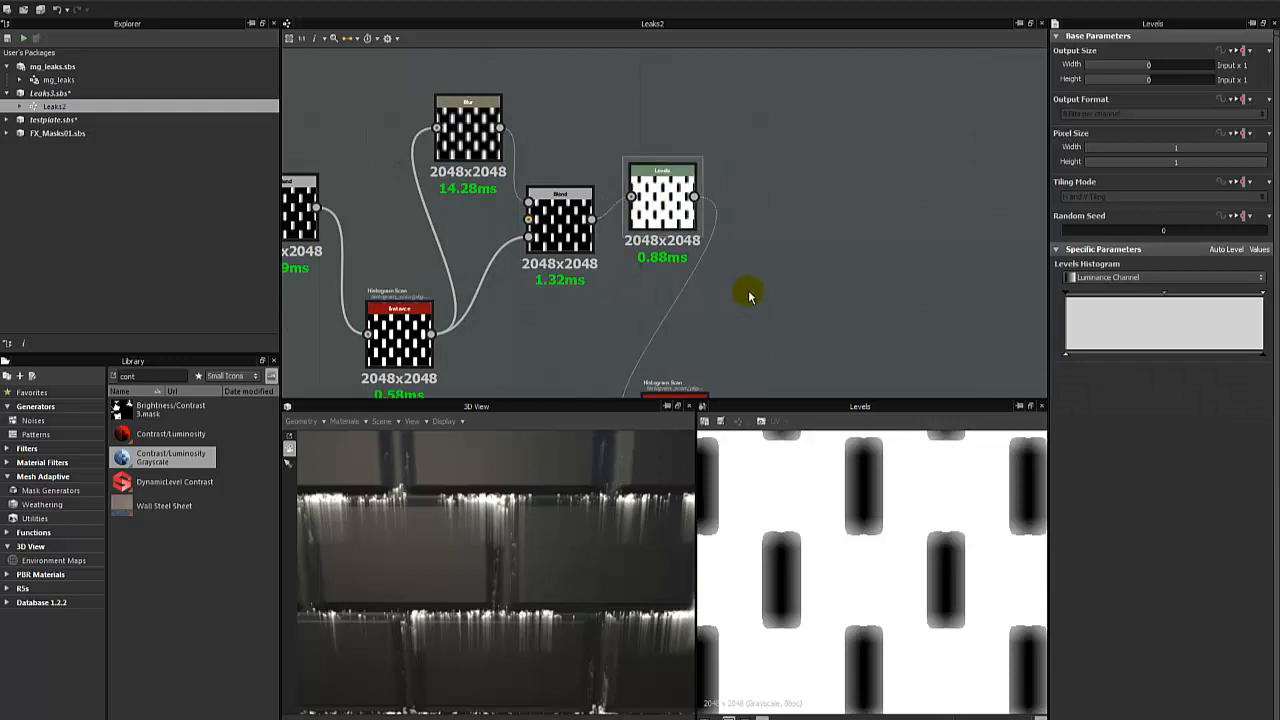
- Search the library for the invert nodes and add an Invert Grayscale node beside the Levels node
middle_click_drag(750, 292, 715, 232)
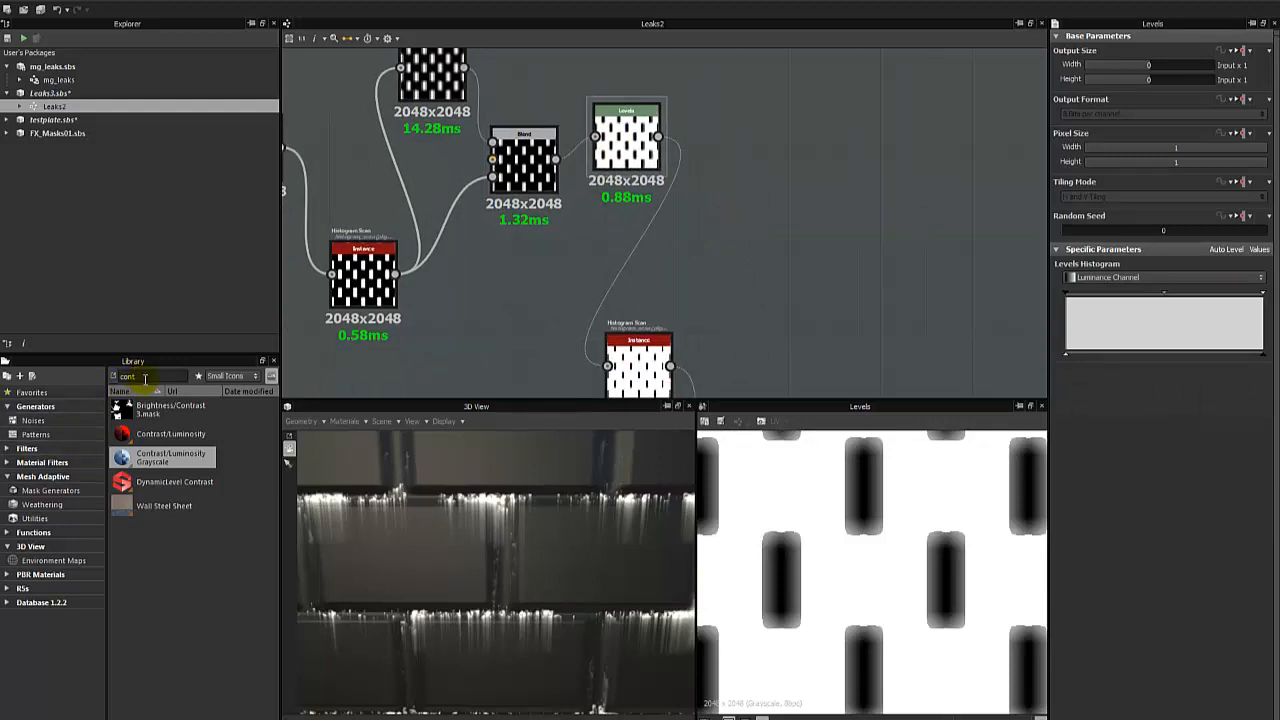
key("BackSpace")
key("BackSpace")
key("BackSpace")
key("BackSpace")
type("inver")
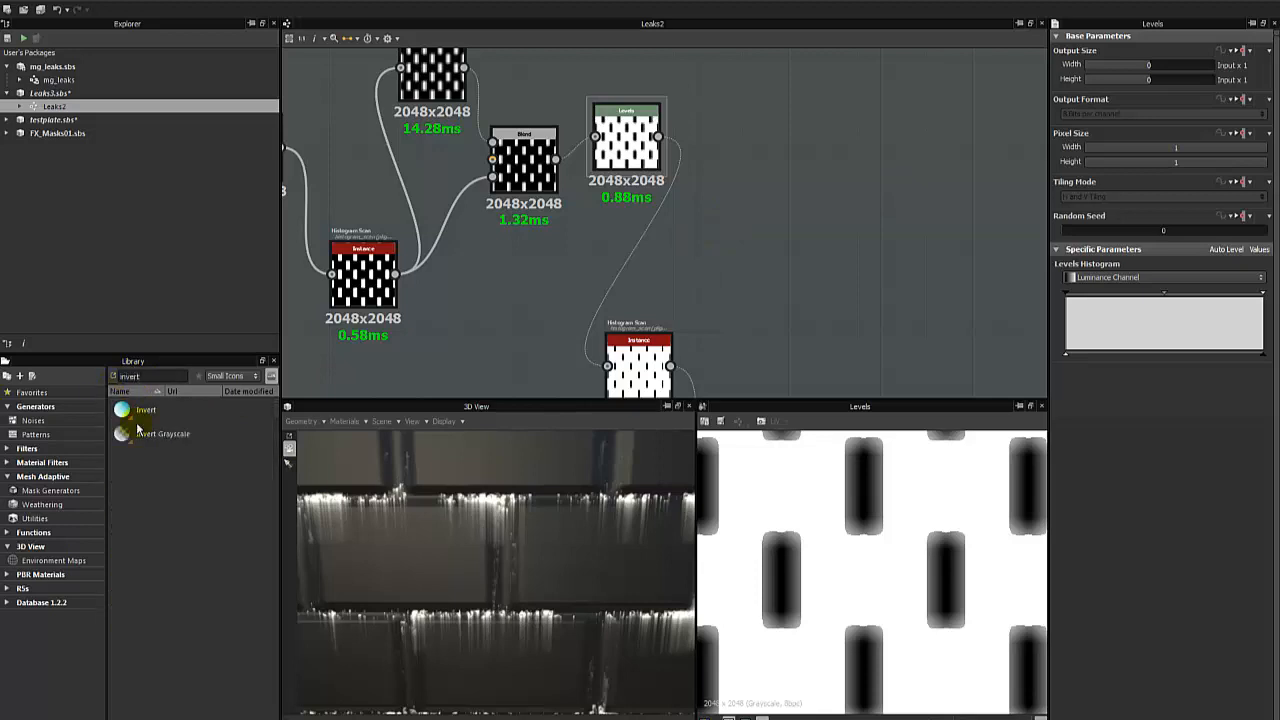
left_click_drag(138, 430, 776, 204)
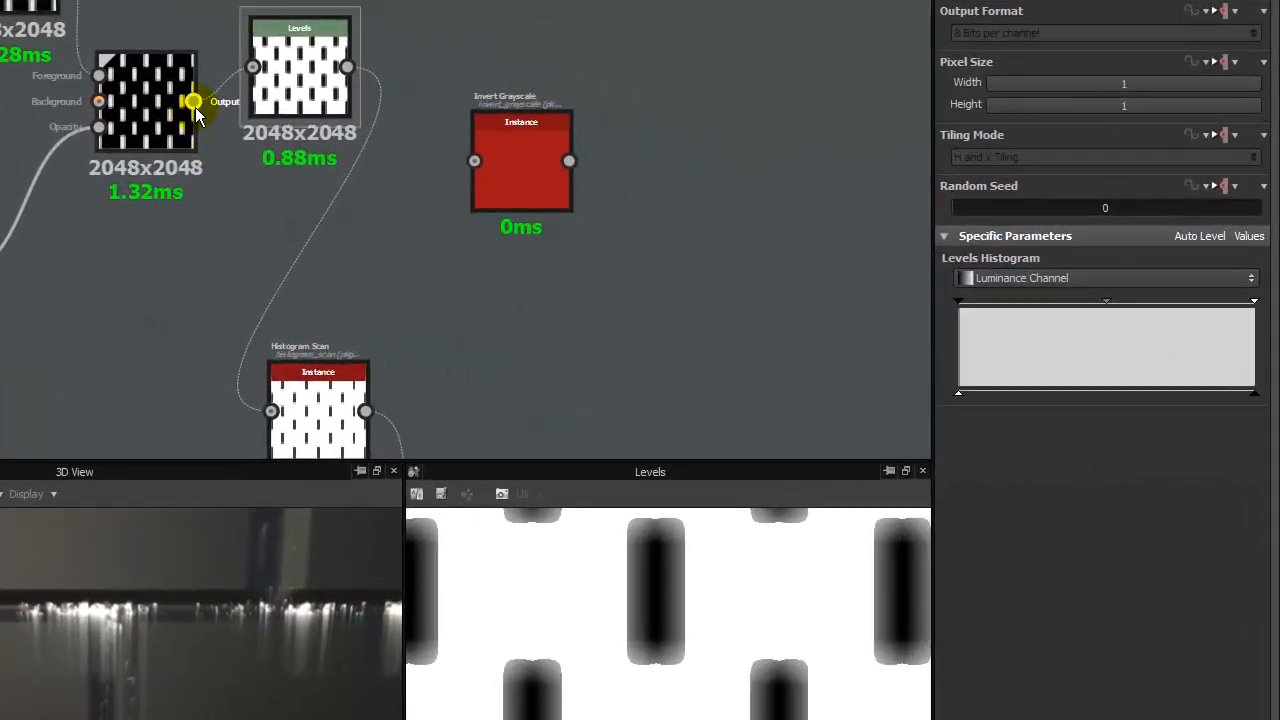
- Move the Levels node out of the way and connect the Blend output to the Invert Grayscale input
left_click_drag(193, 101, 437, 59)
left_click(513, 158)
left_click(313, 95)
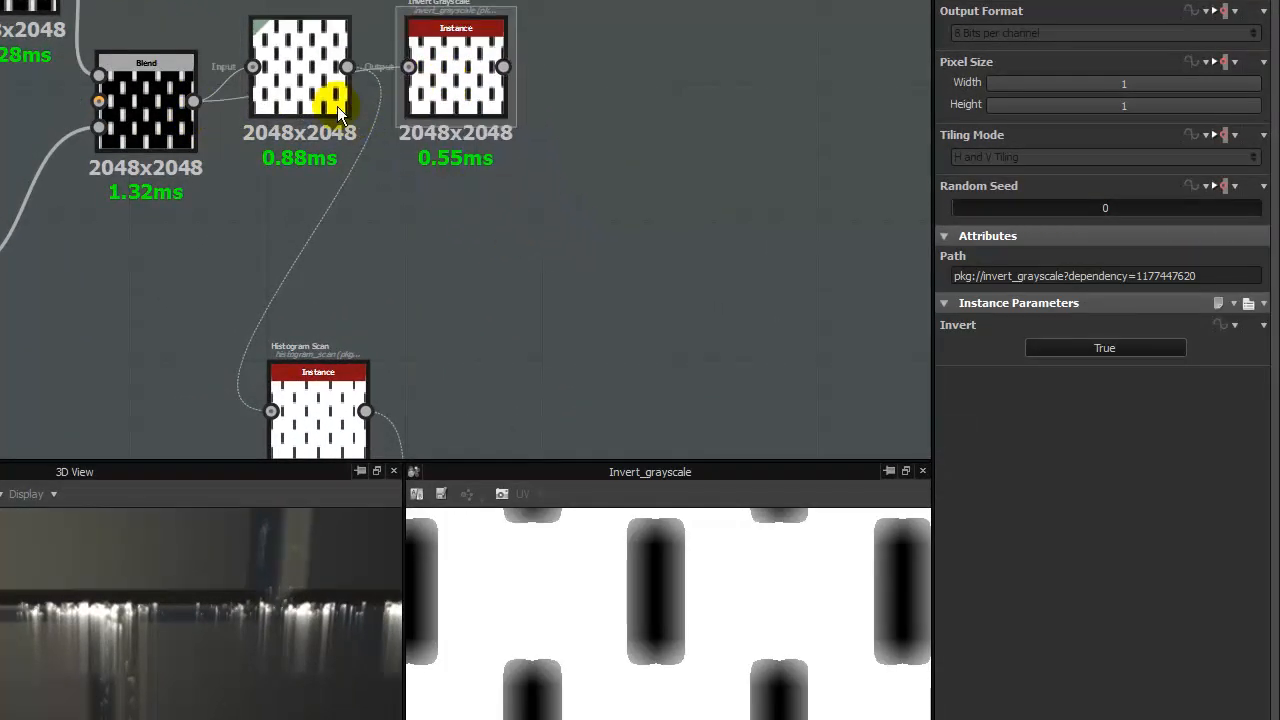
left_click_drag(313, 95, 331, 312)
left_click_drag(194, 101, 409, 67)
mouse_move(194, 101)
left_mouse_down()
mouse_move(402, 57)
mouse_move(409, 67)
left_mouse_up()
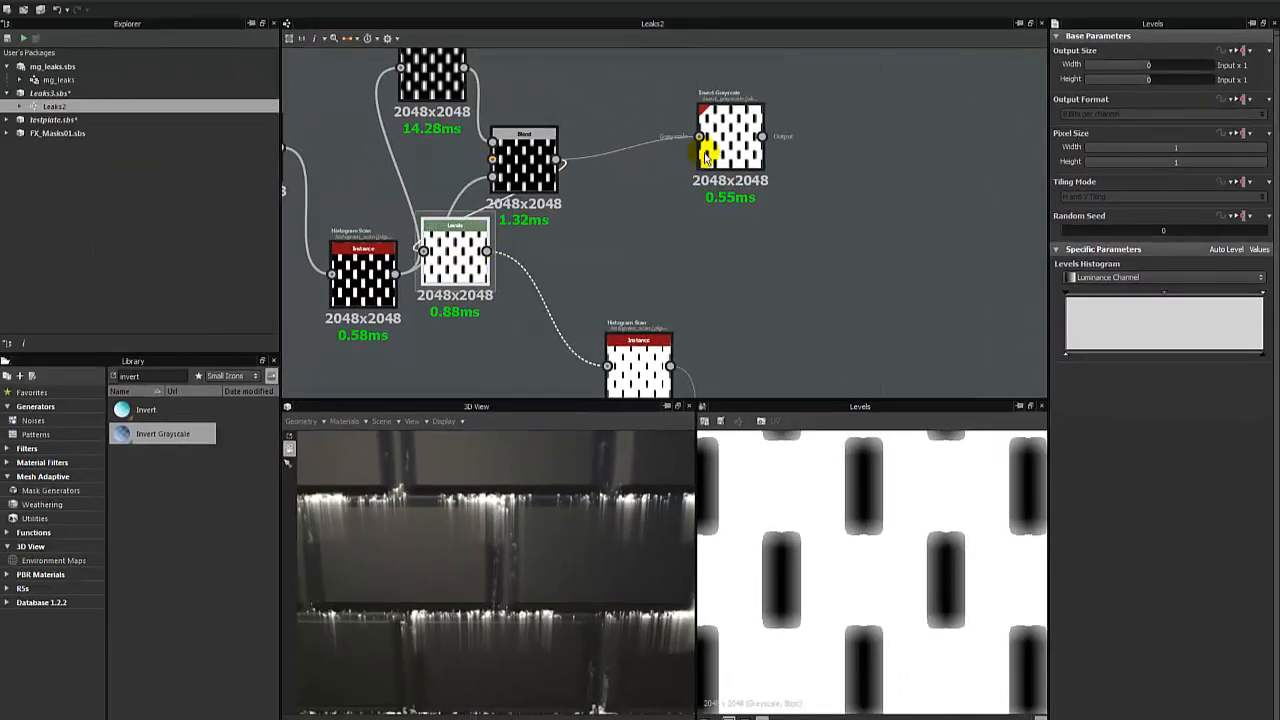
- Place the Invert Grayscale node beside the Blend, connect it to the Histogram Scan, and delete the Levels node it replaces
left_click_drag(722, 153, 631, 222)
scroll(631, 221, "down", 1)
middle_click_drag(631, 220, 618, 168)
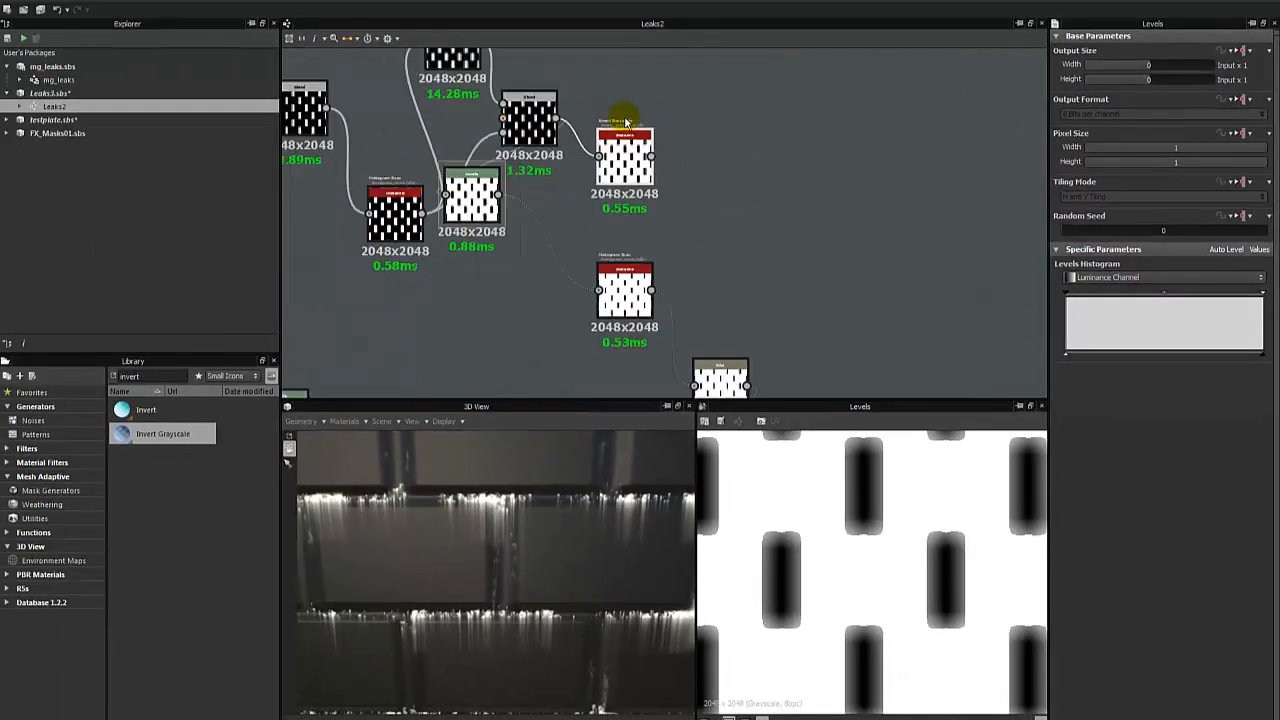
left_click_drag(655, 160, 600, 289)
left_click_drag(488, 205, 729, 180)
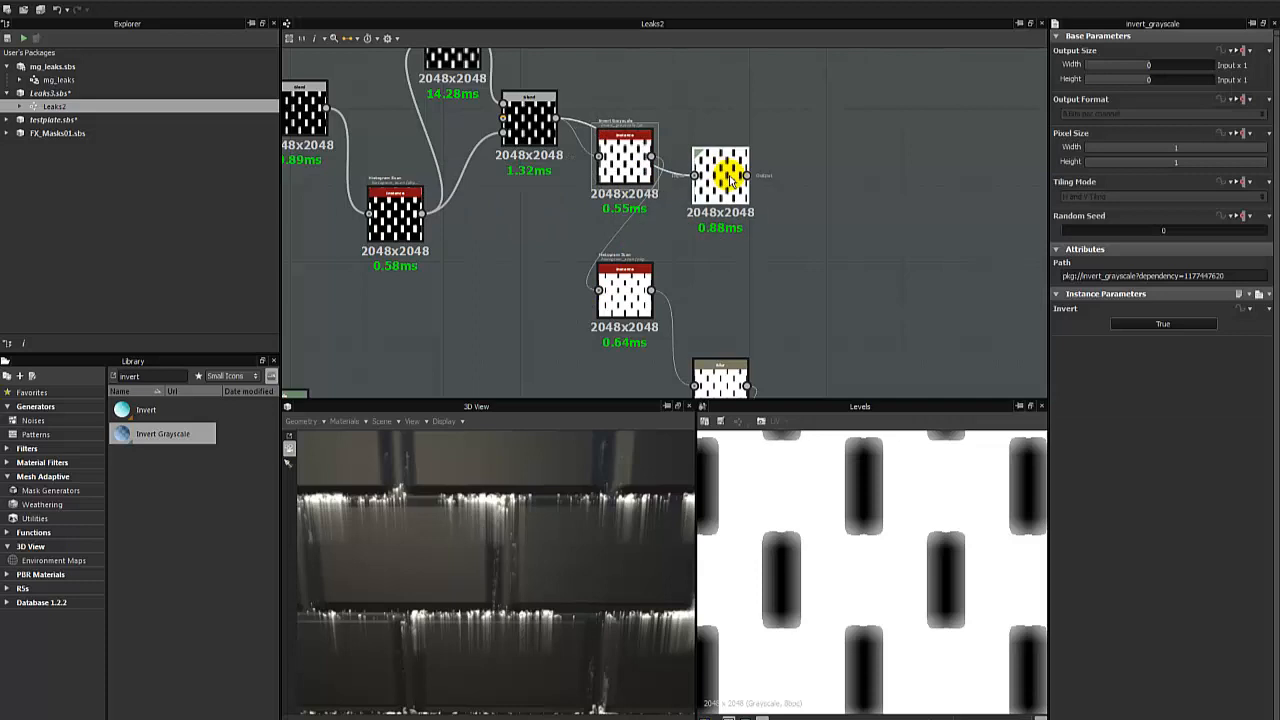
key("Delete")
- Preview the Invert Grayscale node and the Histogram Scan it feeds
scroll(614, 230, "up", 2)
scroll(614, 230, "up", 1)
middle_click_drag(608, 240, 675, 199)
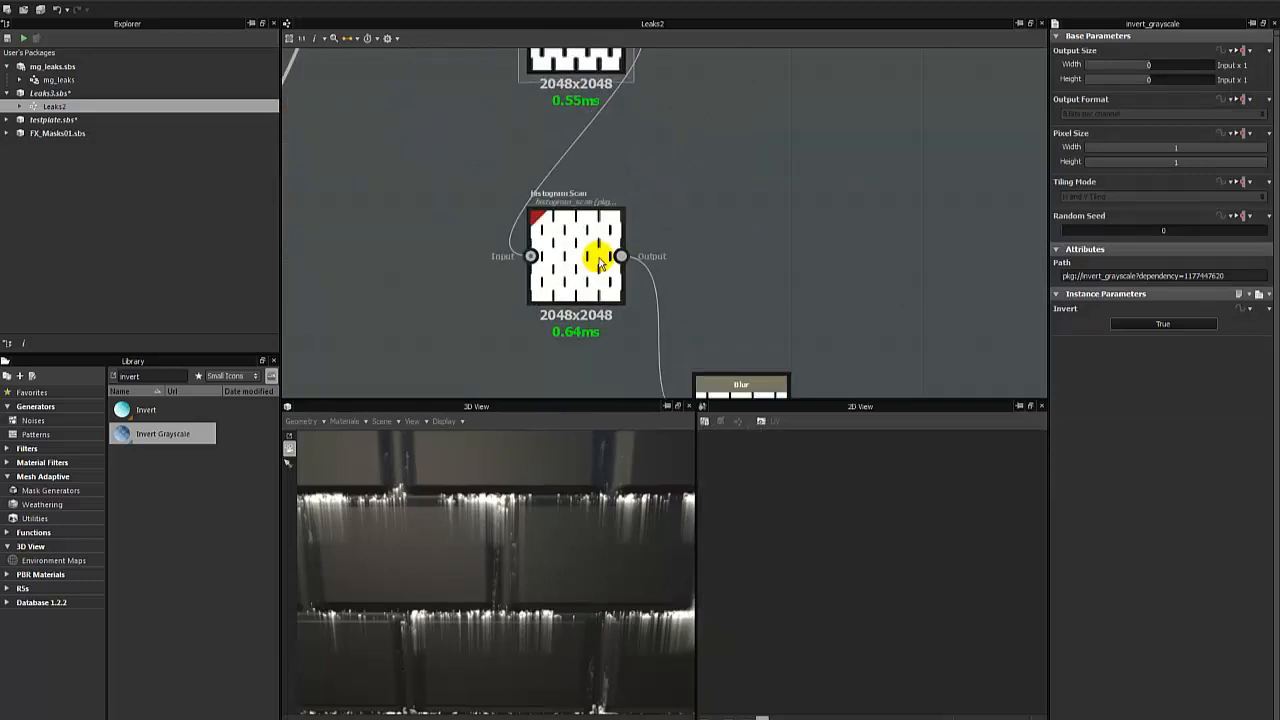
mouse_move(575, 136)
middle_mouse_down()
mouse_move(599, 287)
mouse_move(640, 241)
middle_mouse_up()
double_click(595, 150)
middle_click_drag(626, 286, 622, 191)
double_click(609, 244)
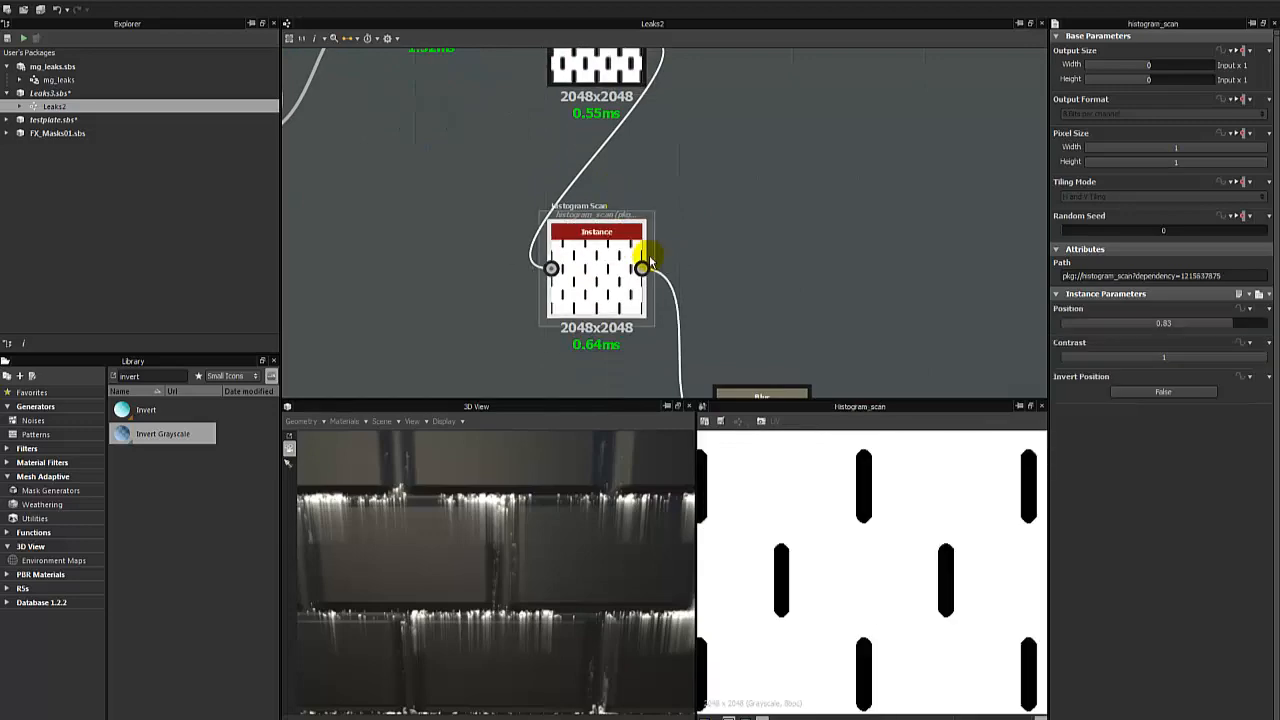
- Sweep the Histogram Scan's Position through its range up to 1 and settle on 0.4
scroll(686, 211, "down", 3)
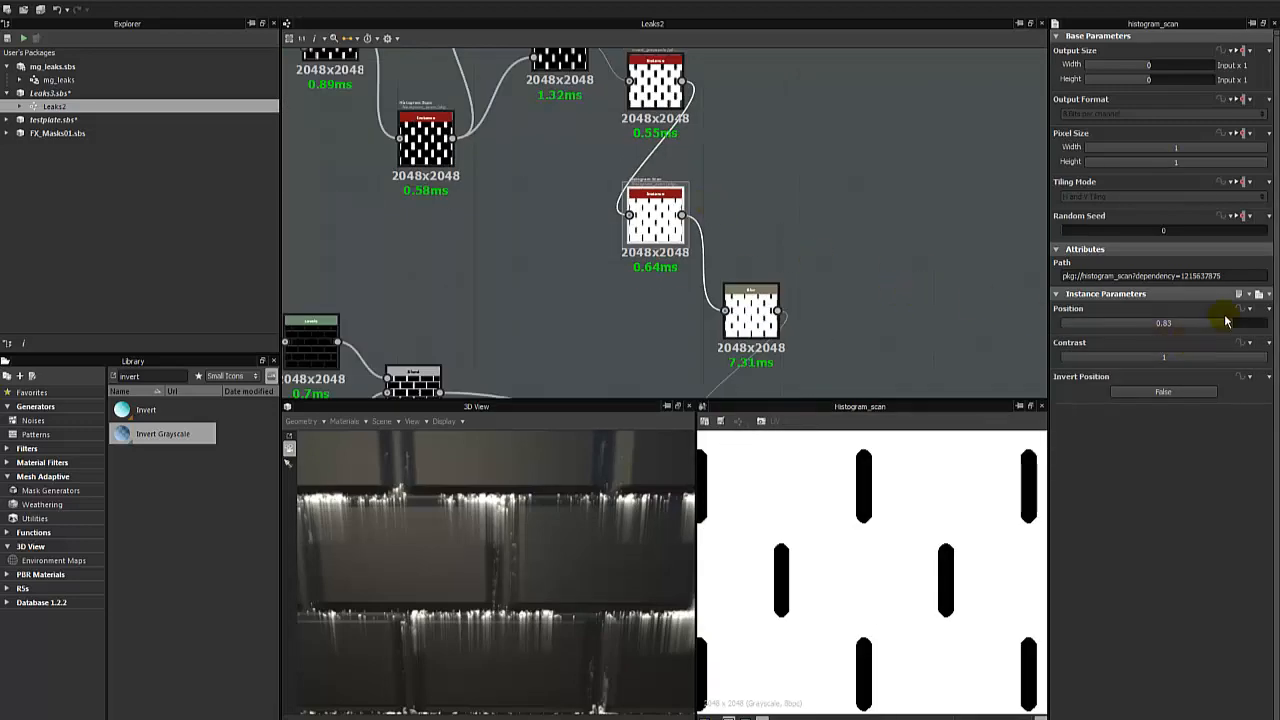
left_click_drag(1227, 321, 1066, 323)
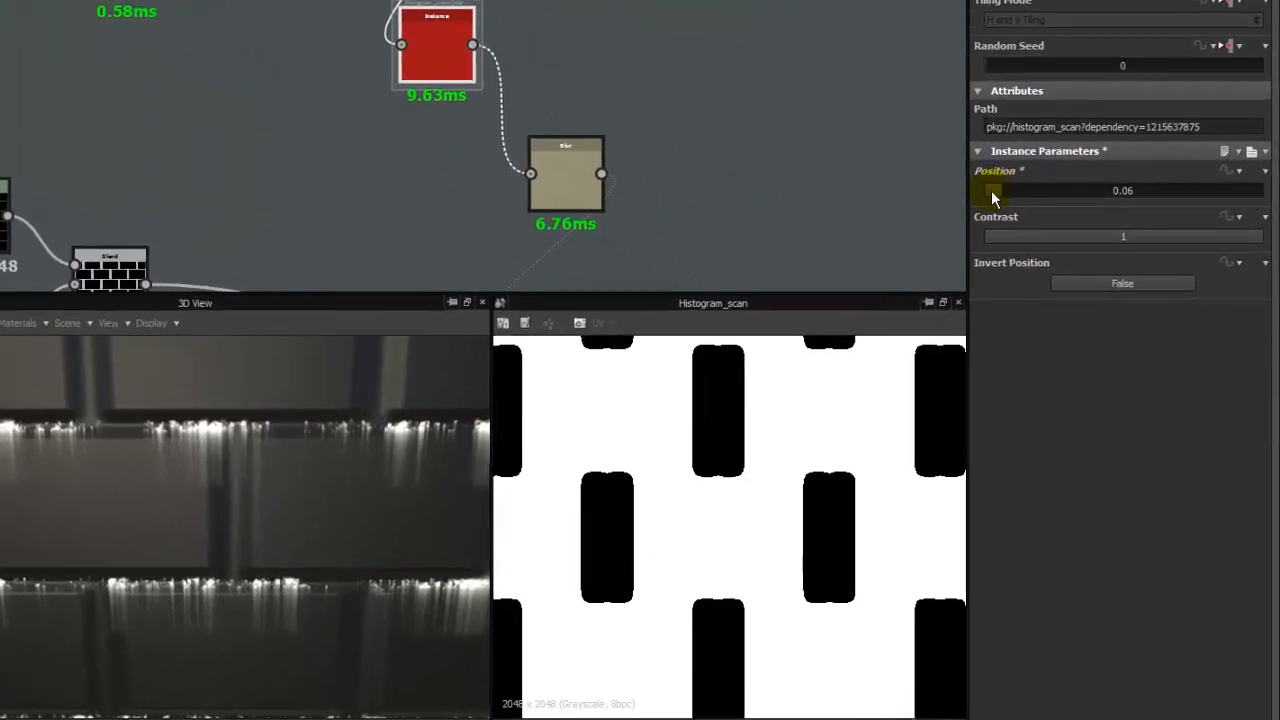
left_click_drag(991, 190, 1039, 189)
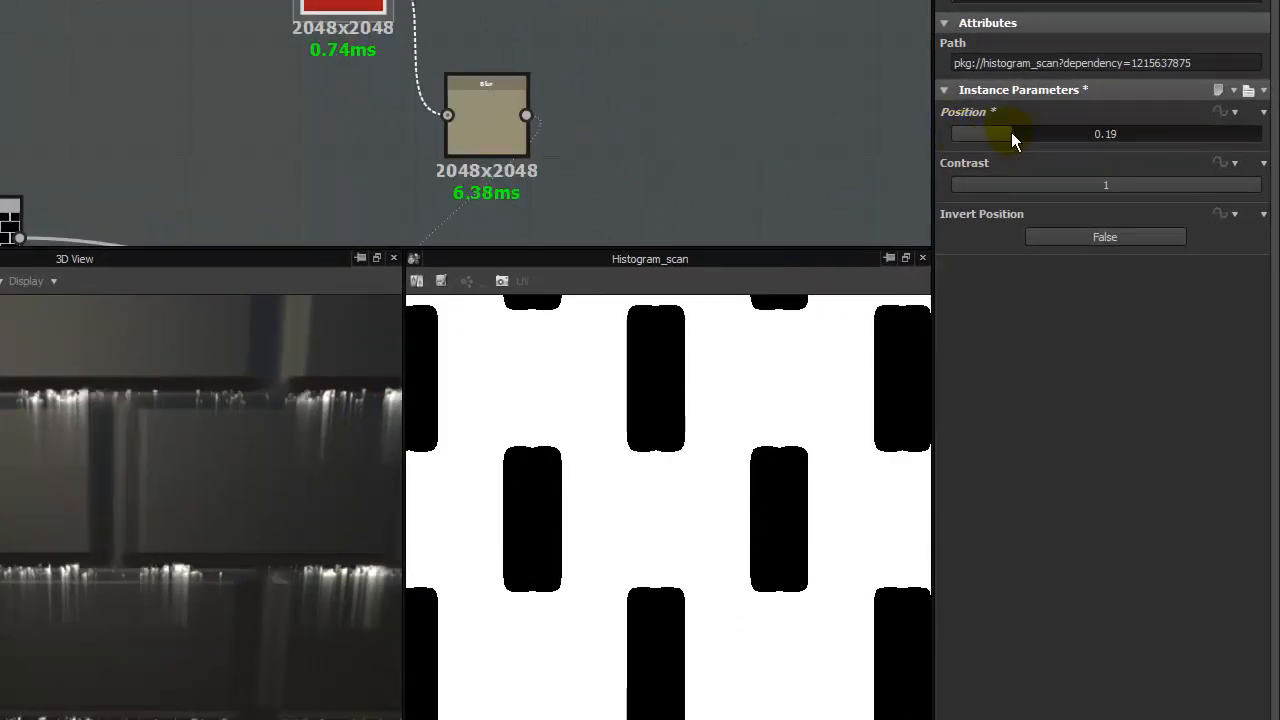
left_click_drag(1011, 140, 1265, 140)
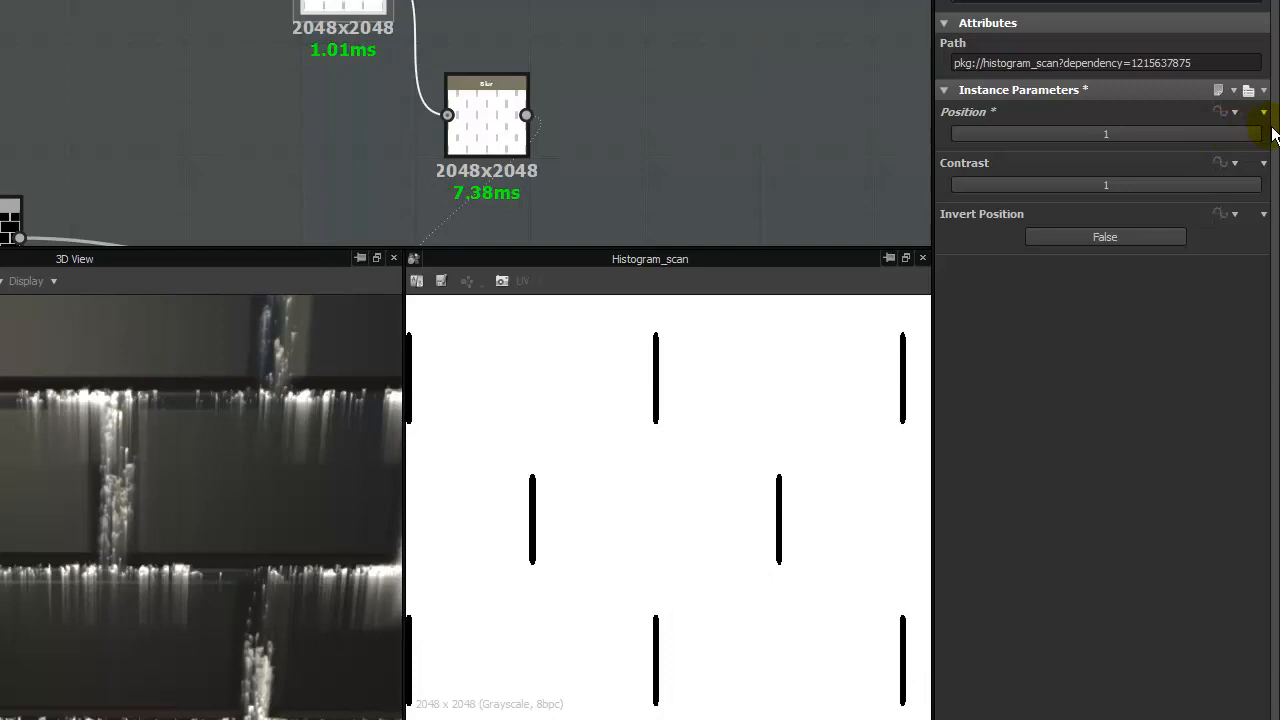
left_click_drag(1274, 134, 1077, 134)
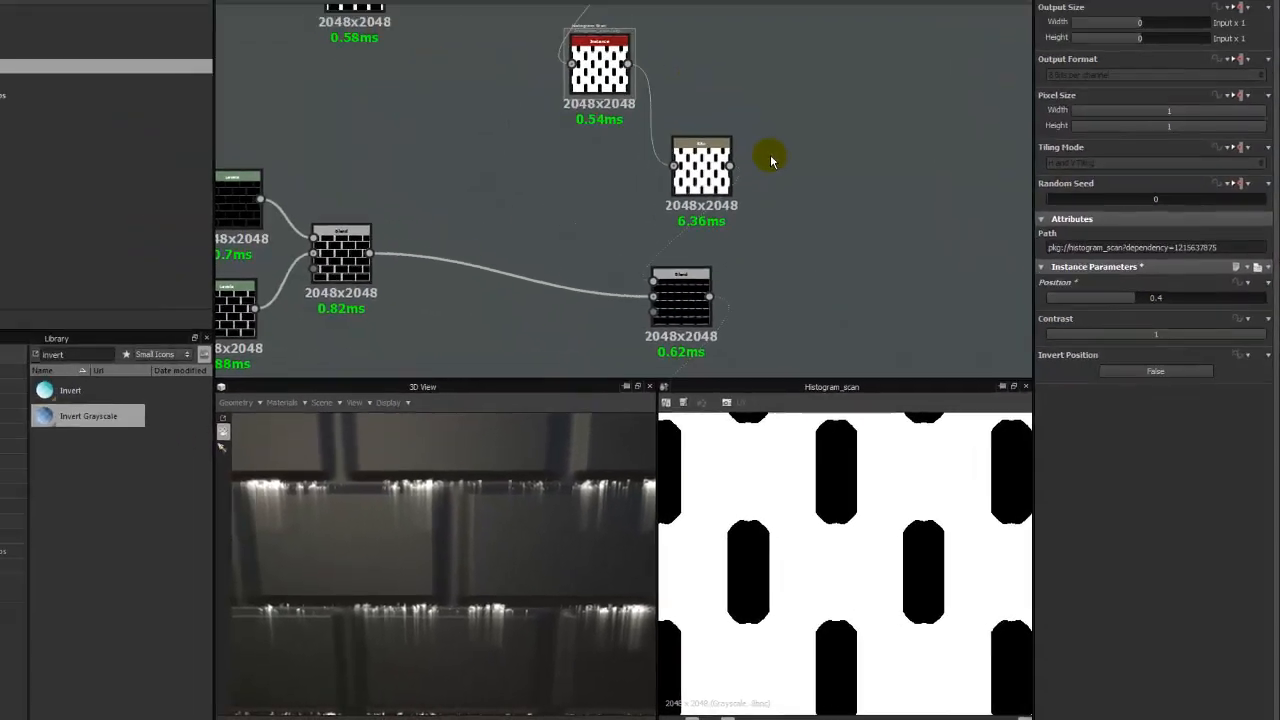
- Preview the Blend fed by the Blur and select the Histogram Scan below the Invert Grayscale node
left_click(770, 160)
middle_click_drag(766, 231, 690, 251)
scroll(725, 150, "down", 3)
double_click(669, 171)
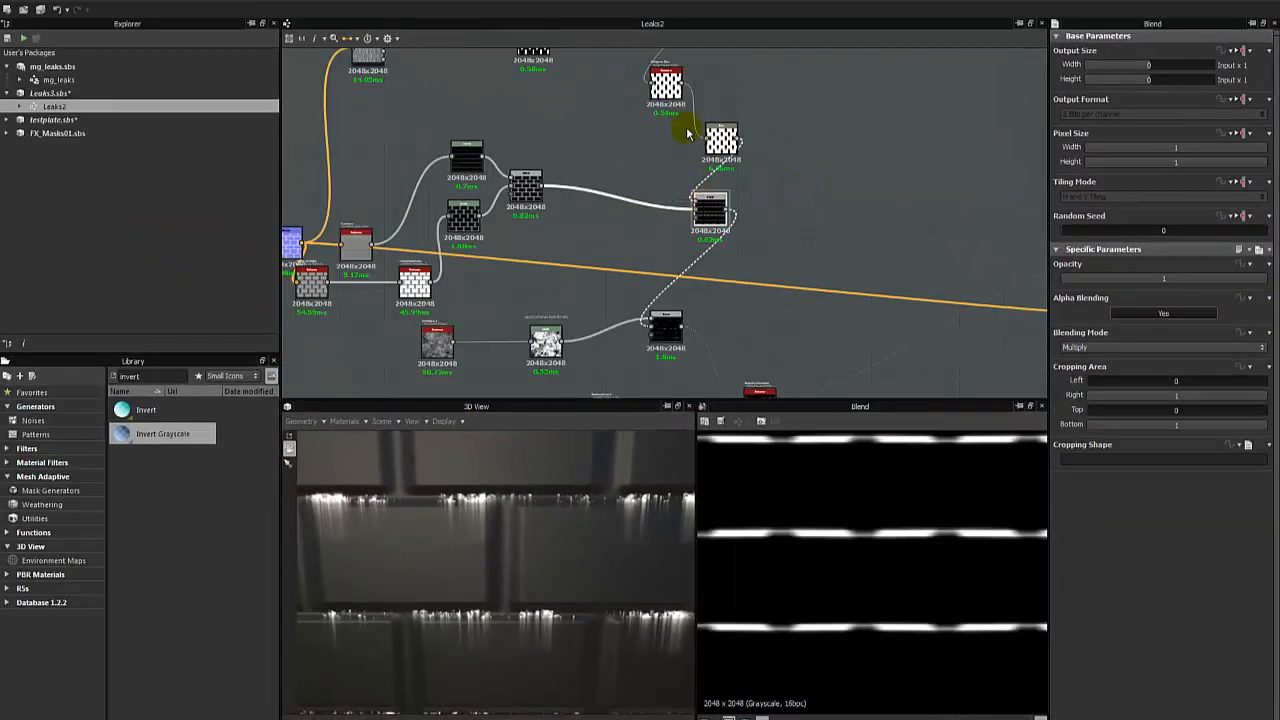
scroll(690, 251, "up", 3)
left_click(672, 293)
scroll(684, 262, "up", 5)
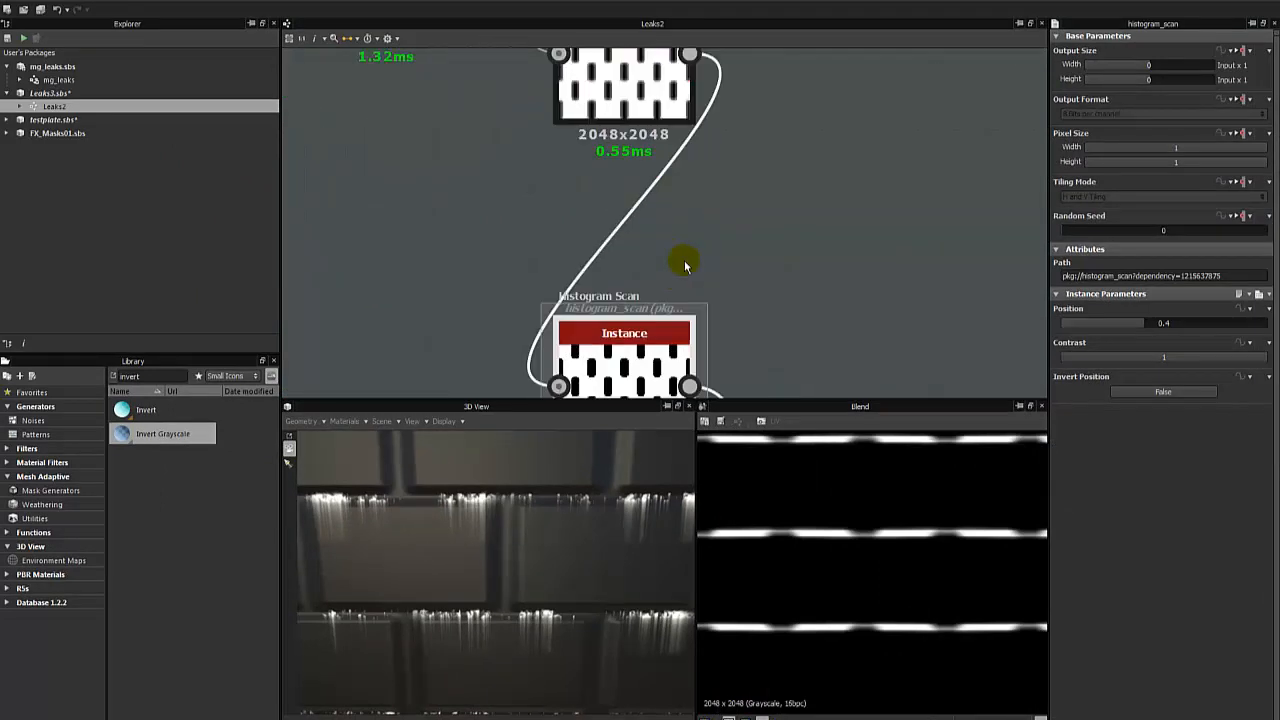
- Preview the Blur fed by the Histogram Scan and compare it with the Histogram Scan's own output
middle_click_drag(660, 297, 678, 170)
right_click(700, 152)
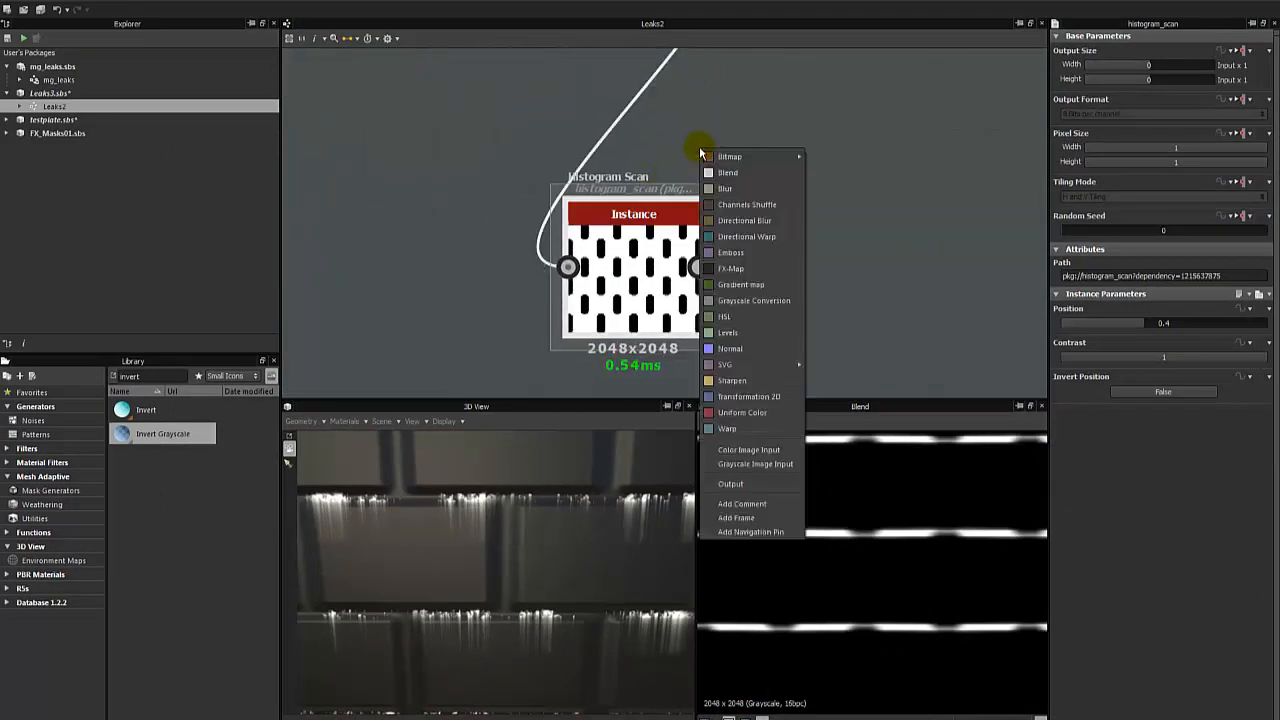
scroll(535, 170, "down", 2)
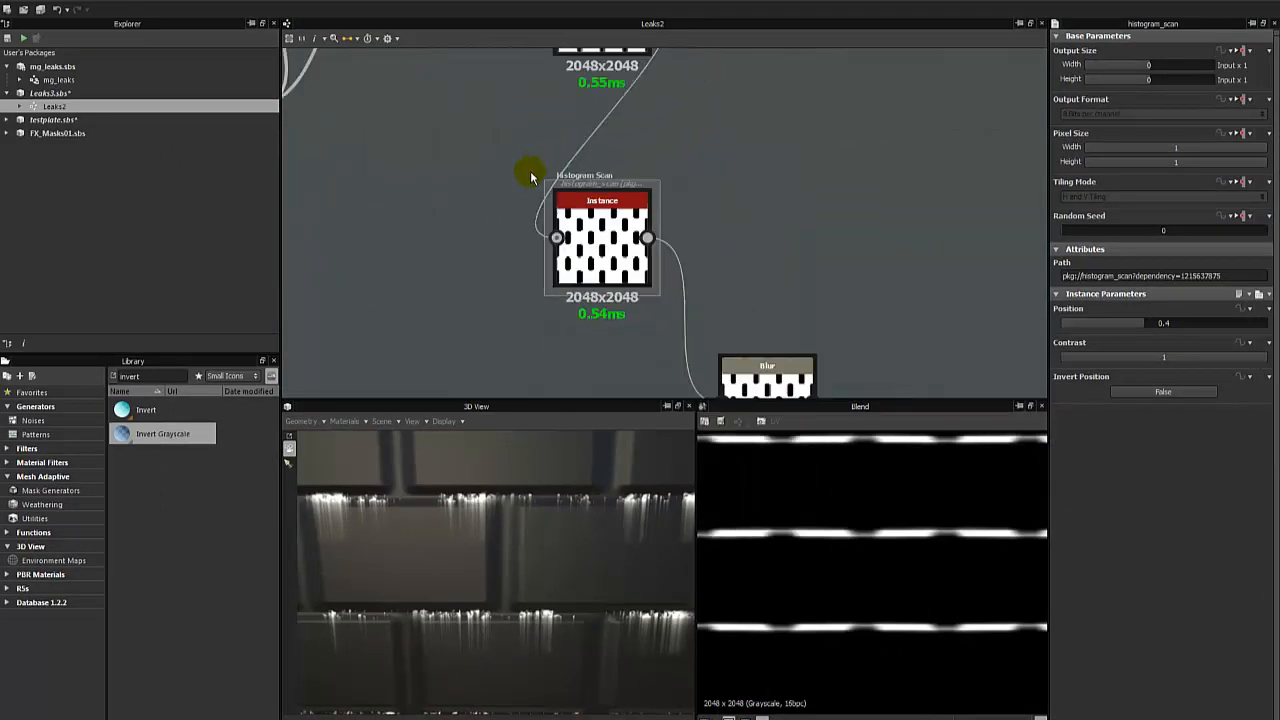
scroll(530, 178, "down", 2)
left_click(688, 312)
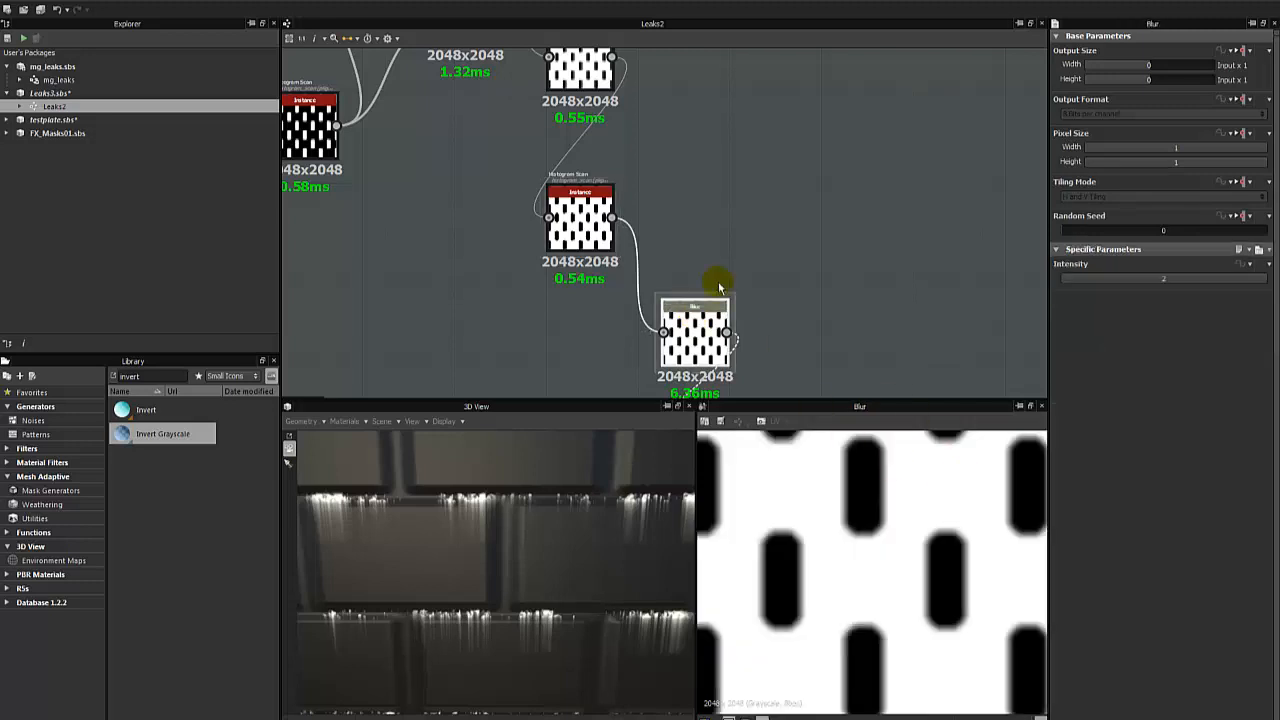
left_click(597, 218)
scroll(606, 171, "up", 2)
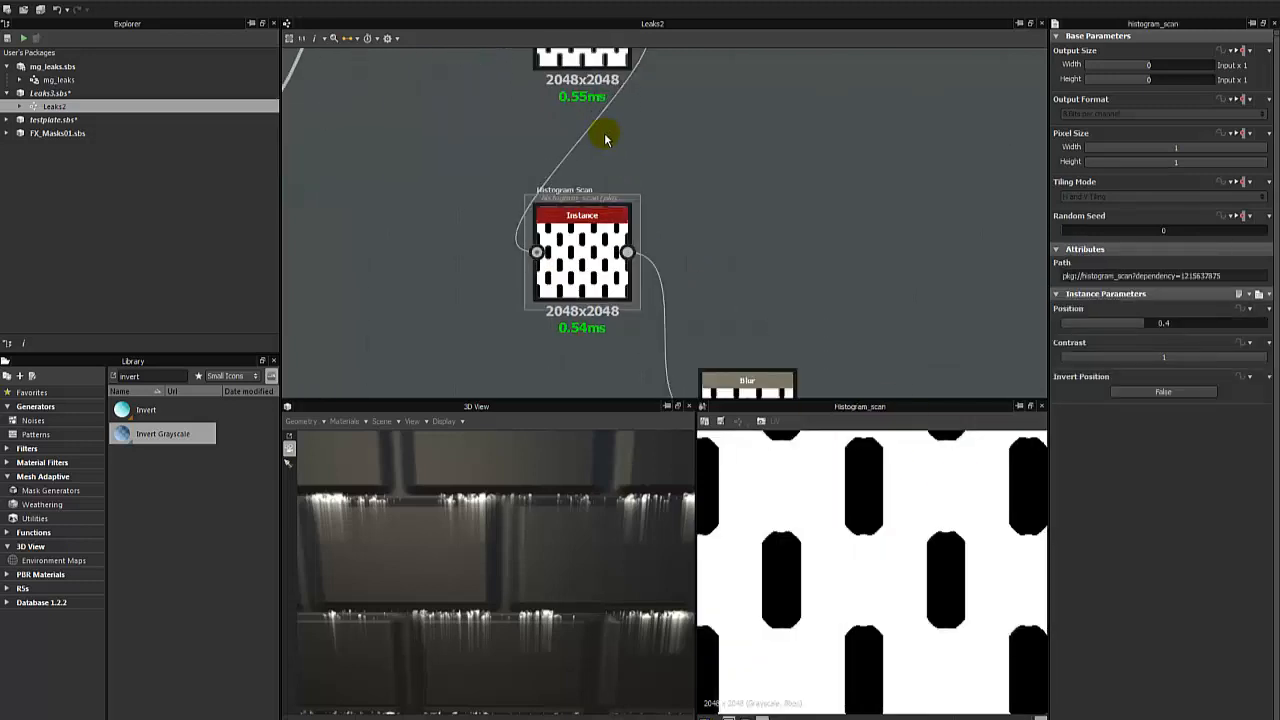
- Add a comment to the graph just above the Histogram Scan and select it for editing
right_click(605, 140)
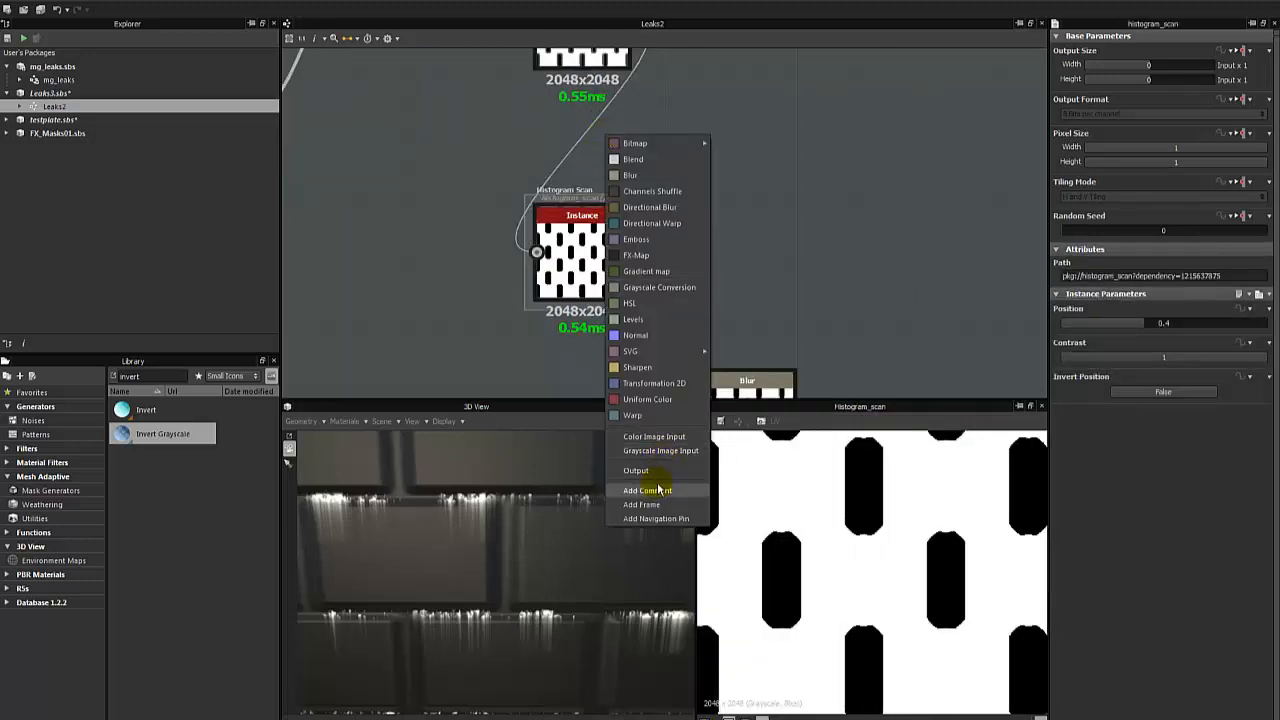
left_click(659, 490)
left_click(632, 154)
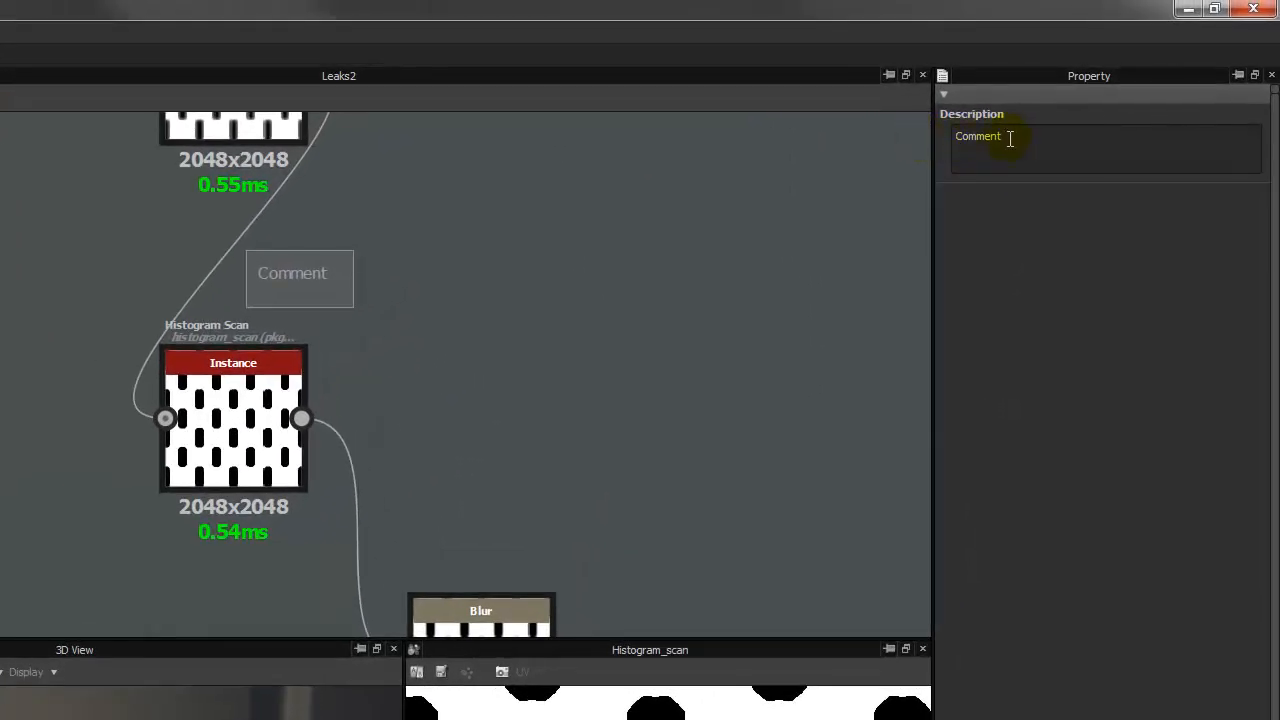
- Set the comment's description to "Controls Mask growth for vertical areas" and place it directly over the Histogram Scan's heading
left_click_drag(966, 138, 952, 144)
key("BackSpace")
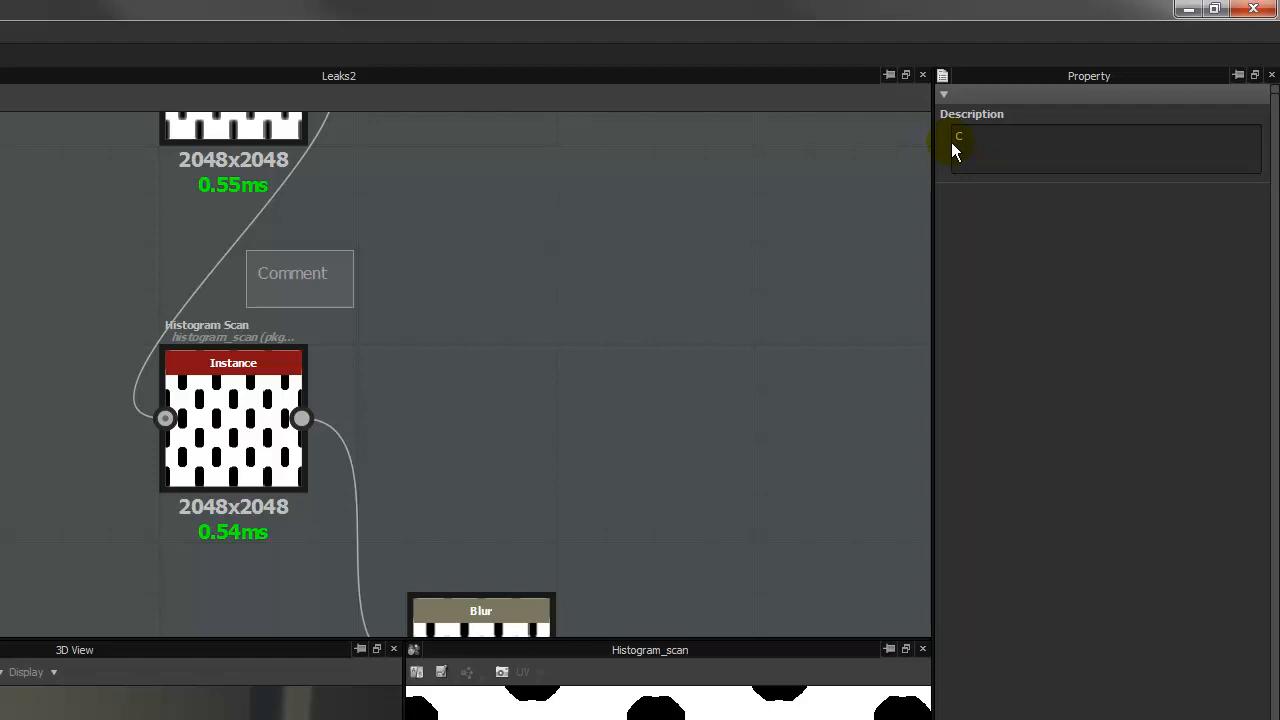
type("ols Mask ")
type("for")
key("BackSpace")
key("BackSpace")
key("BackSpace")
key("BackSpace")
type("growth for vertical areas")
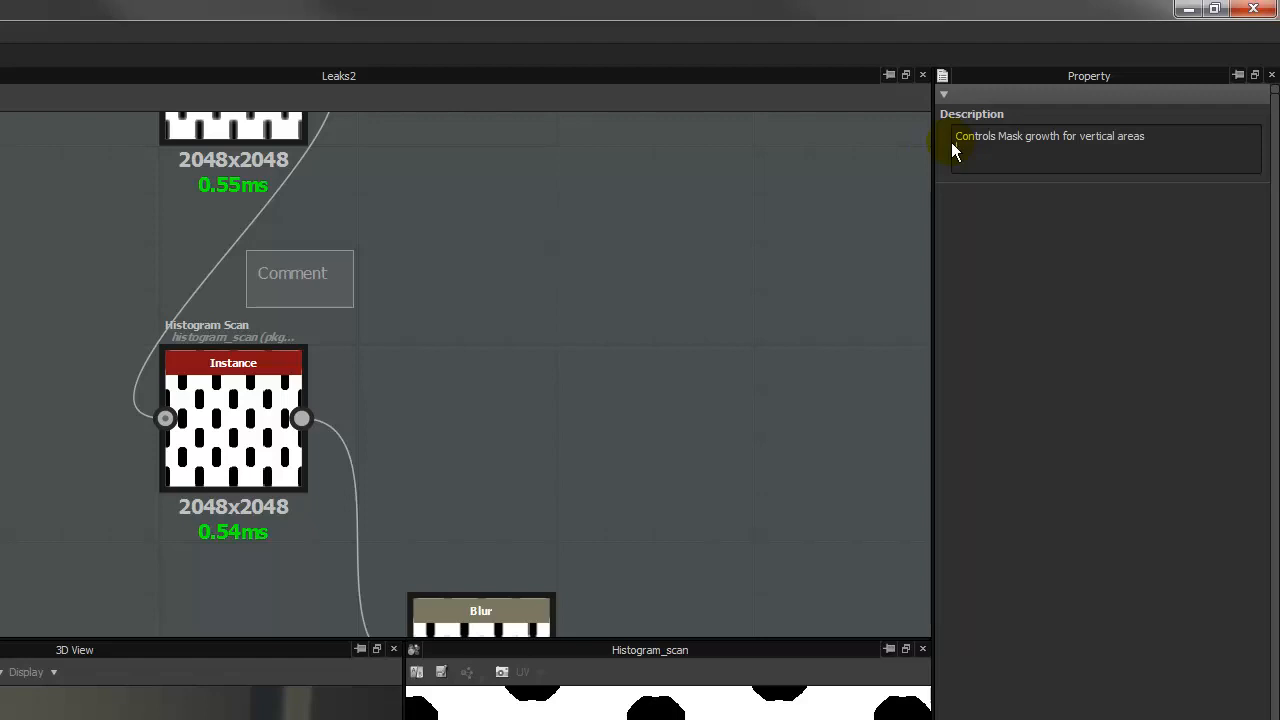
left_click_drag(374, 271, 222, 283)
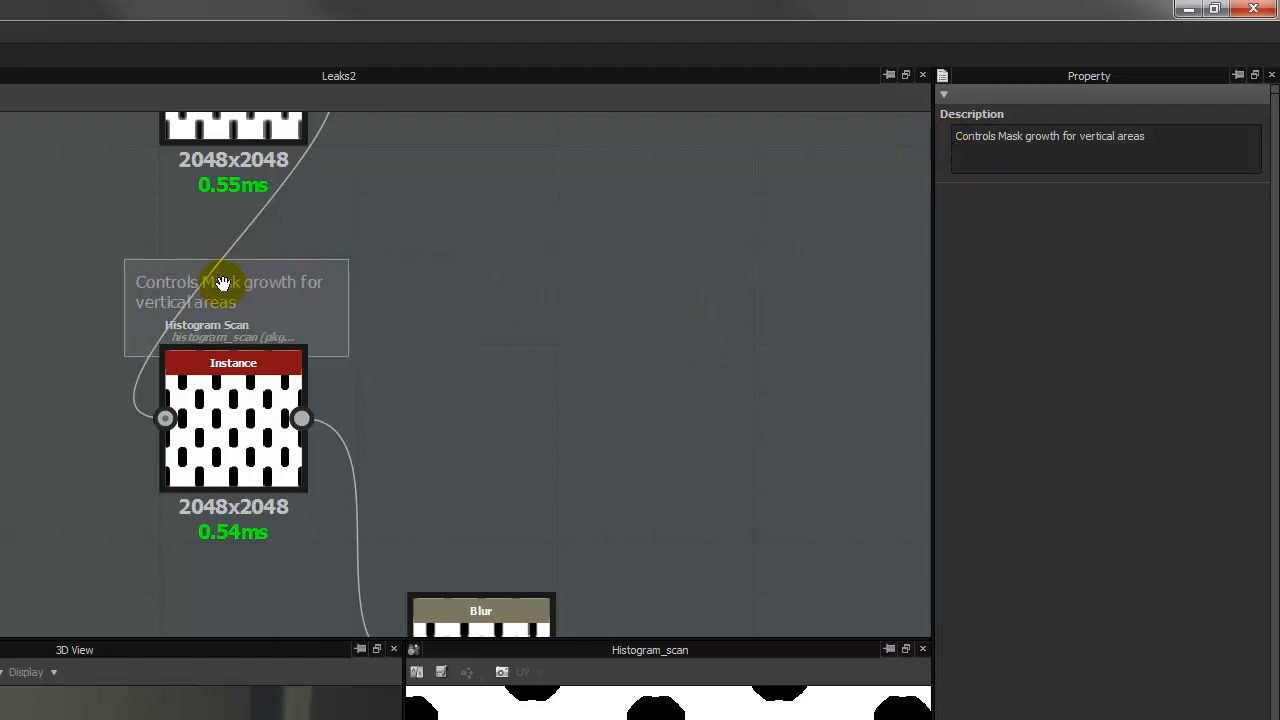
left_click(230, 372)
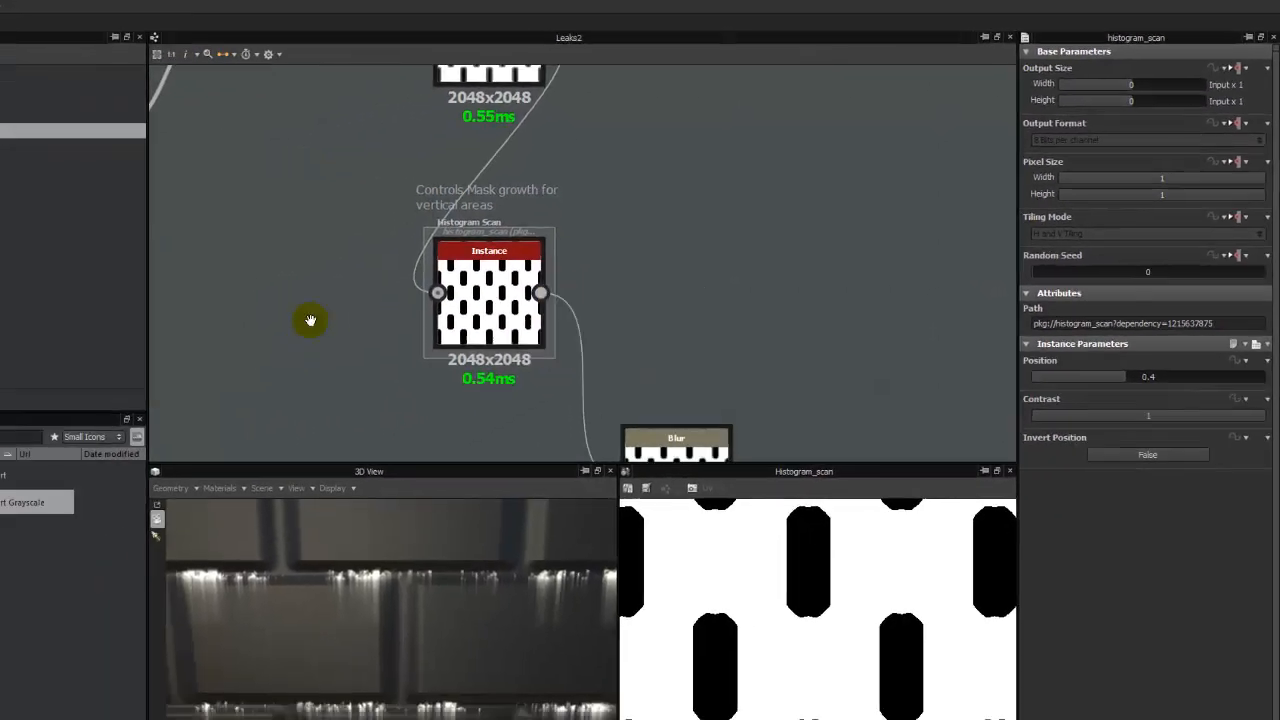
- Preview the Subtract Blend that applies the leak-density Levels, followed by the Slope Blur Grayscale node
middle_click_drag(4, 448, 75, 241)
scroll(75, 241, "down", 4)
middle_click_drag(653, 242, 692, 112)
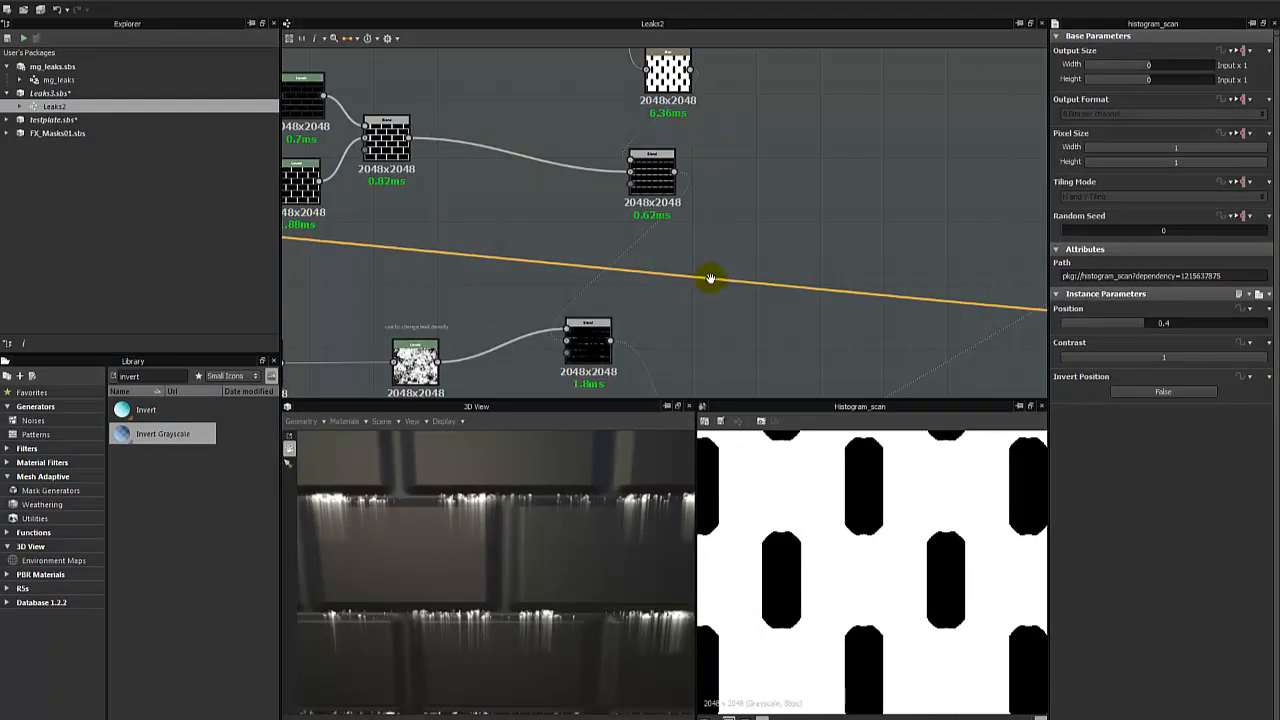
middle_click_drag(711, 276, 652, 187)
middle_click_drag(706, 231, 786, 181)
scroll(665, 247, "up", 1)
double_click(588, 192)
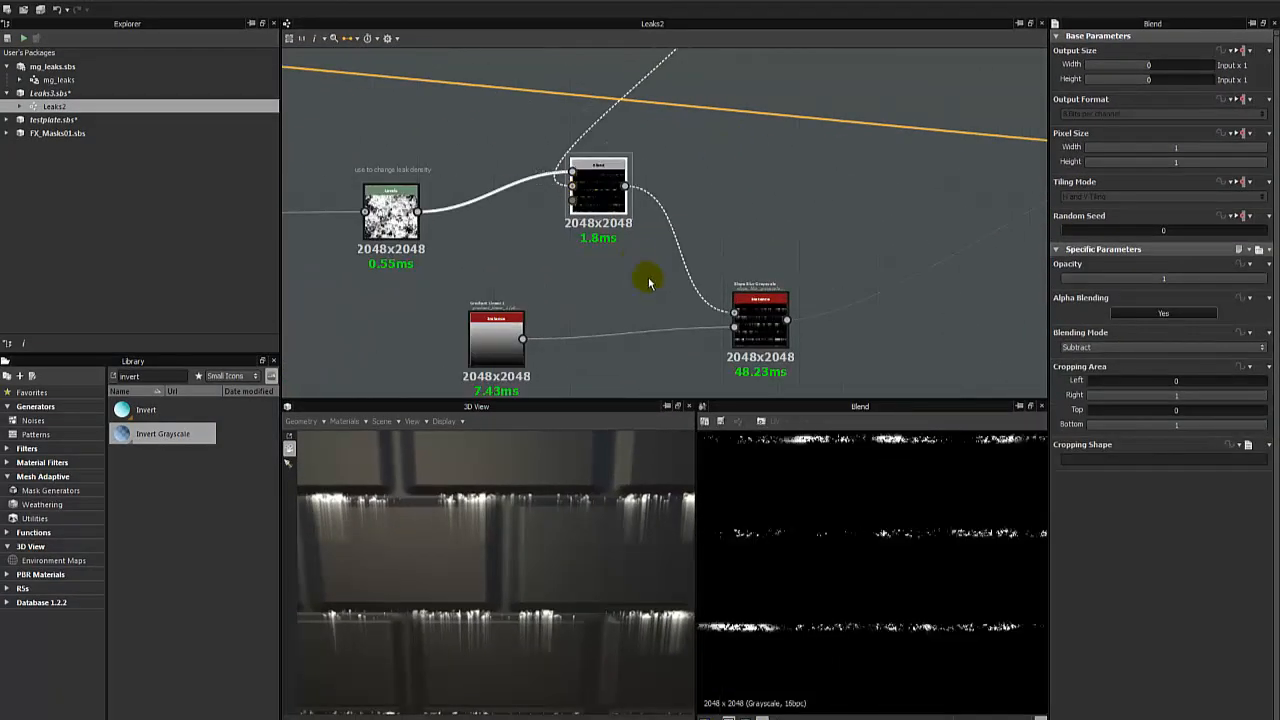
double_click(771, 328)
middle_click_drag(758, 283, 646, 136)
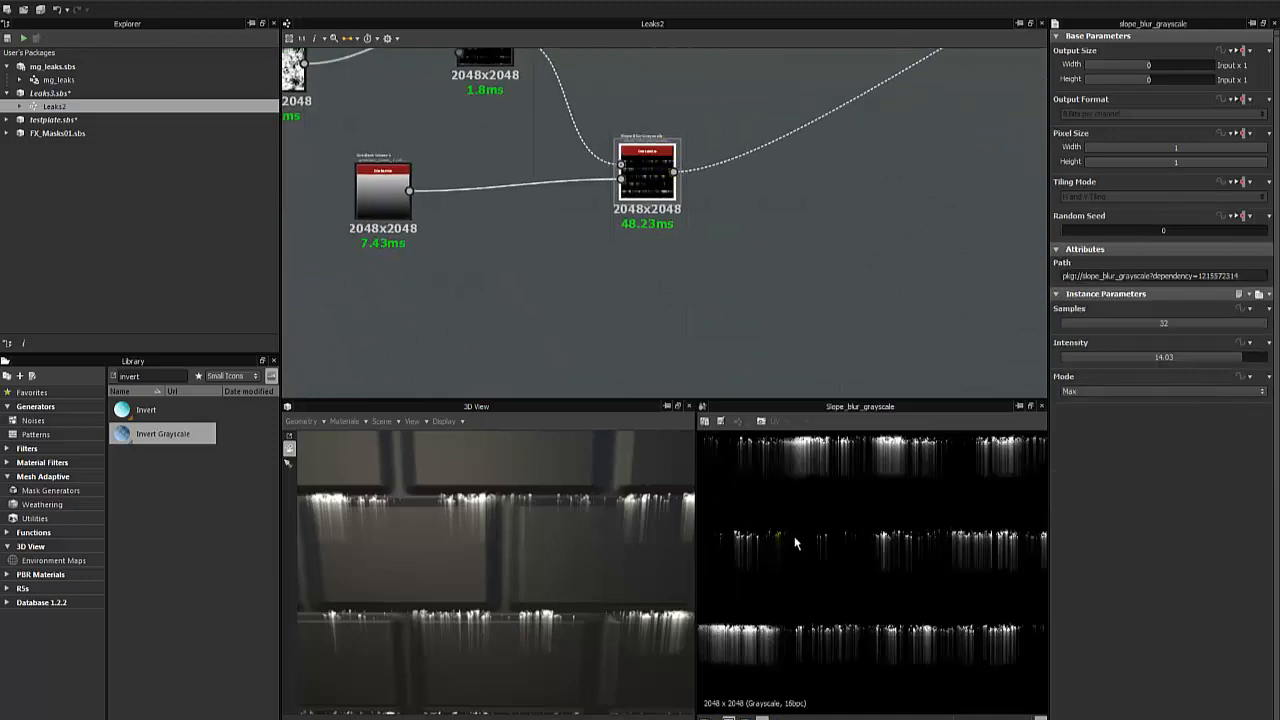
- Examine the leak streaks across the whole 2D mask and over the brick wall in 3D from several angles
scroll(811, 518, "down", 3)
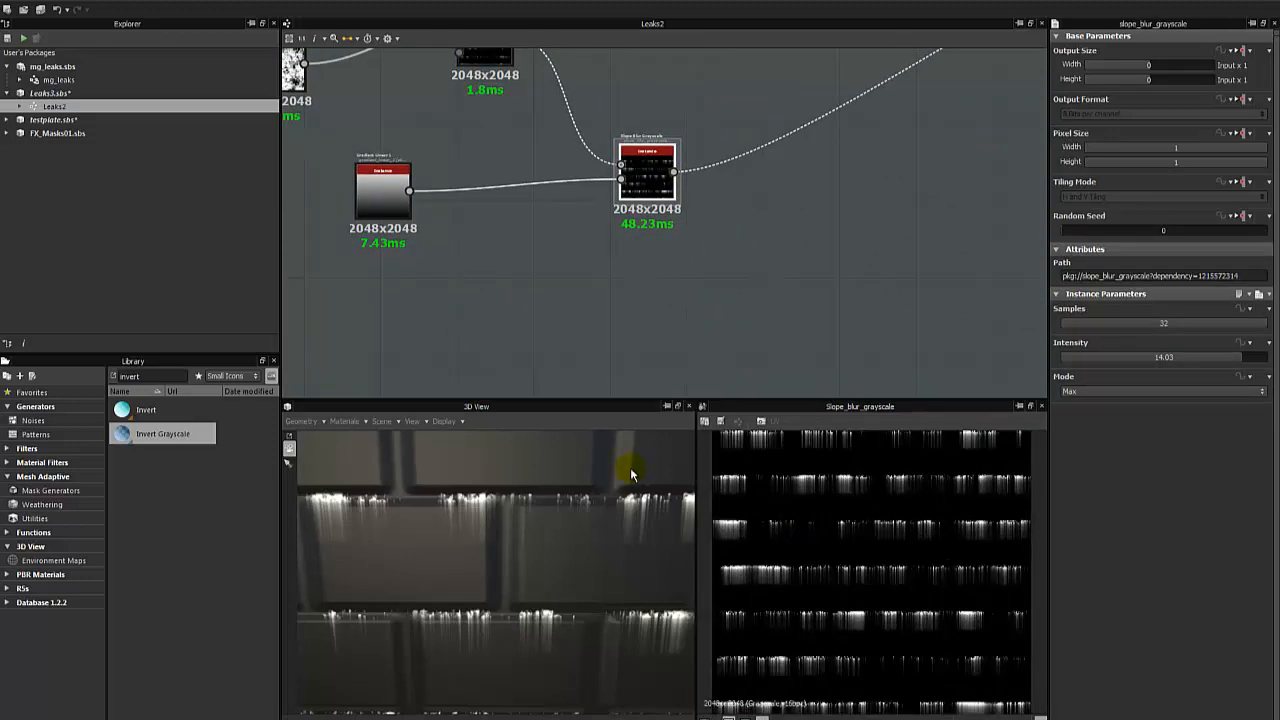
scroll(516, 534, "down", 5)
left_click_drag(516, 532, 499, 562)
scroll(503, 566, "up", 2)
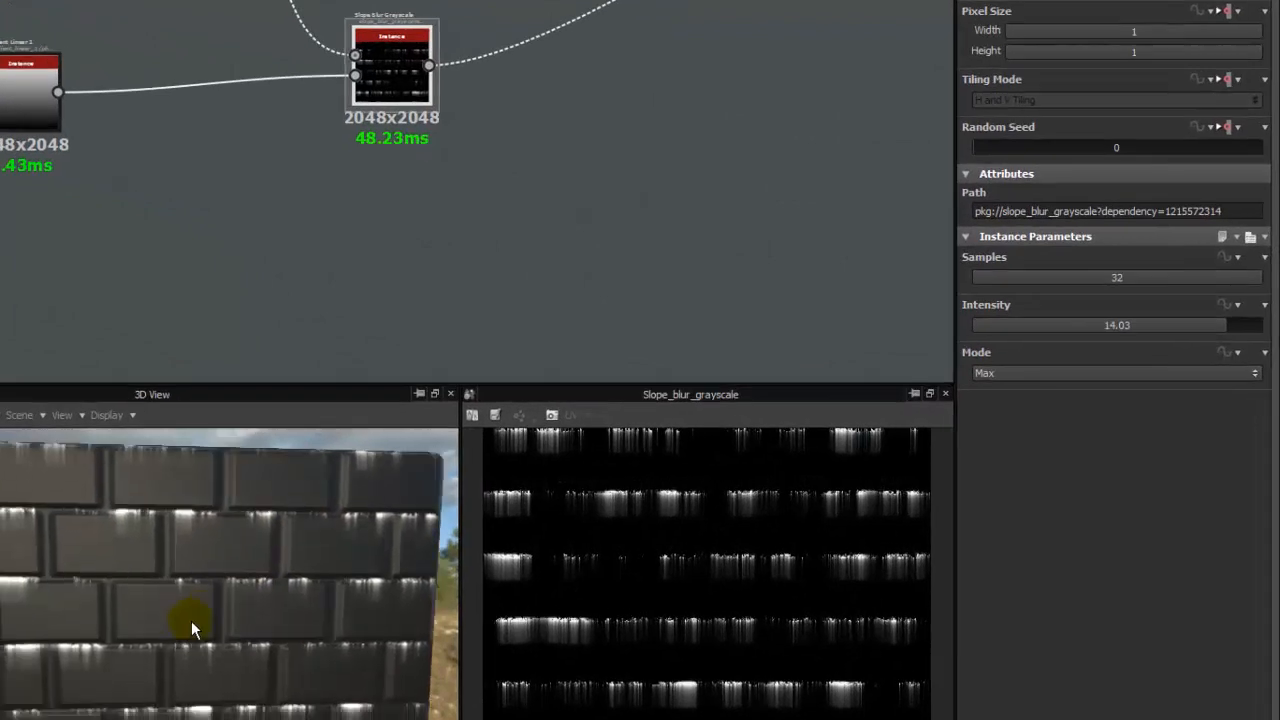
left_click_drag(191, 620, 118, 620)
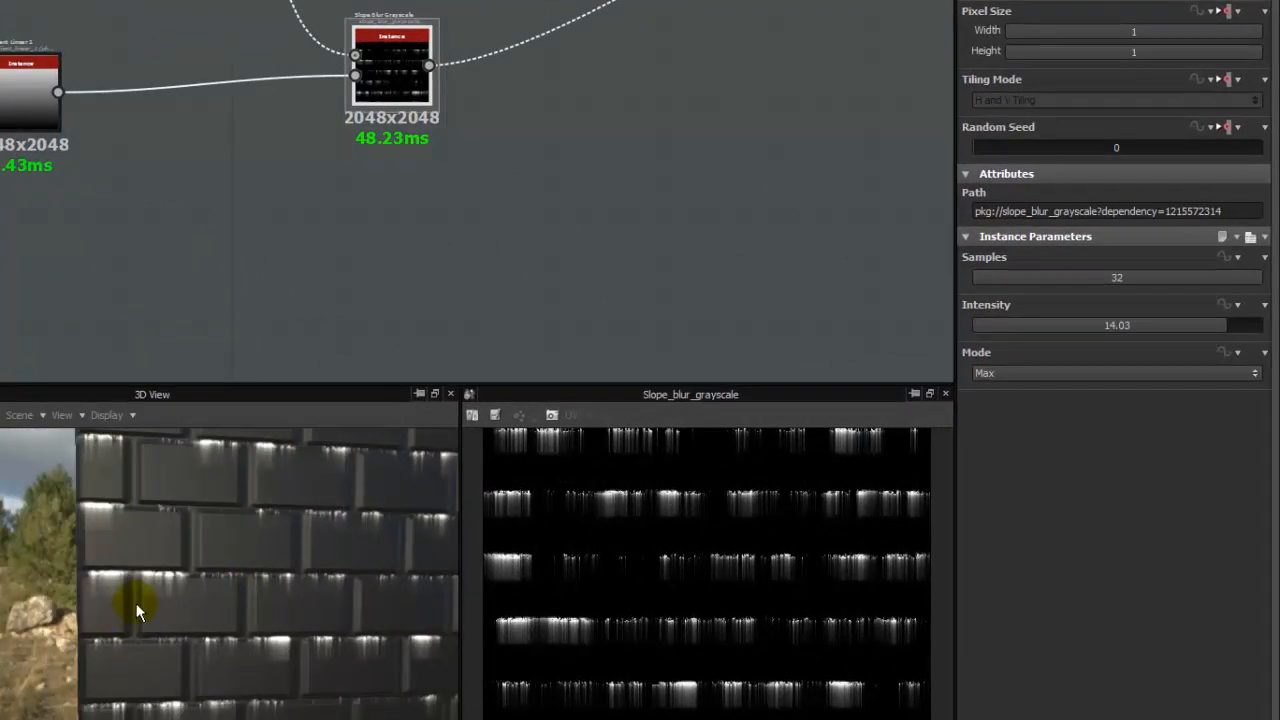
left_click(250, 282)
left_click_drag(279, 536, 267, 564)
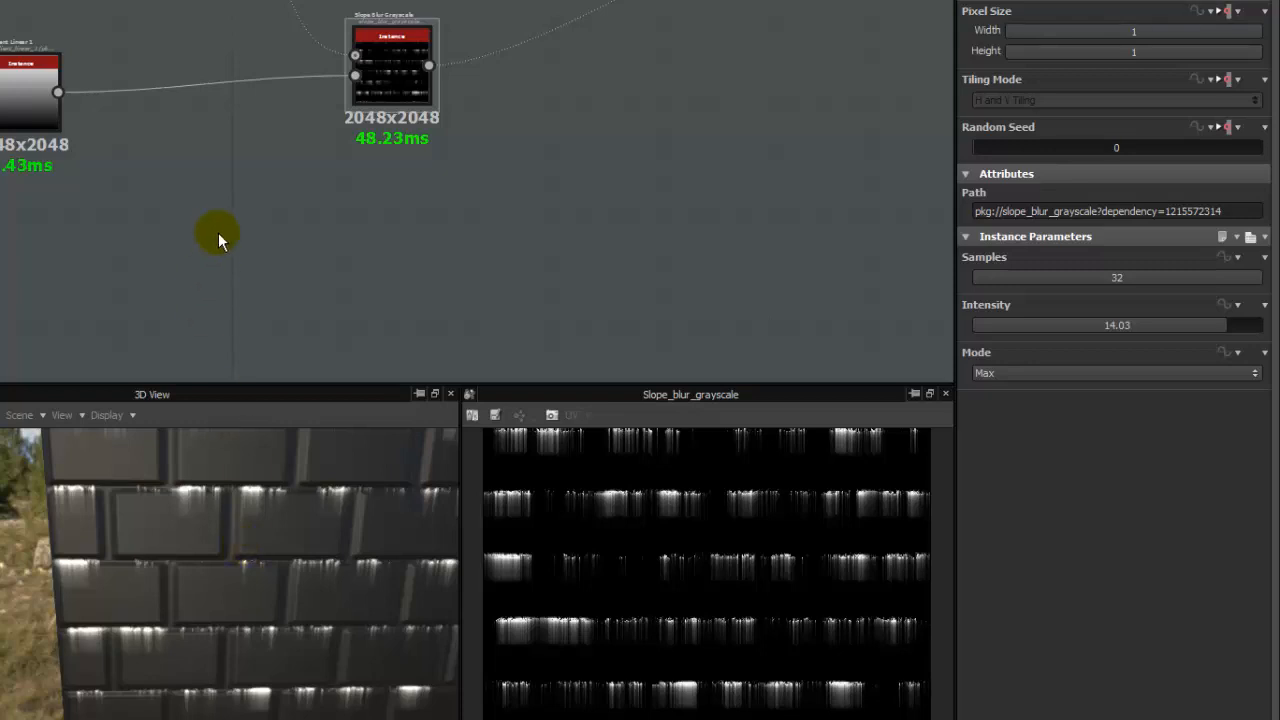
- Add a Blend node between the leak-density Levels node and the Gradient Linear 1 node
middle_click_drag(151, 117, 364, 310)
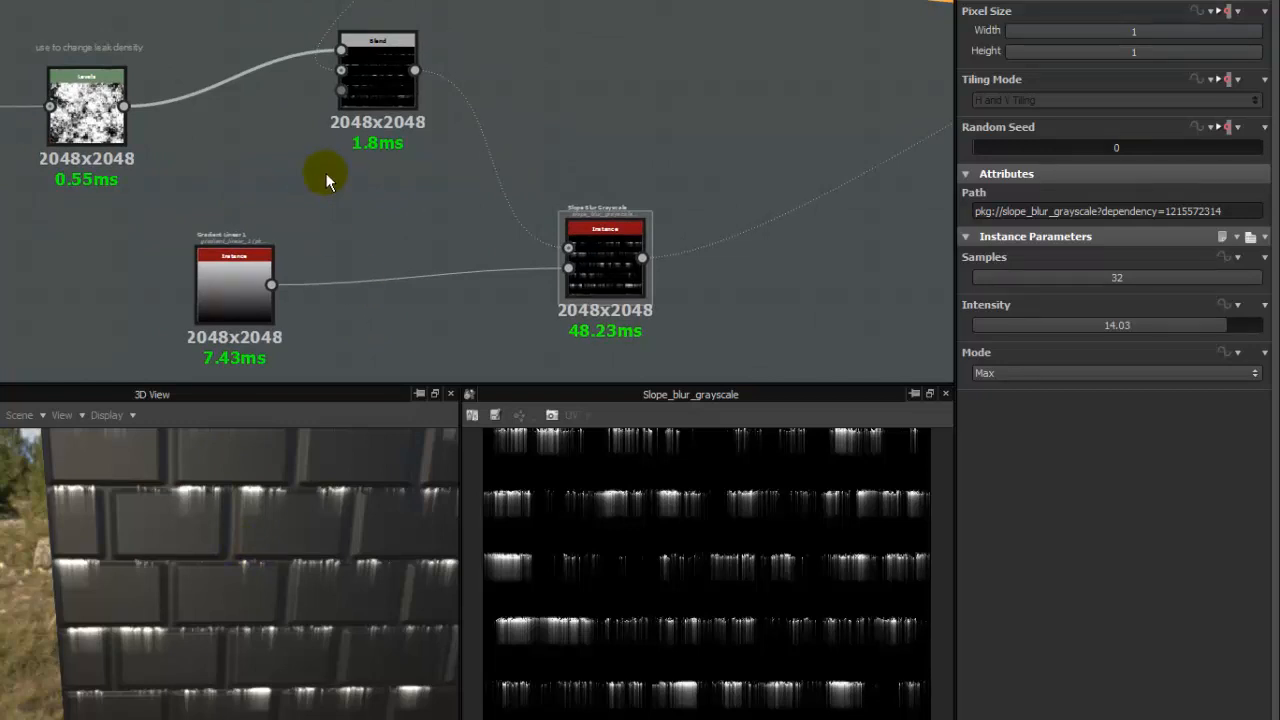
scroll(468, 186, "down", 2)
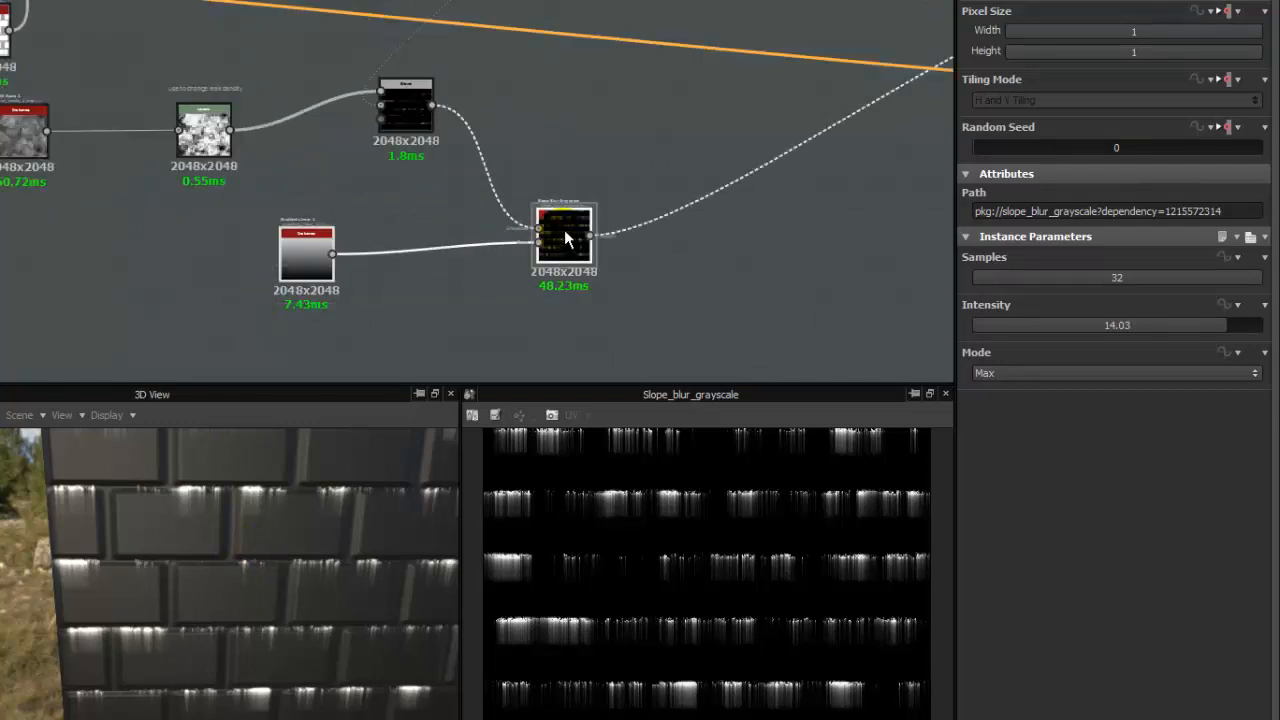
left_click_drag(564, 229, 550, 239)
left_click(412, 177)
middle_click_drag(288, 113, 390, 178)
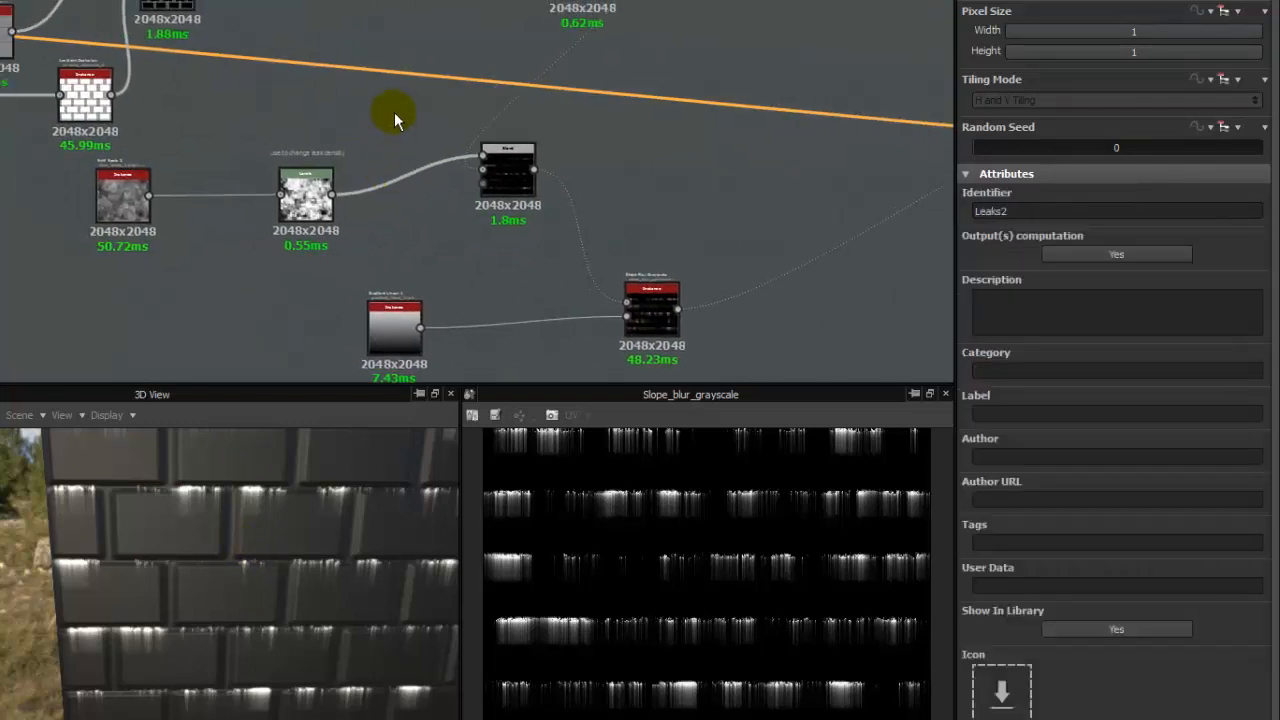
middle_click_drag(603, 166, 451, 157)
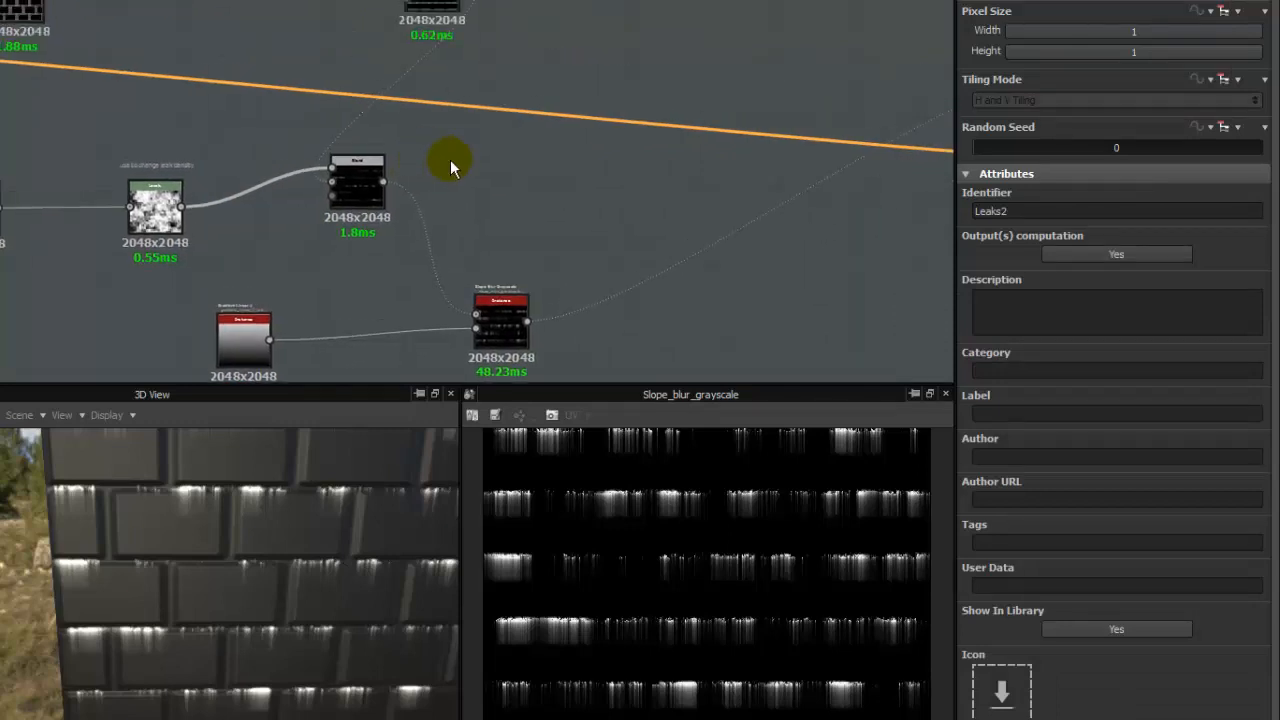
middle_click_drag(280, 184, 413, 212)
right_click(423, 213)
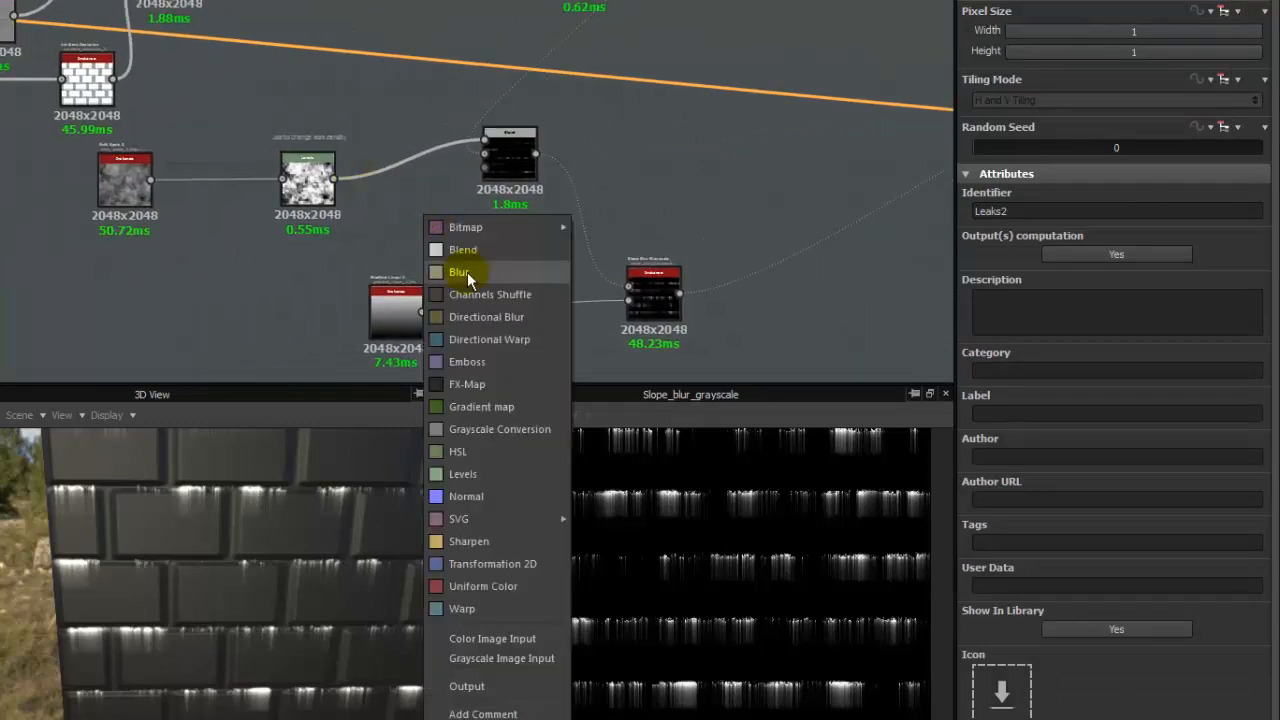
left_click(463, 249)
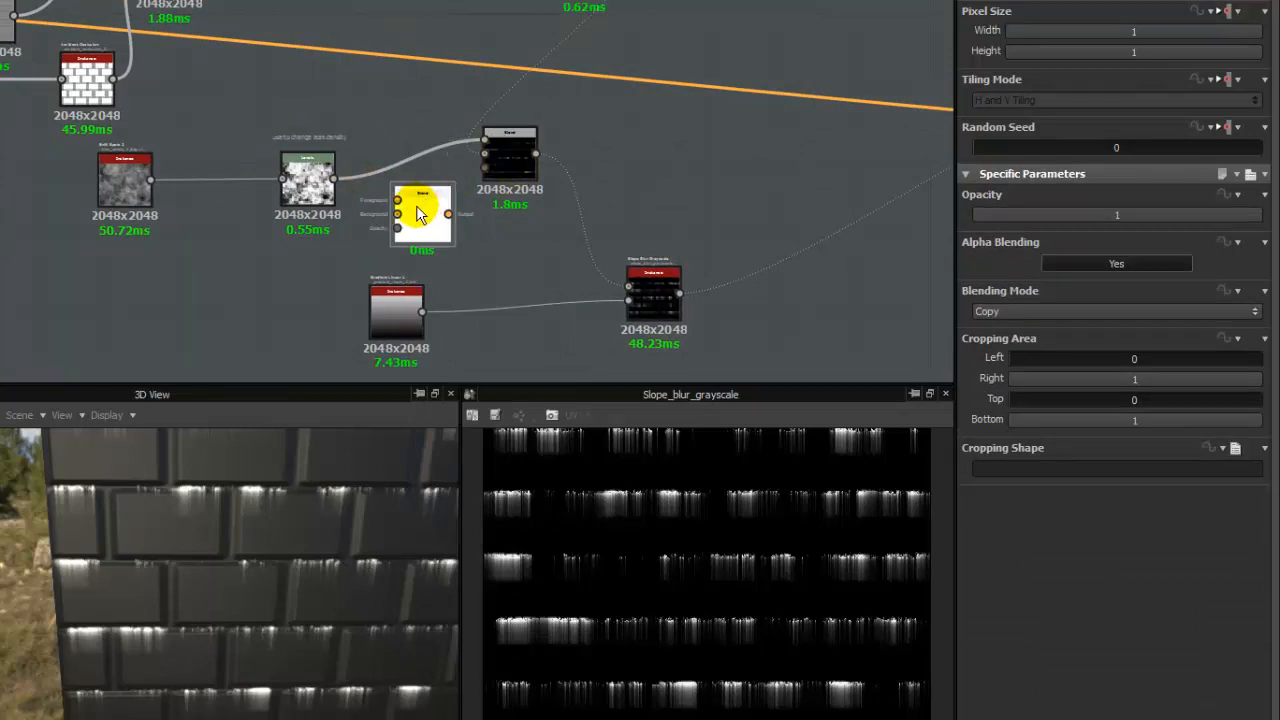
- Feed the leak-density Levels and the Subtract Blend into the new Blend's foreground and background, and set its blending mode to Switch
left_click_drag(420, 220, 618, 114)
left_click_drag(336, 179, 597, 103)
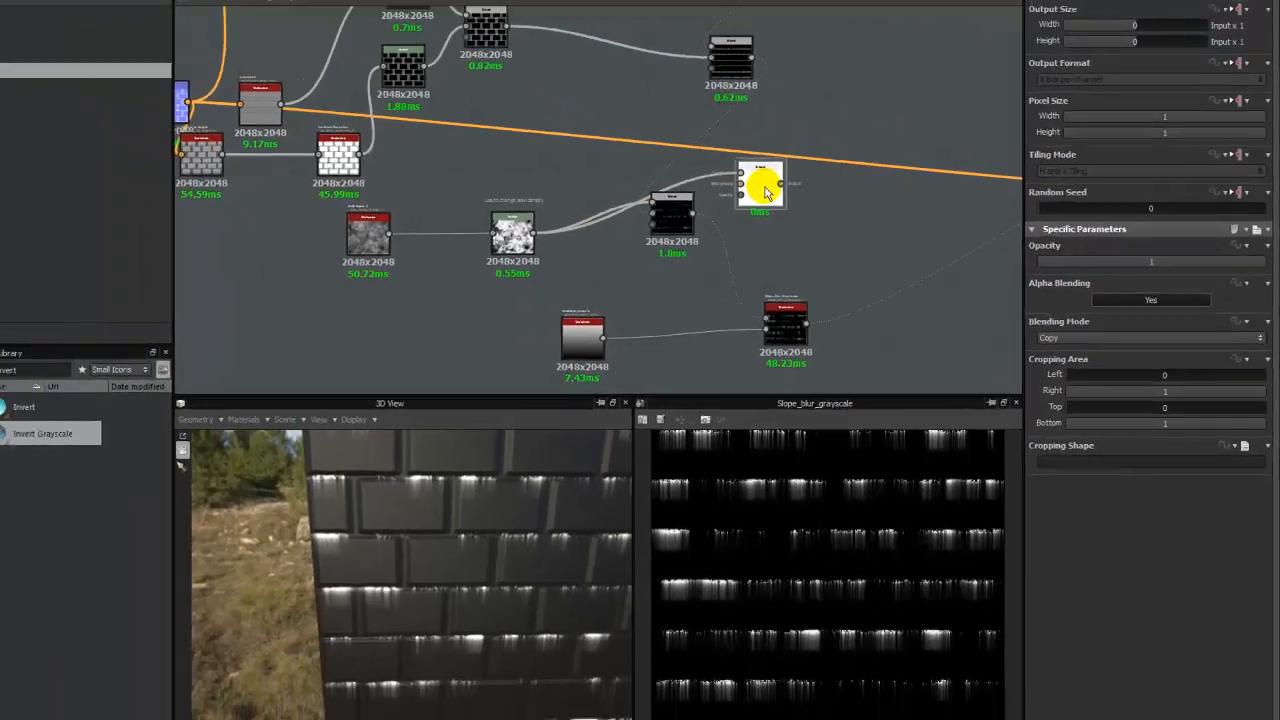
double_click(766, 191)
scroll(701, 198, "up", 3)
left_click_drag(685, 227, 840, 200)
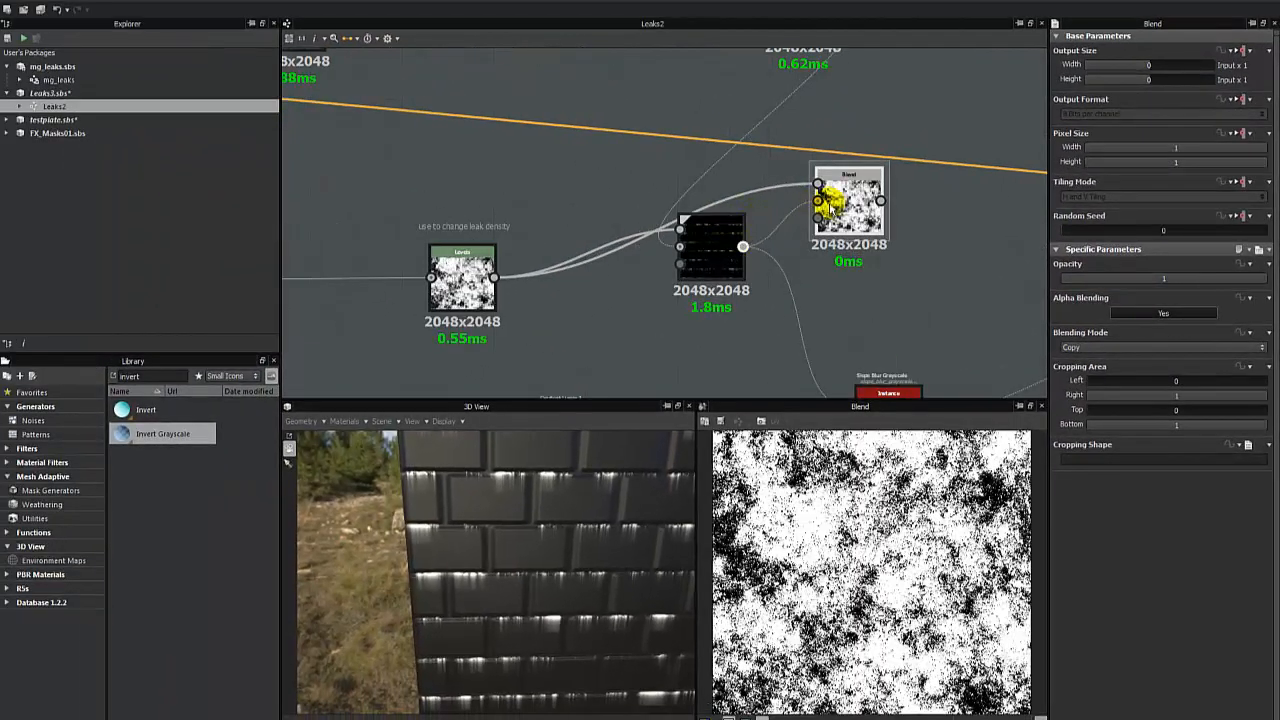
left_click(1098, 347)
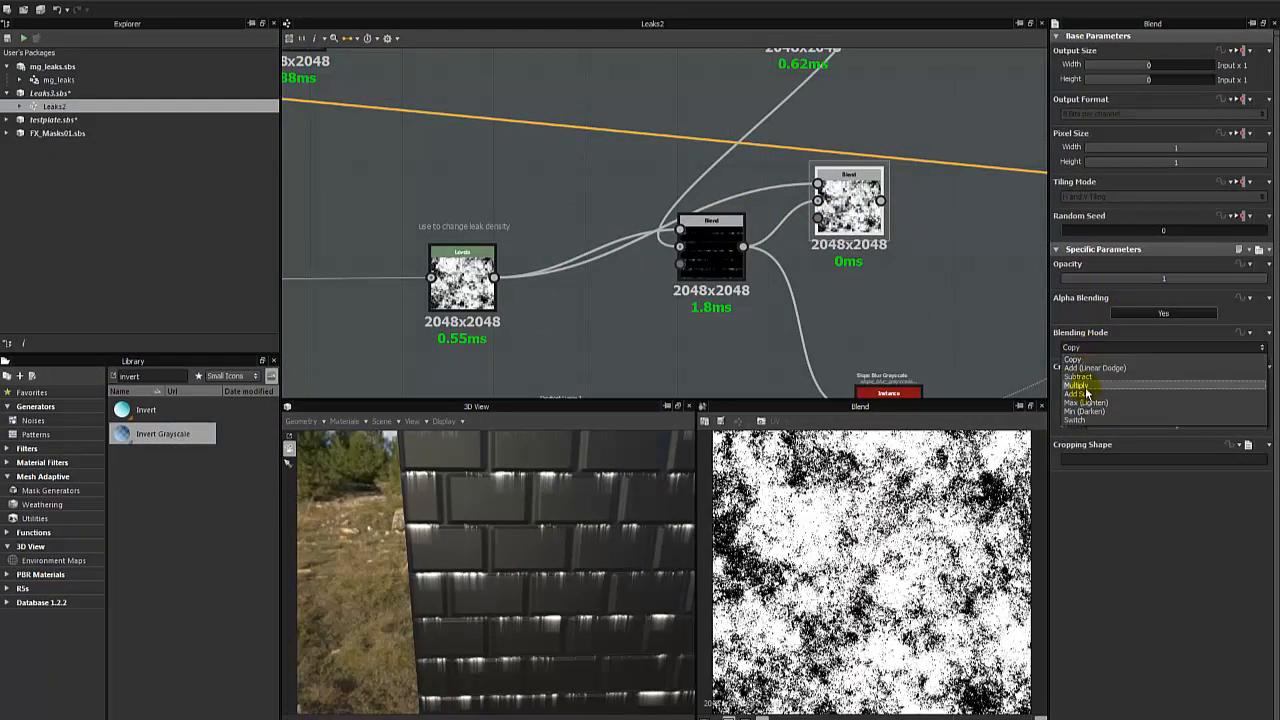
left_click(1074, 420)
- Connect the Switch-mode Blend to the Slope Blur Grayscale's grayscale input and inspect the result on the 3D brick wall
scroll(858, 212, "down", 3)
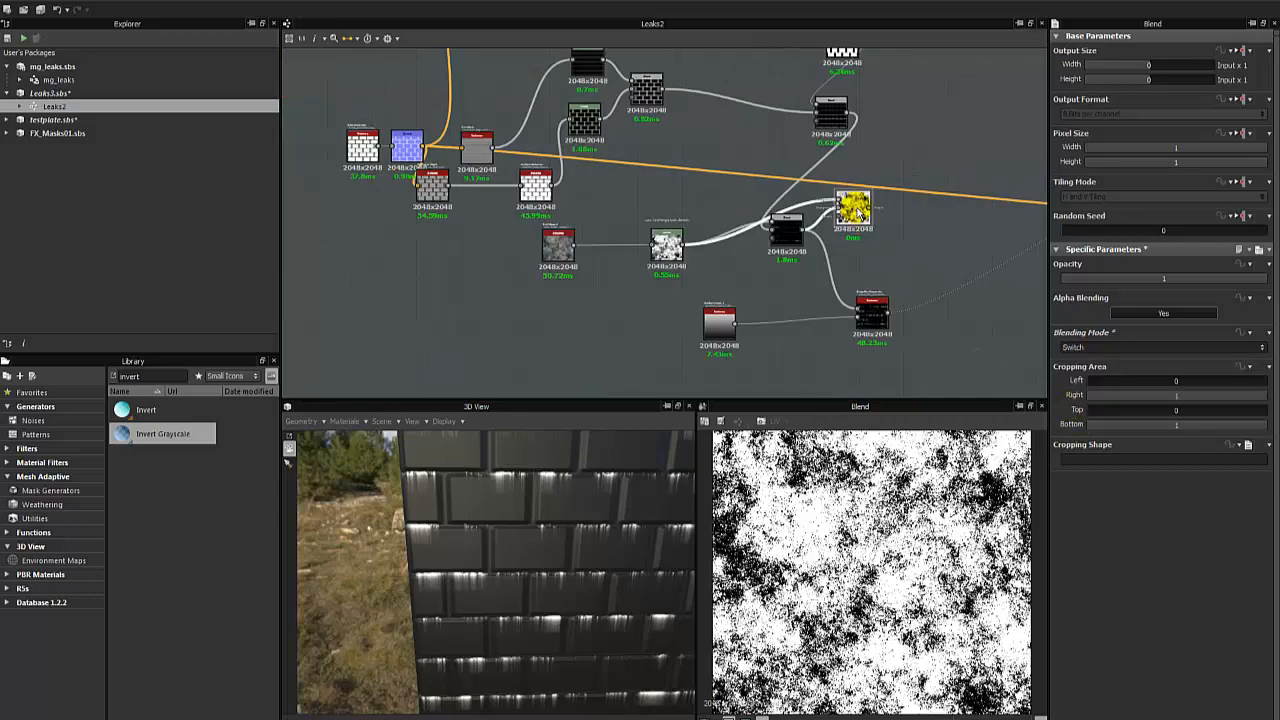
left_click_drag(858, 212, 789, 274)
scroll(790, 275, "up", 4)
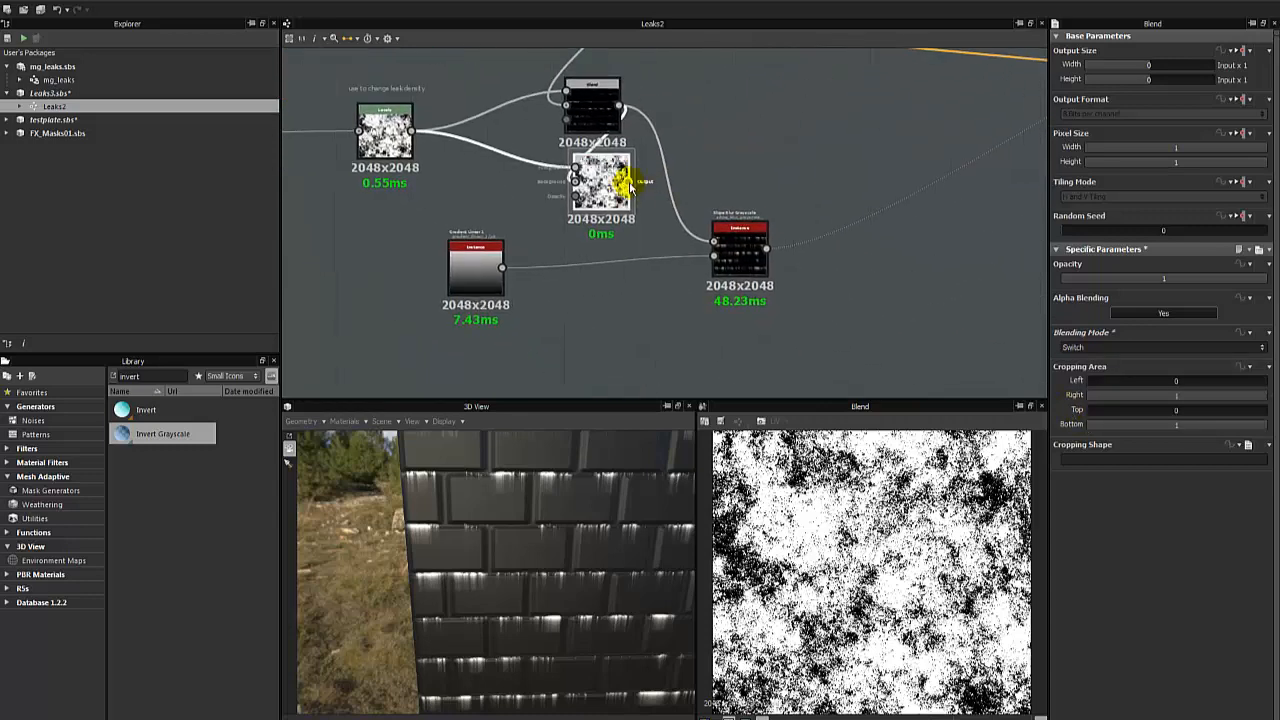
left_click_drag(630, 185, 706, 238)
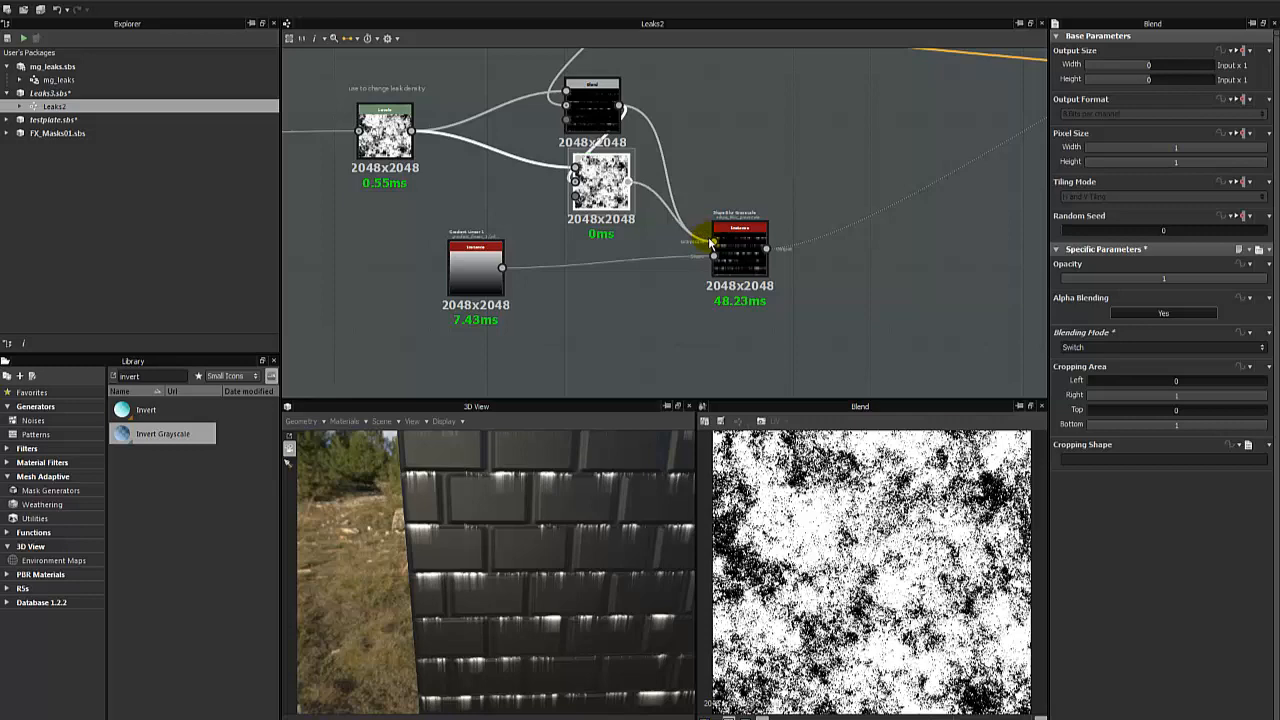
left_click_drag(709, 242, 711, 244)
left_click_drag(600, 180, 687, 68)
left_click(808, 340)
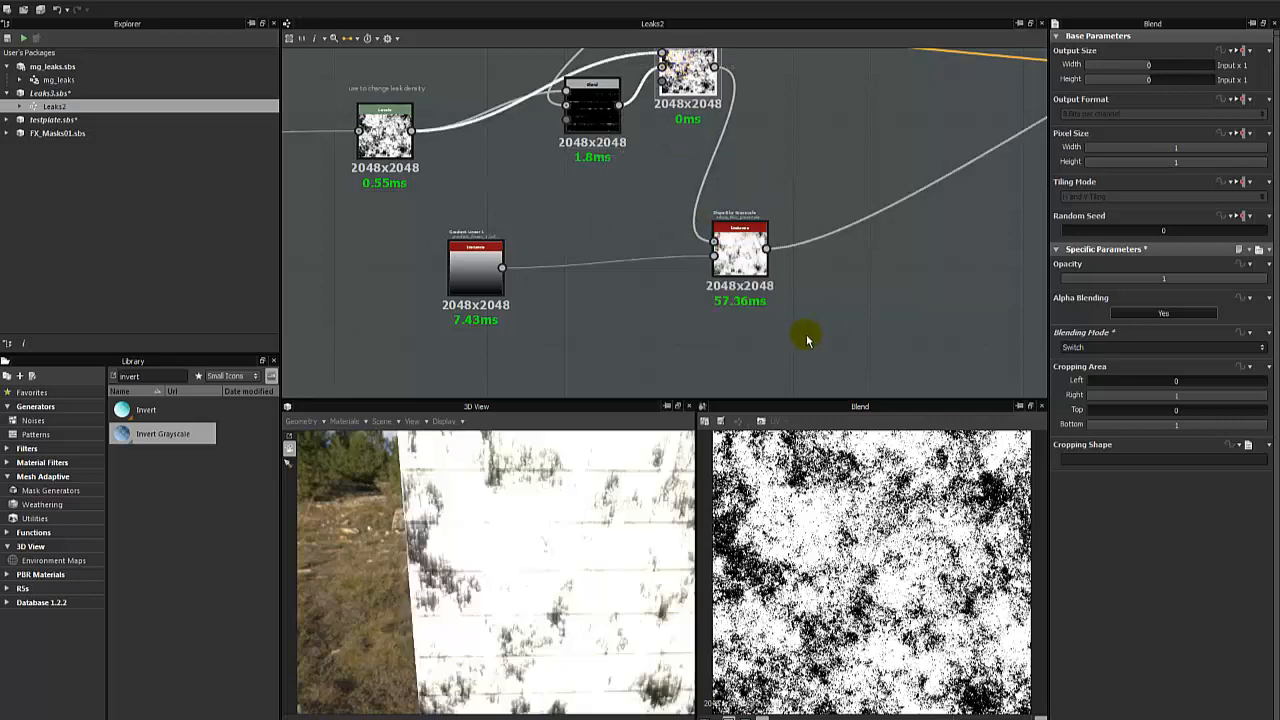
left_click_drag(591, 486, 543, 503)
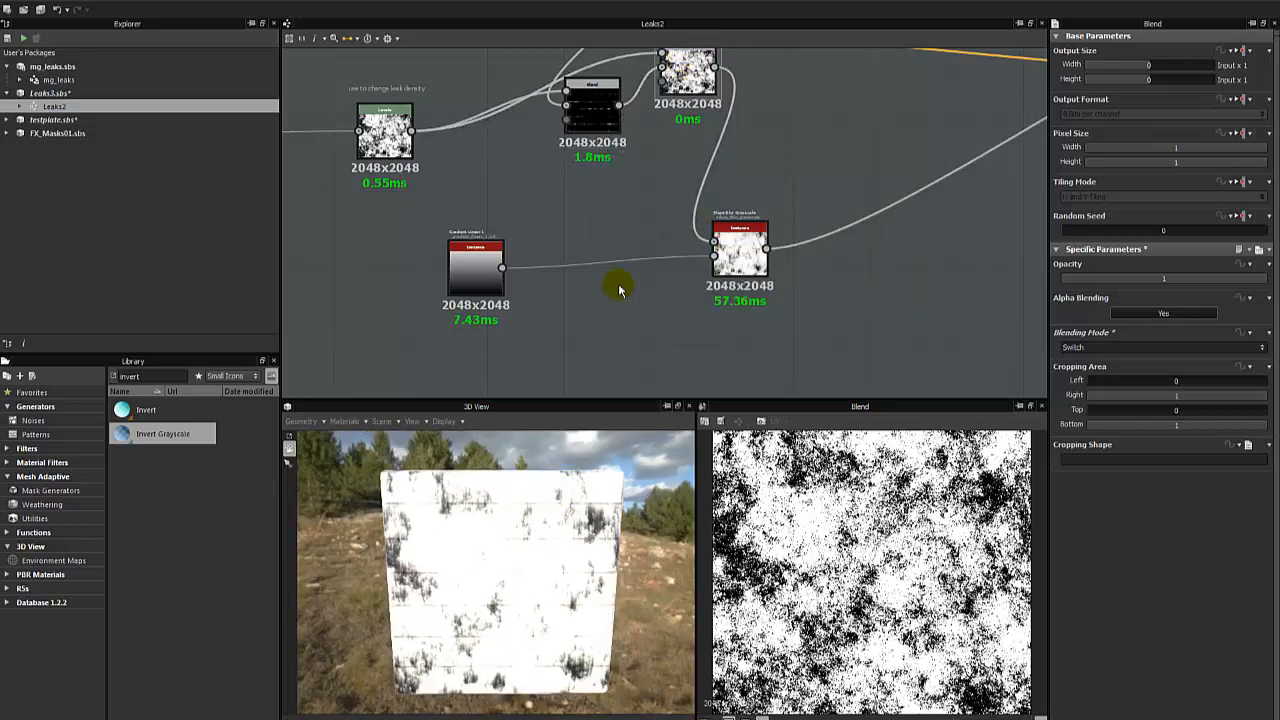
scroll(557, 540, "up", 10)
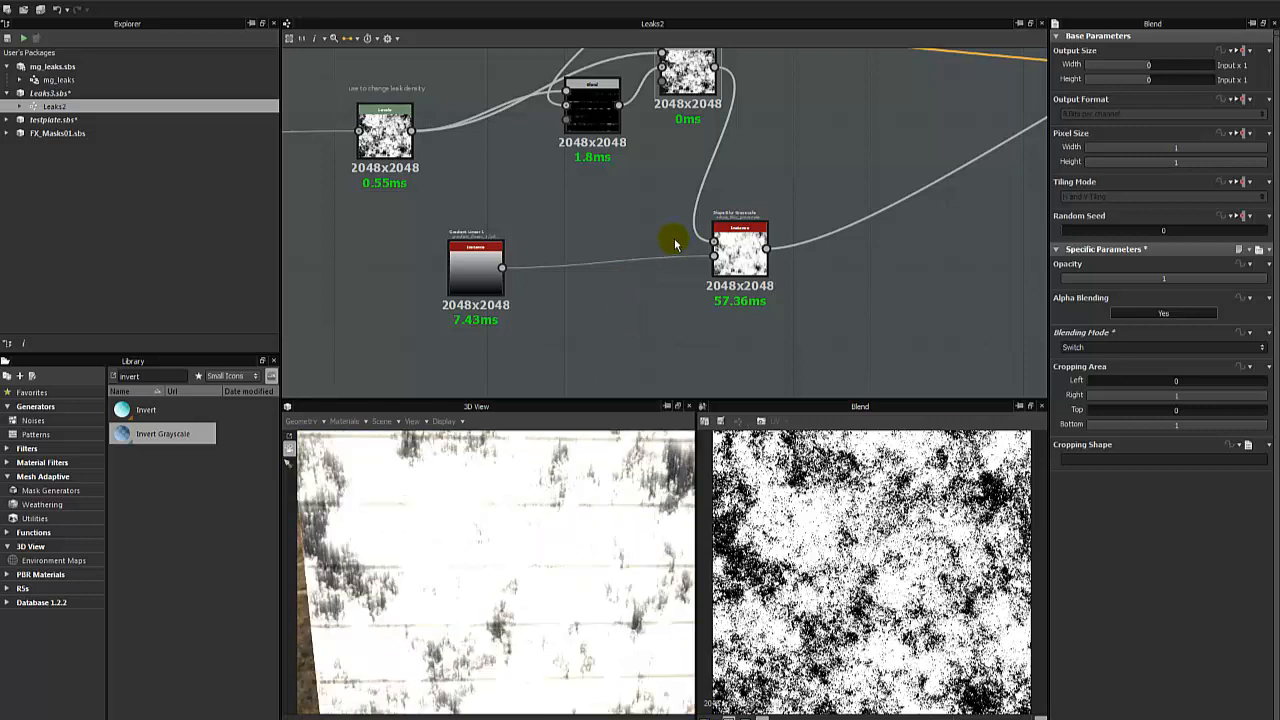
- Preview the leak-density Levels output and set the Switch-mode Blend's opacity to 0
middle_click_drag(548, 199, 634, 225)
middle_click_drag(468, 188, 591, 208)
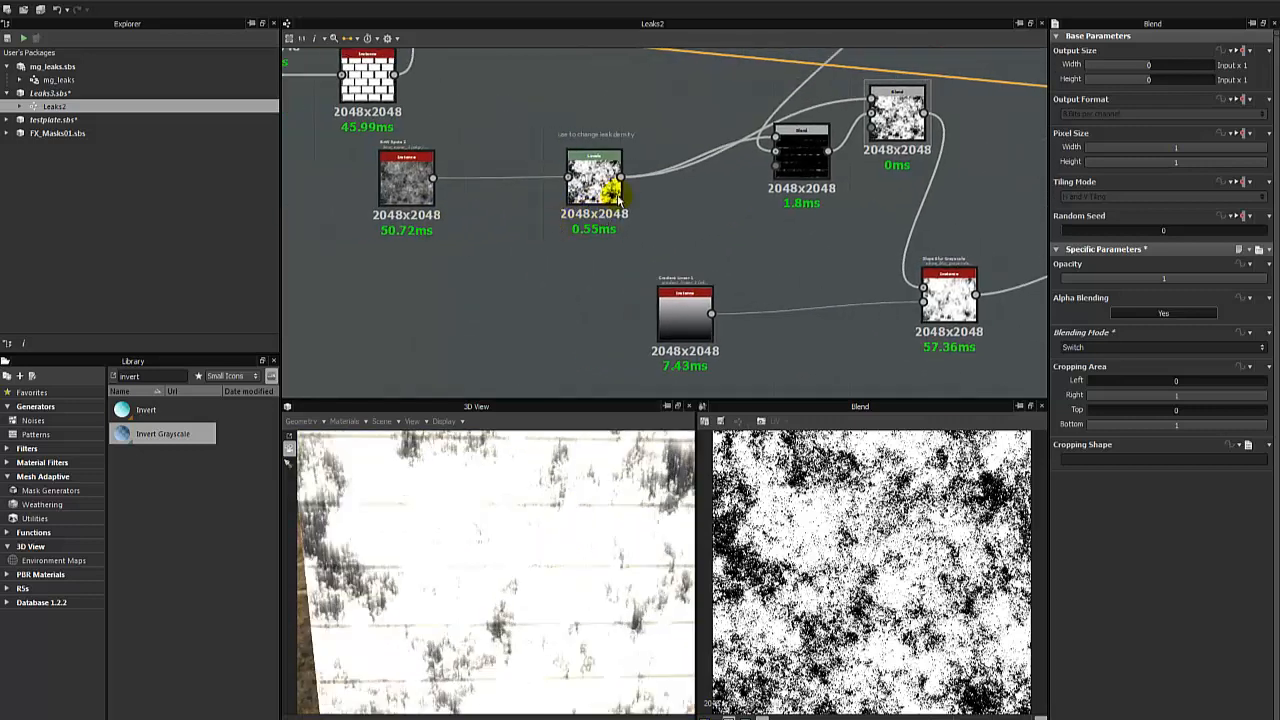
left_click(612, 190)
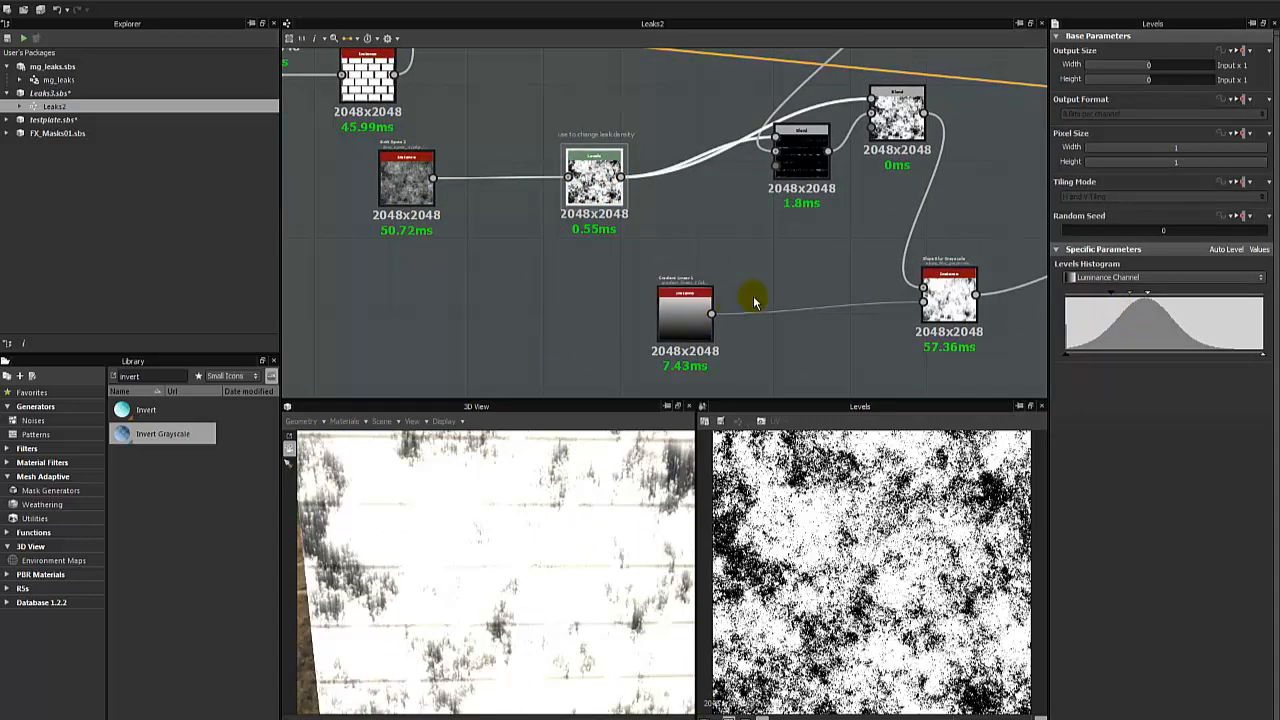
middle_click_drag(823, 277, 694, 294)
left_click(733, 150)
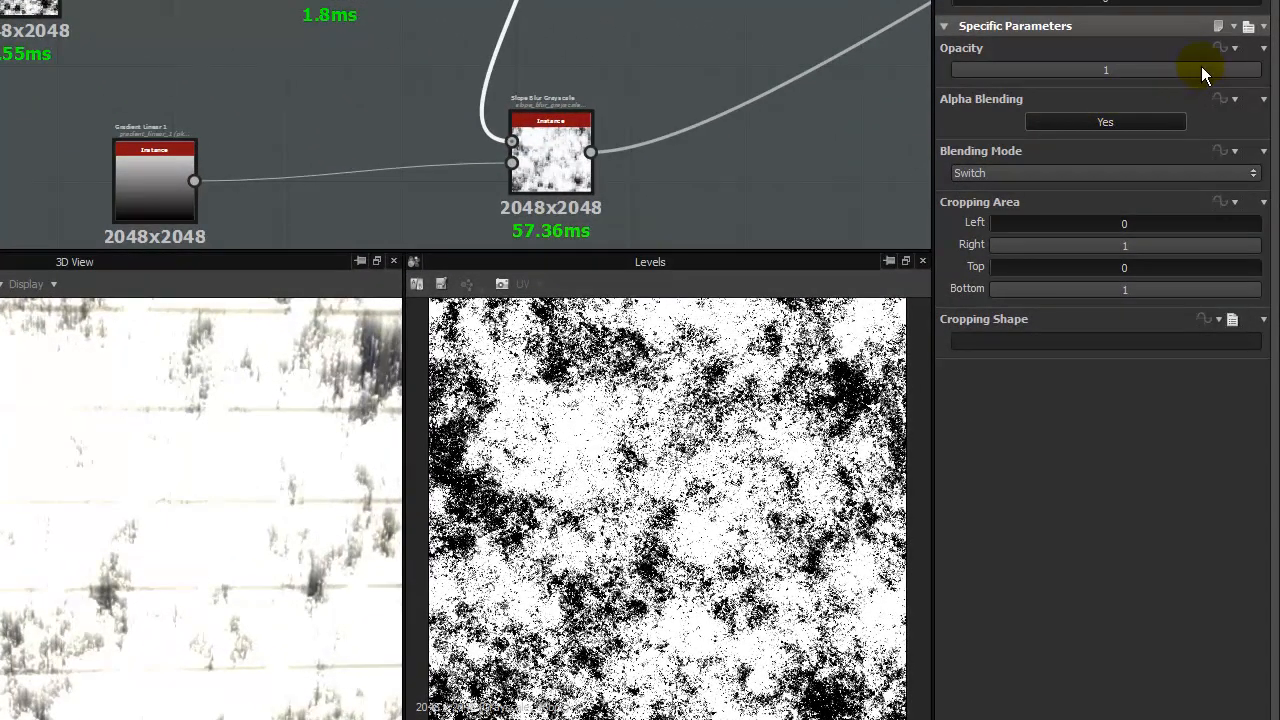
left_click_drag(1201, 70, 270, 196)
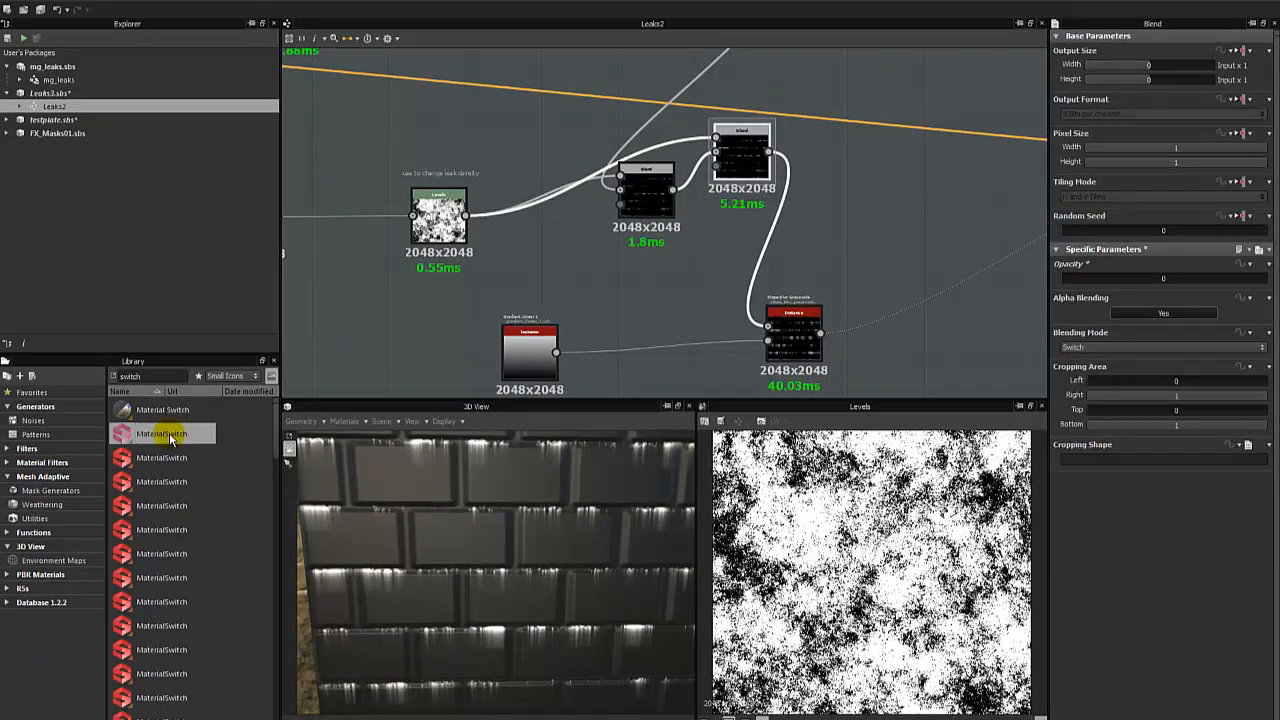
- Find Switch Grayscale among the library's switch nodes and add it to the graph near the Switch-mode Blend
scroll(172, 436, "down", 1)
scroll(172, 436, "down", 5)
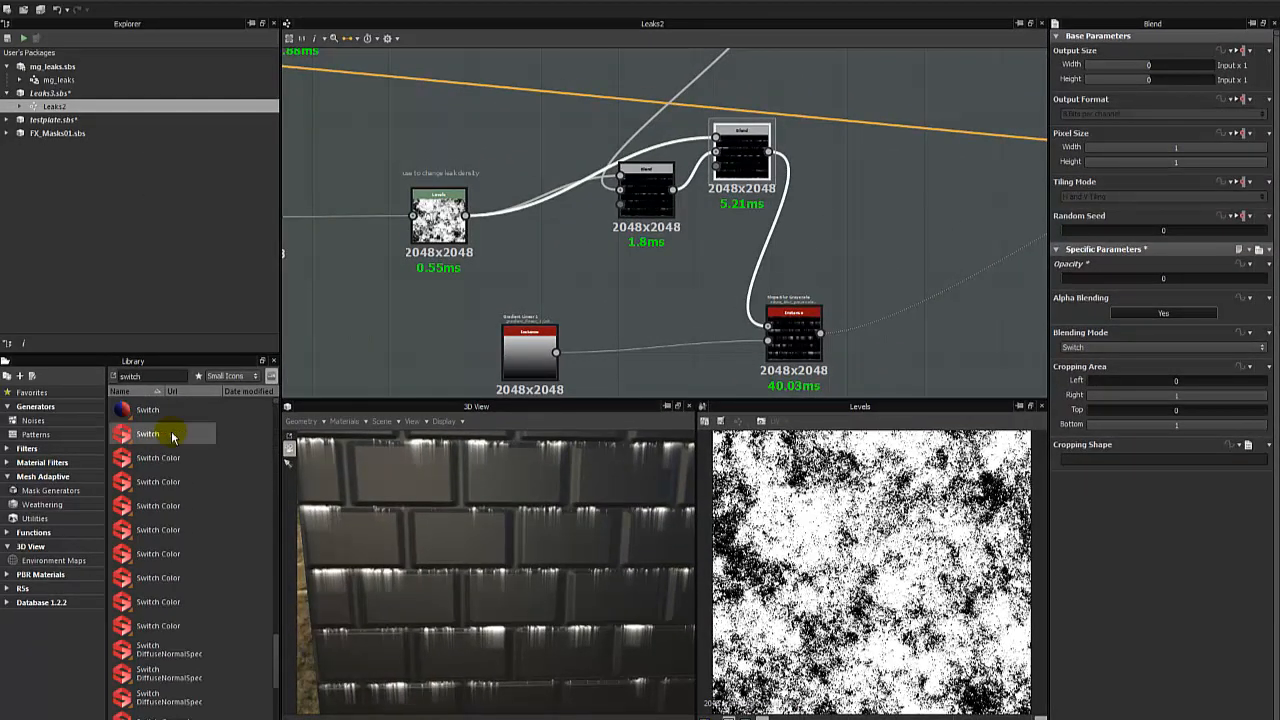
scroll(162, 483, "up", 1)
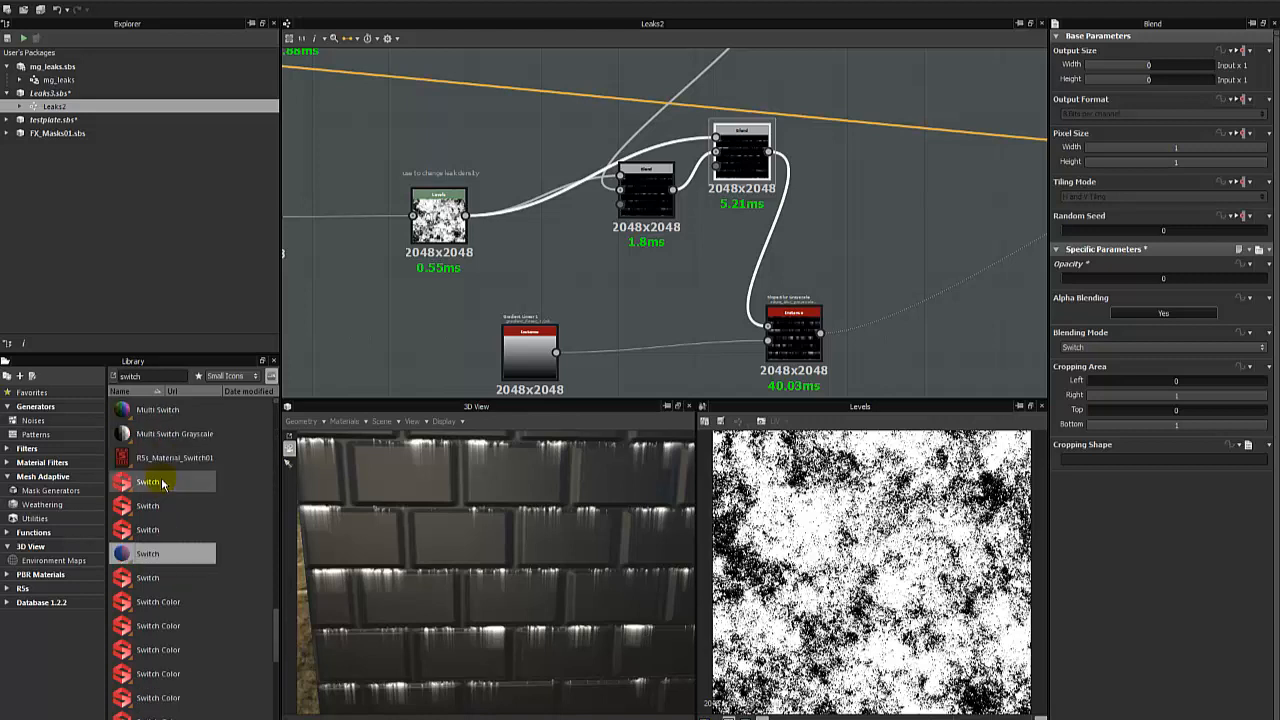
left_click(175, 440)
scroll(176, 445, "up", 1)
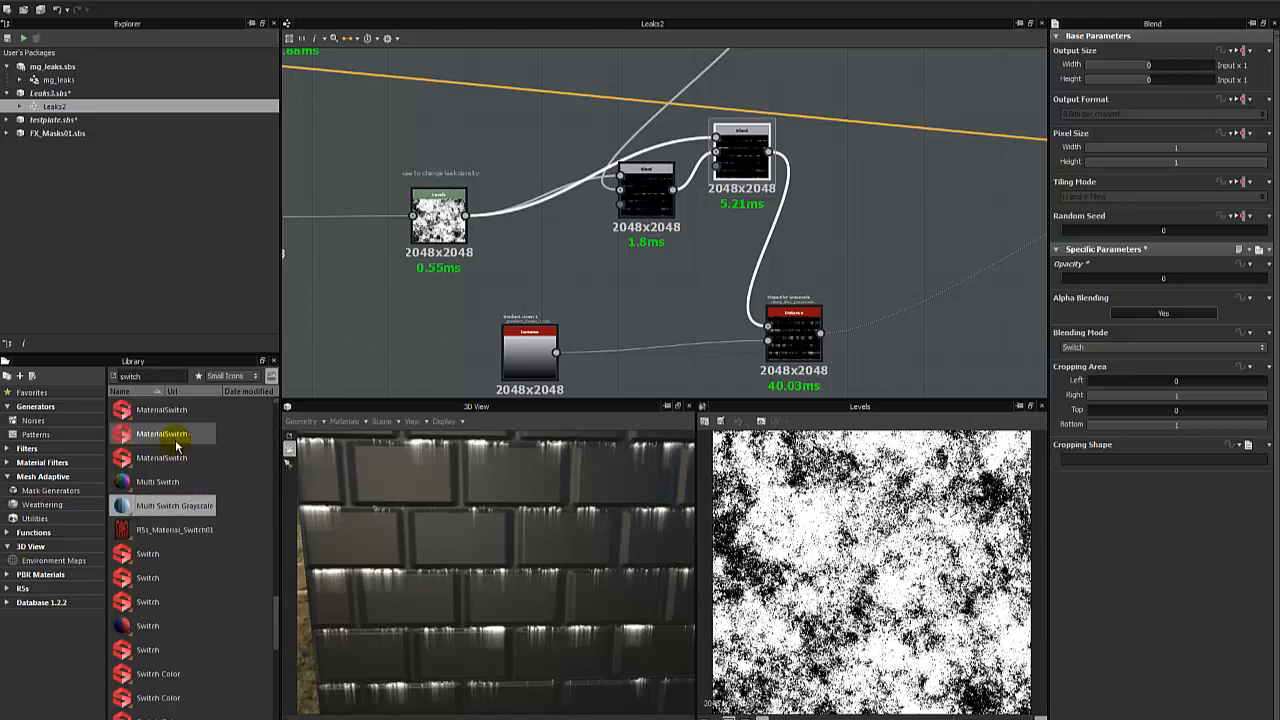
scroll(175, 480, "down", 4)
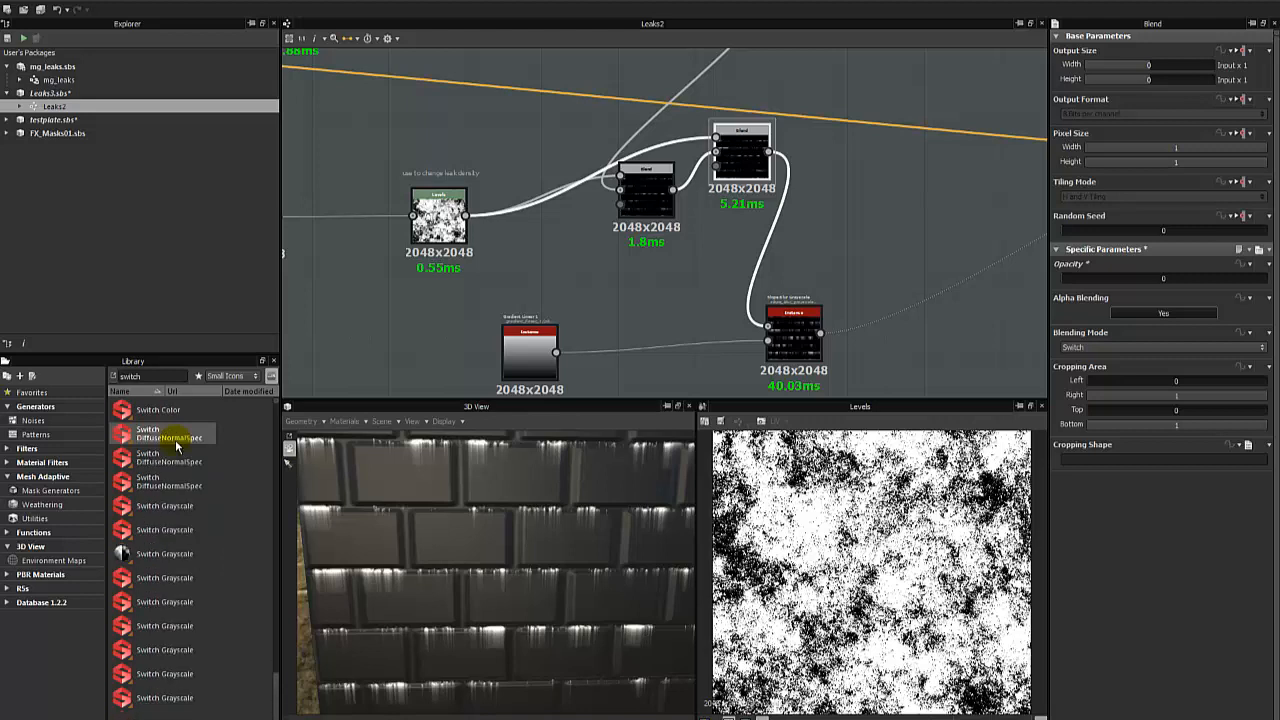
left_click_drag(172, 553, 924, 221)
- Connect the leak-density Levels to the Switch Grayscale's Input 1 and the Subtract Blend to Input 2, and preview the node
left_click_drag(741, 145, 714, 304)
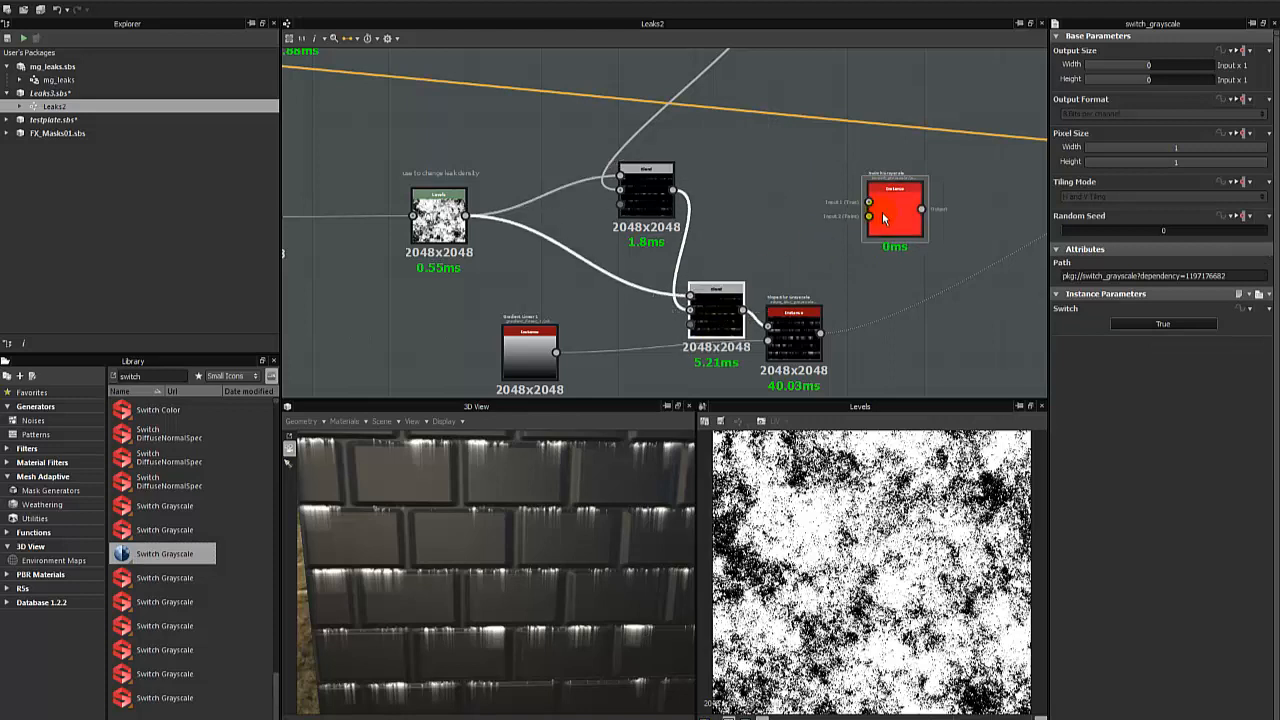
left_click_drag(884, 212, 731, 188)
scroll(731, 188, "up", 2)
left_click_drag(648, 193, 758, 182)
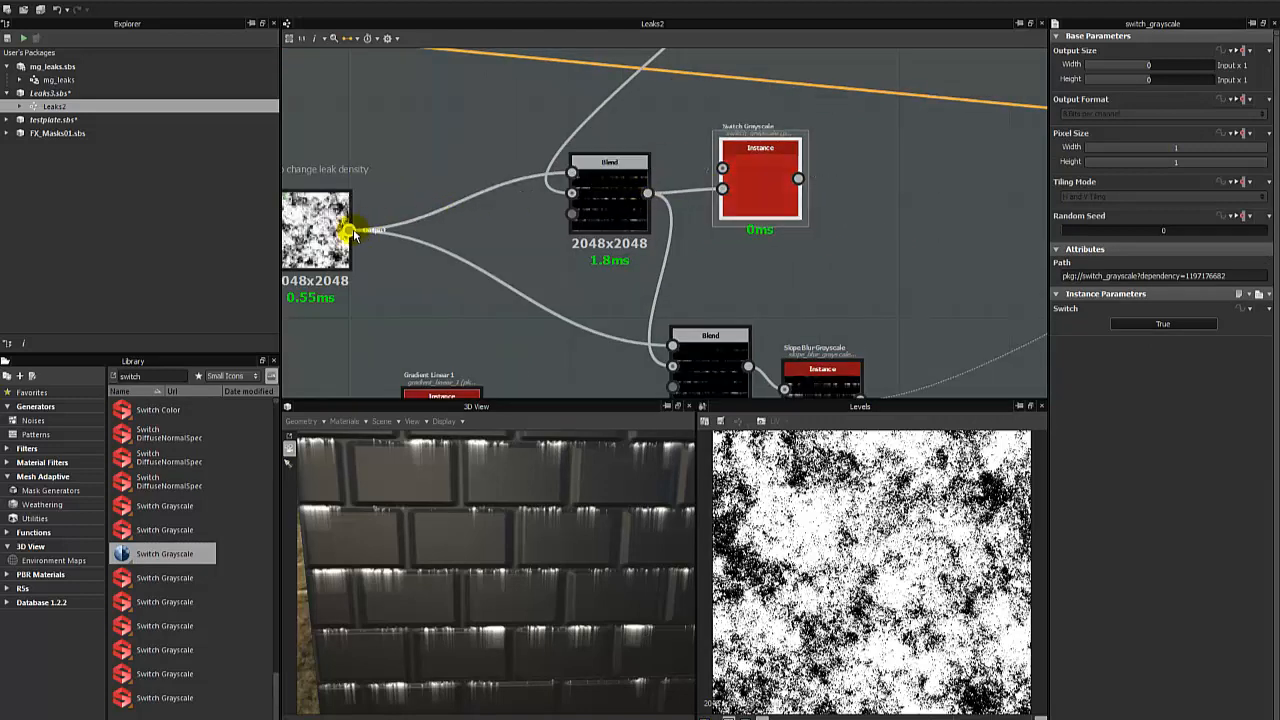
left_click_drag(349, 230, 722, 168)
double_click(751, 167)
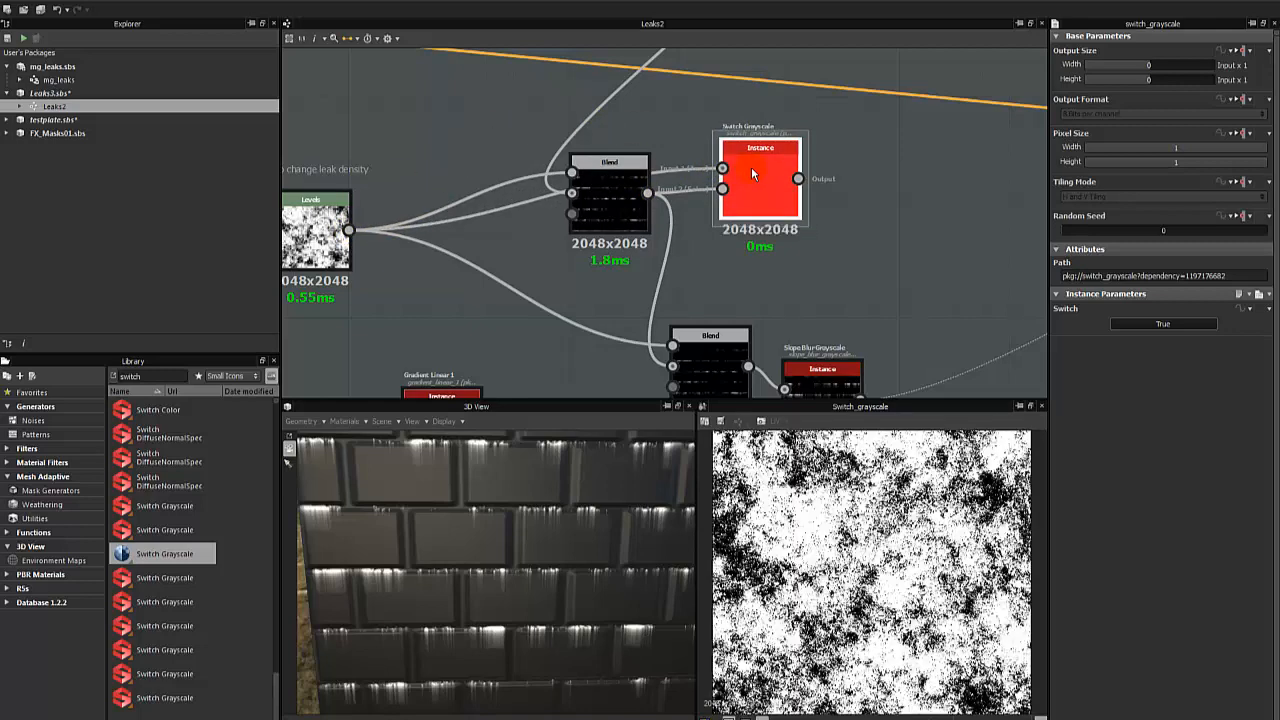
middle_click_drag(749, 196, 735, 160)
- Delete the Switch-mode Blend and feed the Switch Grayscale's output into the Slope Blur Grayscale in its place
scroll(735, 160, "down", 2)
left_click_drag(700, 280, 637, 249)
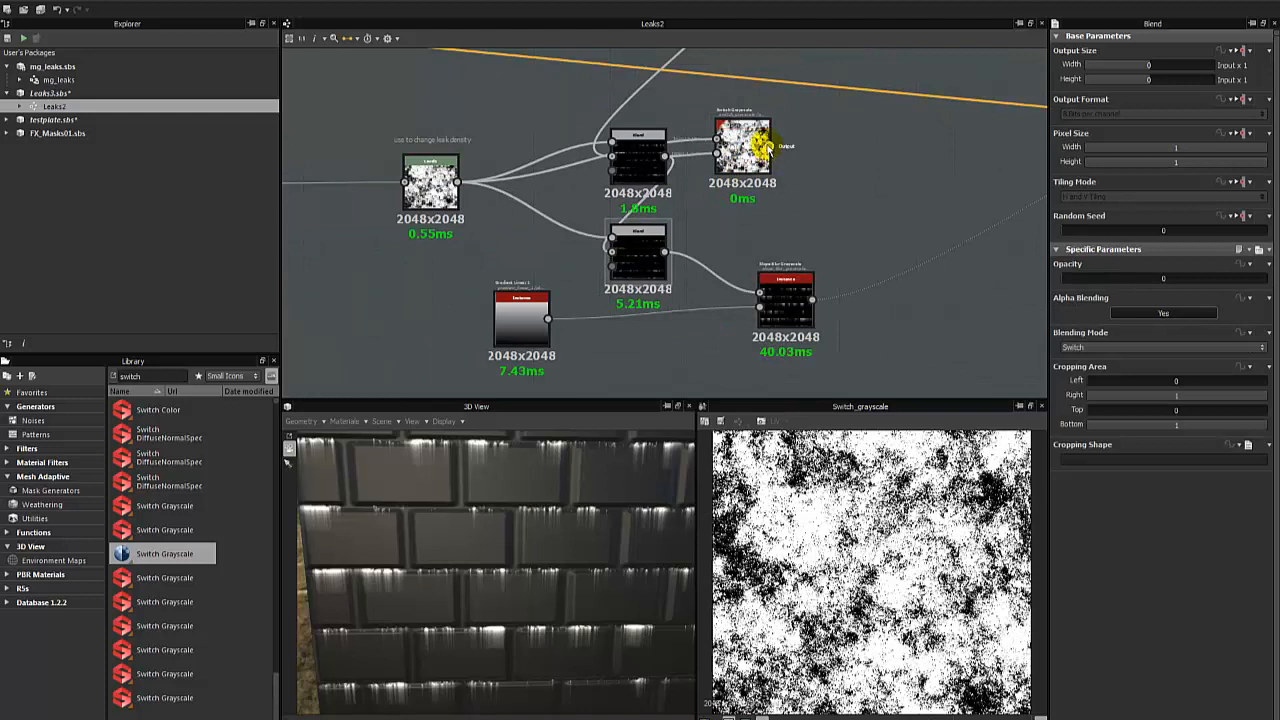
left_click_drag(777, 148, 815, 224)
left_click_drag(652, 253, 870, 170)
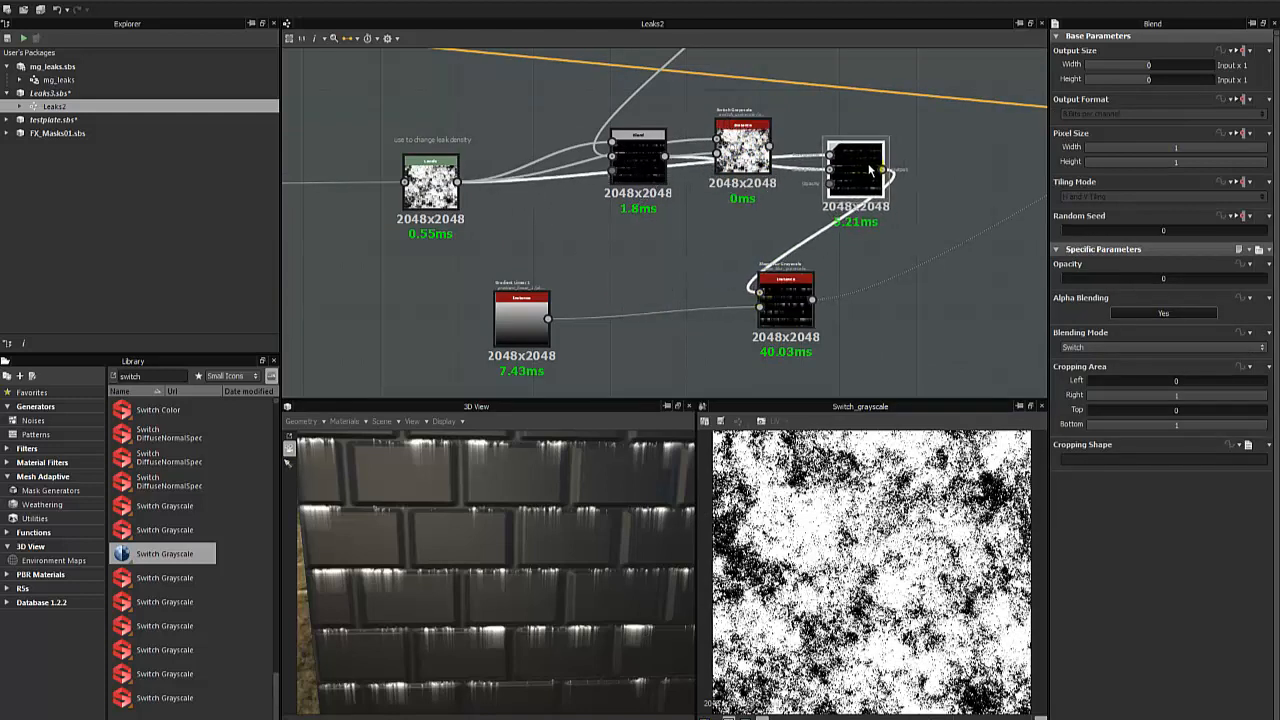
key("Delete")
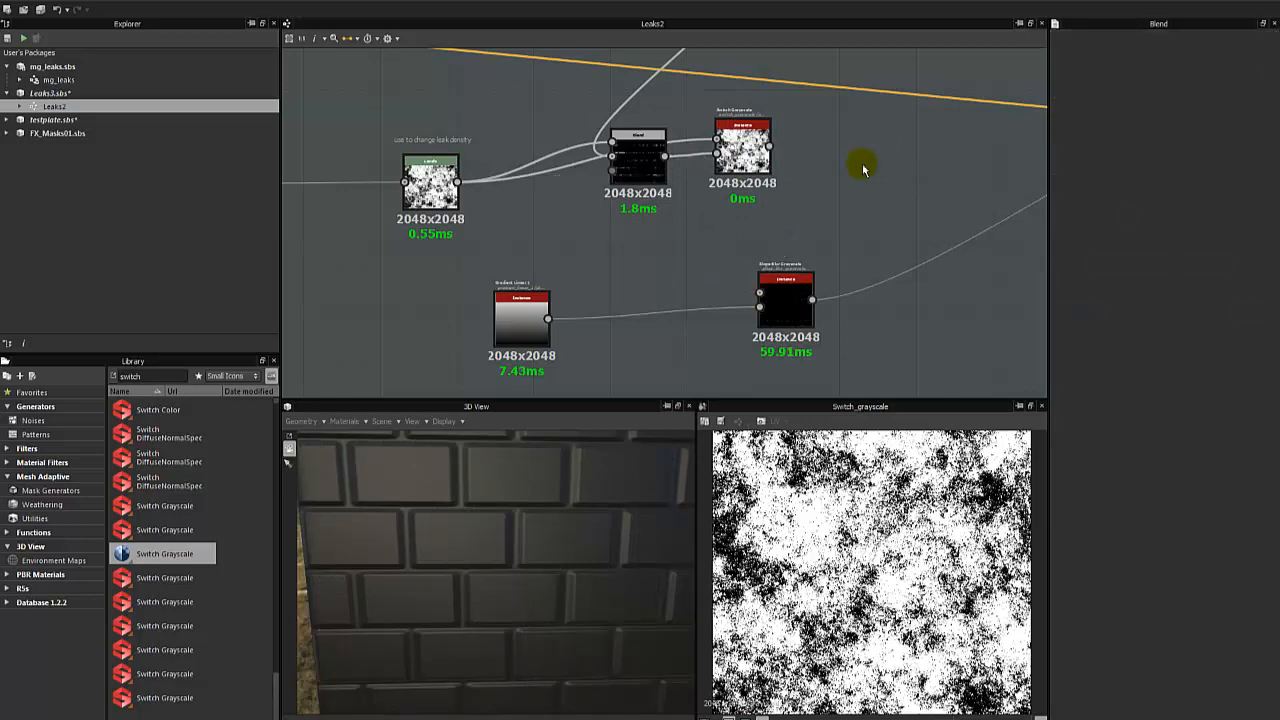
left_click_drag(769, 148, 759, 292)
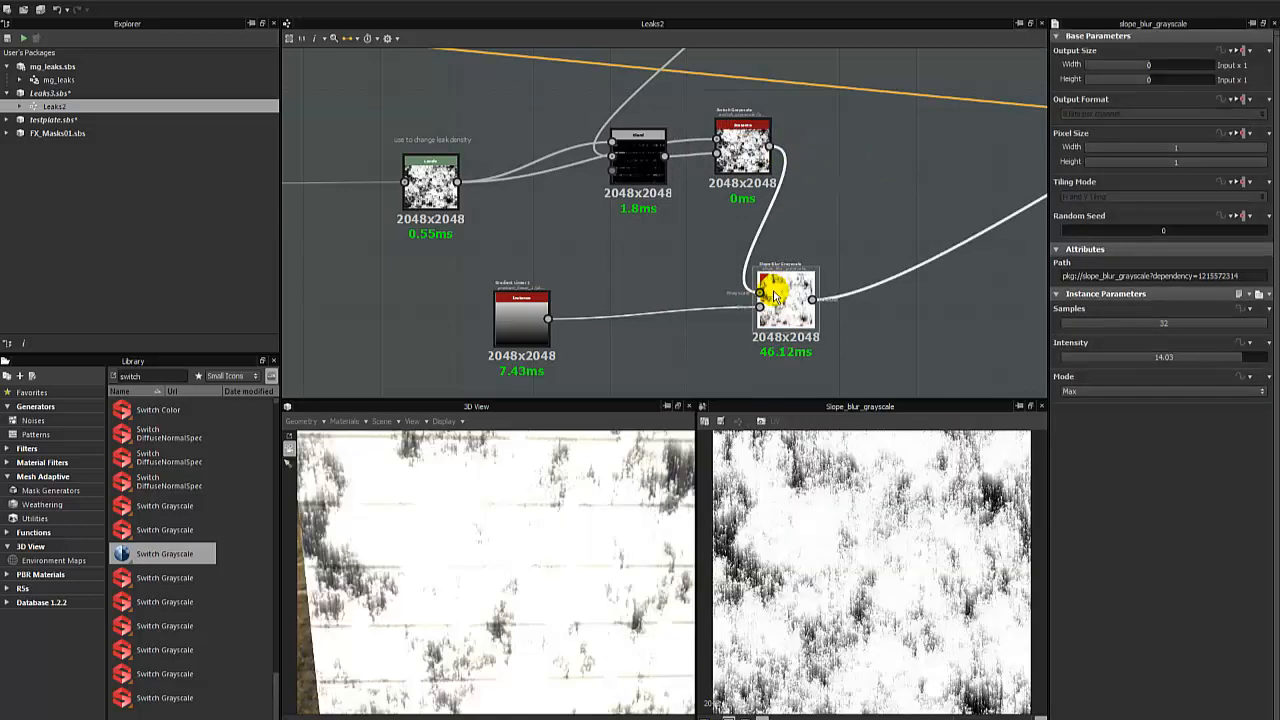
- Set the Switch Grayscale's Switch parameter to False after comparing both states, and arrange the node below the Subtract Blend
left_click(740, 140)
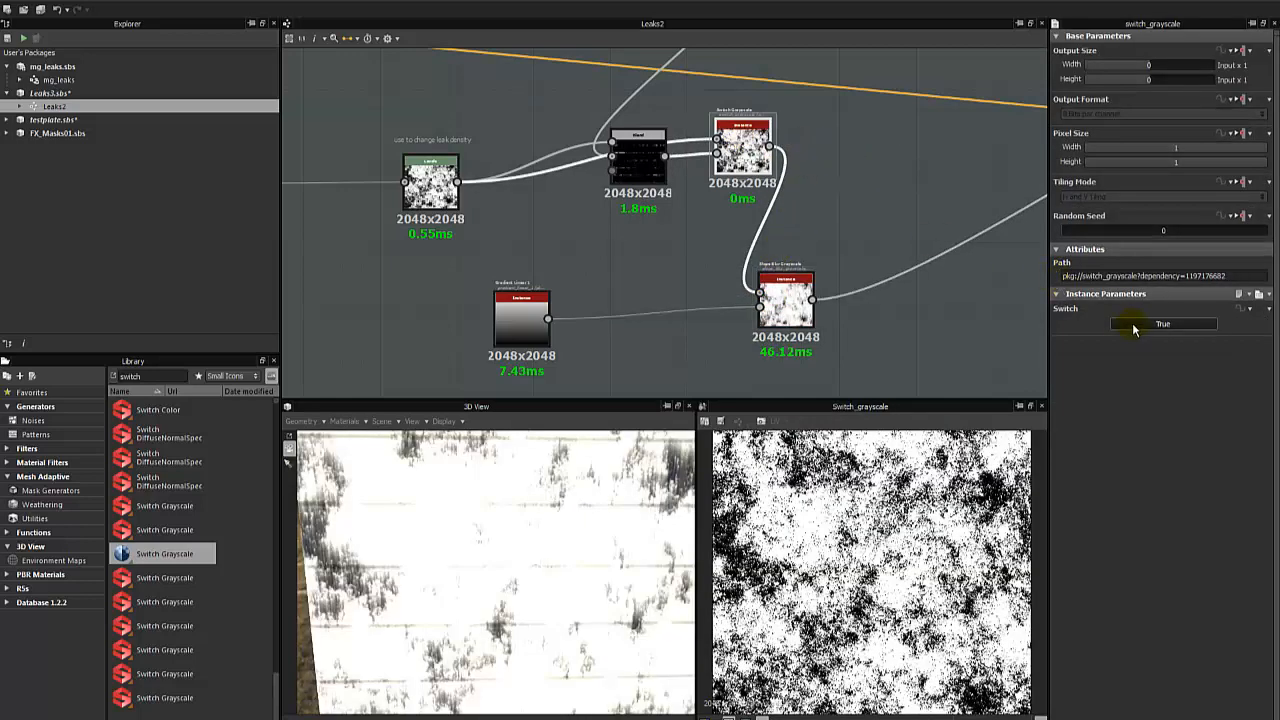
left_click(1134, 326)
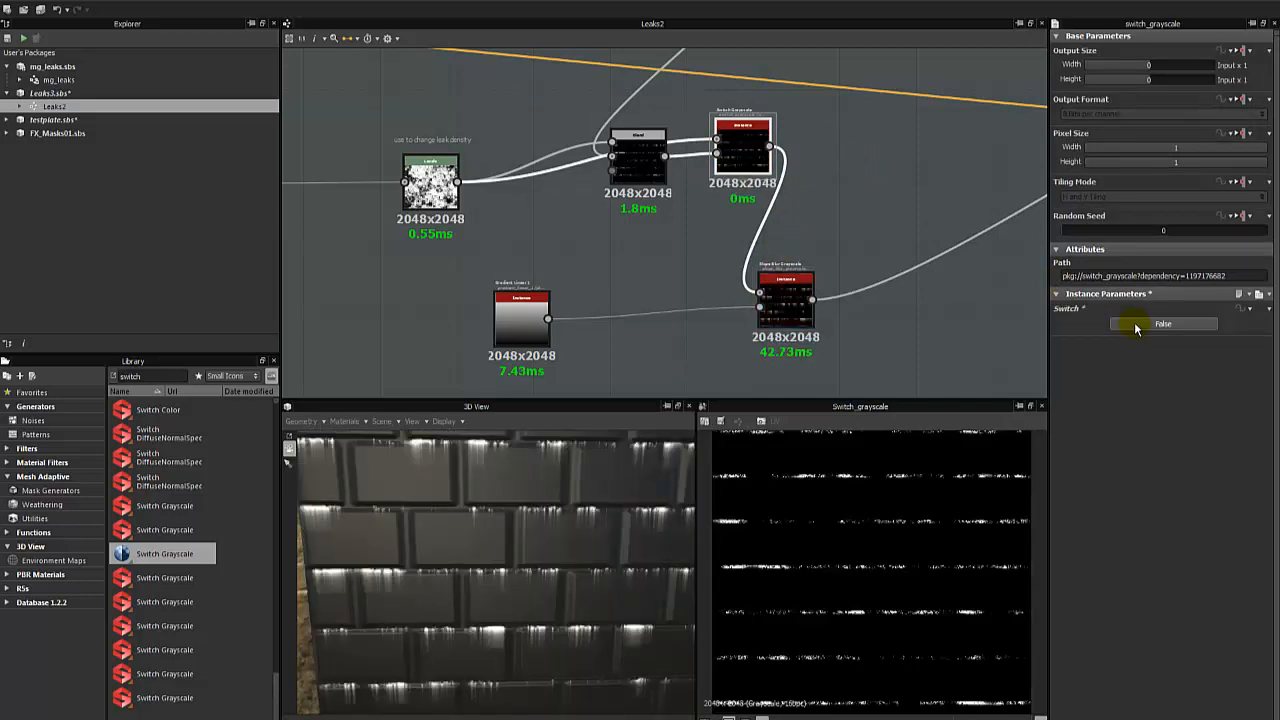
left_click(1135, 325)
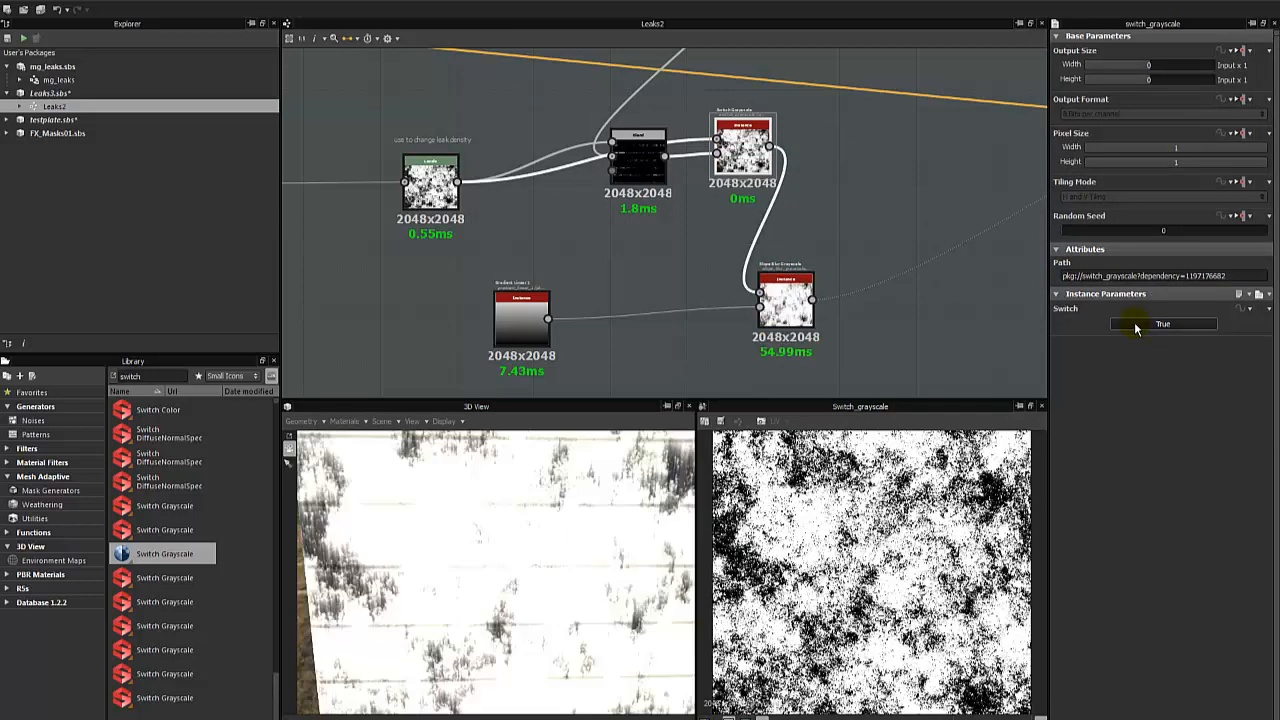
left_click(1135, 325)
mouse_move(739, 153)
left_mouse_down()
mouse_move(660, 280)
mouse_move(672, 258)
left_mouse_up()
left_click_drag(643, 164, 633, 145)
left_click(684, 164)
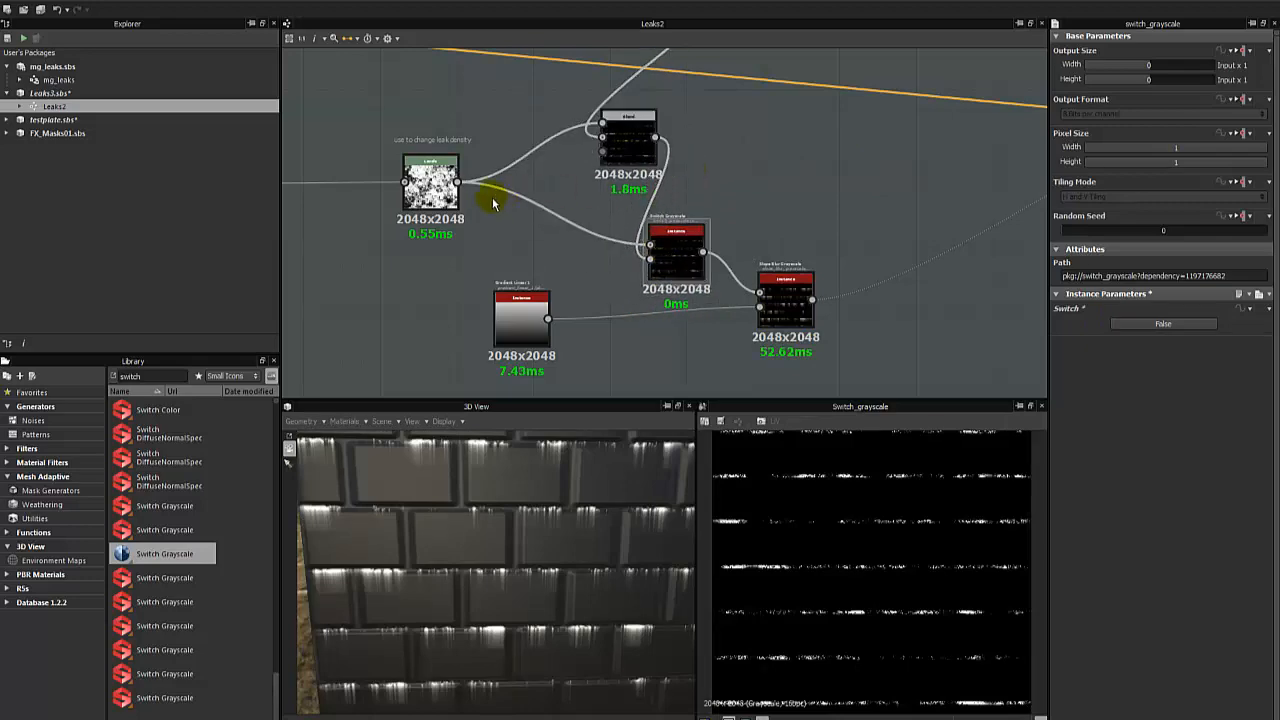
- Preview the leak-density Levels node that receives the BnW Spots 2 noise
middle_click_drag(492, 203, 717, 189)
double_click(658, 171)
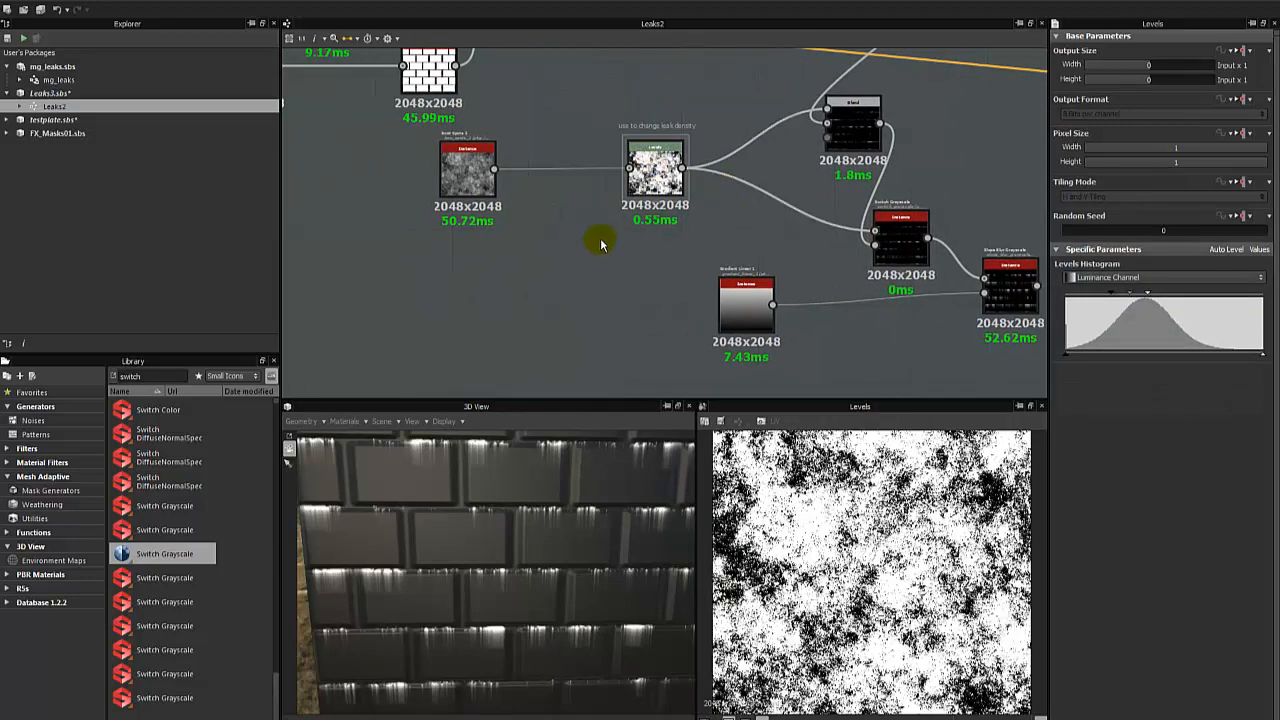
scroll(600, 243, "up", 3)
left_click(534, 272)
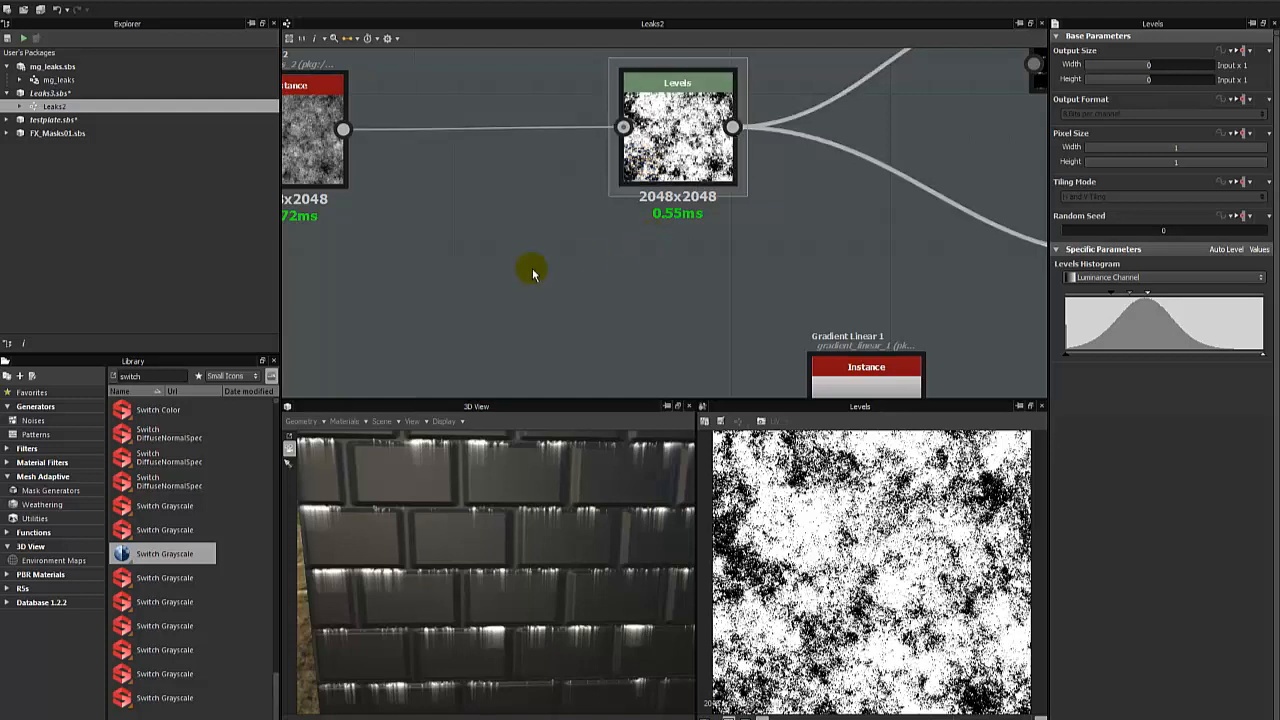
- Search the library for Histogram Scan and add one below the link between BnW Spots 2 and the leak-density Levels
middle_click_drag(500, 284, 548, 214)
key("space")
left_click(427, 266)
middle_click_drag(590, 150, 558, 305)
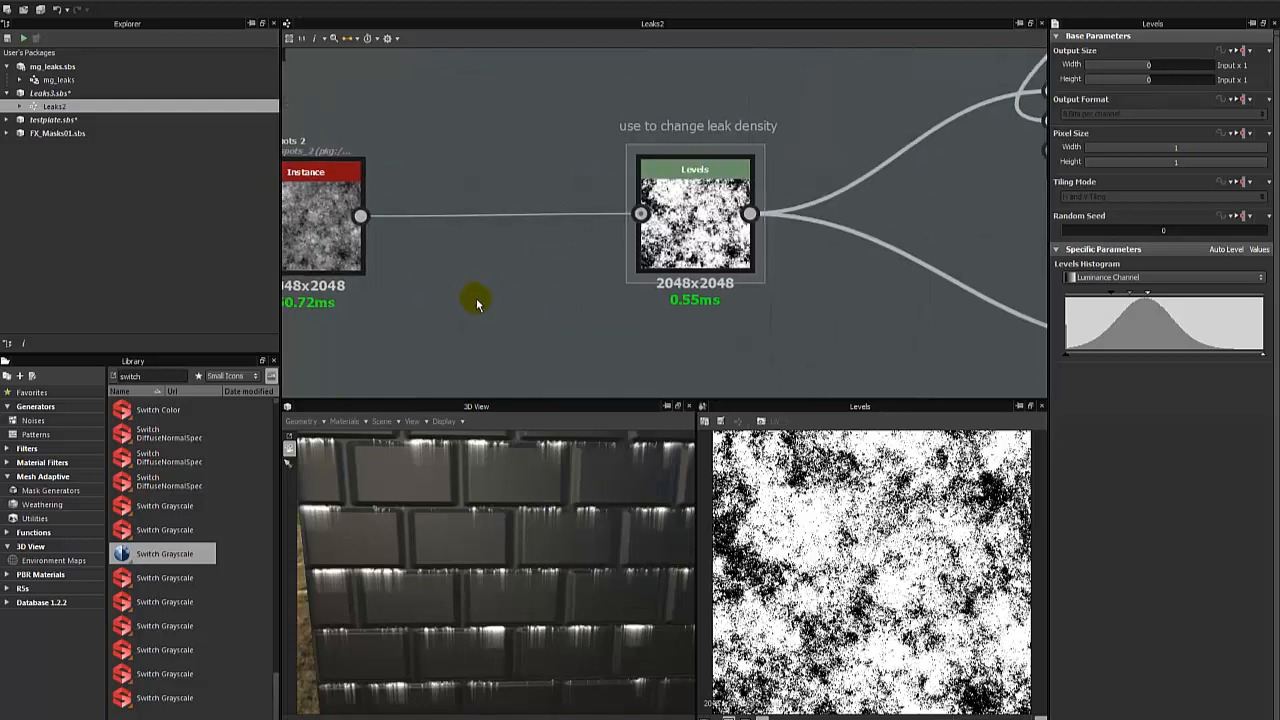
middle_click_drag(474, 297, 525, 297)
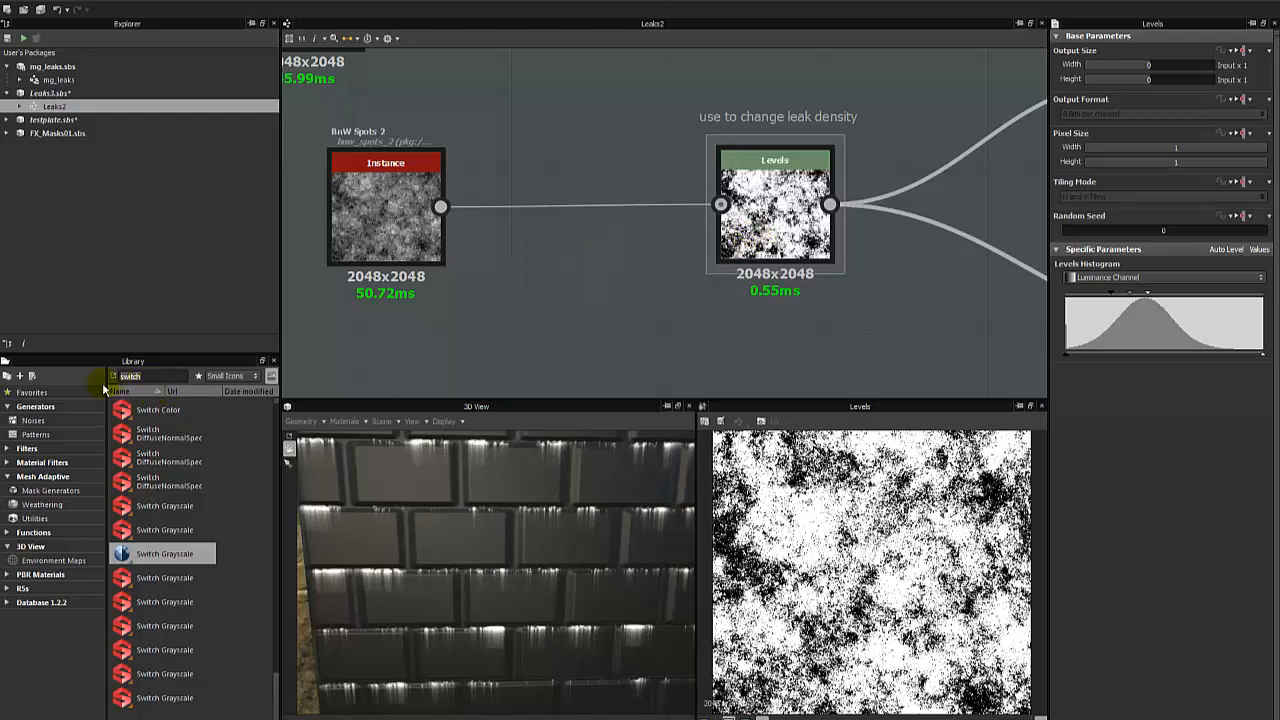
key("BackSpace")
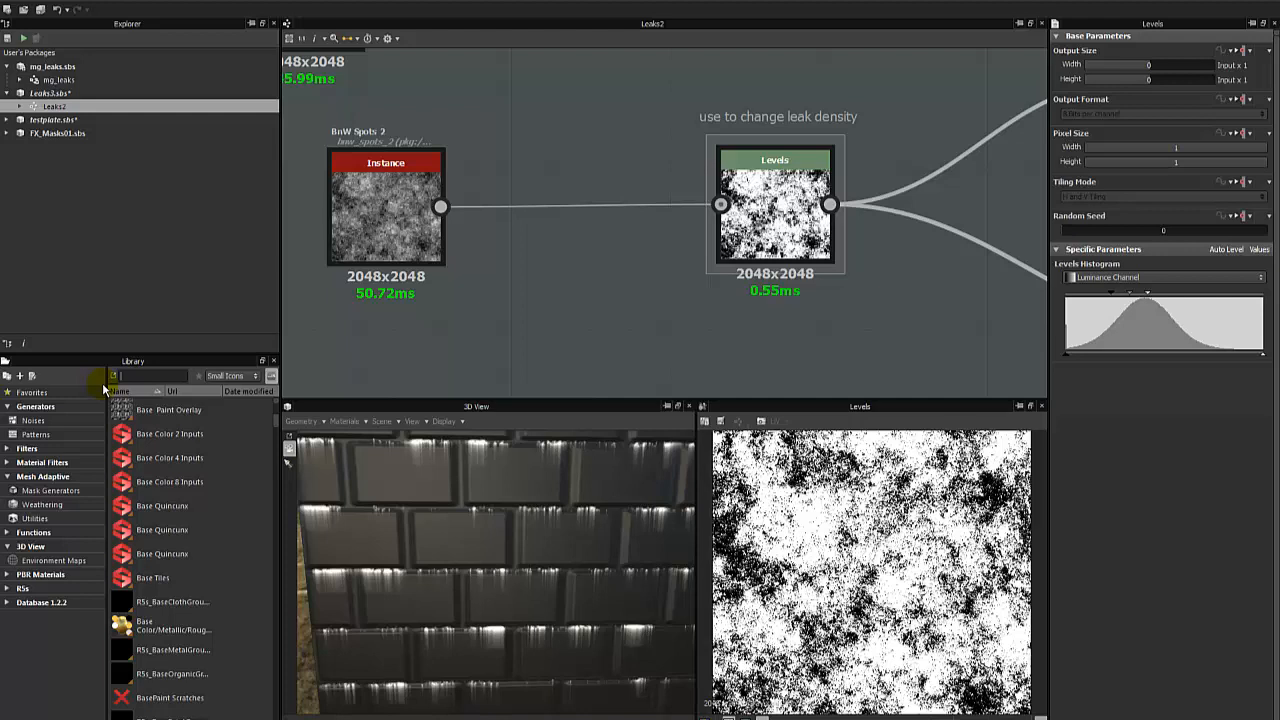
type("histogra")
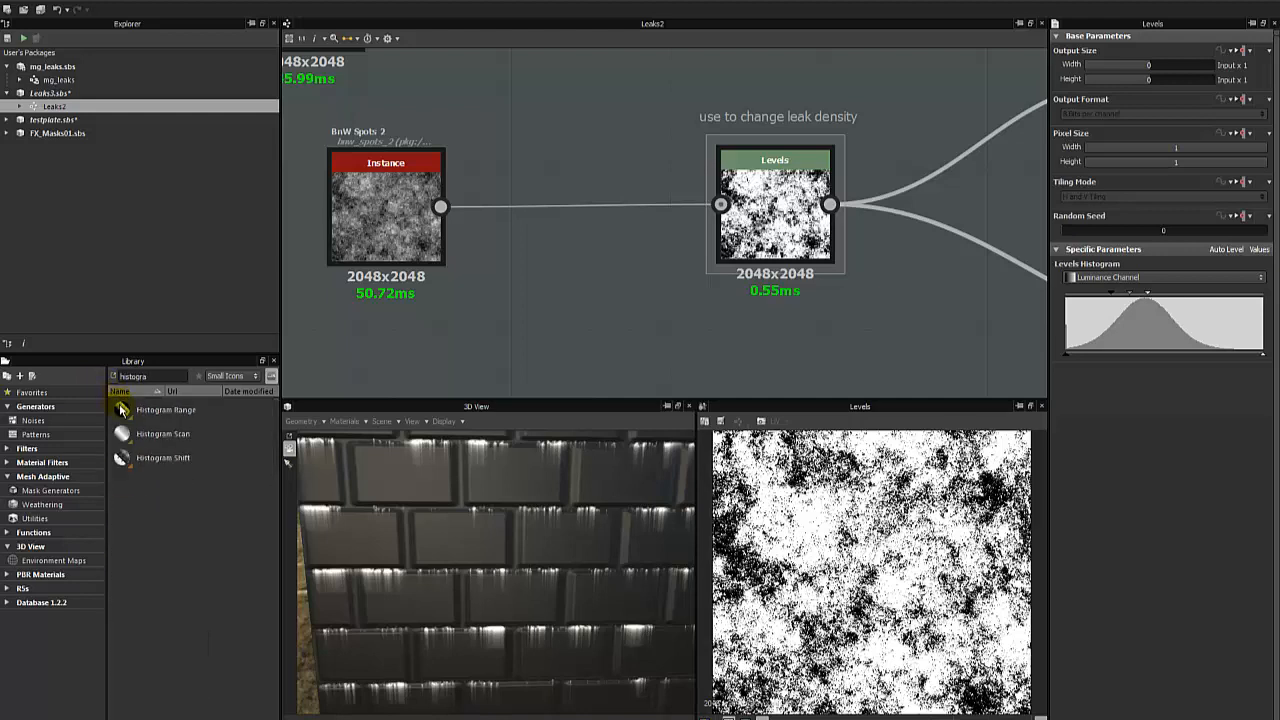
left_click_drag(140, 436, 558, 344)
- Preview the leak-density Levels node and shift its histogram handles so the spots mask becomes darker
left_click(773, 226)
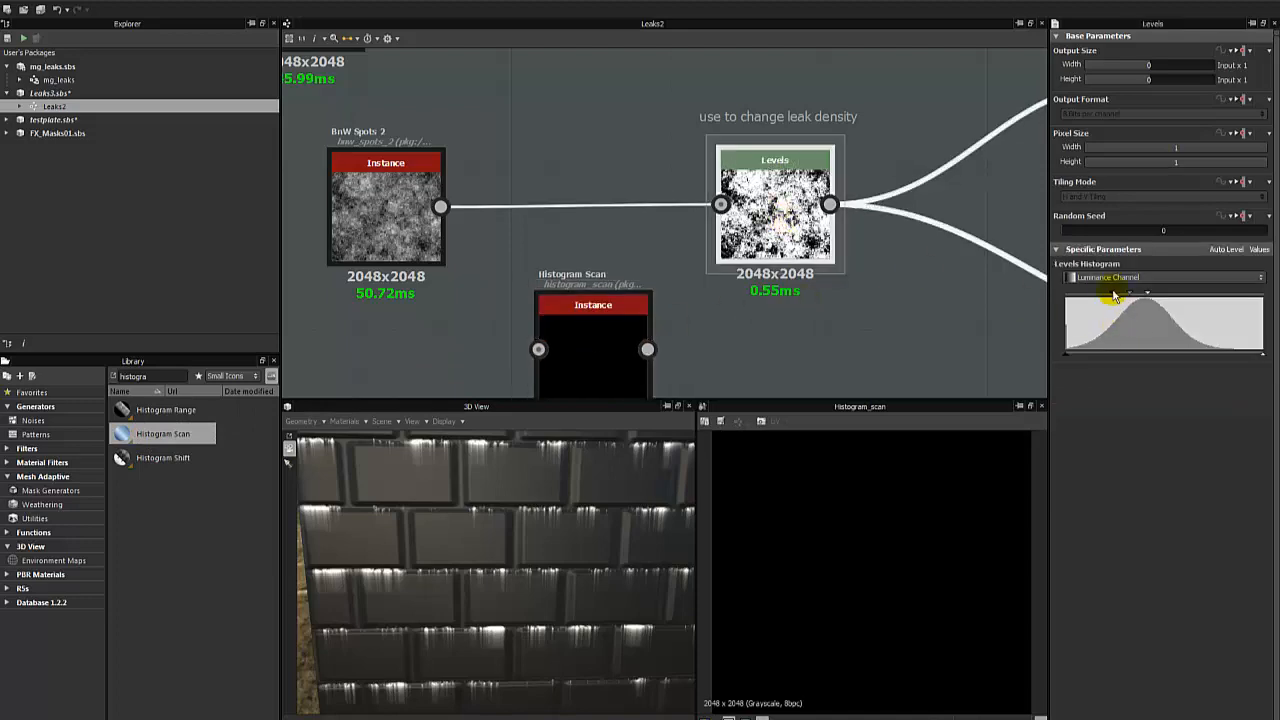
double_click(768, 222)
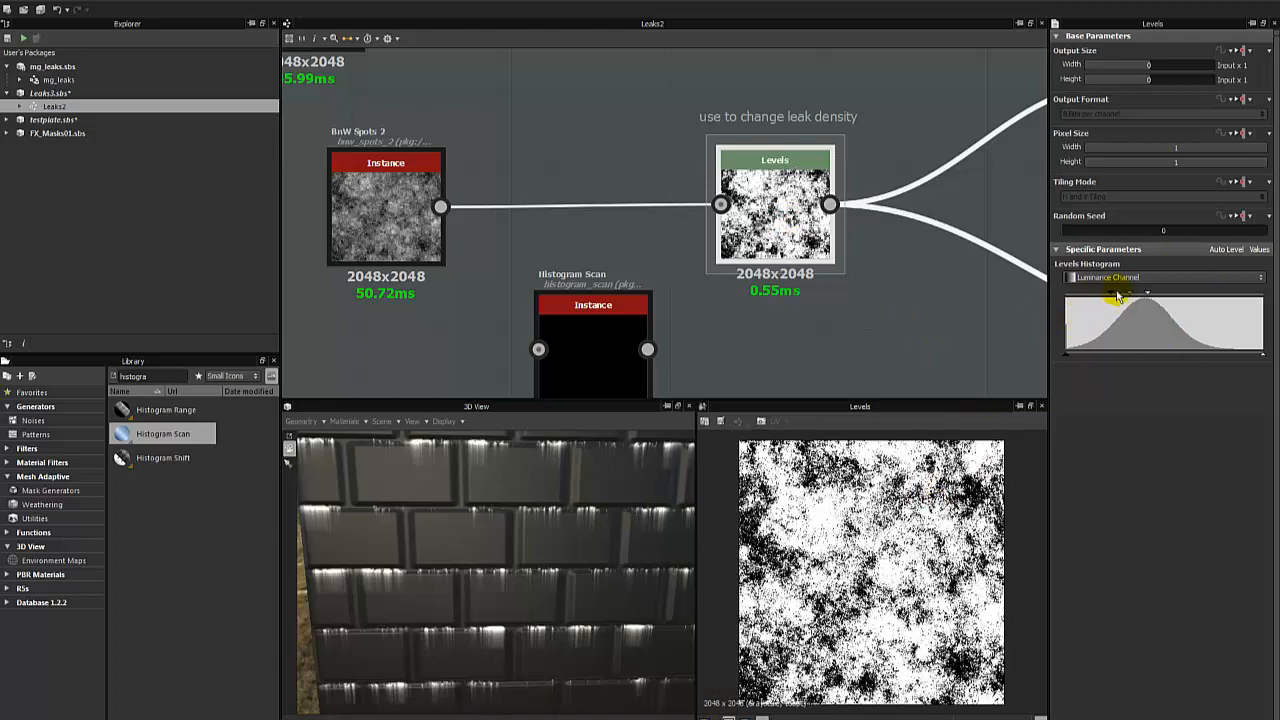
mouse_move(1110, 298)
left_mouse_down()
mouse_move(1089, 294)
mouse_move(1203, 291)
mouse_move(1155, 300)
left_mouse_up()
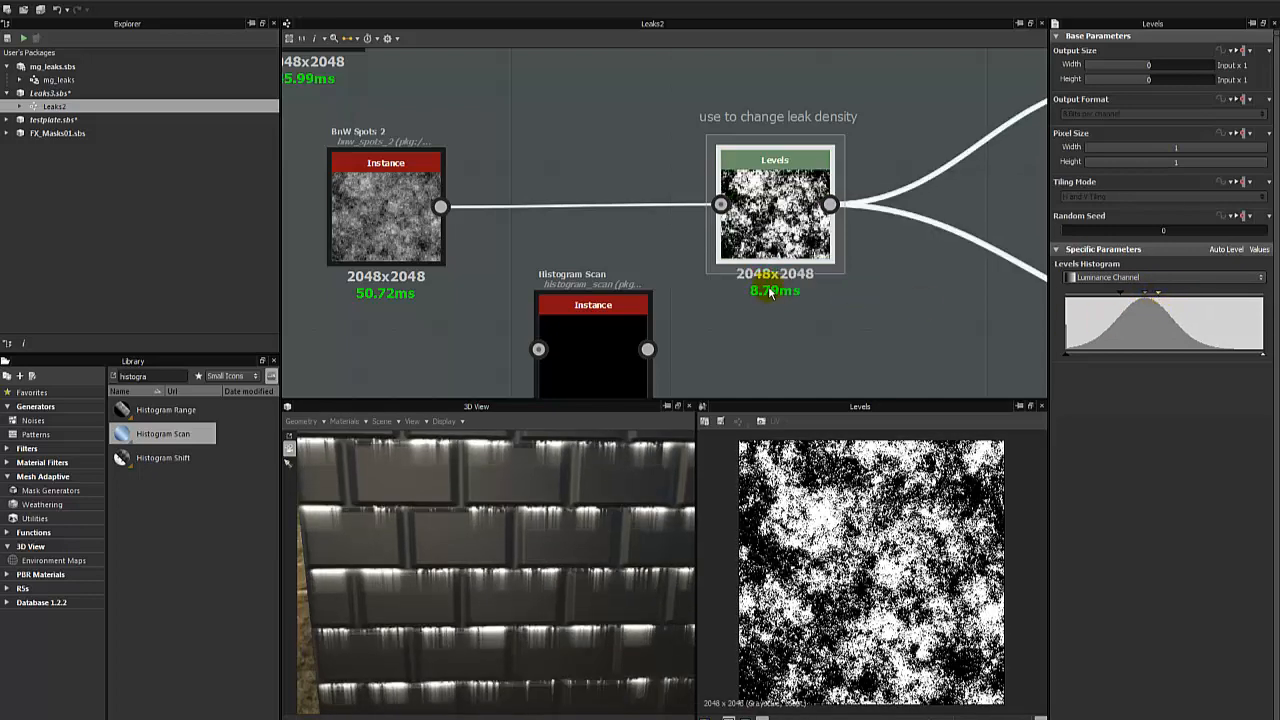
- Feed the BnW Spots 2 output into the Histogram Scan and preview that node
left_click(556, 318)
left_click_drag(440, 207, 538, 349)
double_click(585, 350)
- Adjust the Histogram Scan to a Position of 0.4 and a Contrast of 0.77
left_click_drag(1113, 322, 1116, 362)
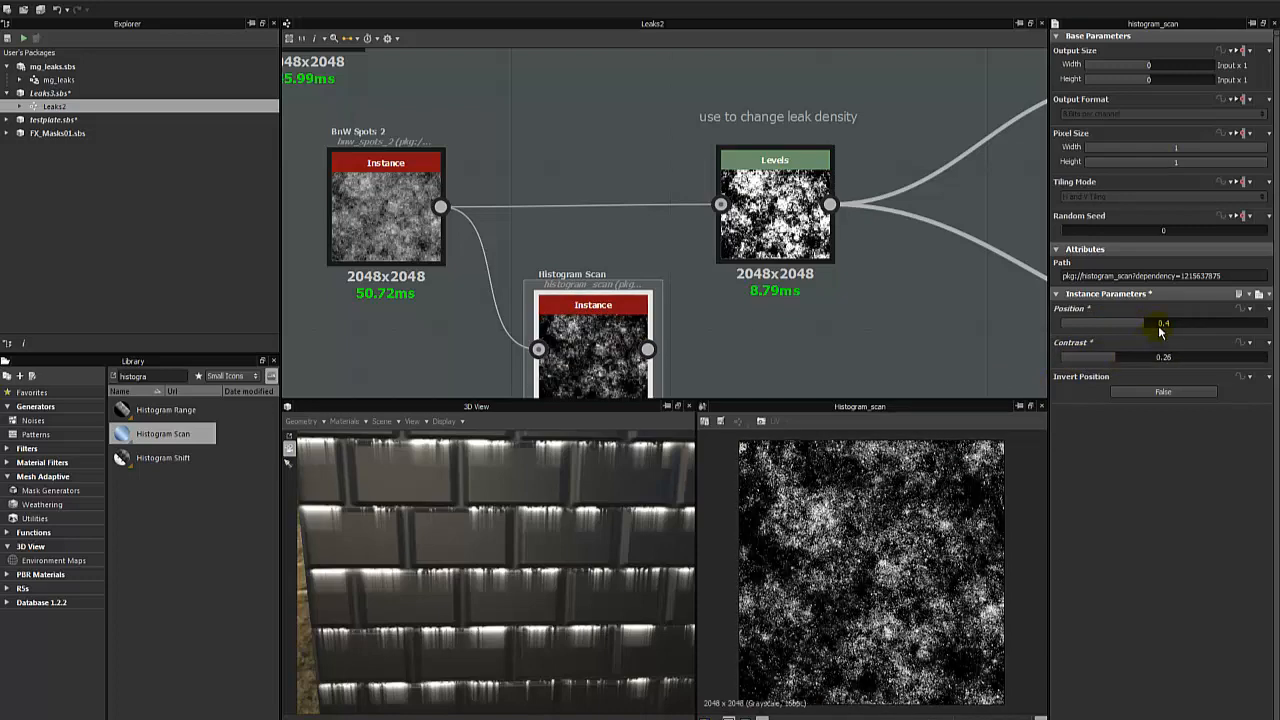
left_click_drag(1160, 325, 1205, 323)
left_click_drag(1157, 357, 1220, 363)
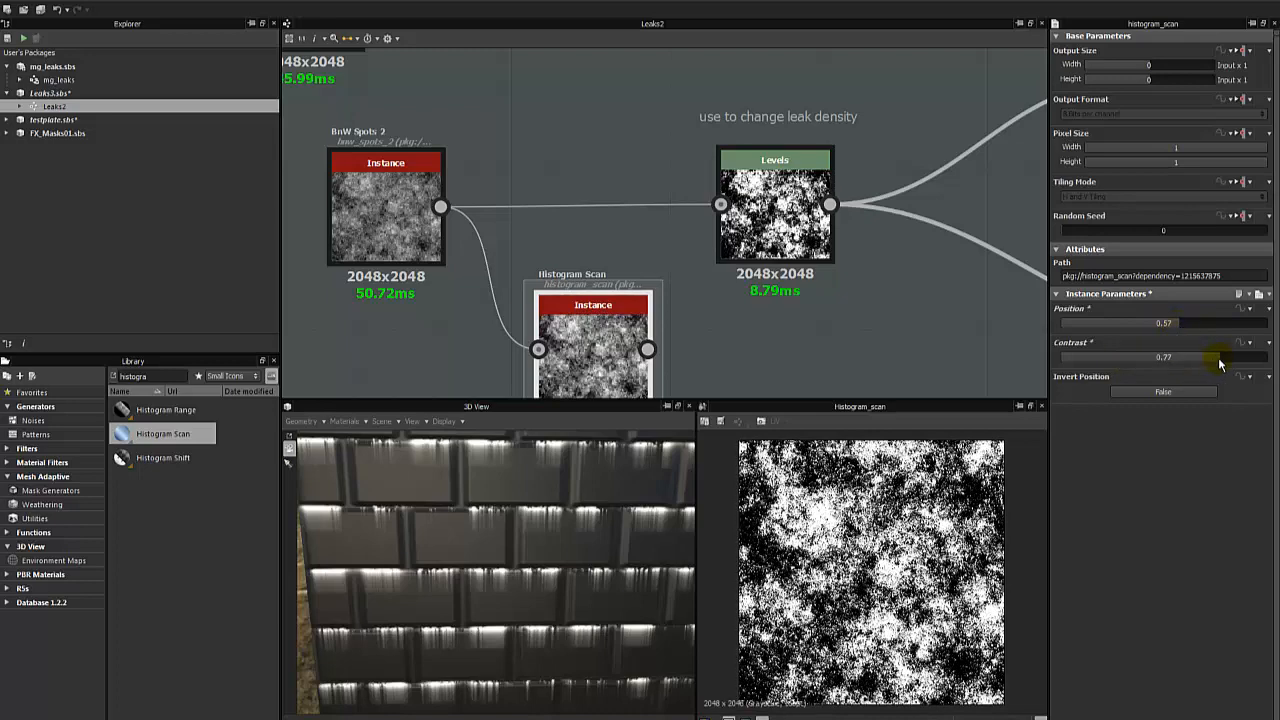
left_click_drag(1171, 328, 1146, 323)
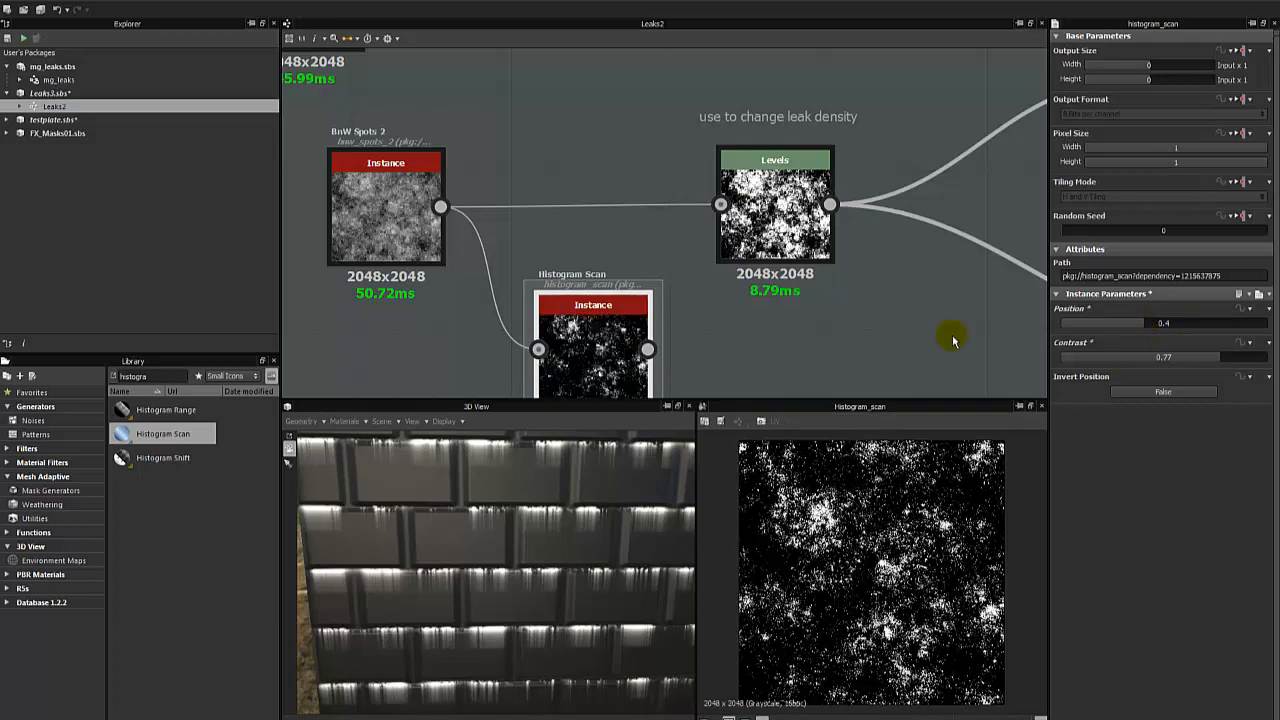
- Arrange the Histogram Scan below the Levels node and transfer the Levels' outgoing links to the Histogram Scan's output
double_click(758, 245)
double_click(612, 330)
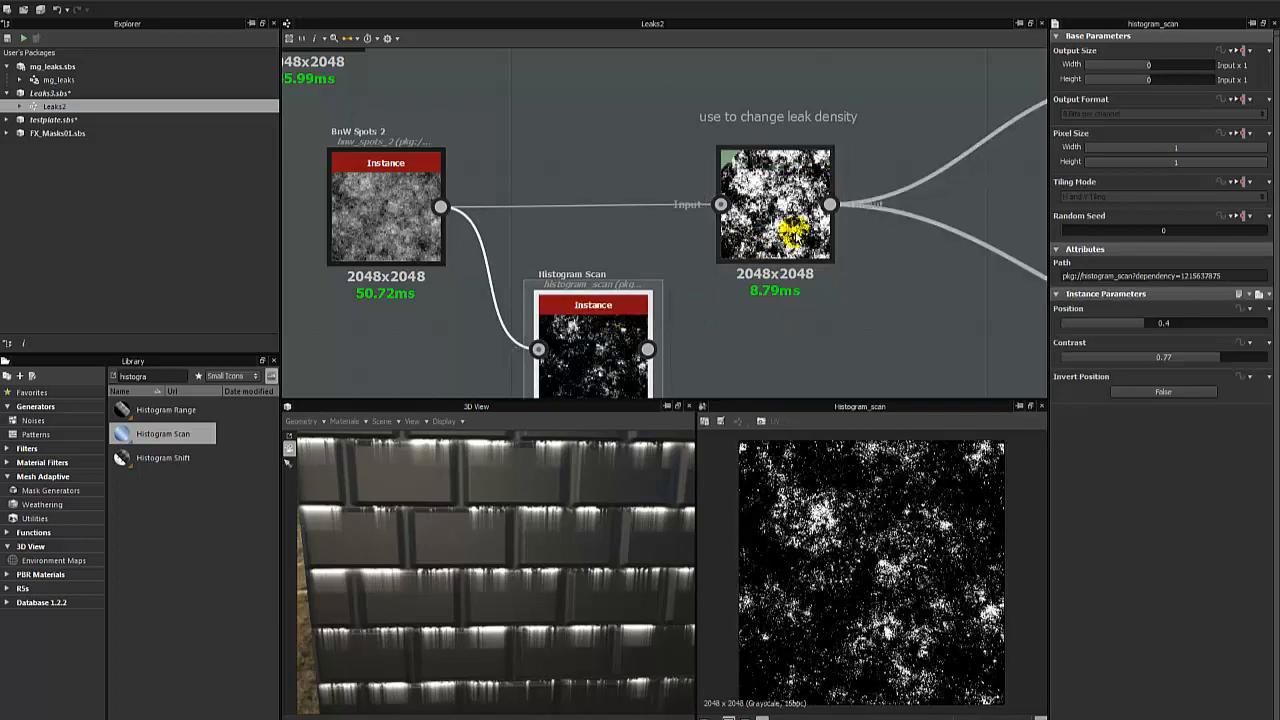
left_click_drag(793, 230, 733, 201)
left_click_drag(608, 342, 771, 289)
left_click_drag(769, 177, 811, 290, "shift")
left_click_drag(694, 179, 680, 157)
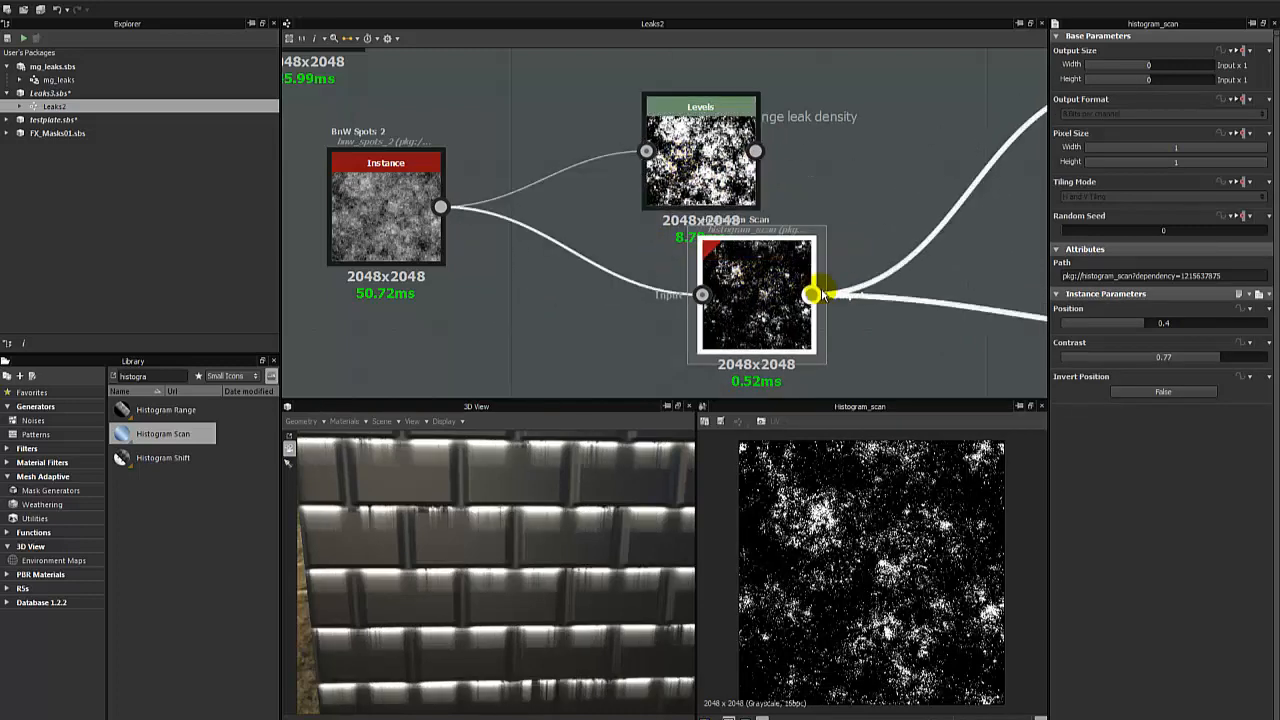
- Set the Switch Grayscale's Switch parameter to True and preview the Slope Blur Grayscale
middle_click_drag(822, 294, 620, 229)
scroll(620, 228, "down", 3)
left_click(886, 276)
middle_click_drag(809, 223, 557, 251)
left_click(720, 223)
middle_click_drag(660, 206, 705, 181)
left_click(671, 252)
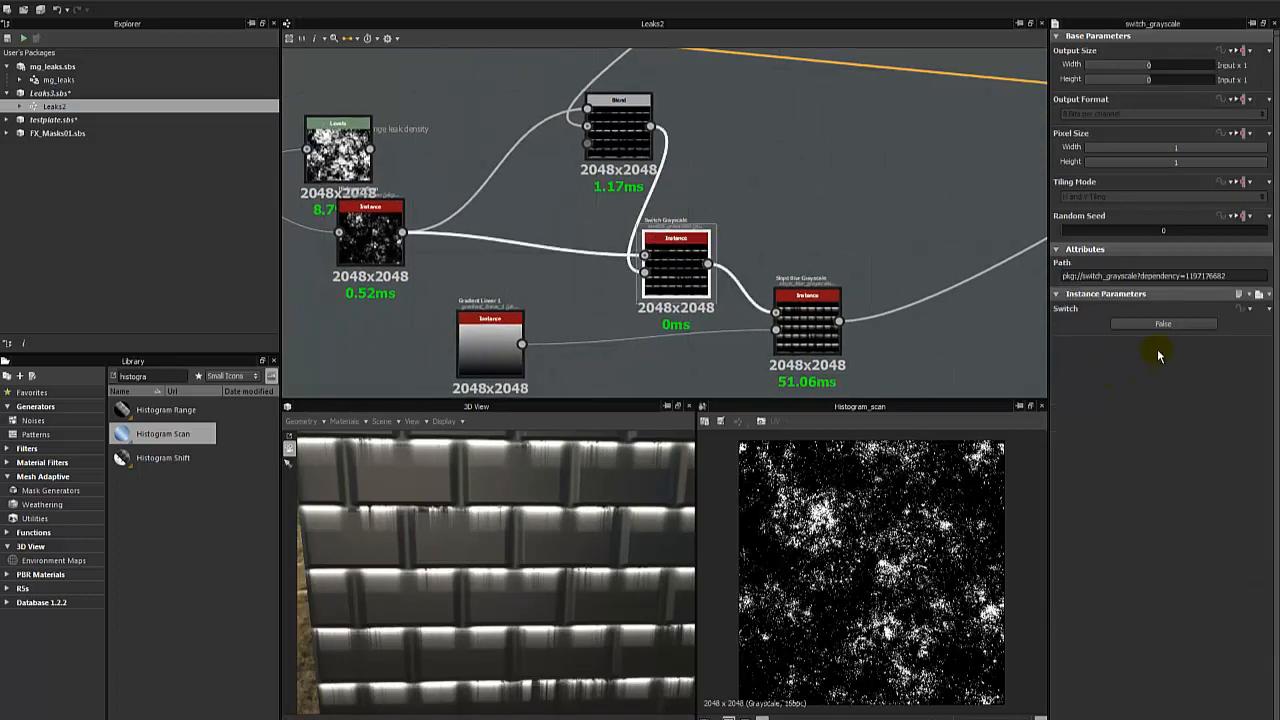
left_click(1163, 323)
left_click(818, 298)
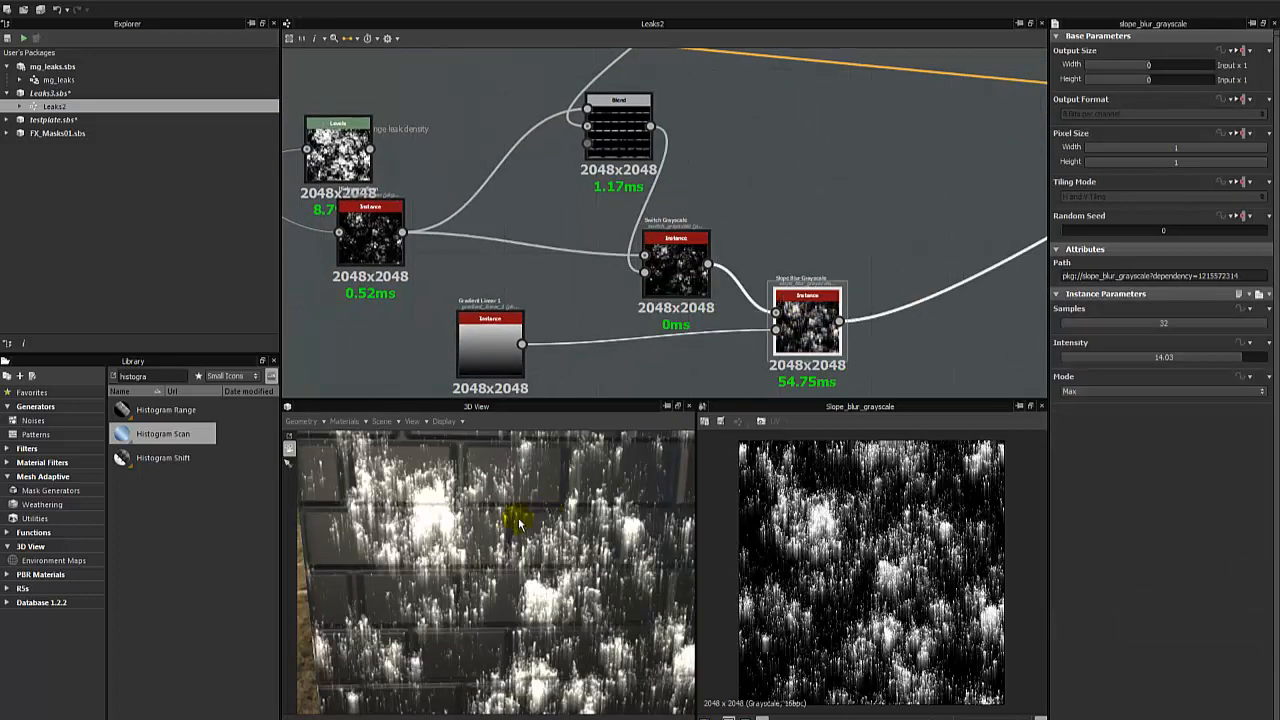
- Inspect the all-over leaks on the 3D wall and return the Switch parameter to False
scroll(518, 520, "down", 4)
left_click_drag(517, 517, 477, 538)
scroll(529, 523, "up", 4)
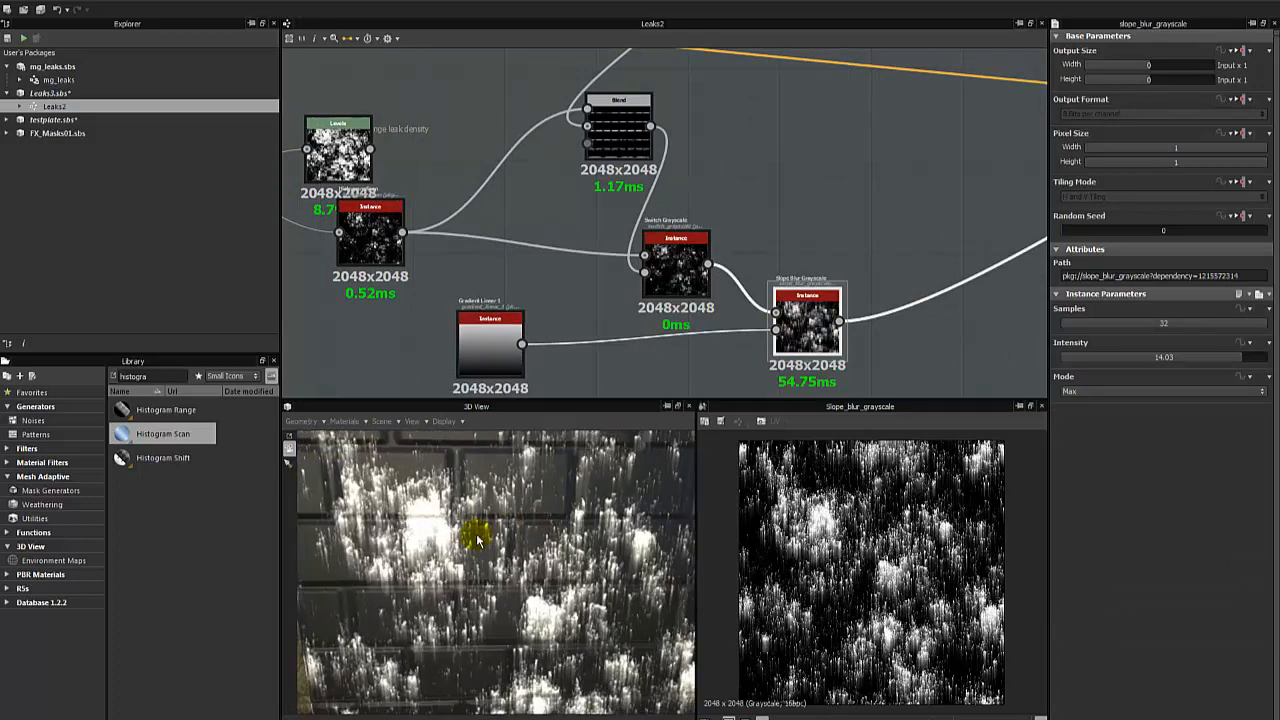
left_click(680, 289)
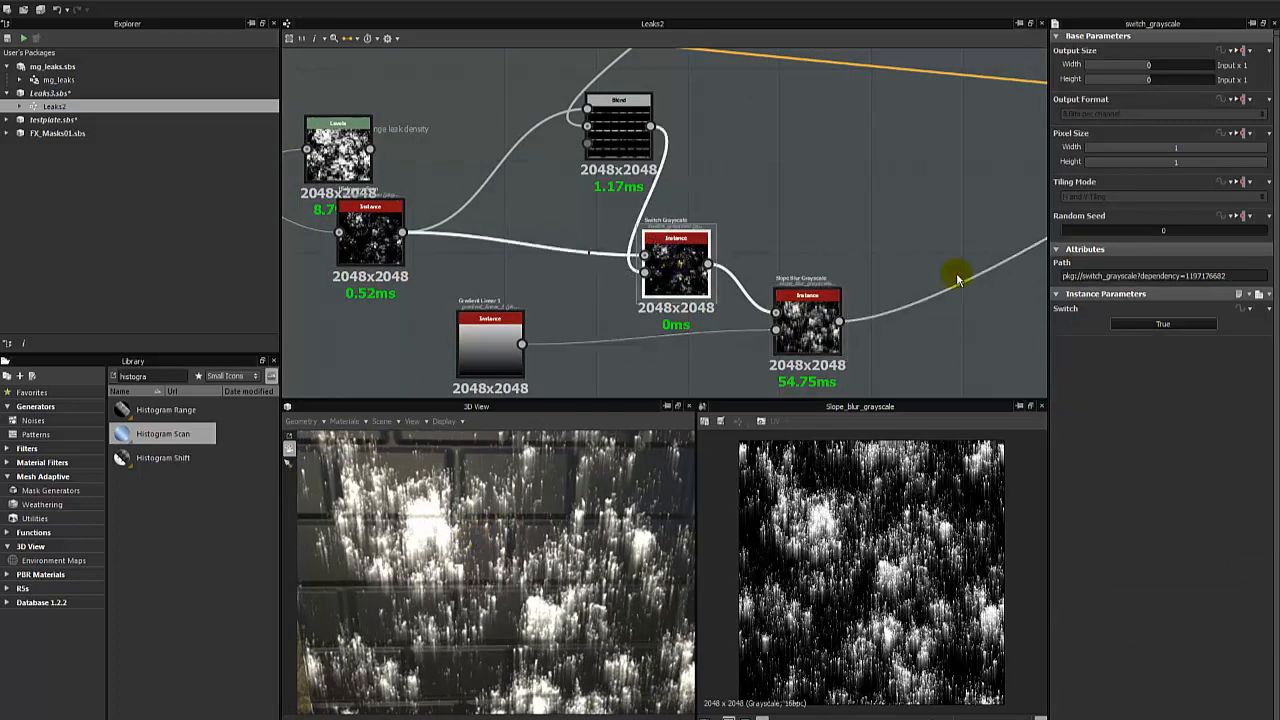
left_click(1150, 330)
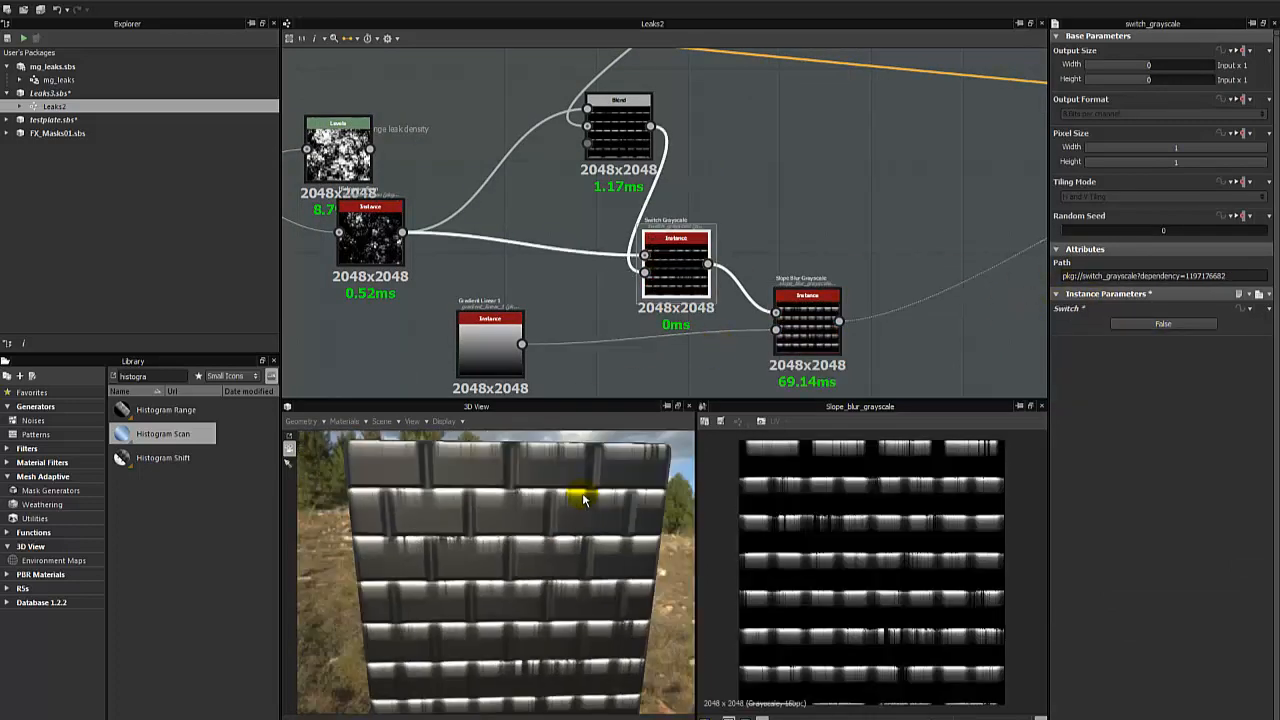
- Set the Histogram Scan's Position to 0.67 and Contrast to 0.44
left_click(390, 240)
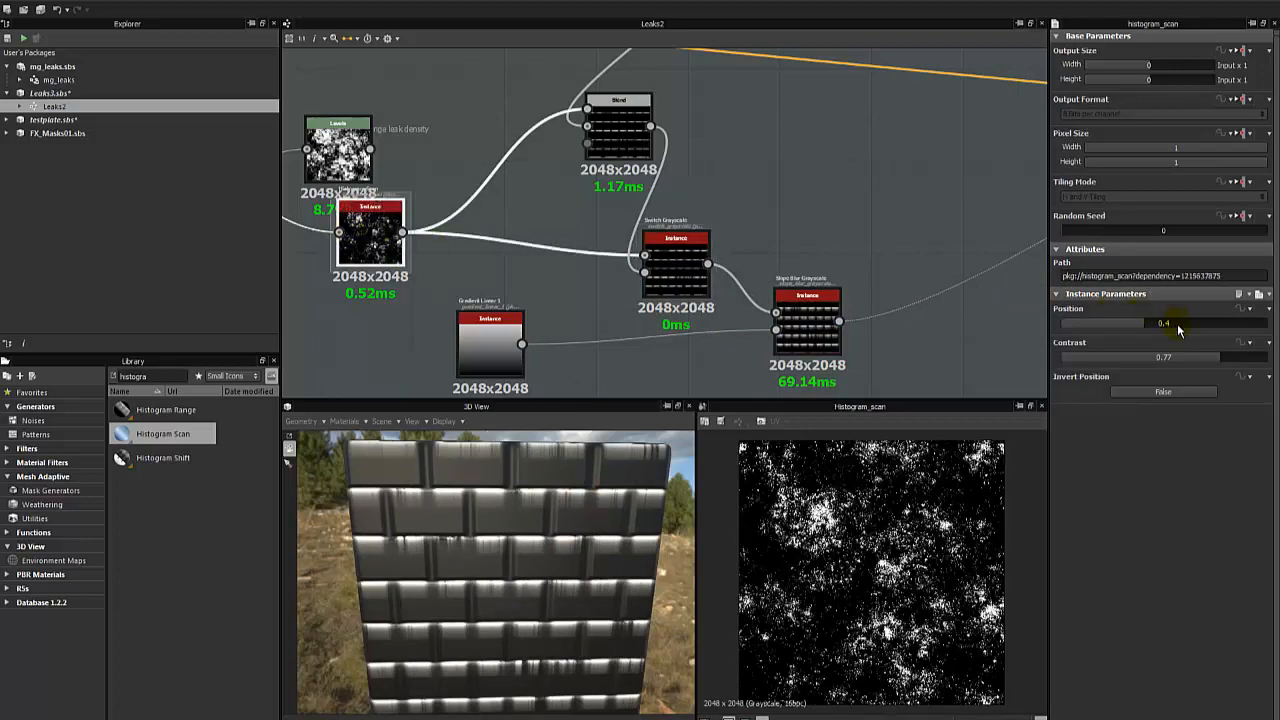
left_click_drag(1133, 325, 1158, 293)
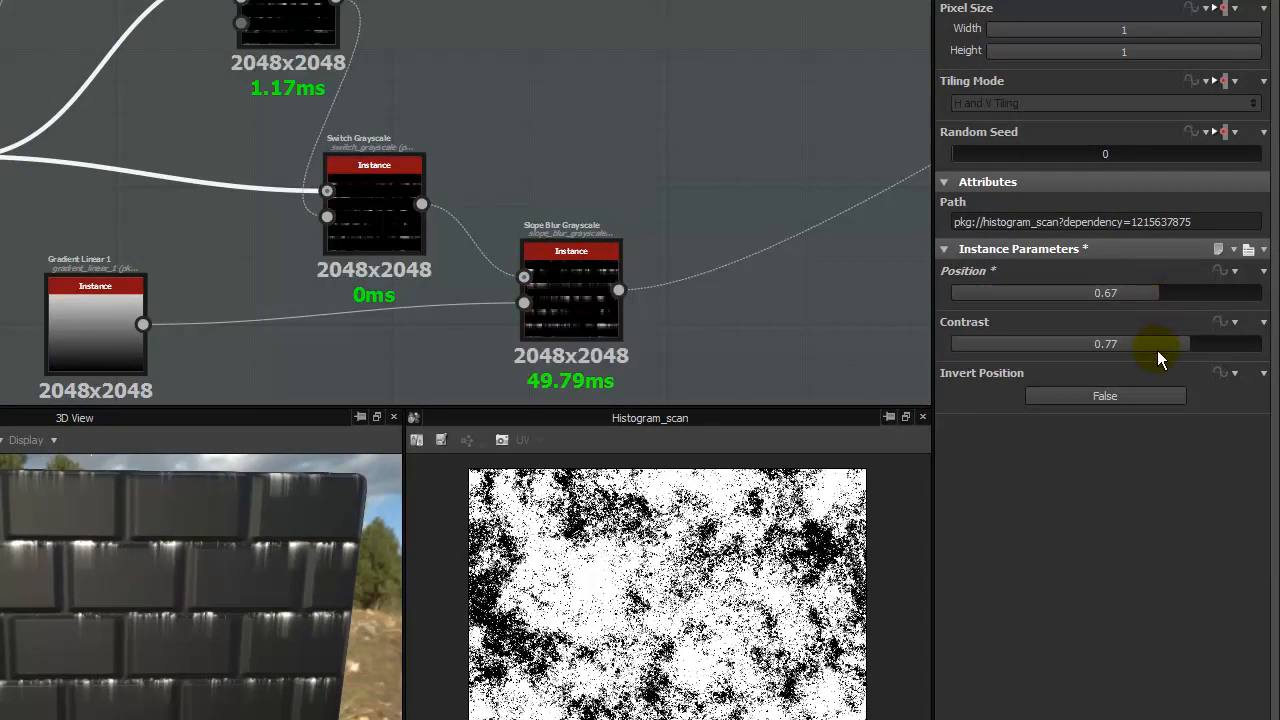
left_click_drag(1157, 350, 1086, 346)
left_click(902, 252)
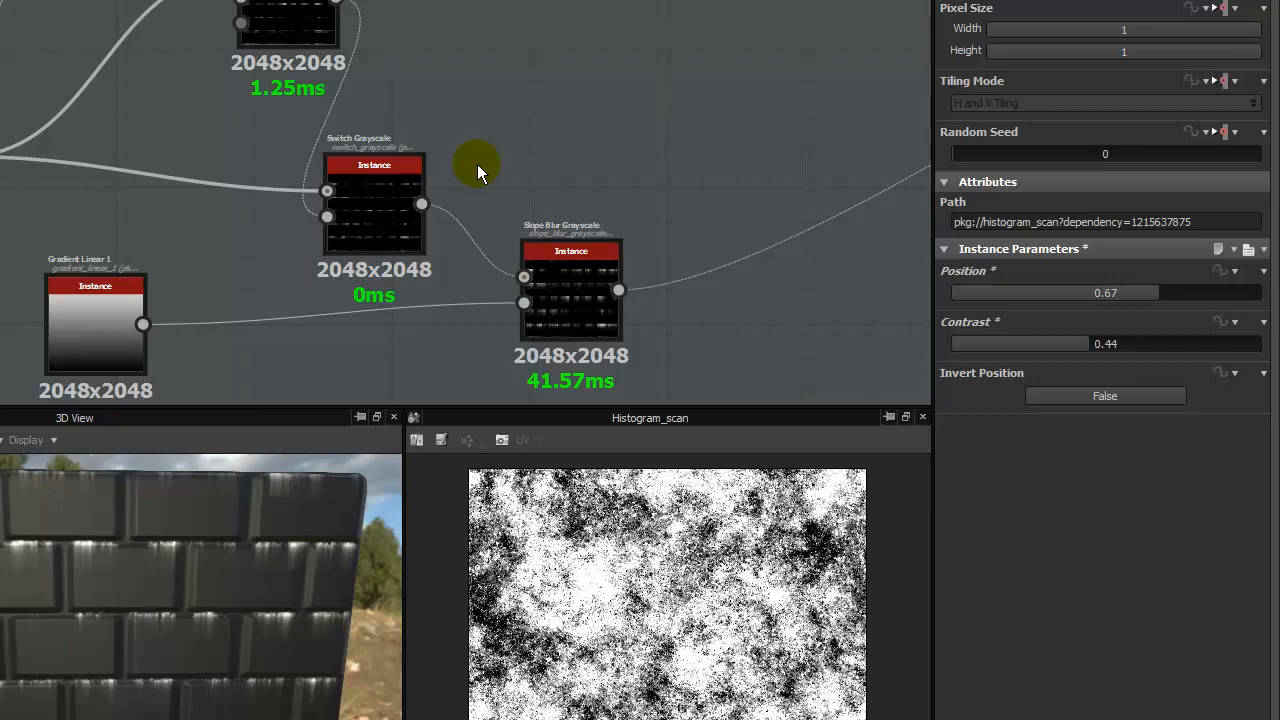
- Delete the disconnected leak-density Levels node and move the Histogram Scan into its place under the density comment
middle_click_drag(420, 60, 522, 160)
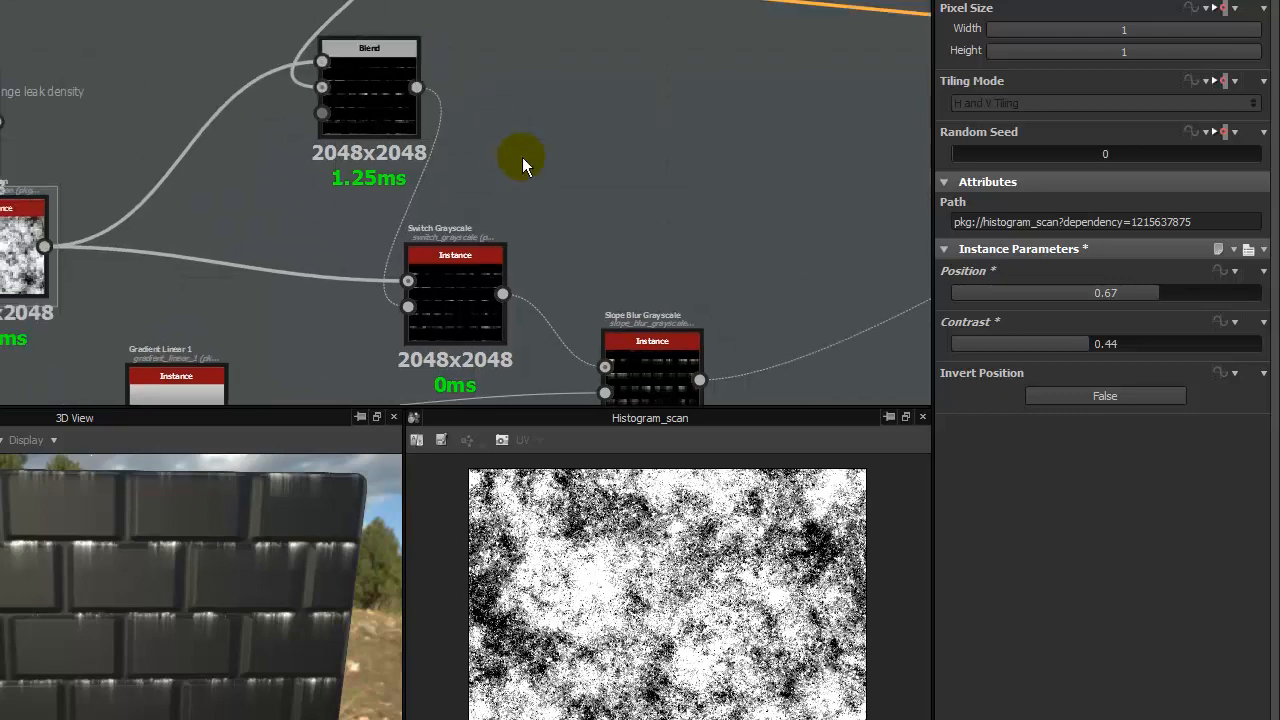
scroll(512, 160, "down", 2)
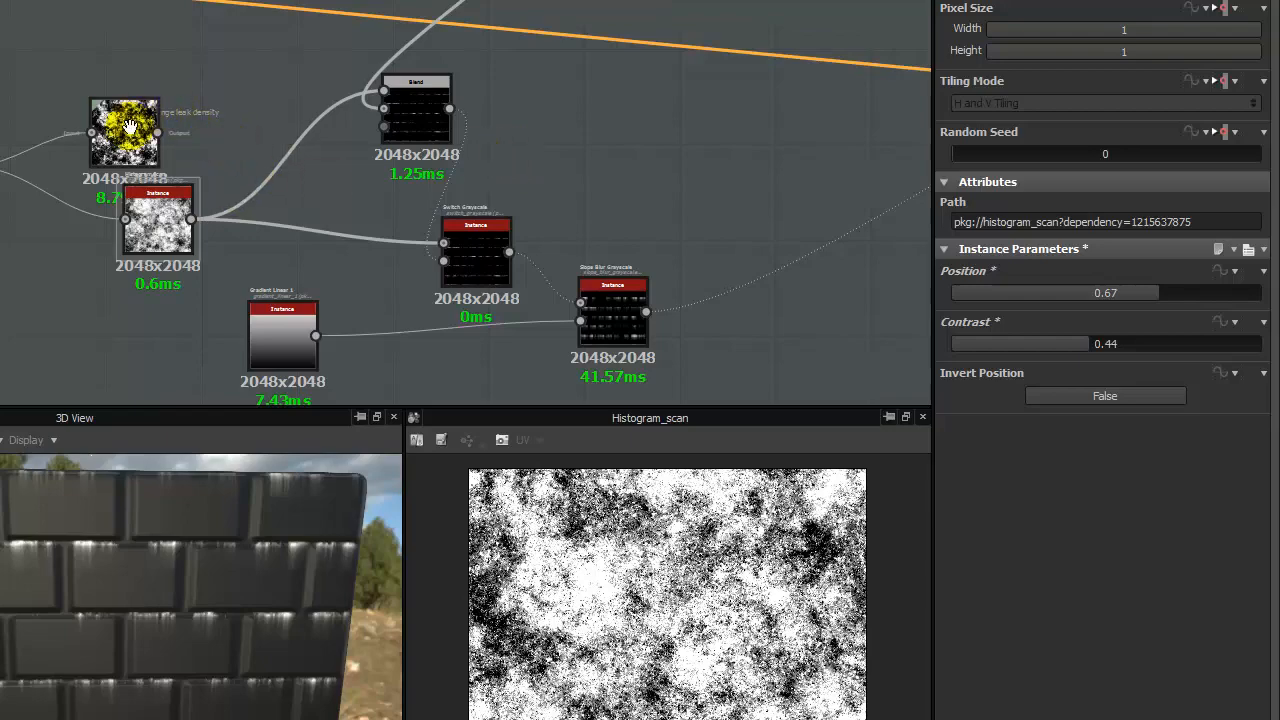
left_click_drag(129, 128, 105, 160)
key("Delete")
left_click_drag(155, 227, 153, 196)
scroll(290, 151, "down", 2)
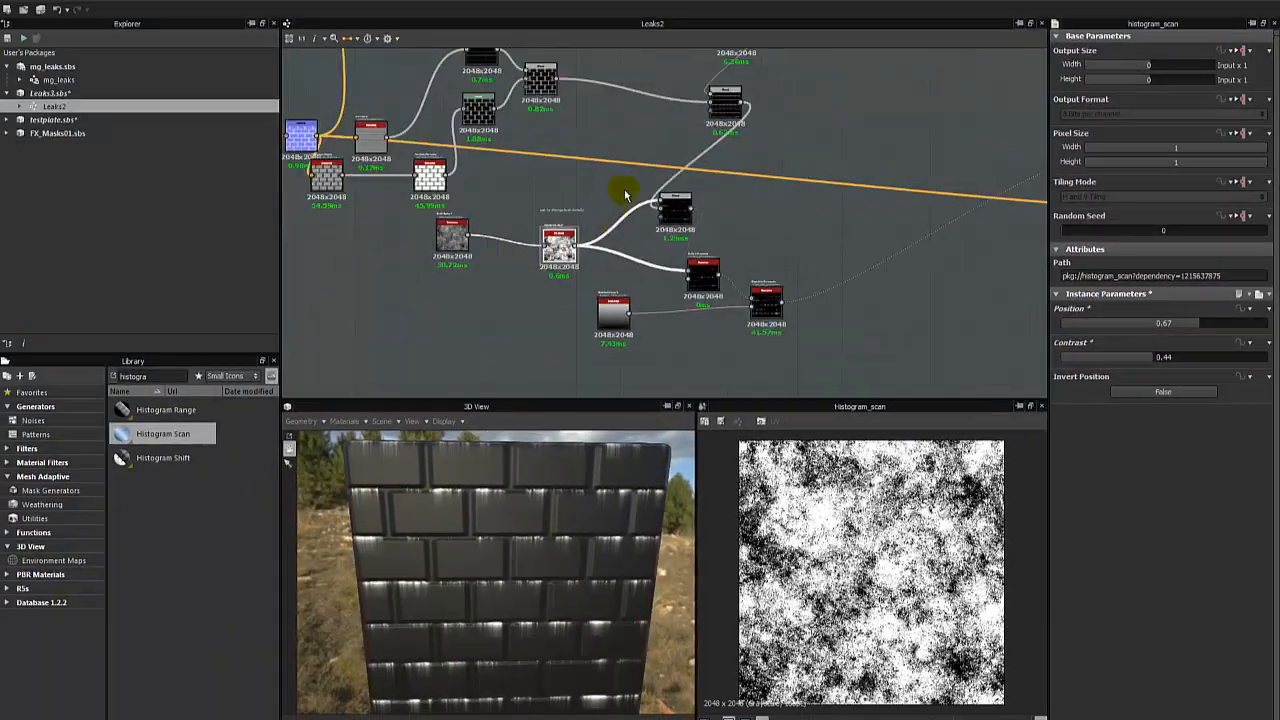
middle_click_drag(624, 195, 630, 218)
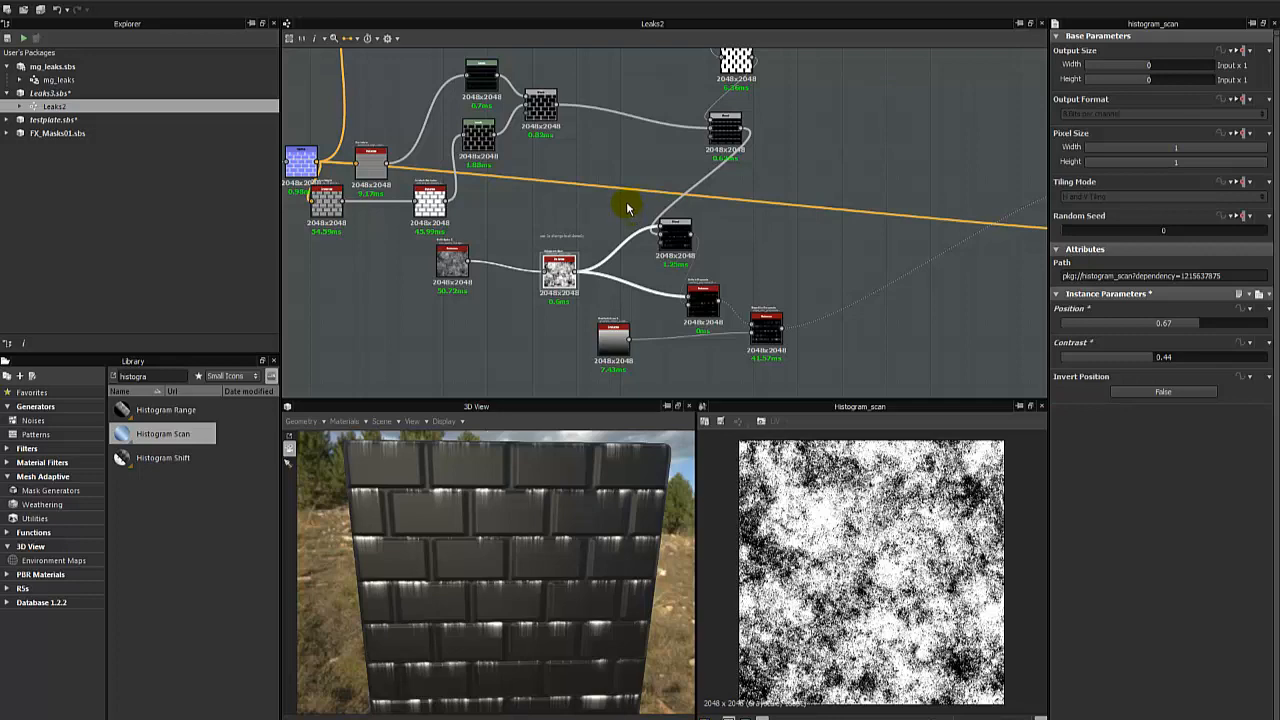
- Fine-tune the leak density by setting the Histogram Scan's Position to 0.63 and Contrast to 0.37
scroll(700, 218, "up", 3)
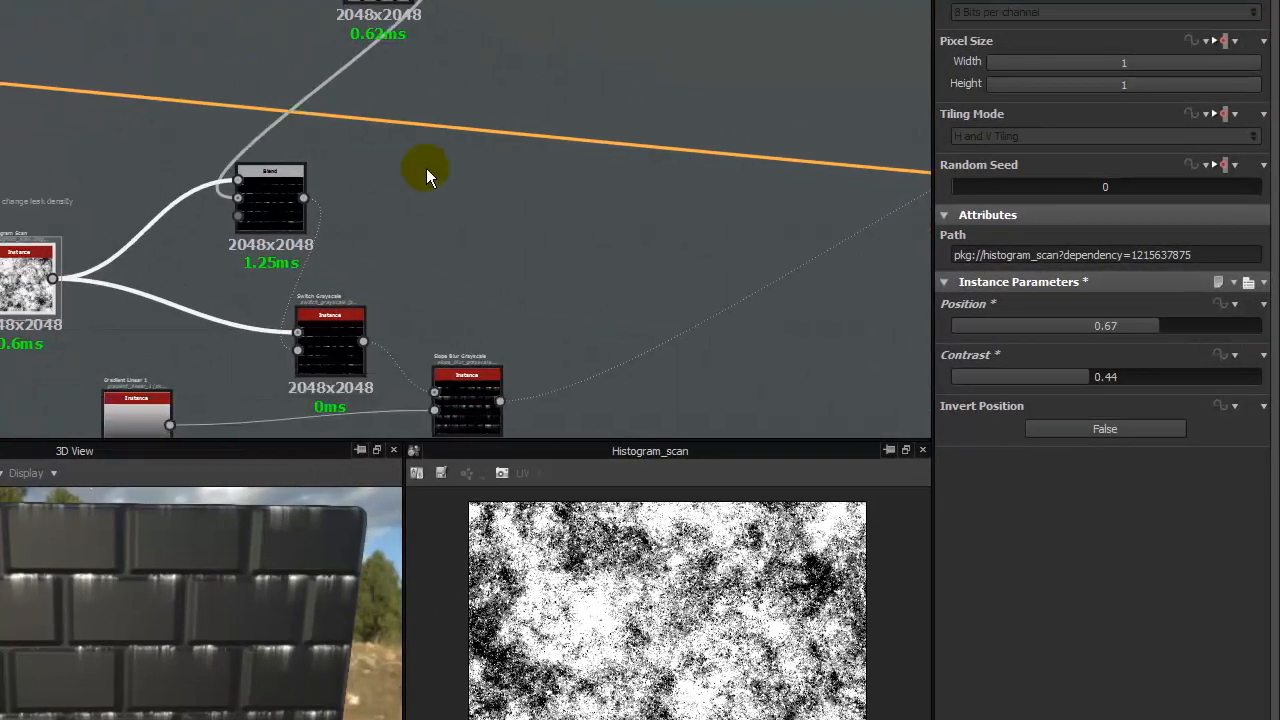
left_click(426, 168)
middle_click_drag(156, 216, 301, 90)
left_click(162, 158)
left_click_drag(1180, 331, 1147, 334)
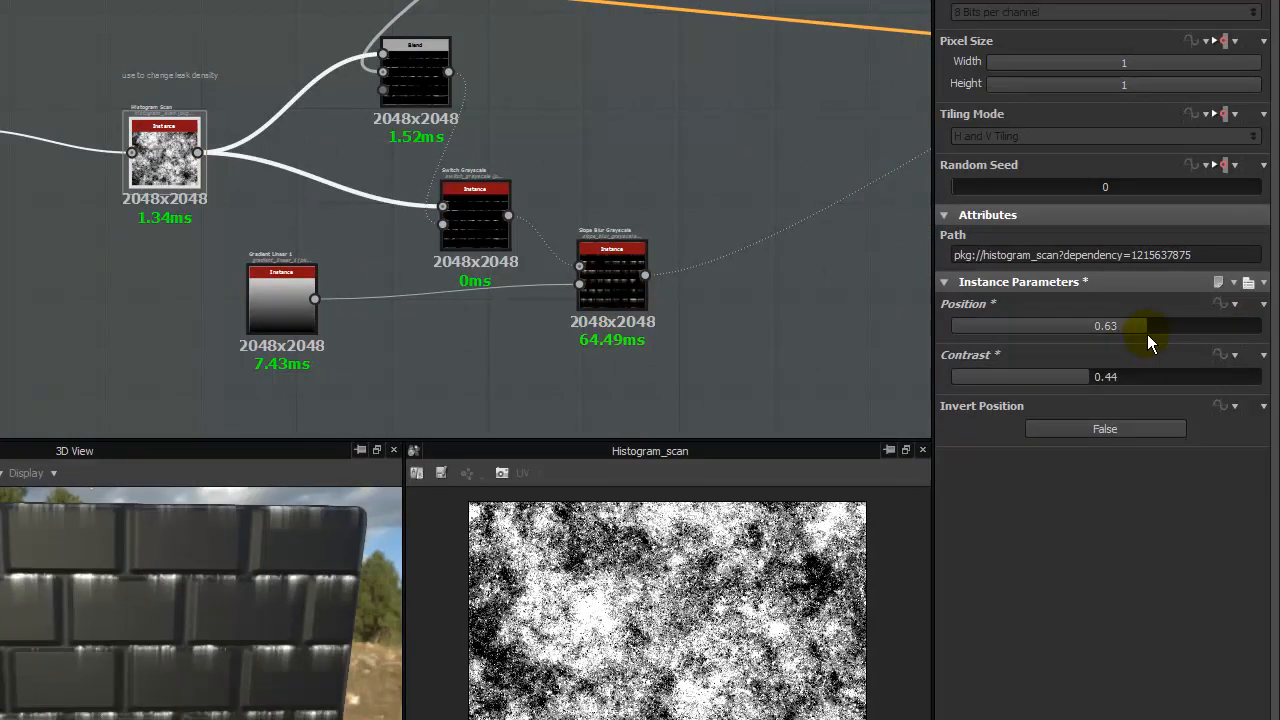
left_click_drag(1091, 380, 1067, 377)
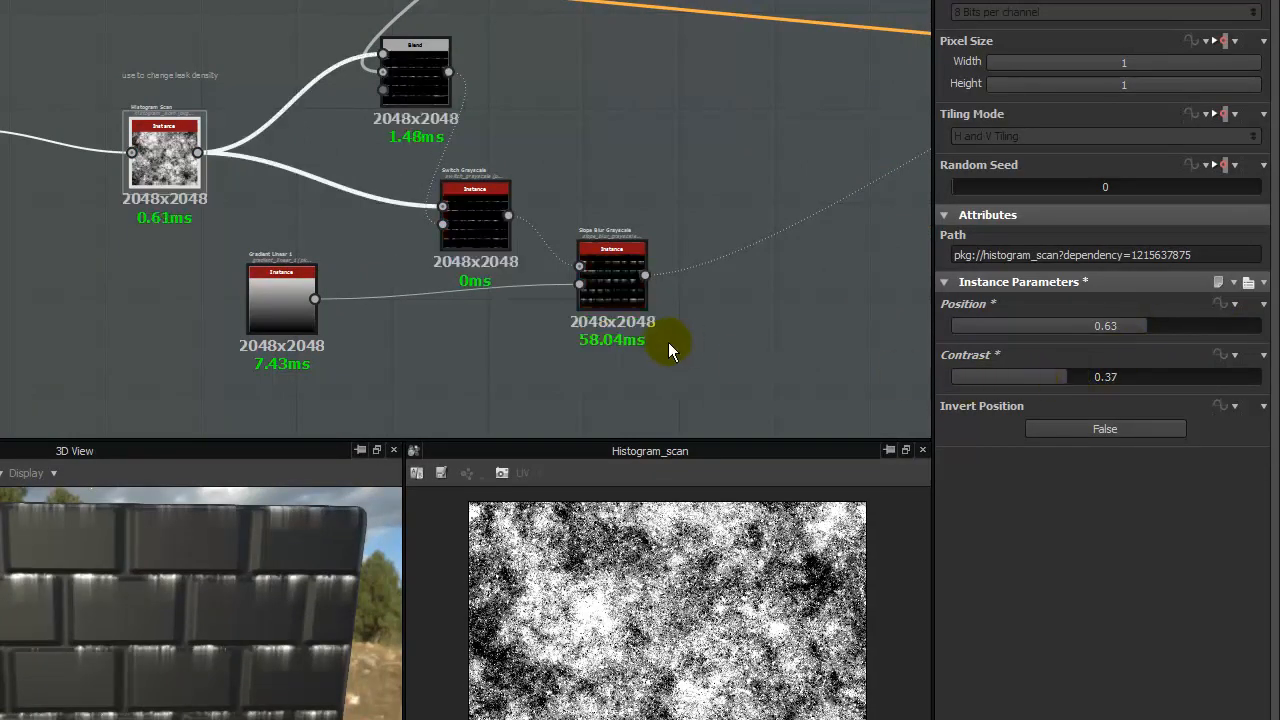
- Set the Slope Blur Grayscale's Intensity to 10.91
left_click(615, 268)
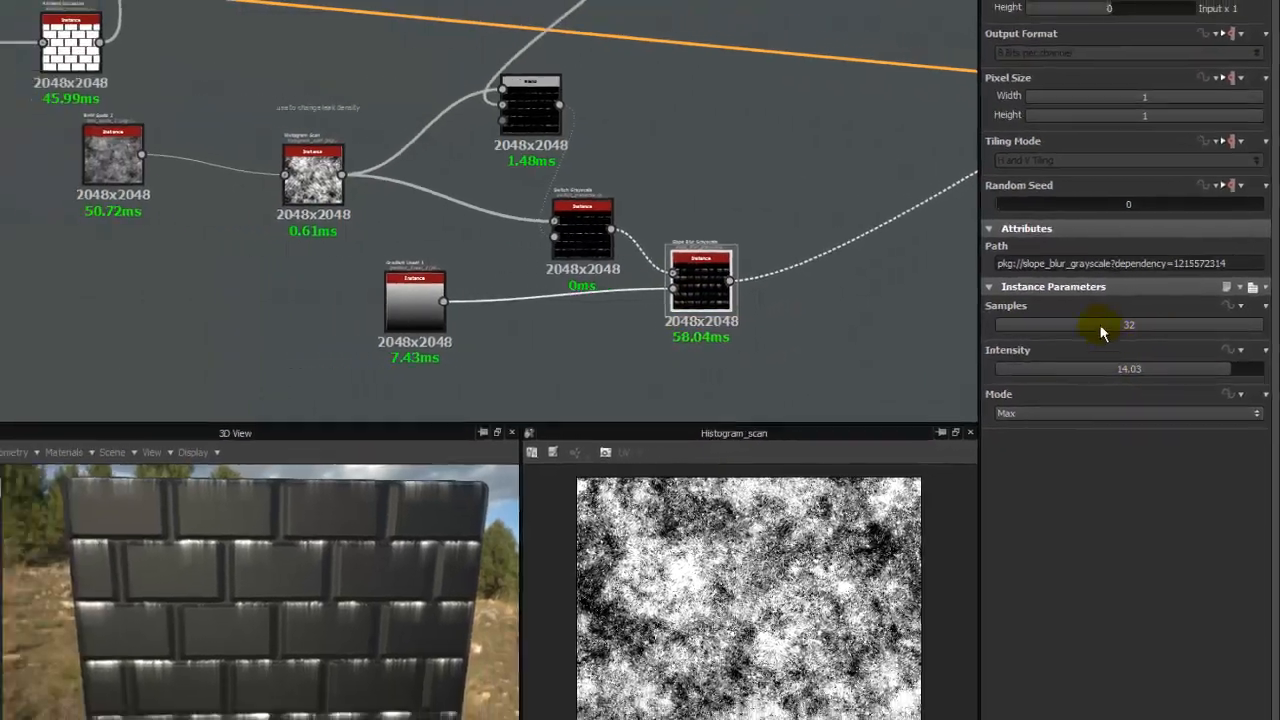
scroll(812, 291, "up", 4)
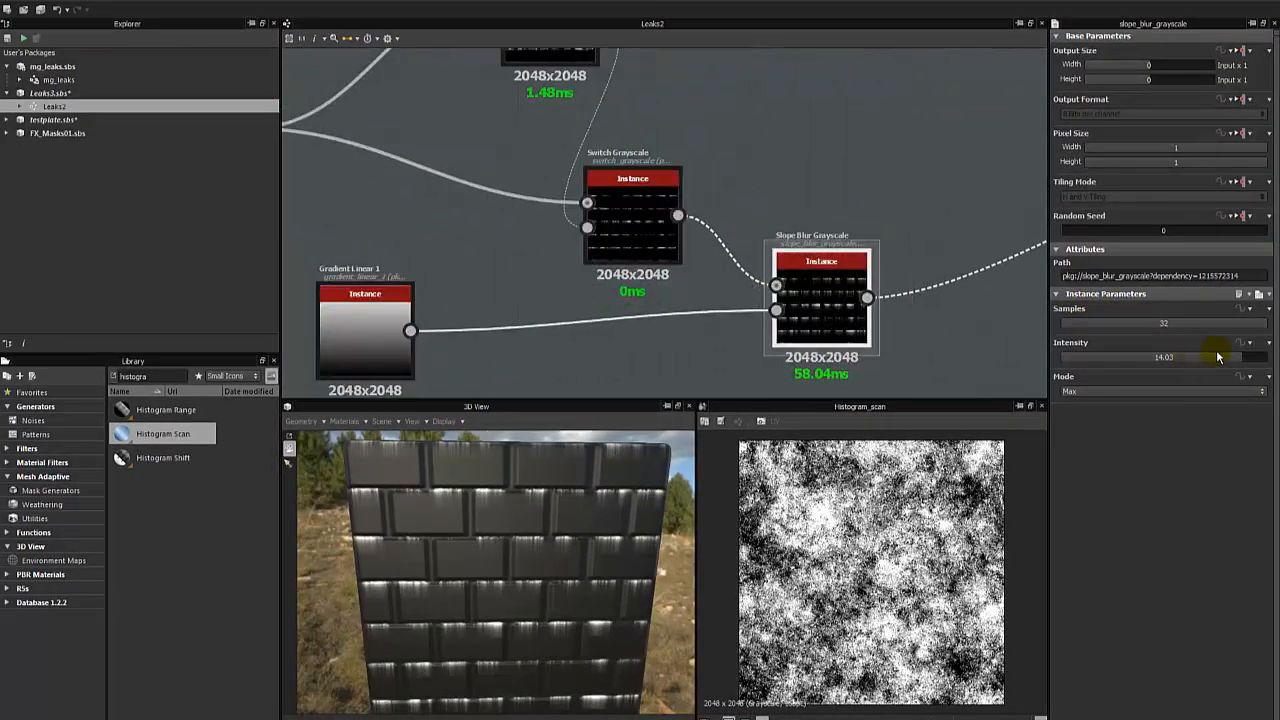
mouse_move(1211, 360)
left_mouse_down()
mouse_move(1138, 359)
mouse_move(1237, 354)
mouse_move(1200, 357)
left_mouse_up()
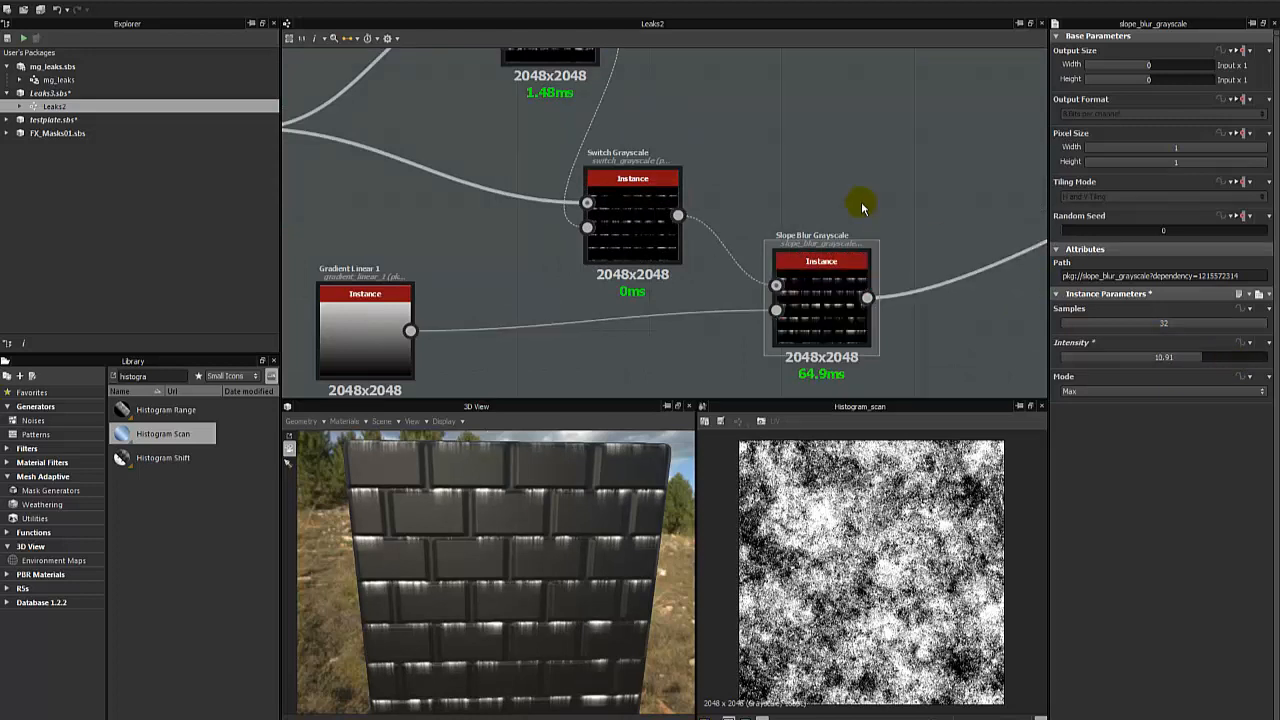
- Add the comment "affects leangth of leaks" above the Slope Blur Grayscale and align the node beneath it
right_click(789, 214)
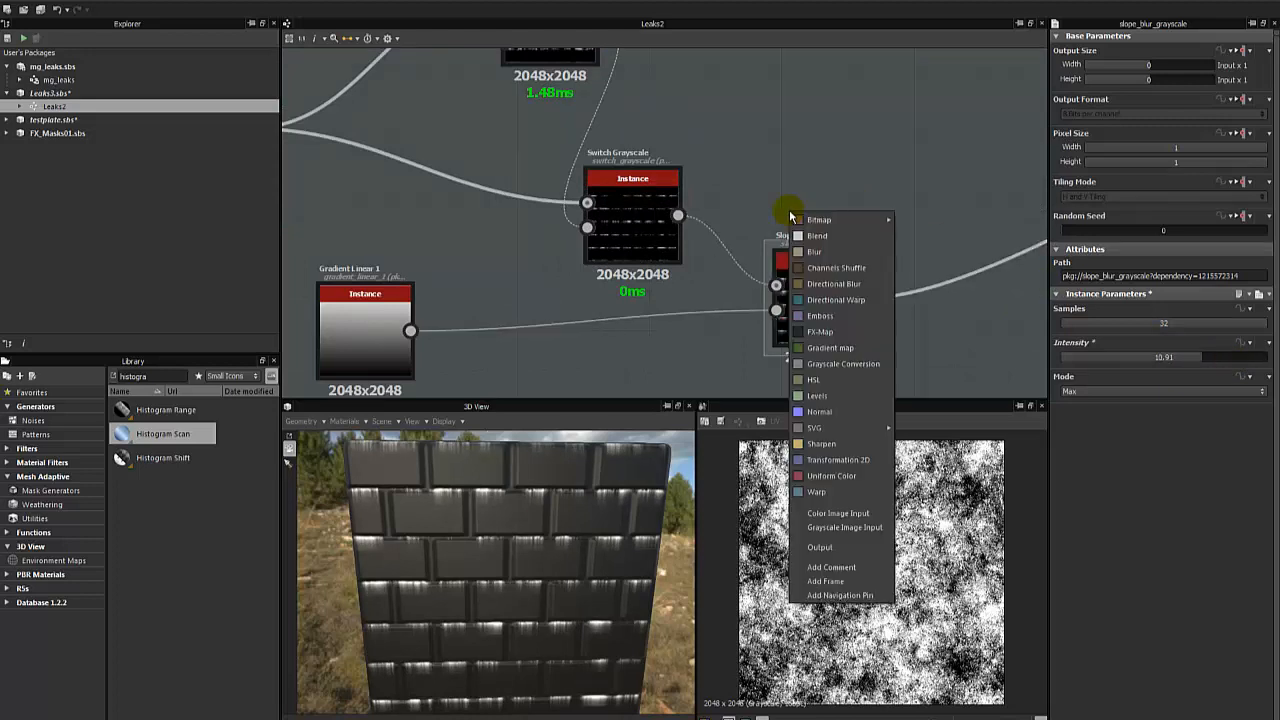
left_click(831, 568)
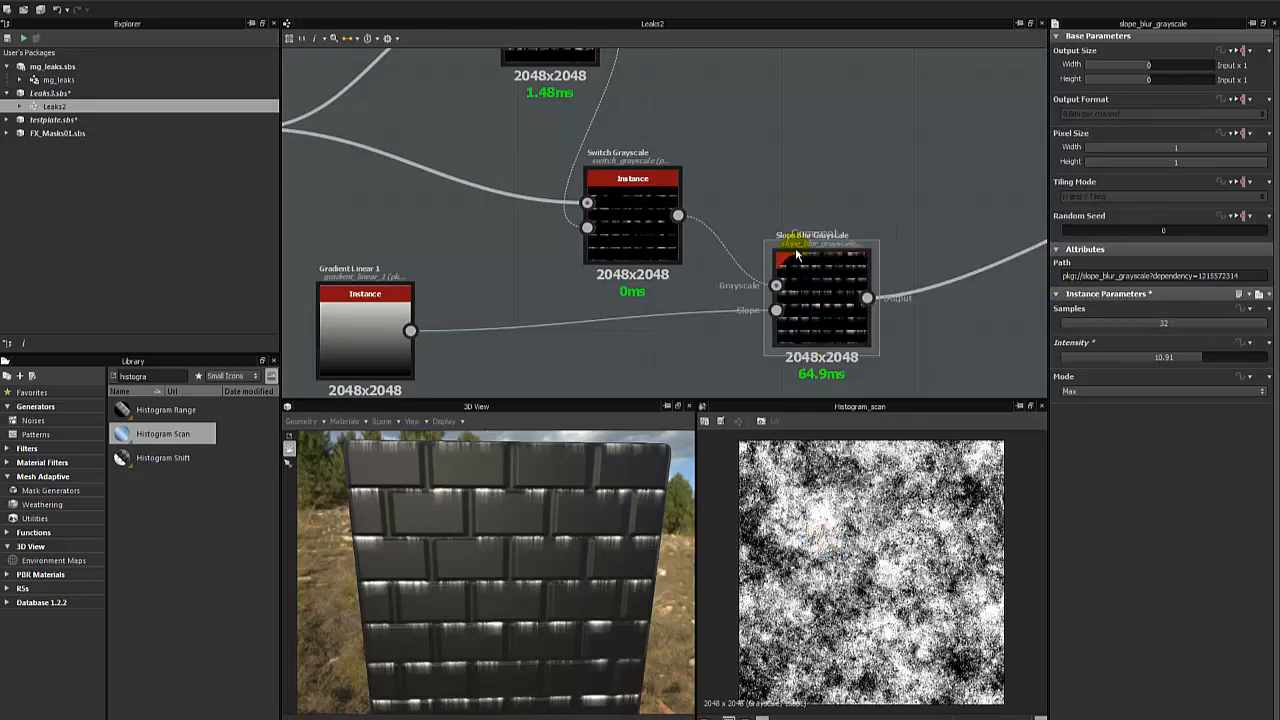
left_click(822, 305)
left_click(810, 232)
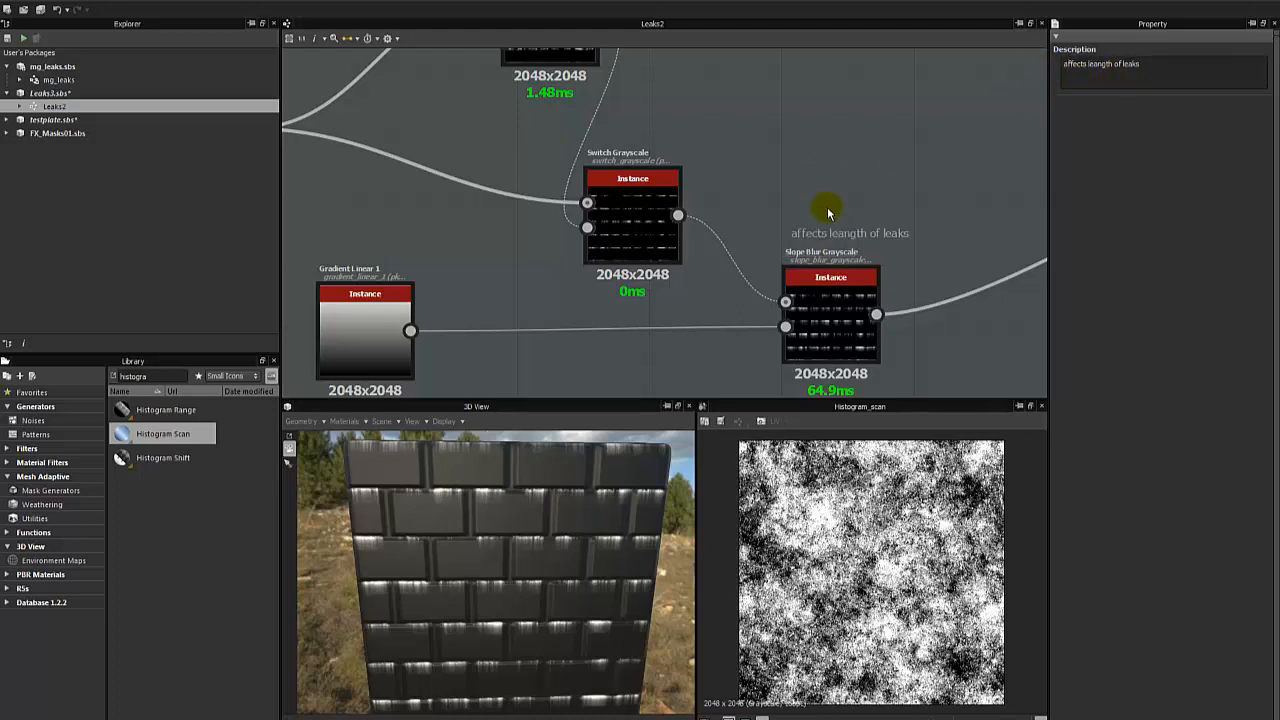
left_click(830, 320)
- Dock the Gradient Linear 1 node to the Slope Blur Grayscale and undock it again
scroll(703, 141, "down", 5)
left_click(566, 213)
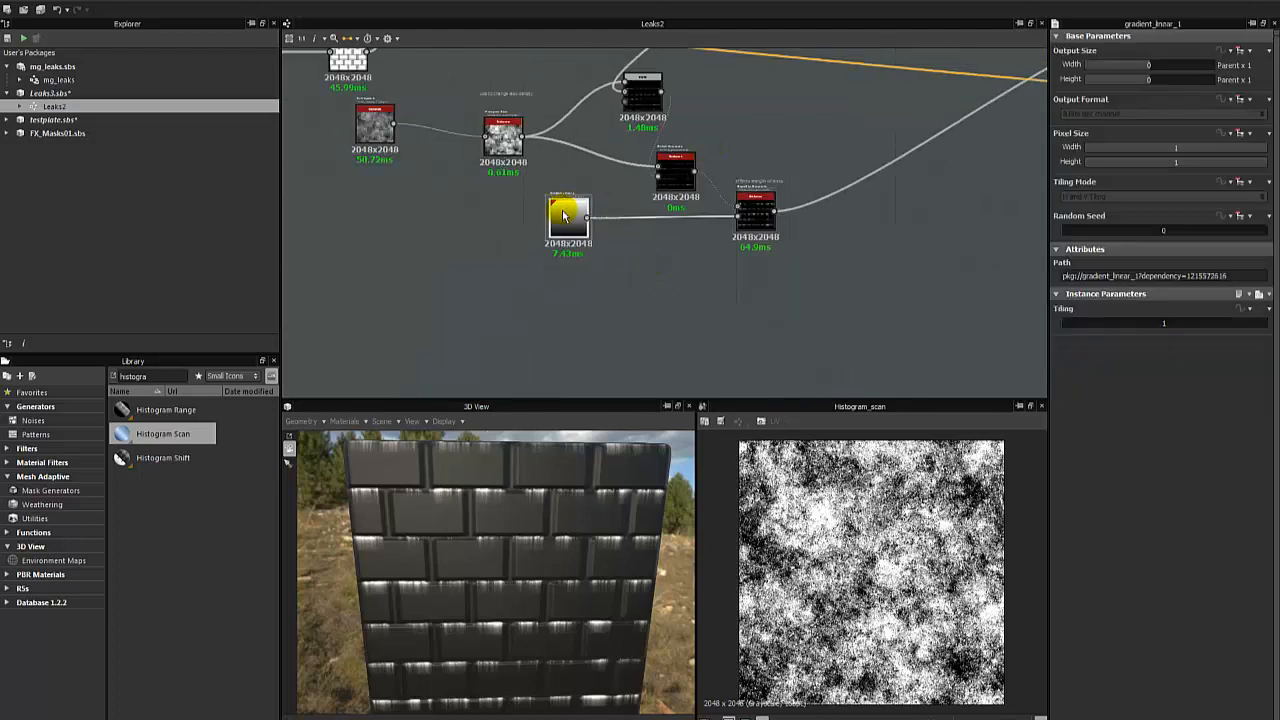
left_click_drag(566, 213, 698, 213)
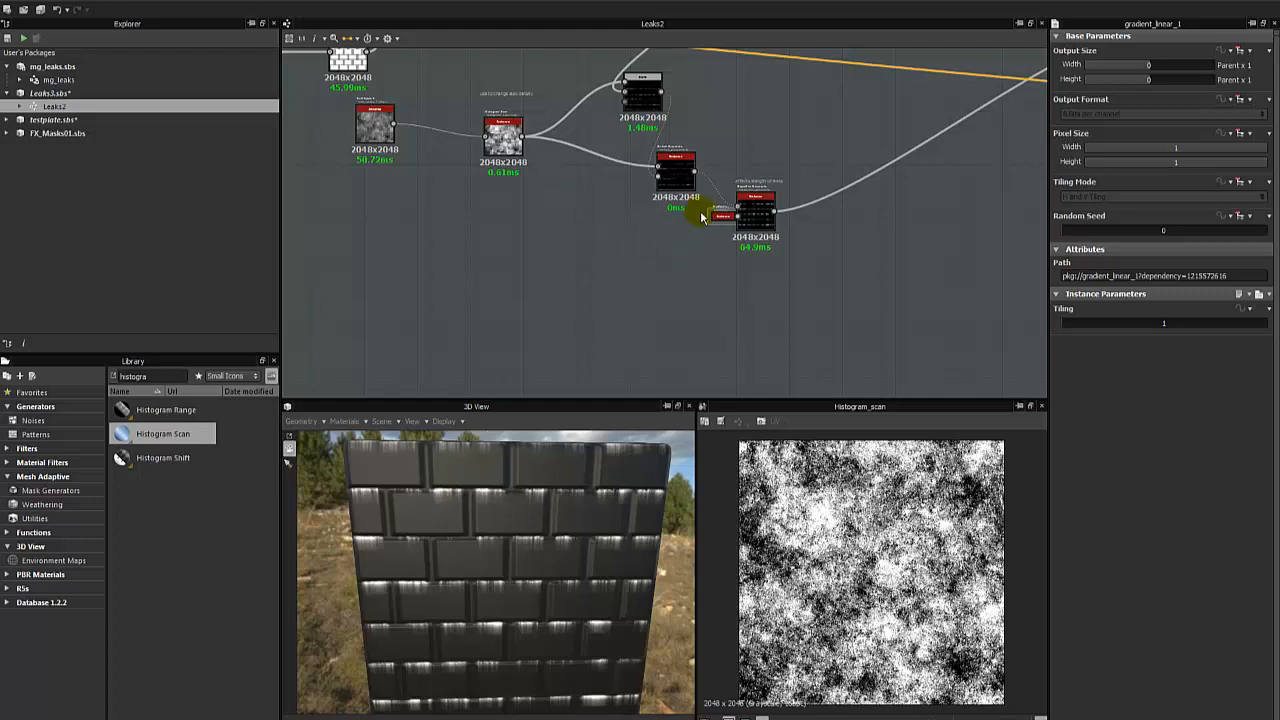
scroll(690, 215, "up", 3)
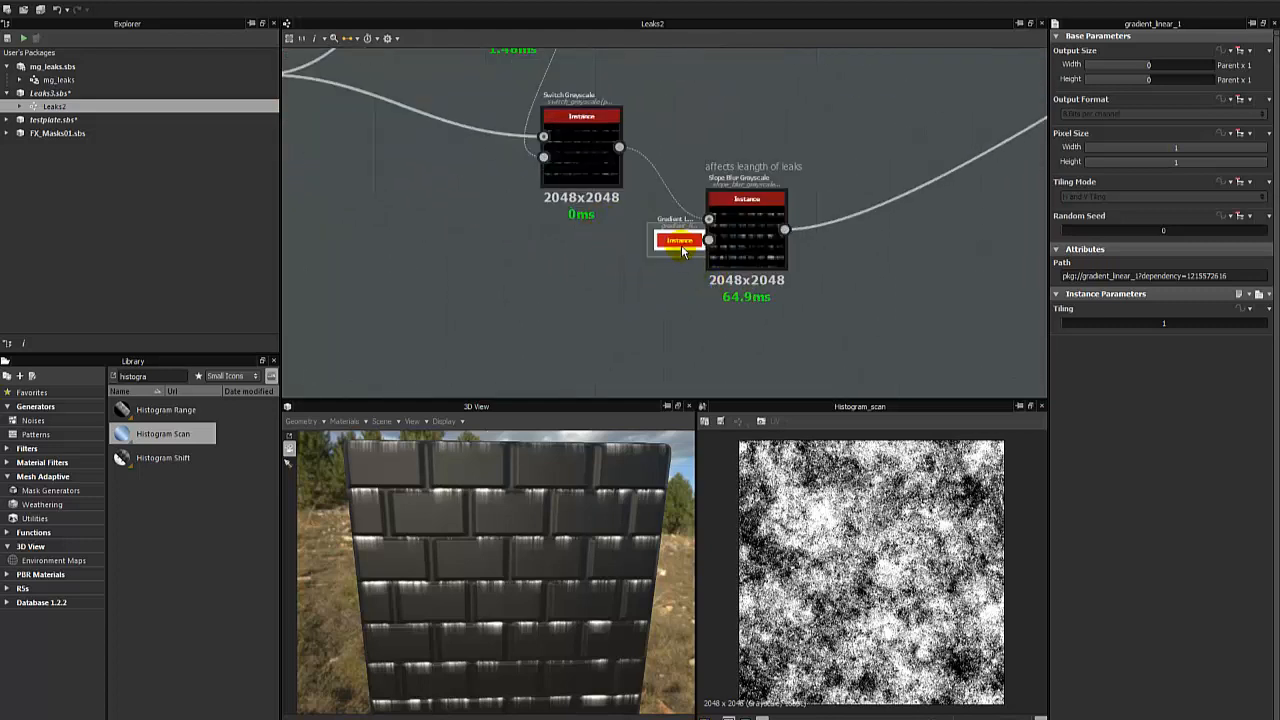
key("d")
- Override Gradient Linear 1's inherited Output Format with 16 Bits per Channel and preview the Slope Blur Grayscale
double_click(383, 249)
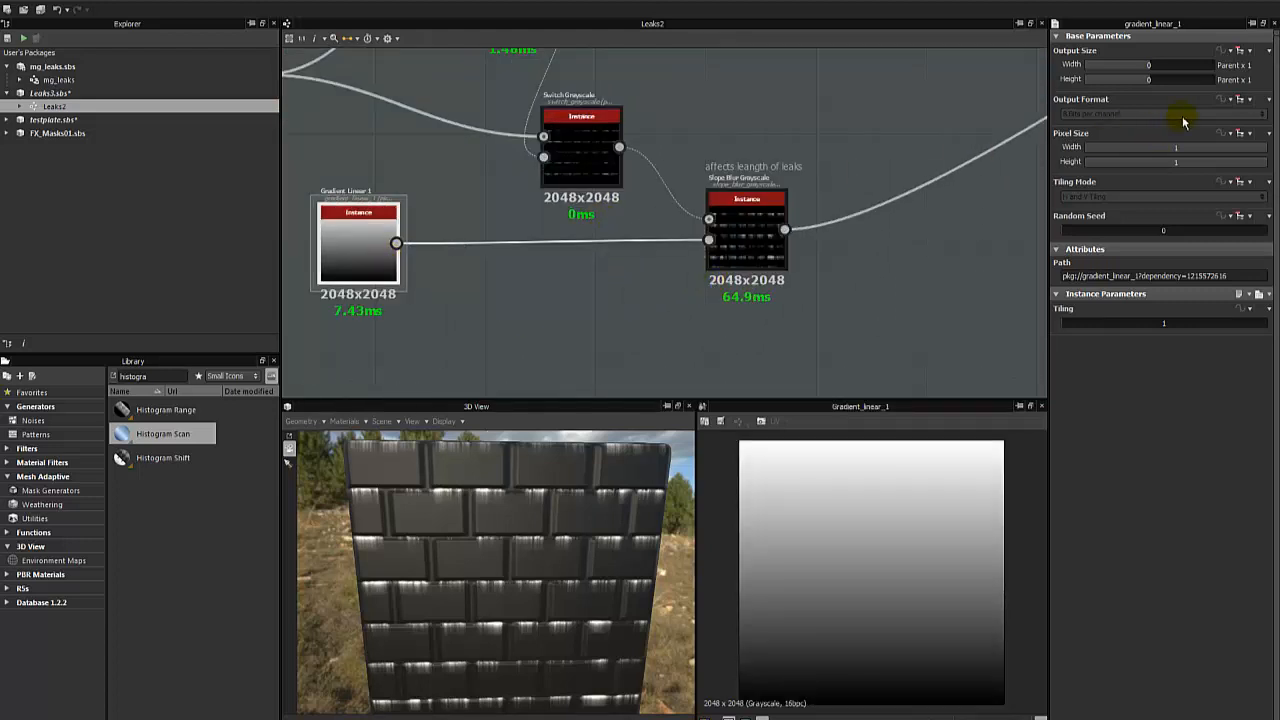
left_click(1247, 99)
left_click(1224, 131)
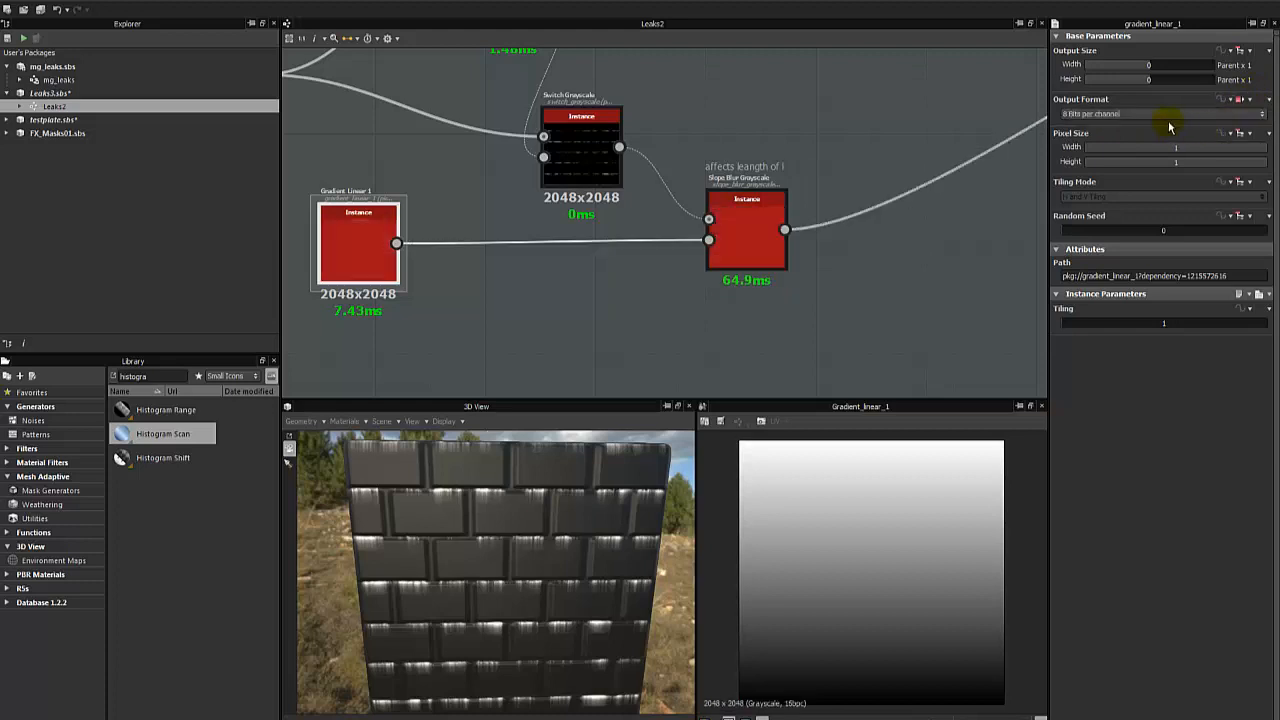
left_click(1164, 117)
left_click(1122, 129)
left_click(752, 246)
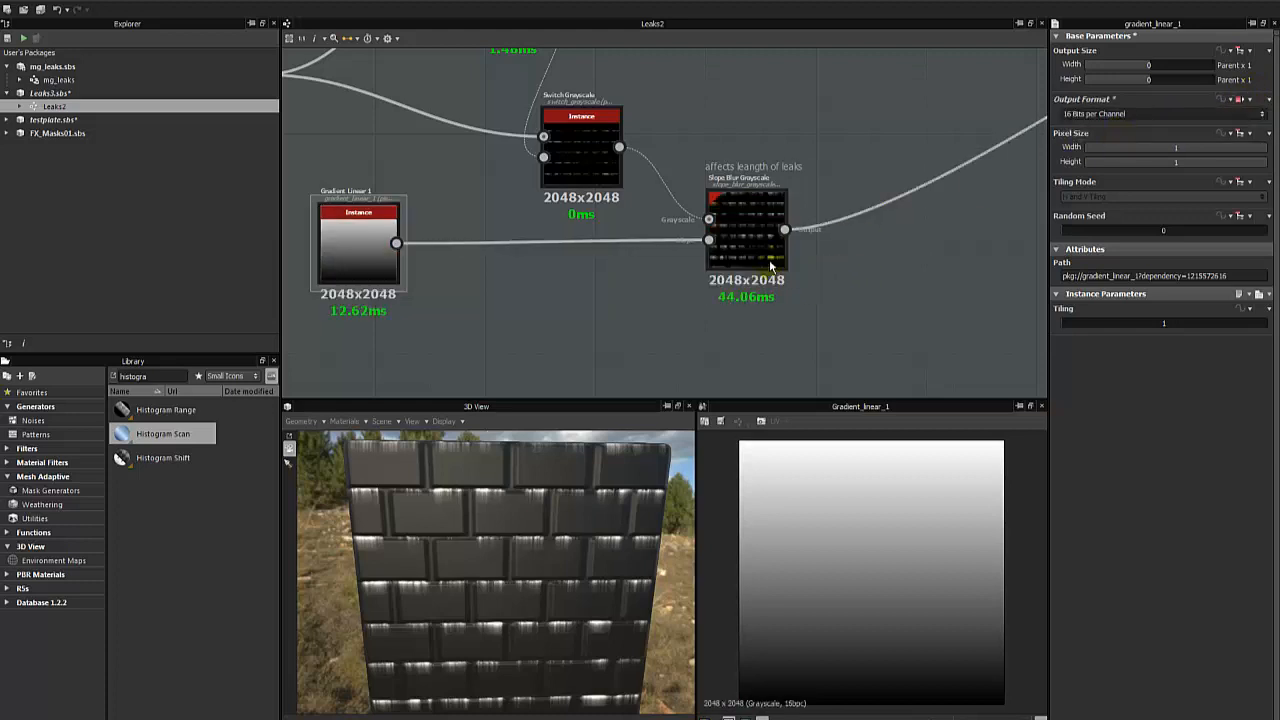
double_click(752, 244)
left_click(568, 310)
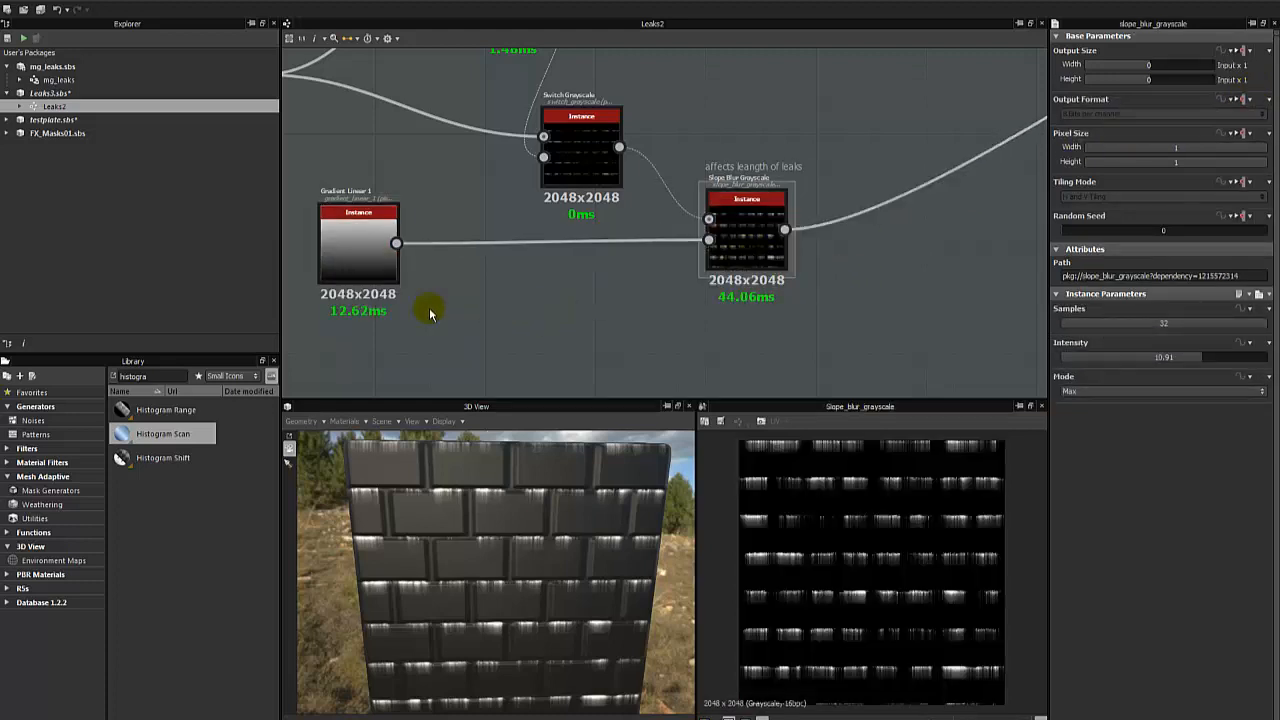
- Dock Gradient Linear 1 onto the Slope Blur Grayscale's slope input and select the blur node
left_click_drag(352, 261, 355, 260)
key("d")
left_click(731, 238)
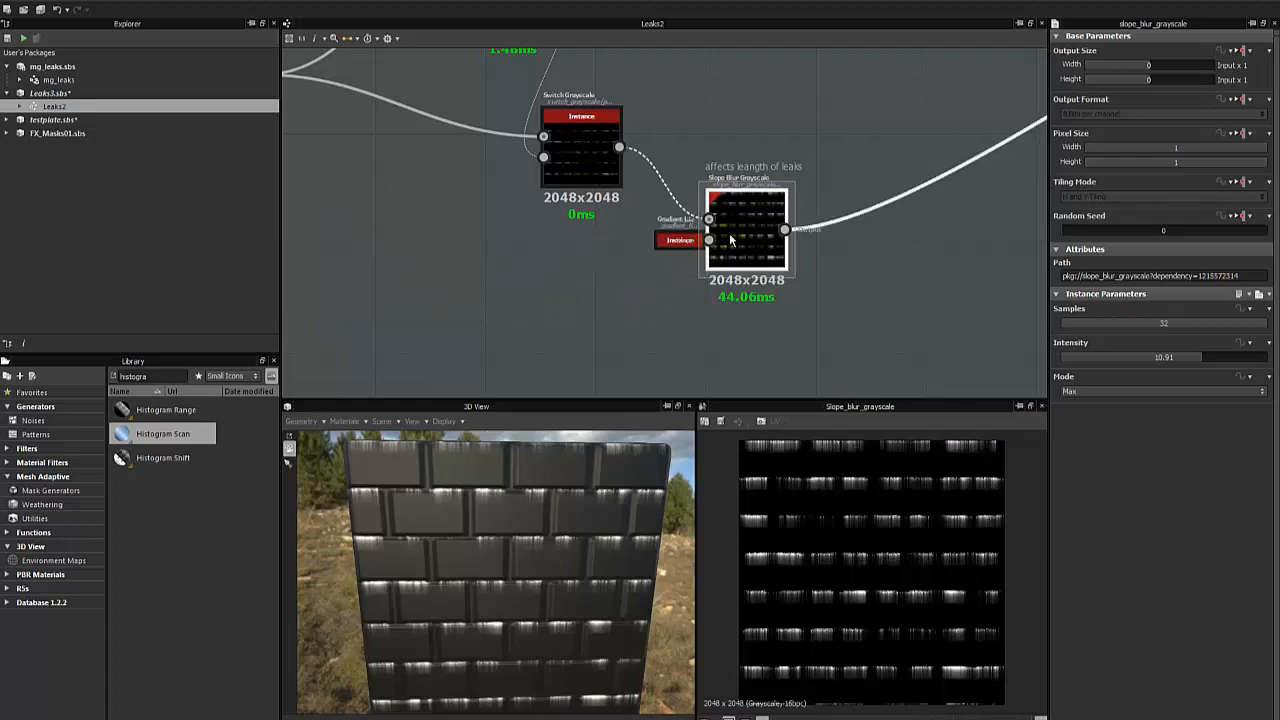
- Review the graph from the Slope Blur Grayscale to the outputs and inspect the leaks on the 3D brick wall
scroll(545, 286, "down", 5)
left_click(476, 301)
scroll(782, 234, "up", 4)
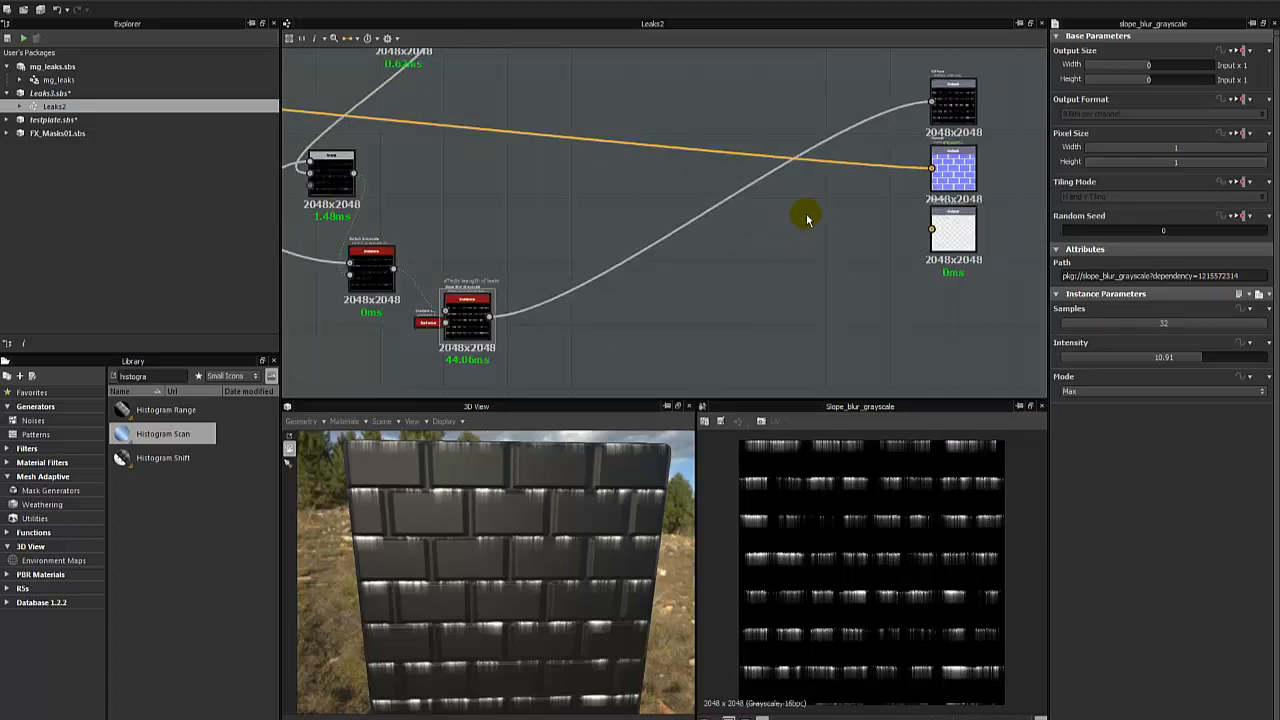
left_click(796, 228)
left_click(796, 226)
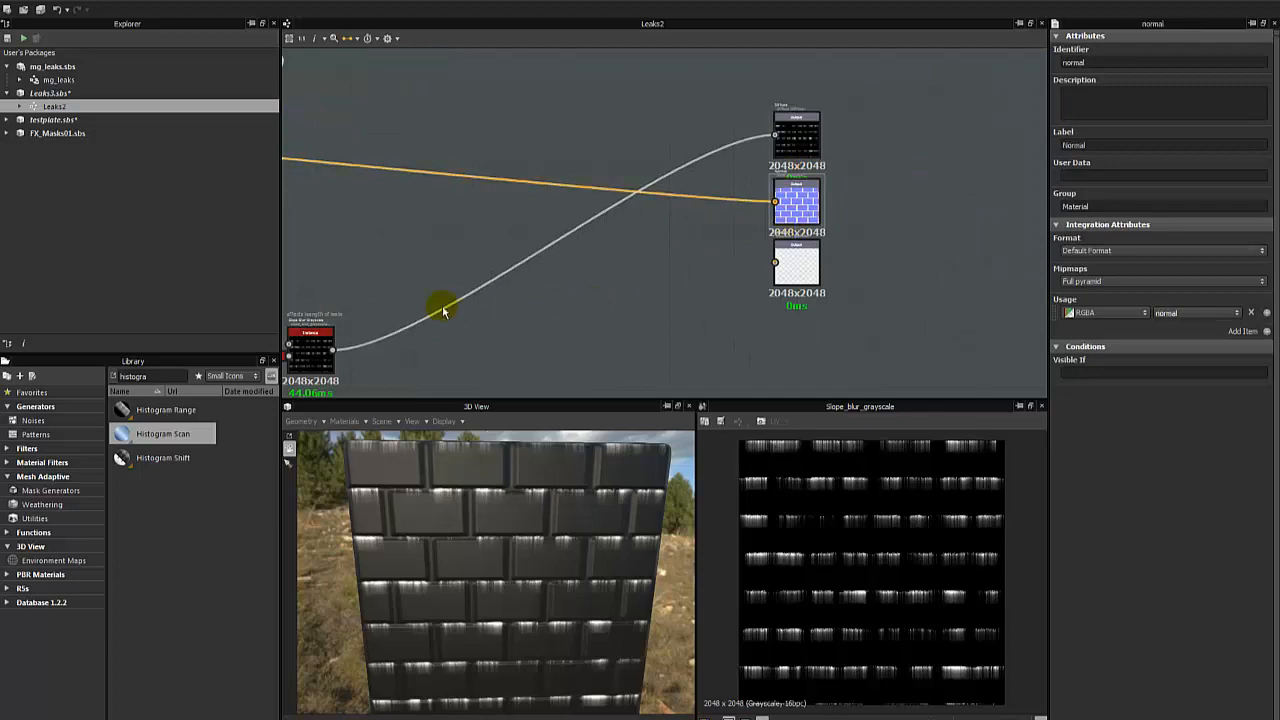
middle_click_drag(443, 306, 581, 239)
left_click_drag(534, 537, 515, 525)
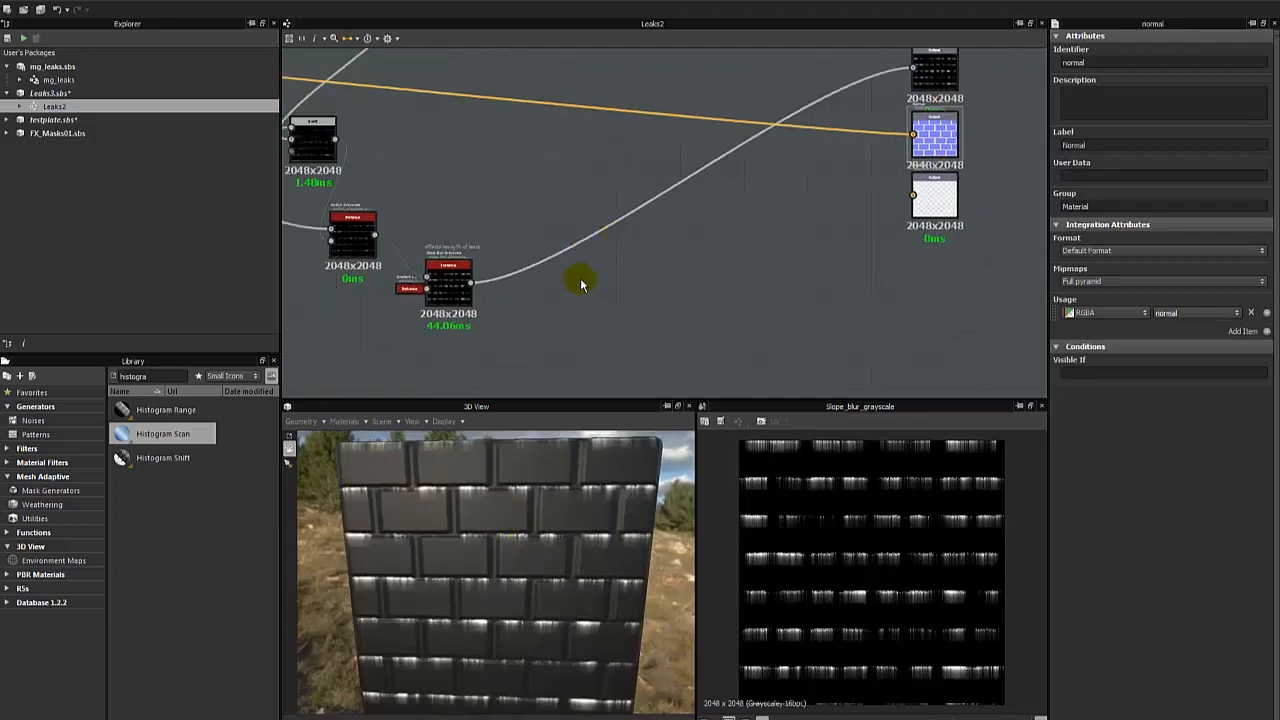
scroll(594, 278, "down", 5)
middle_click_drag(577, 203, 707, 228)
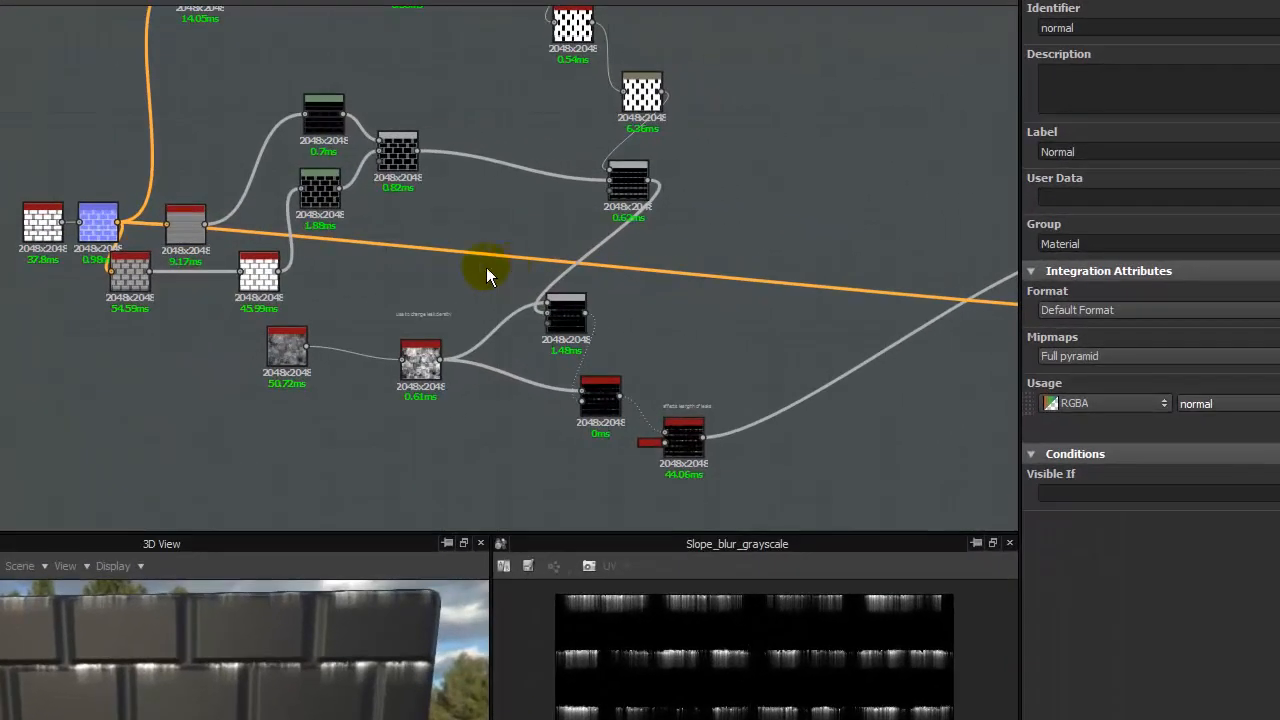
- Nudge the "use to change leak density" comment above the Histogram Scan and select the "Controls Mask growth for vertical areas" comment
left_click_drag(409, 312, 414, 320)
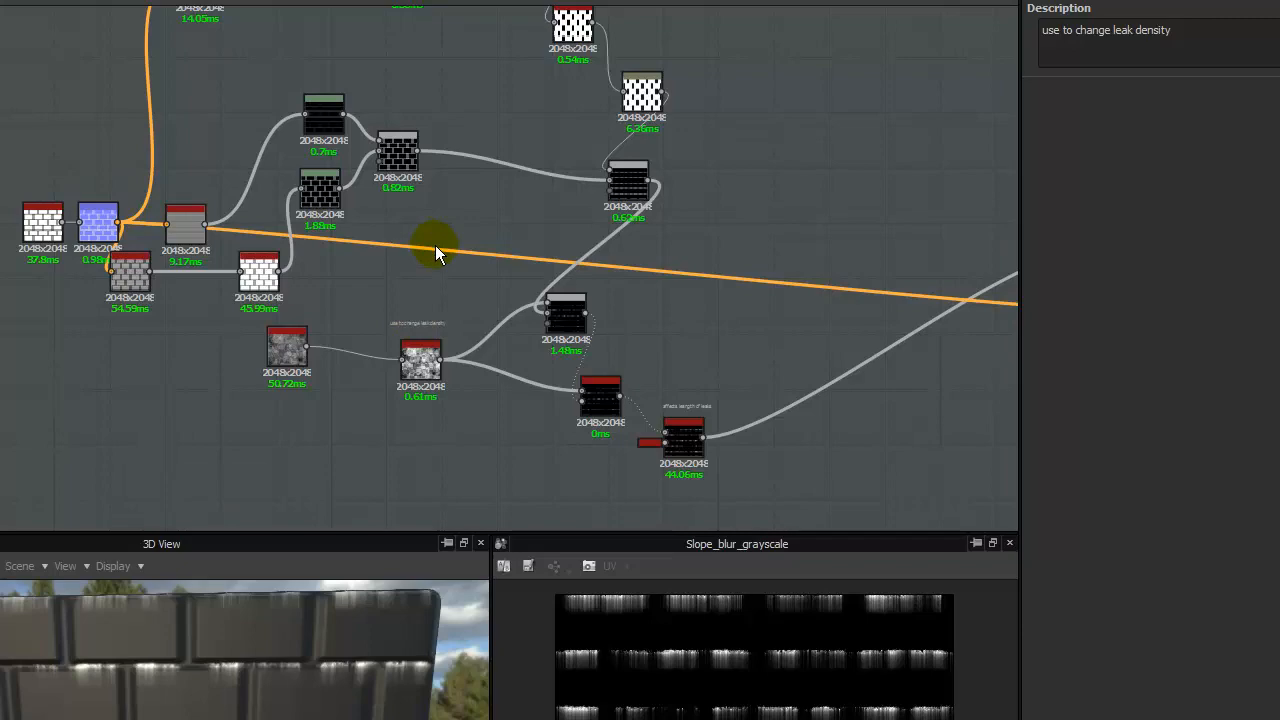
middle_click_drag(490, 242, 397, 478)
left_click_drag(75, 63, 439, 270)
left_click(268, 298)
middle_click_drag(386, 242, 379, 101)
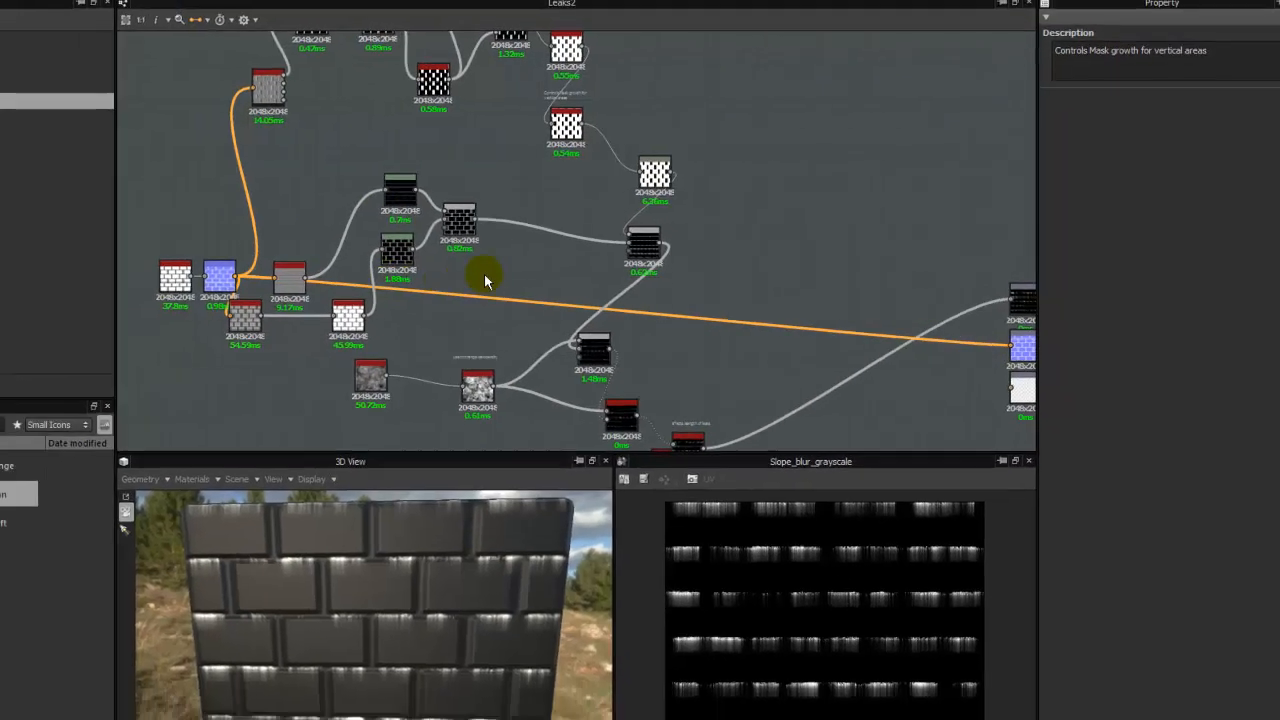
- Select the Slope Blur Grayscale node and review its Samples, Intensity and Mode parameters
scroll(335, 312, "up", 1)
middle_click_drag(388, 352, 330, 184)
middle_click_drag(737, 230, 640, 182)
scroll(653, 151, "up", 2)
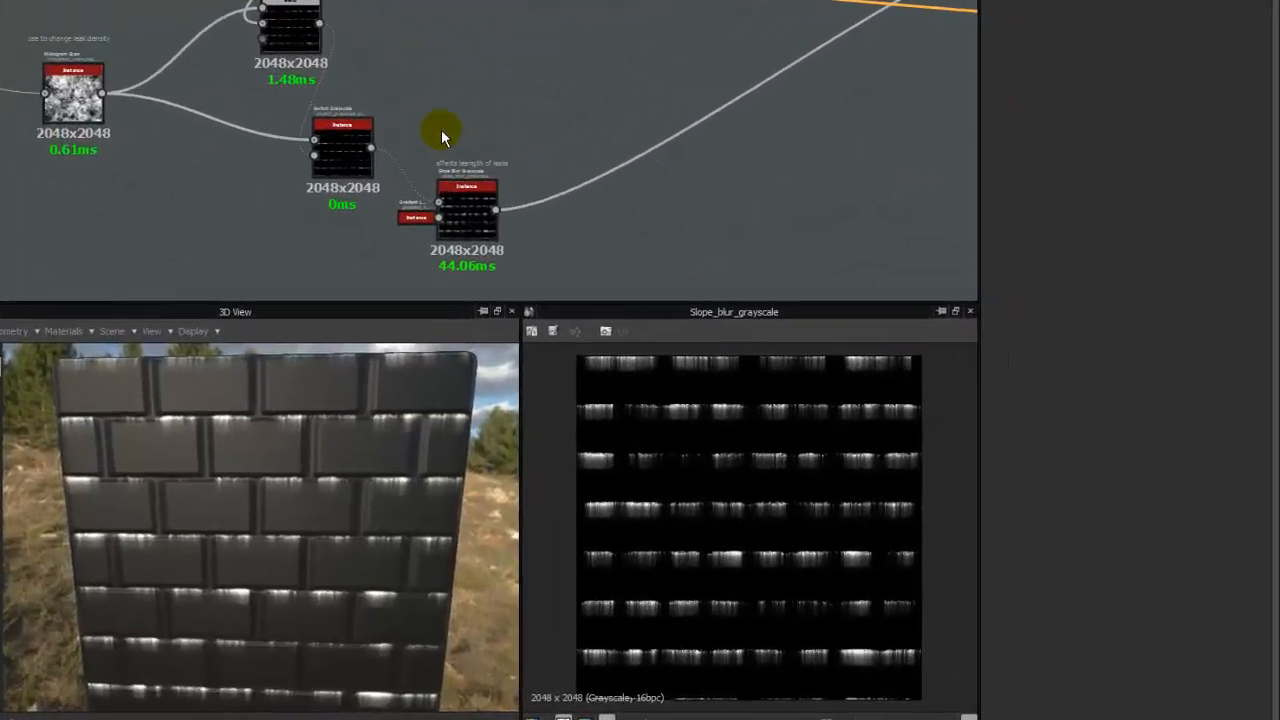
middle_click_drag(638, 272, 614, 160)
scroll(606, 160, "up", 4)
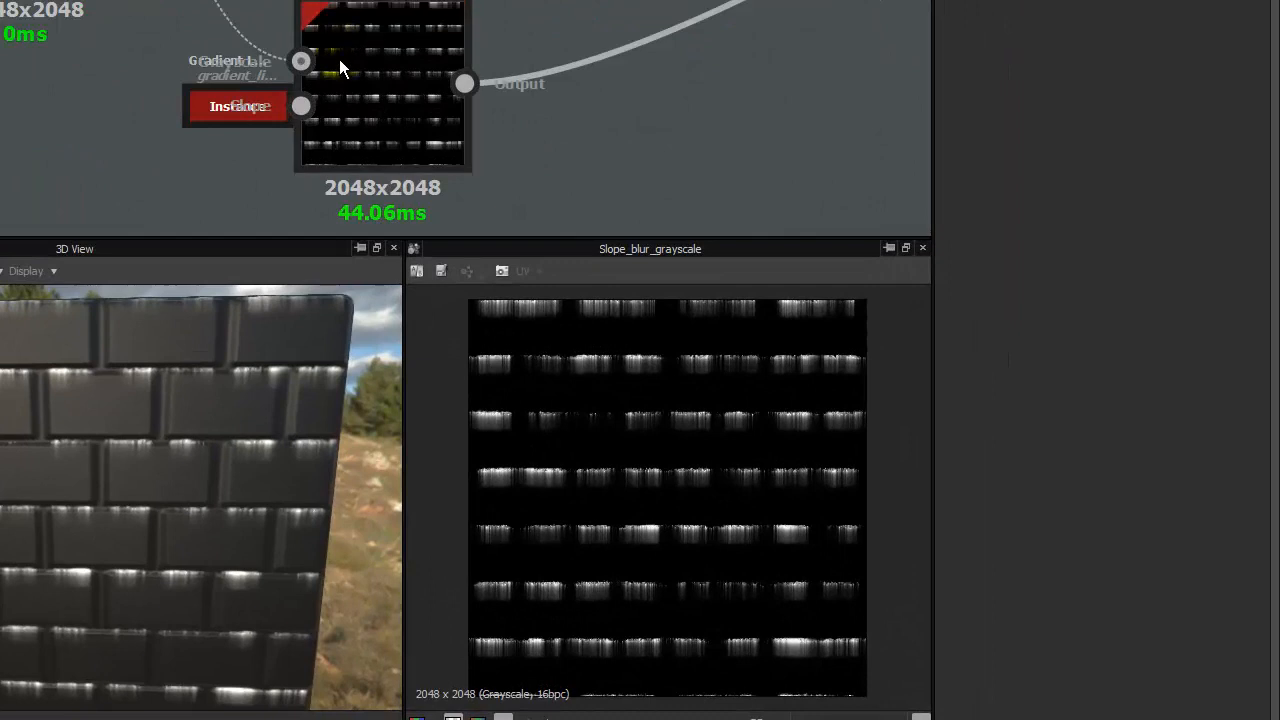
left_click(340, 62)
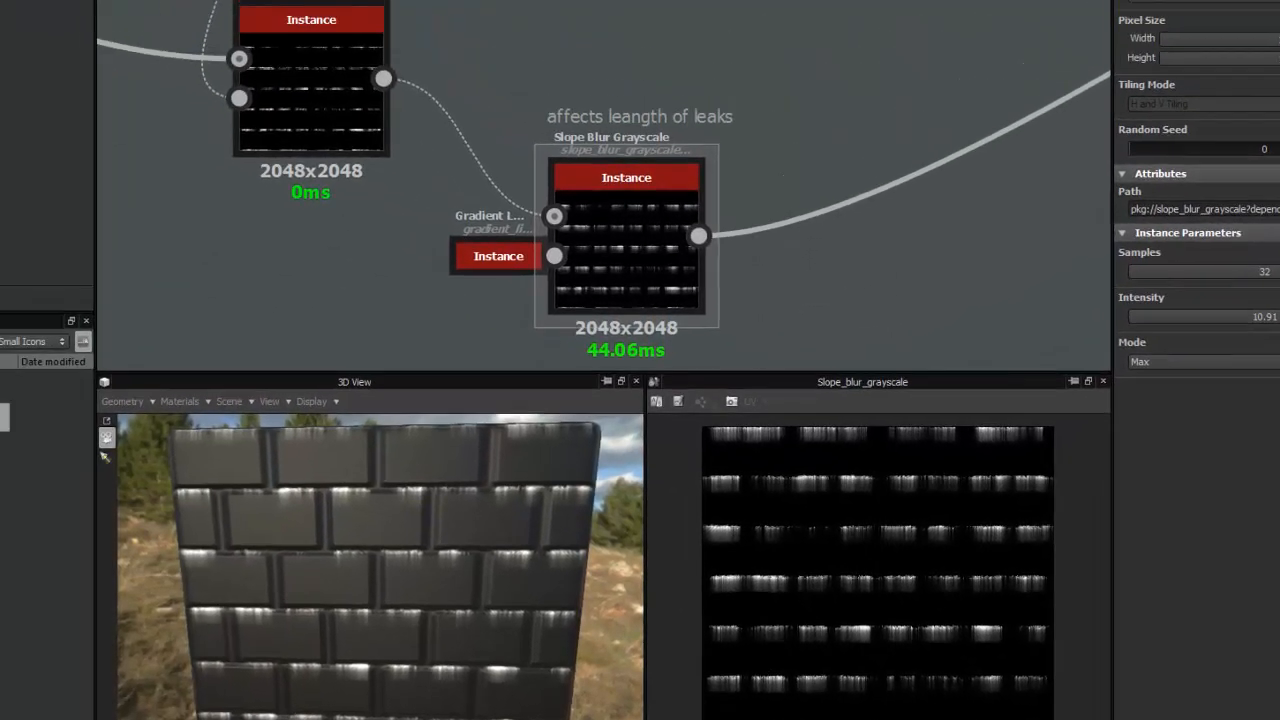
- Switch to the web browser and search Google Images for "water leaks on walls"
left_click_drag(1279, 200, 830, 36)
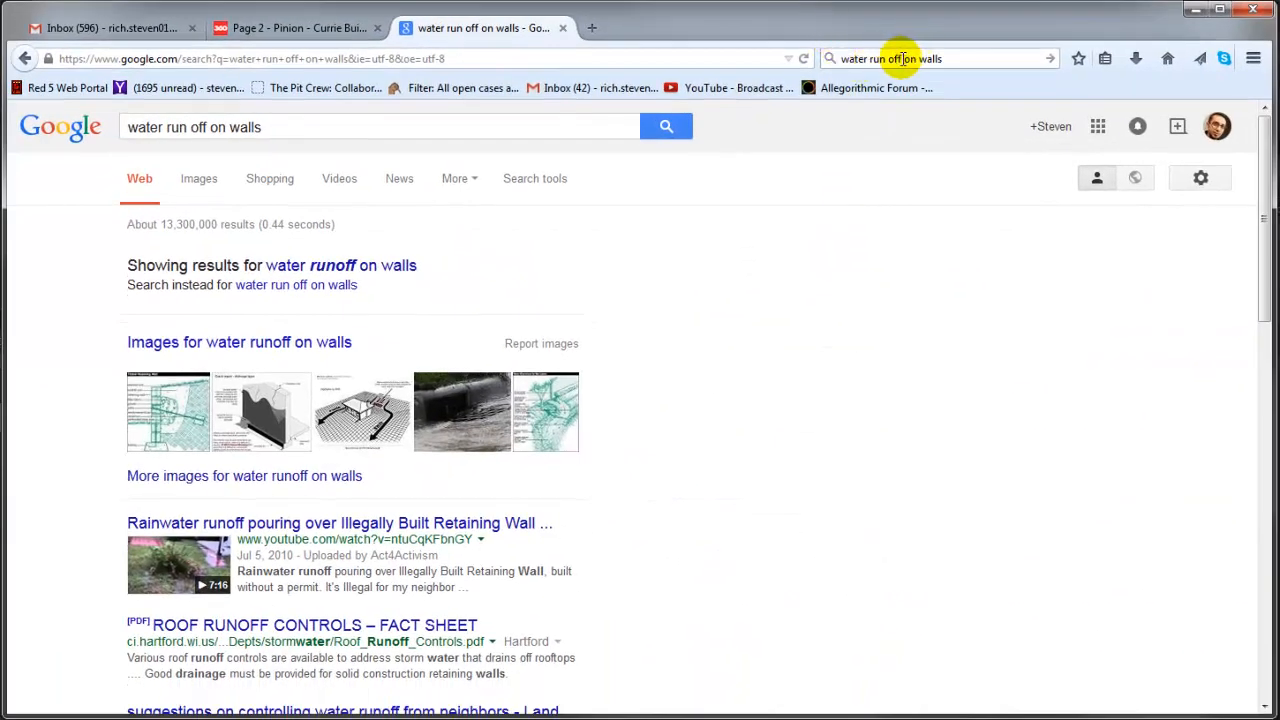
left_click_drag(903, 59, 869, 59)
key("BackSpace")
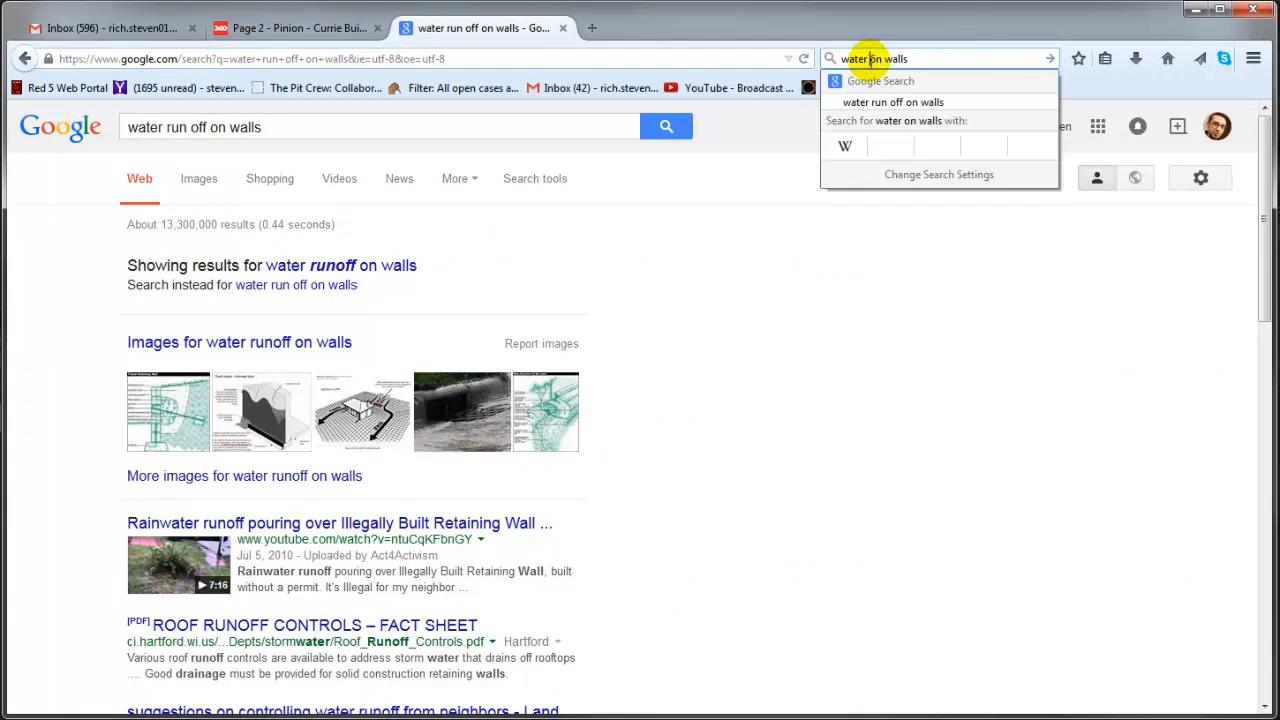
type("leaks")
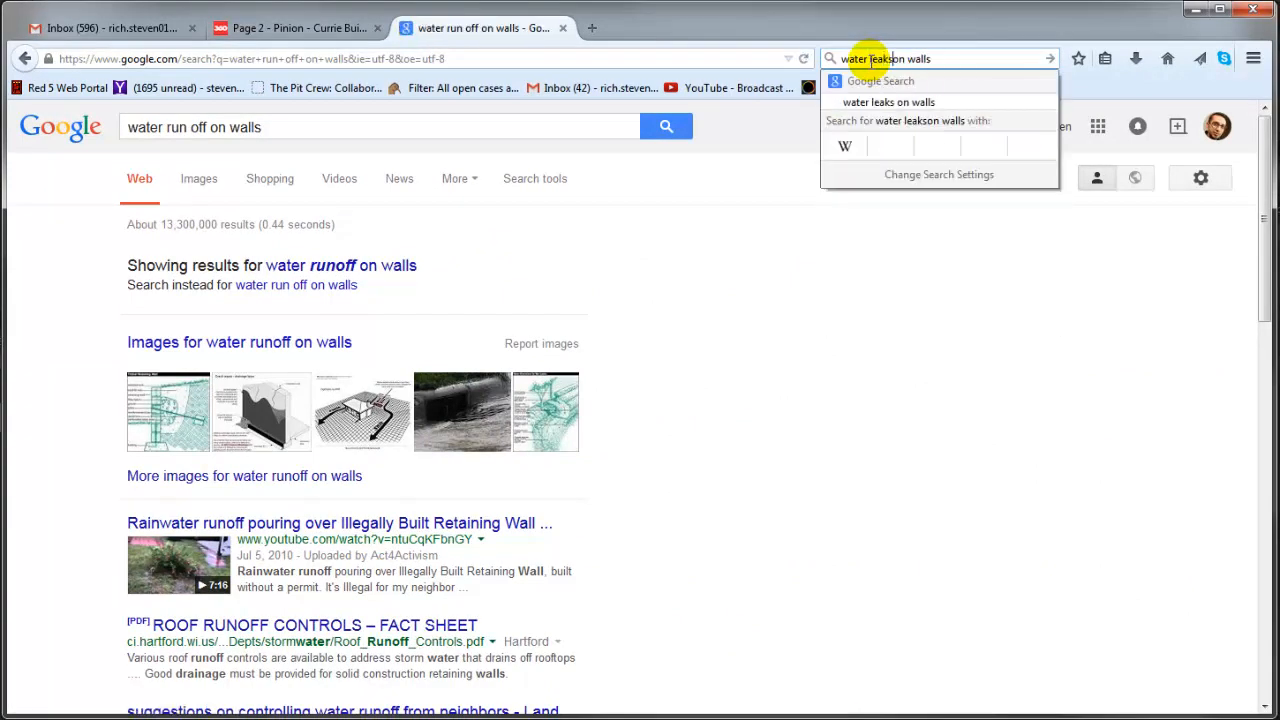
key("Return")
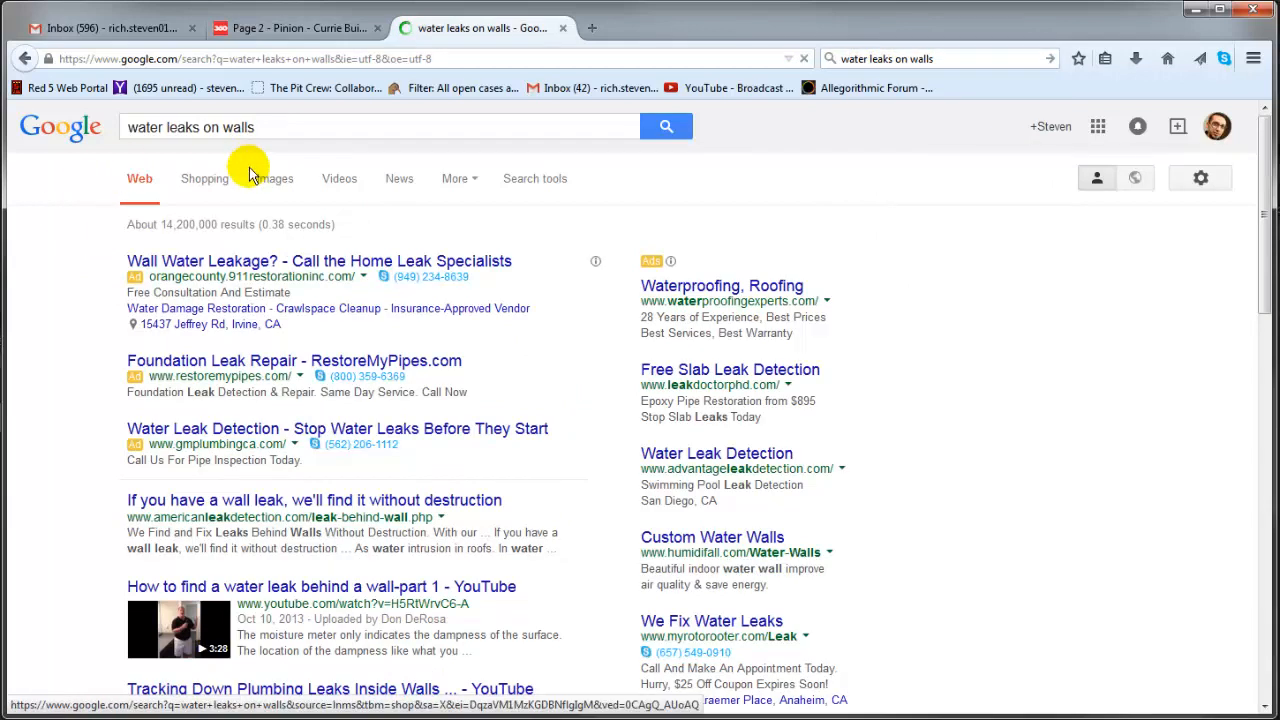
left_click(272, 180)
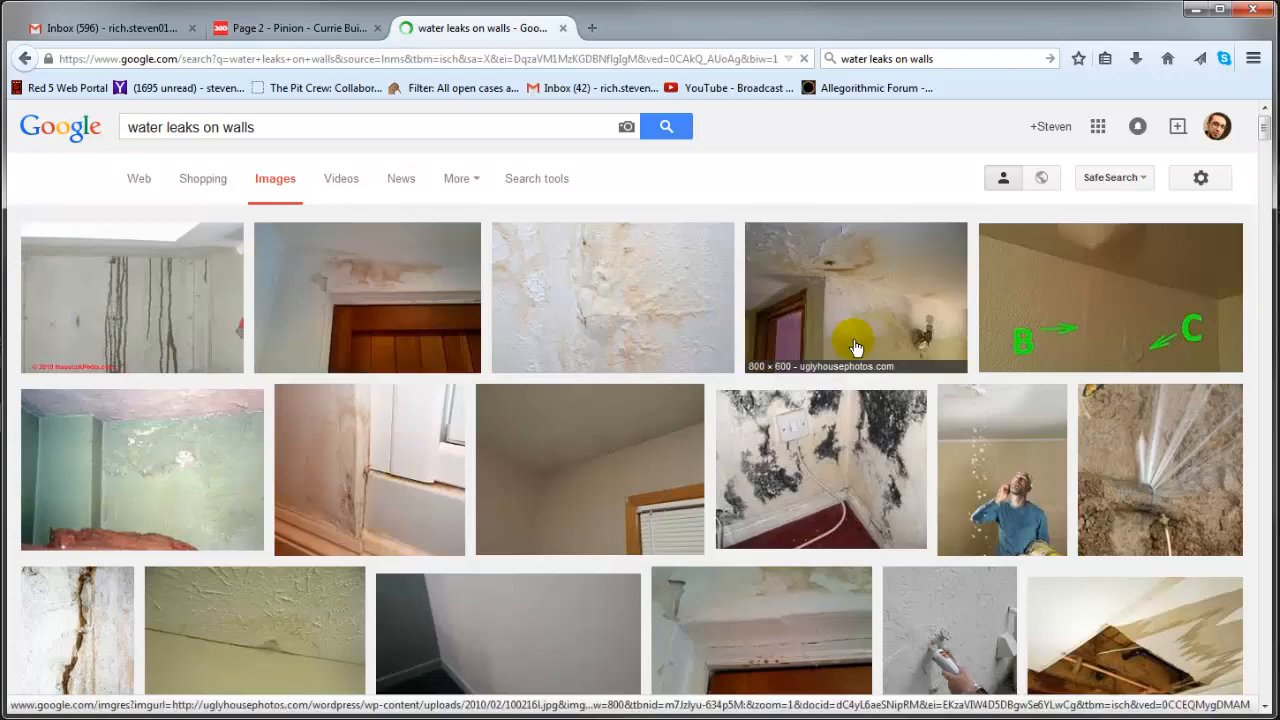
- Browse the image results for leak references and enlarge the Ugly House Photos water damage picture
scroll(677, 177, "down", 1)
scroll(640, 177, "up", 1)
scroll(337, 380, "down", 4)
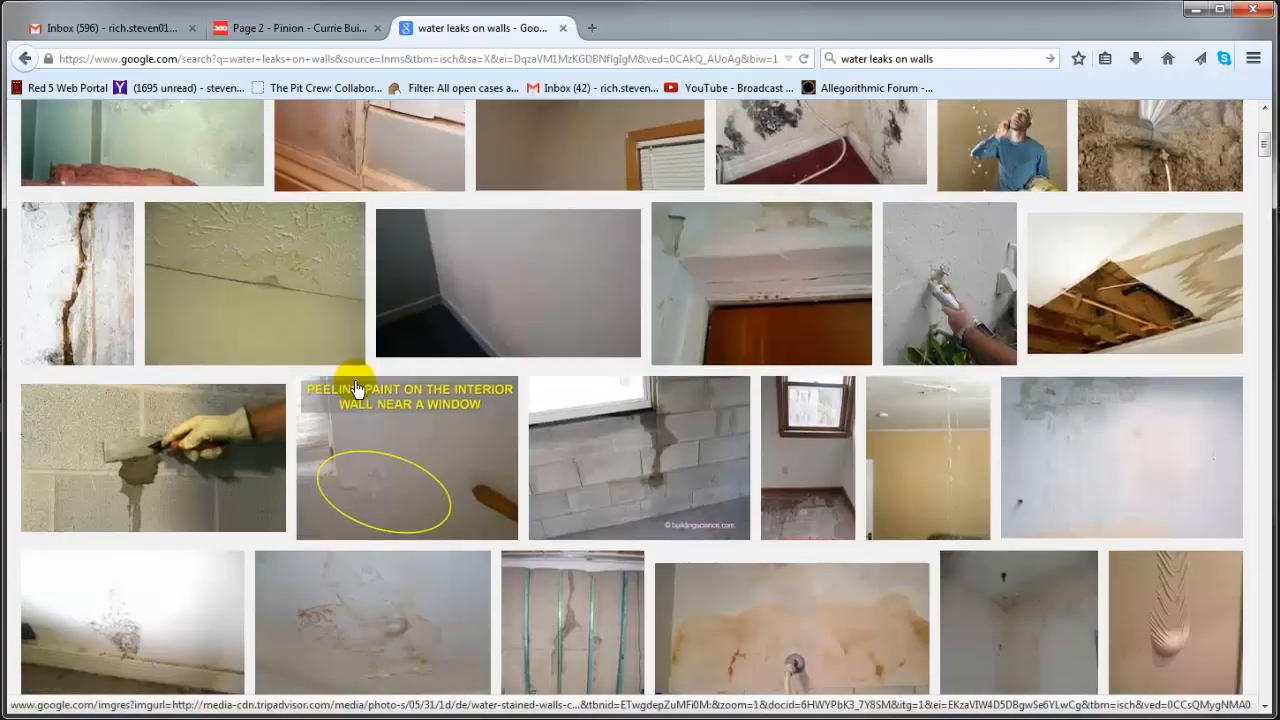
scroll(245, 430, "down", 3)
left_click(298, 338)
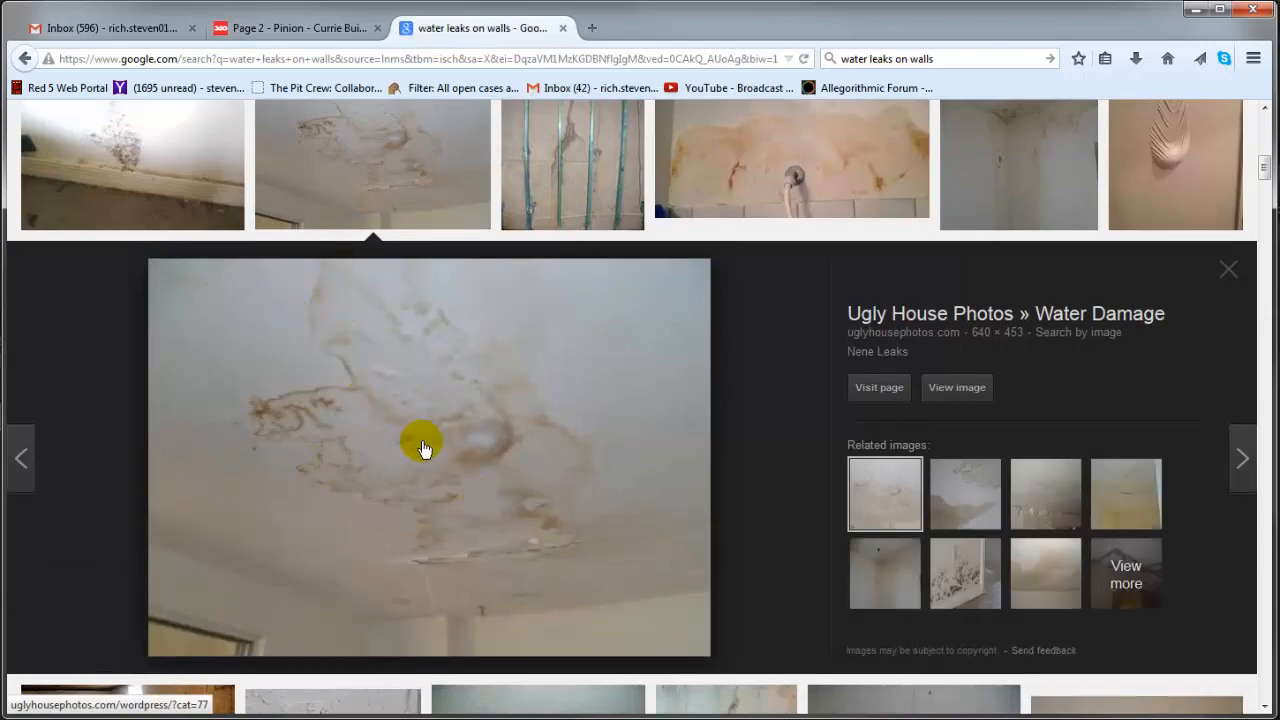
scroll(440, 445, "down", 2)
scroll(472, 440, "down", 1)
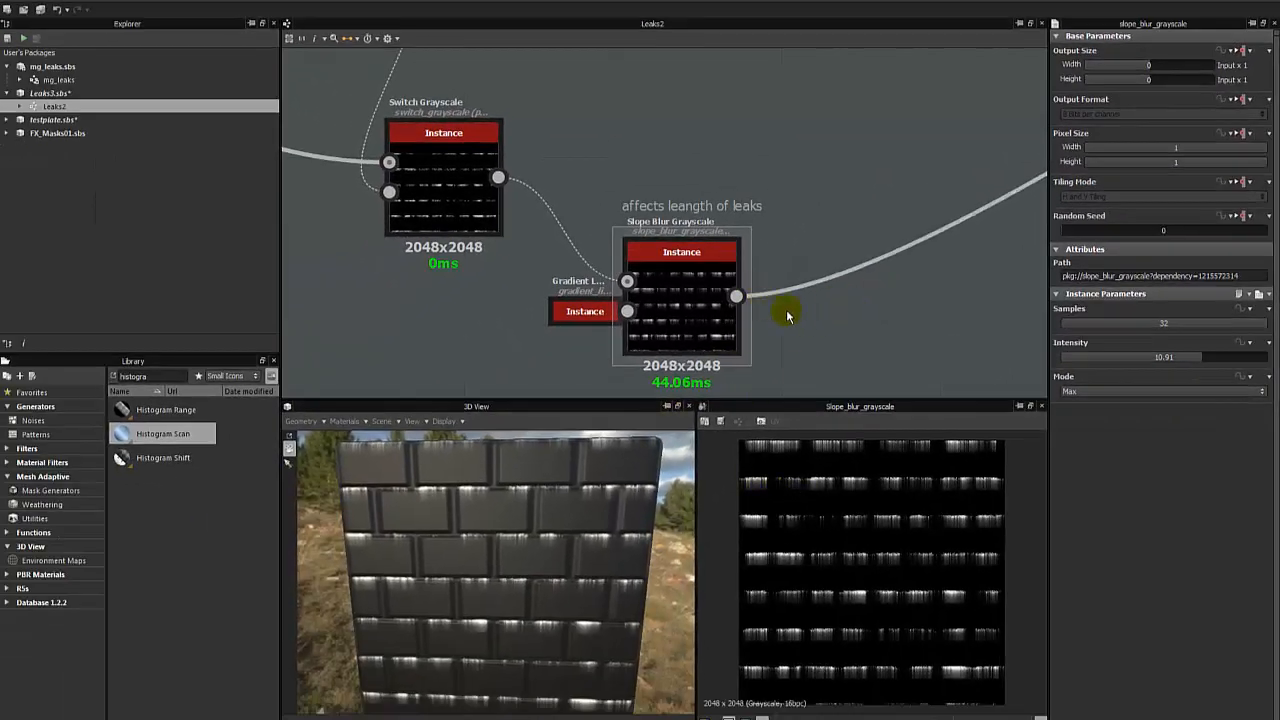
- Return to Substance Designer, add a Warp node below the Switch Grayscale and preview it
scroll(862, 516, "up", 5)
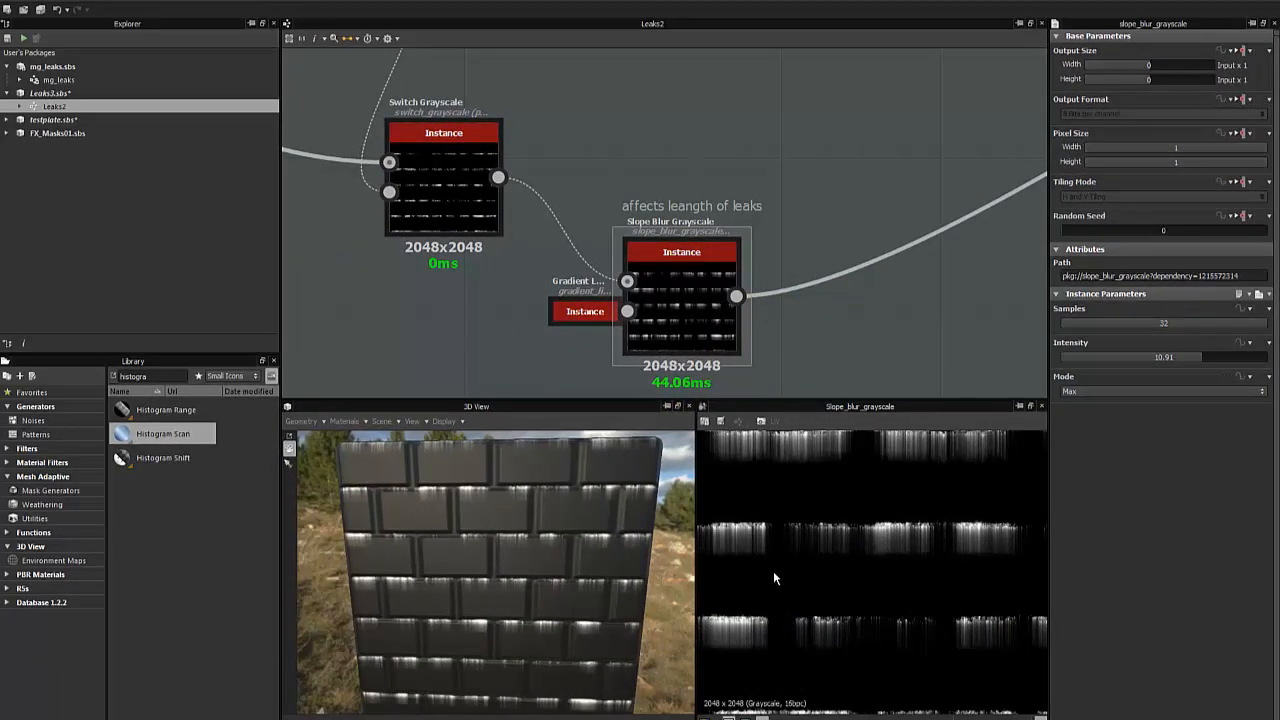
scroll(896, 547, "up", 3)
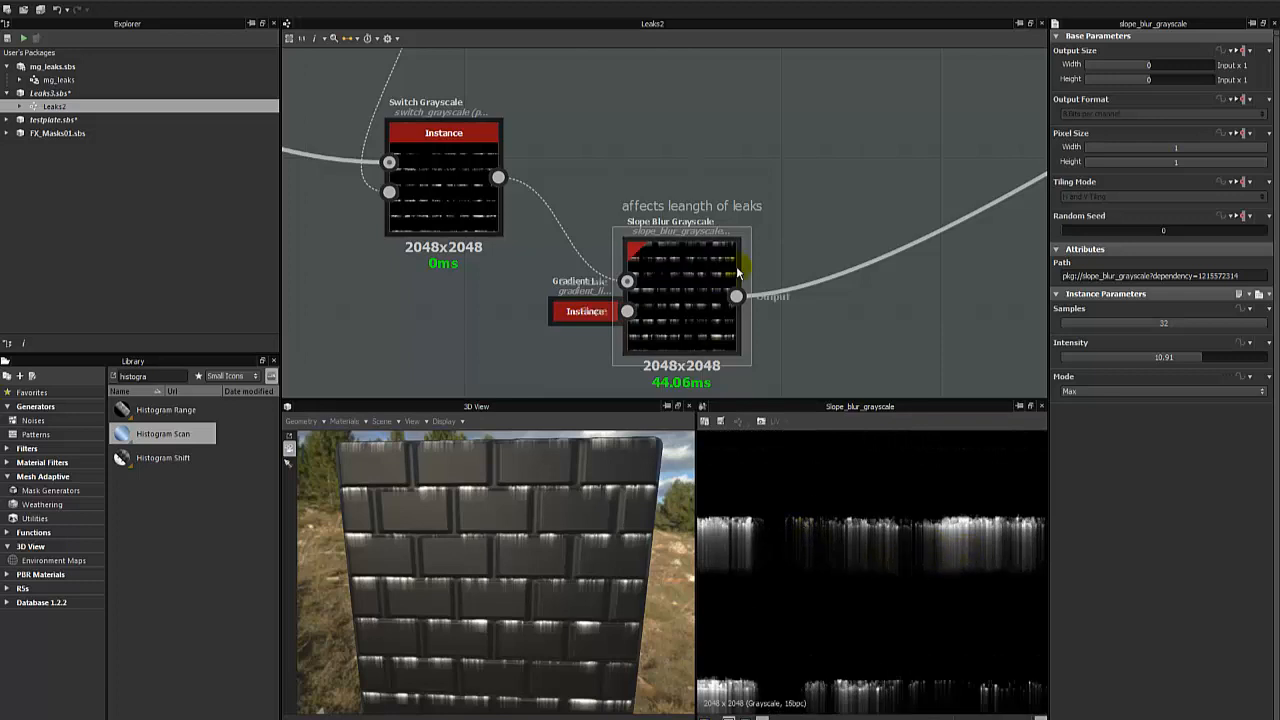
middle_click_drag(575, 234, 737, 246)
scroll(737, 246, "down", 4)
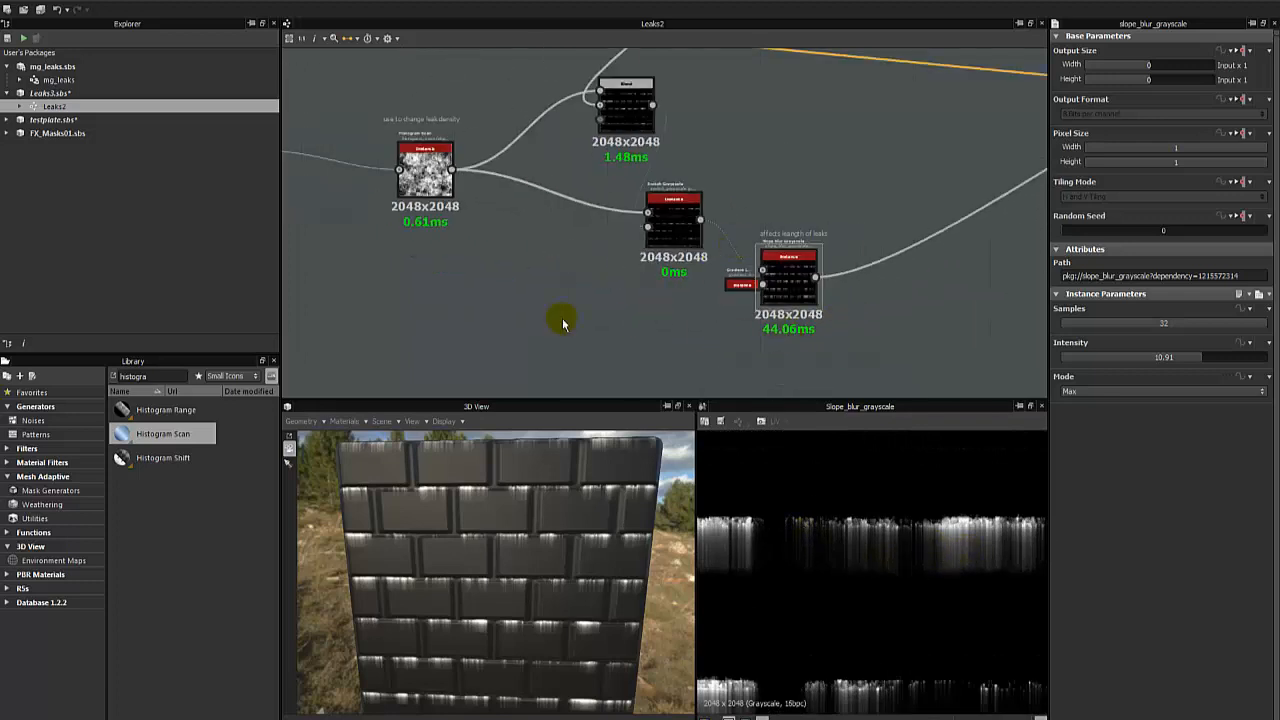
right_click(510, 266)
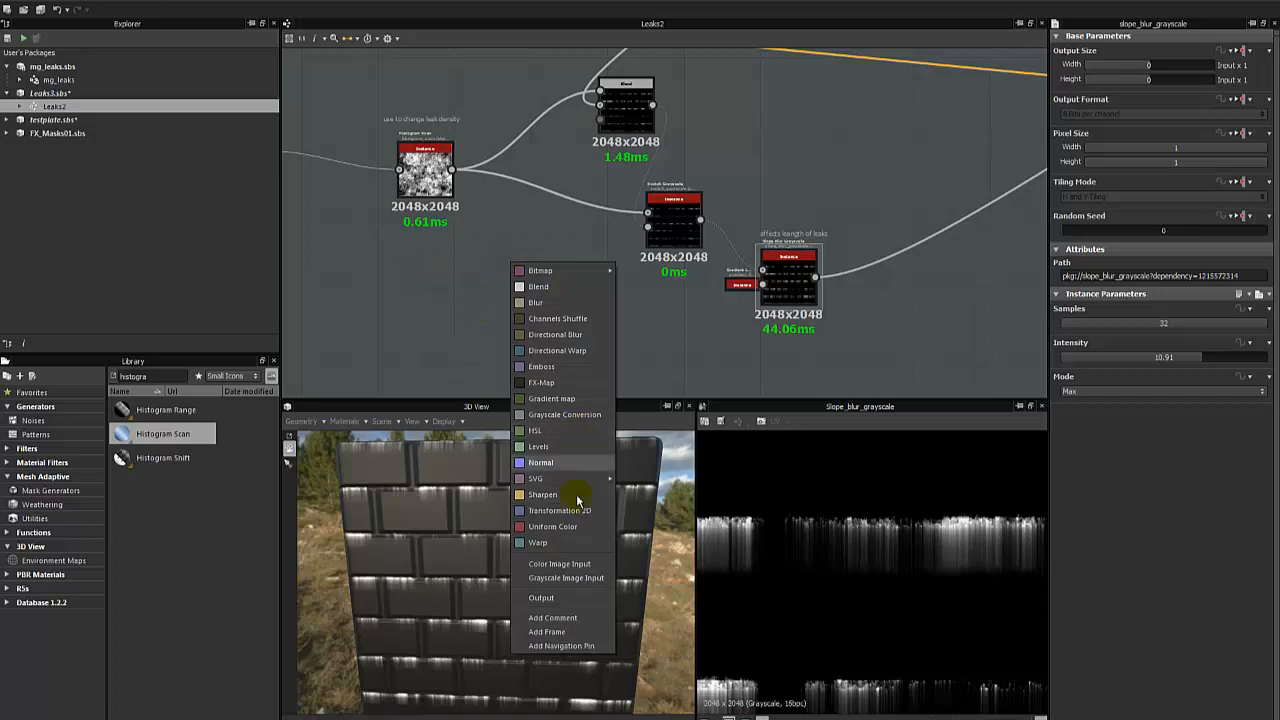
left_click(562, 542)
left_click_drag(505, 260, 648, 304)
double_click(540, 280)
scroll(548, 287, "up", 2)
scroll(548, 287, "down", 2)
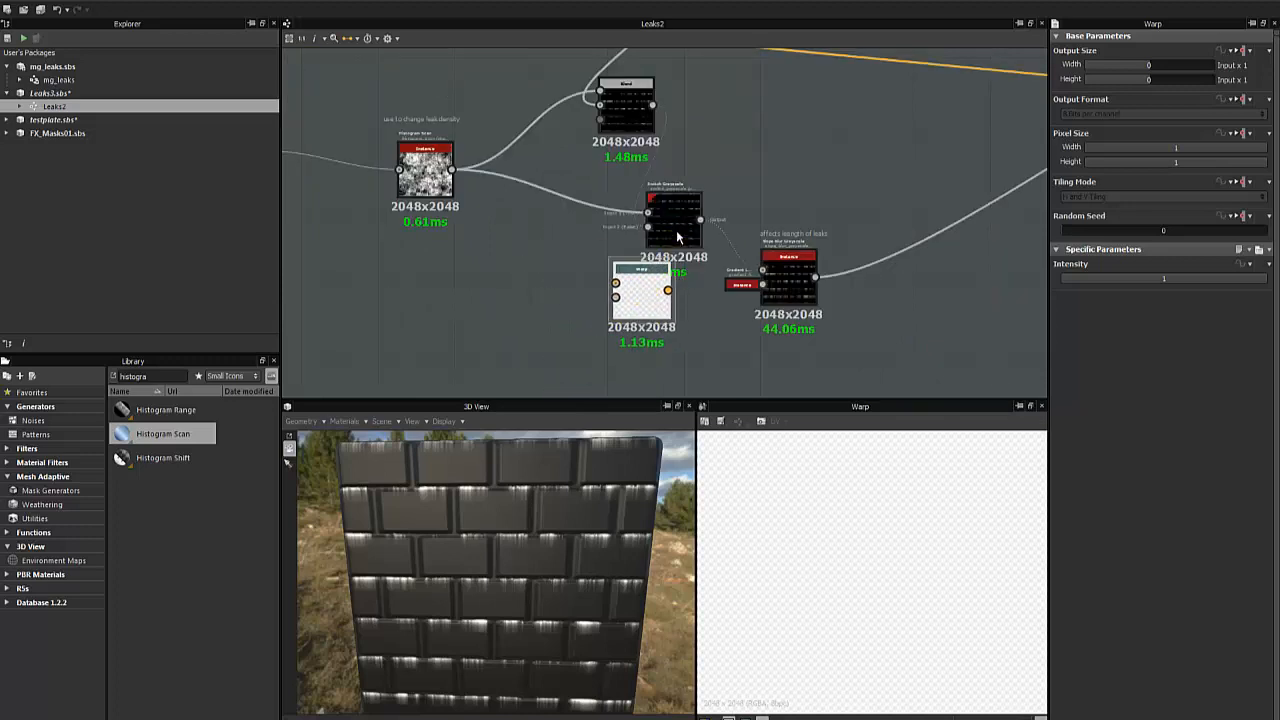
- Preview the Switch Grayscale and subtracting Blend outputs, and move the Warp node beside that Blend
double_click(675, 236)
middle_click_drag(616, 177, 498, 297)
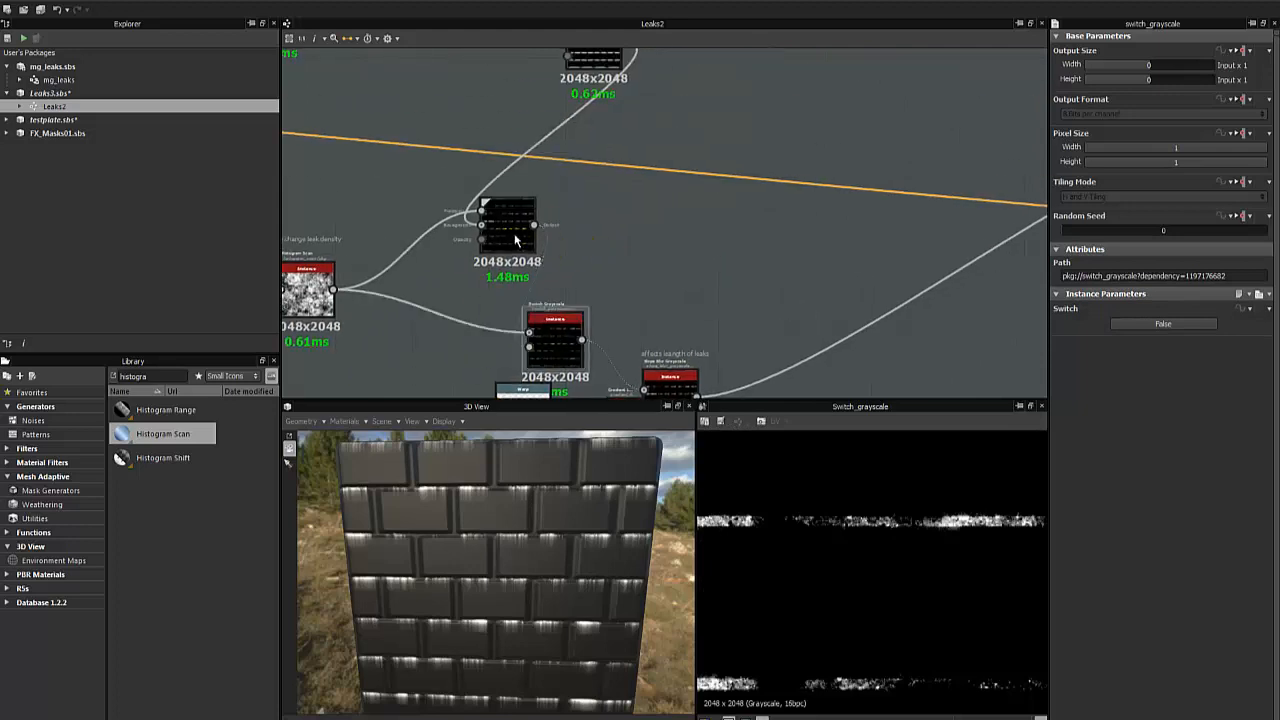
double_click(511, 232)
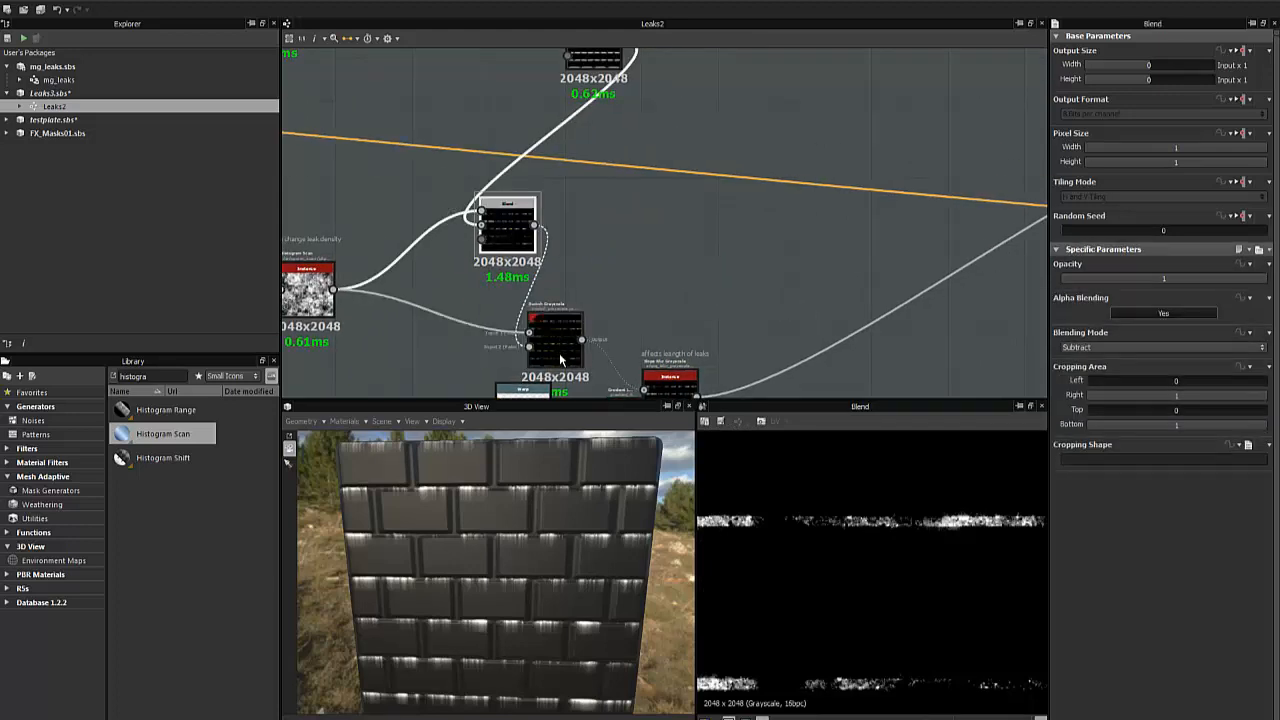
scroll(558, 353, "up", 4)
scroll(558, 353, "down", 5)
left_click(532, 384)
left_click_drag(532, 384, 623, 248)
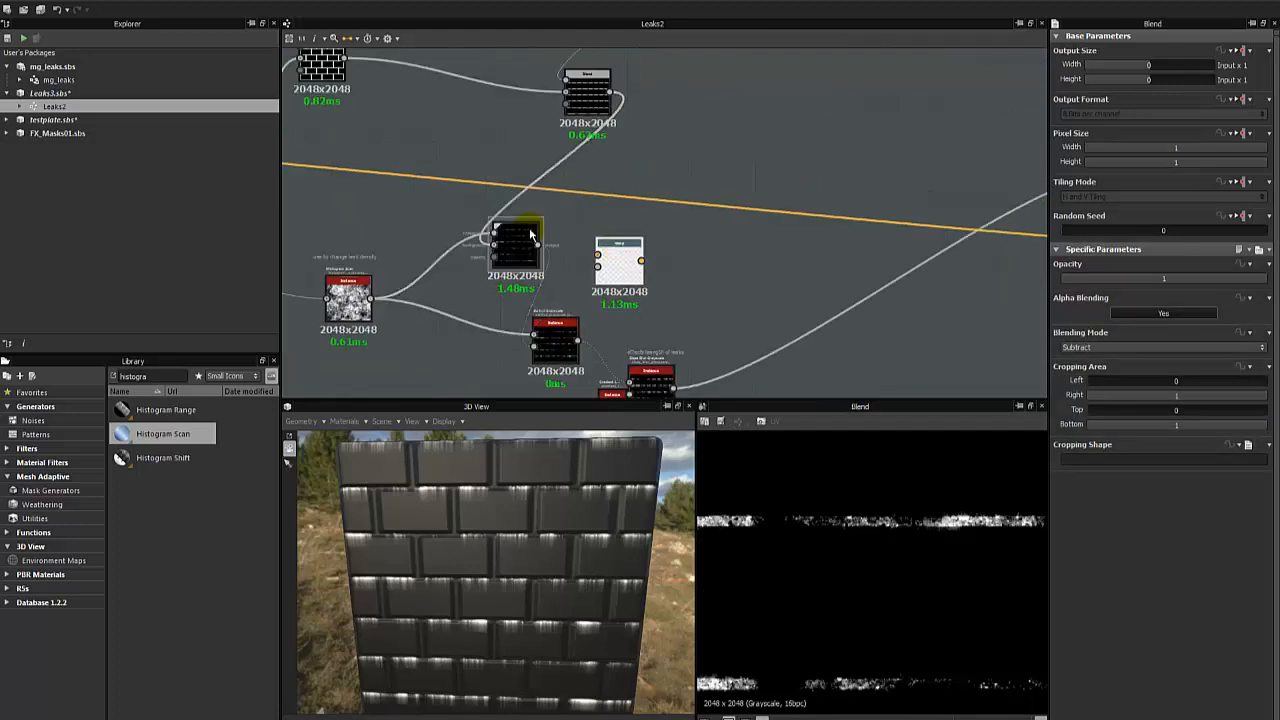
left_click(516, 240)
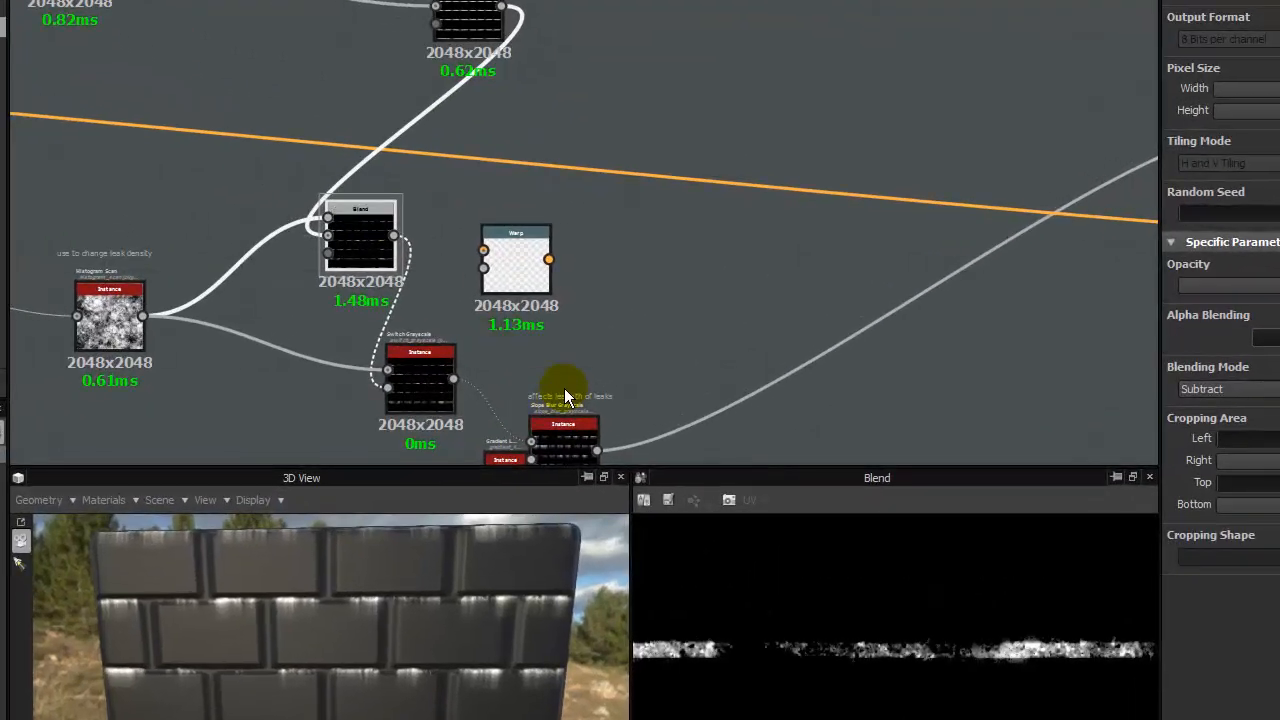
- Move the Warp node beyond the Slope Blur Grayscale, feed the blur's output into its first input and preview the Warp
middle_click_drag(566, 397, 487, 221)
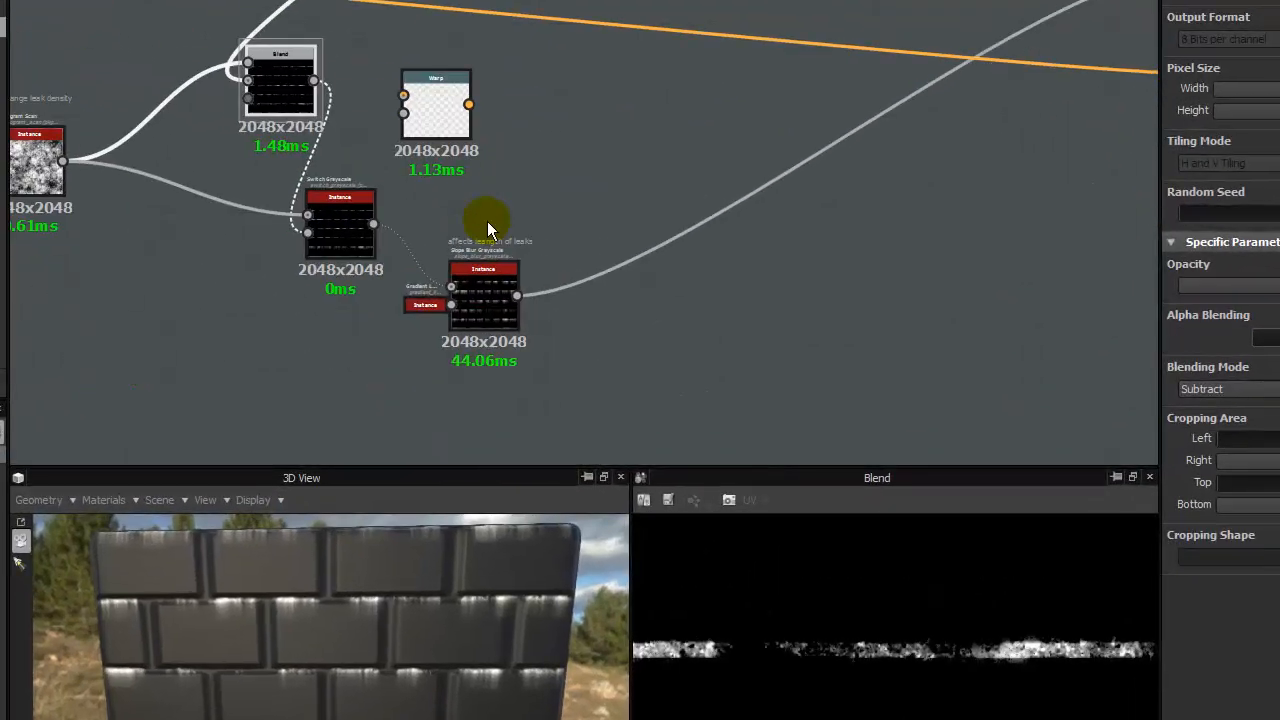
left_click_drag(409, 86, 593, 355)
left_click_drag(526, 298, 570, 347)
double_click(591, 352)
left_click(332, 324)
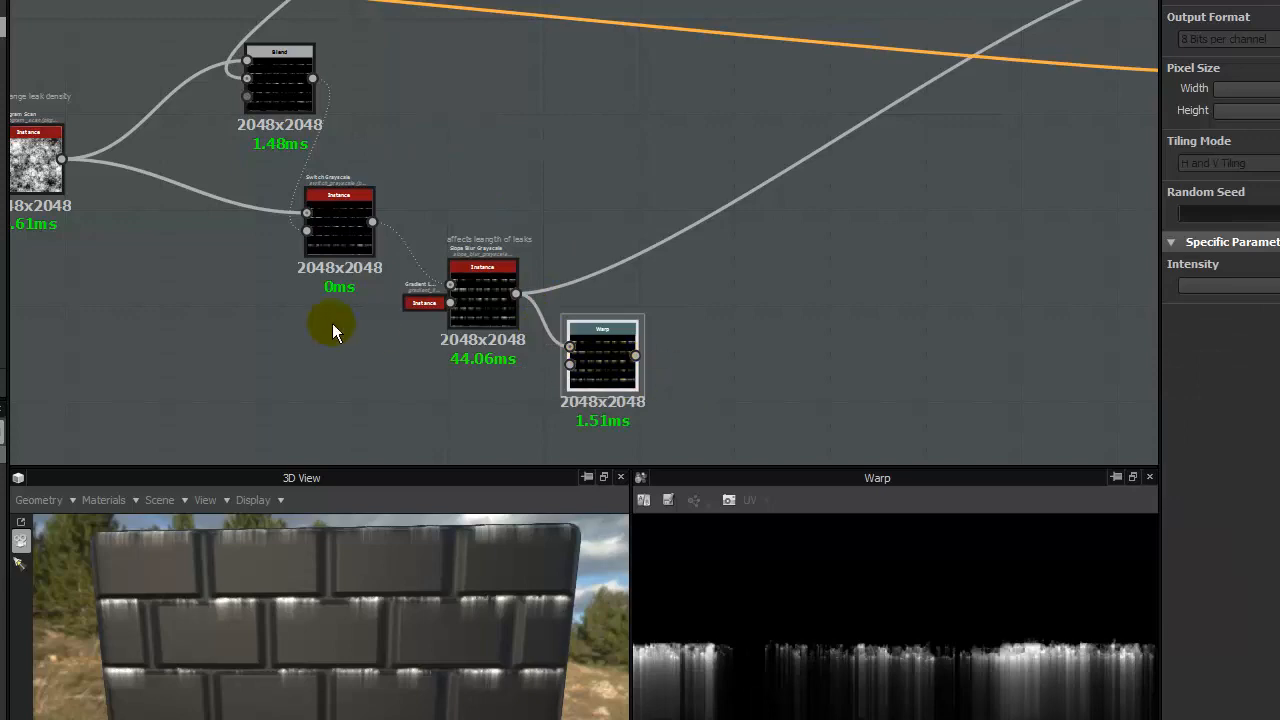
- Connect the Histogram Scan output to the Warp's second input and set the Warp's Intensity to 0
left_click_drag(62, 158, 569, 364)
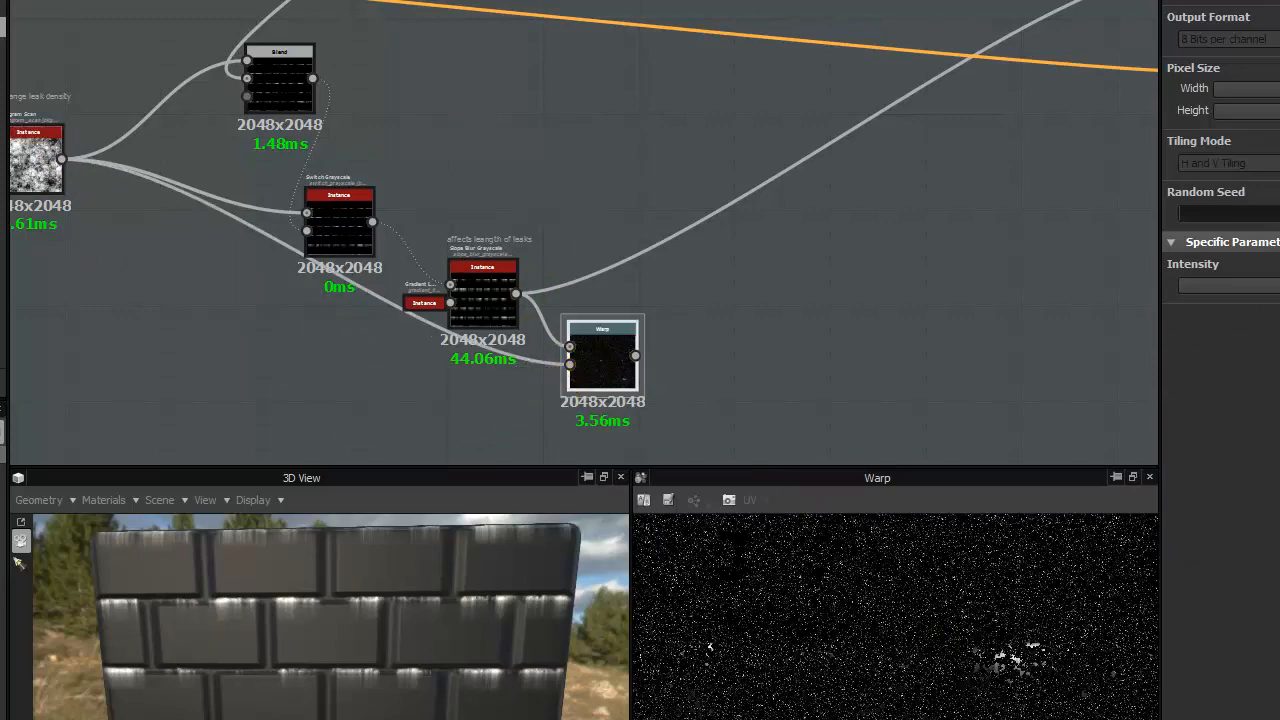
left_click_drag(1277, 287, 1168, 318)
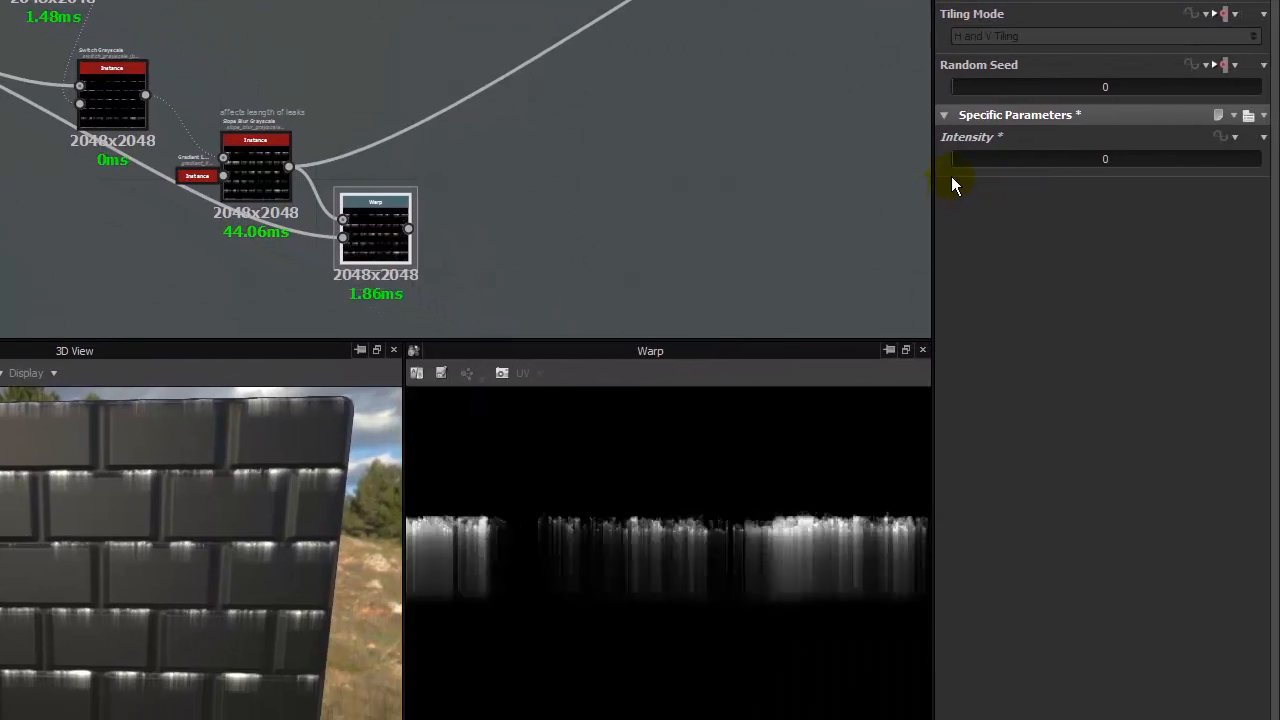
left_click_drag(951, 177, 949, 165)
- Delete the link between the Histogram Scan and the Warp, and shift the Warp node slightly away from the blur
middle_click_drag(151, 227, 205, 201)
left_click(222, 145)
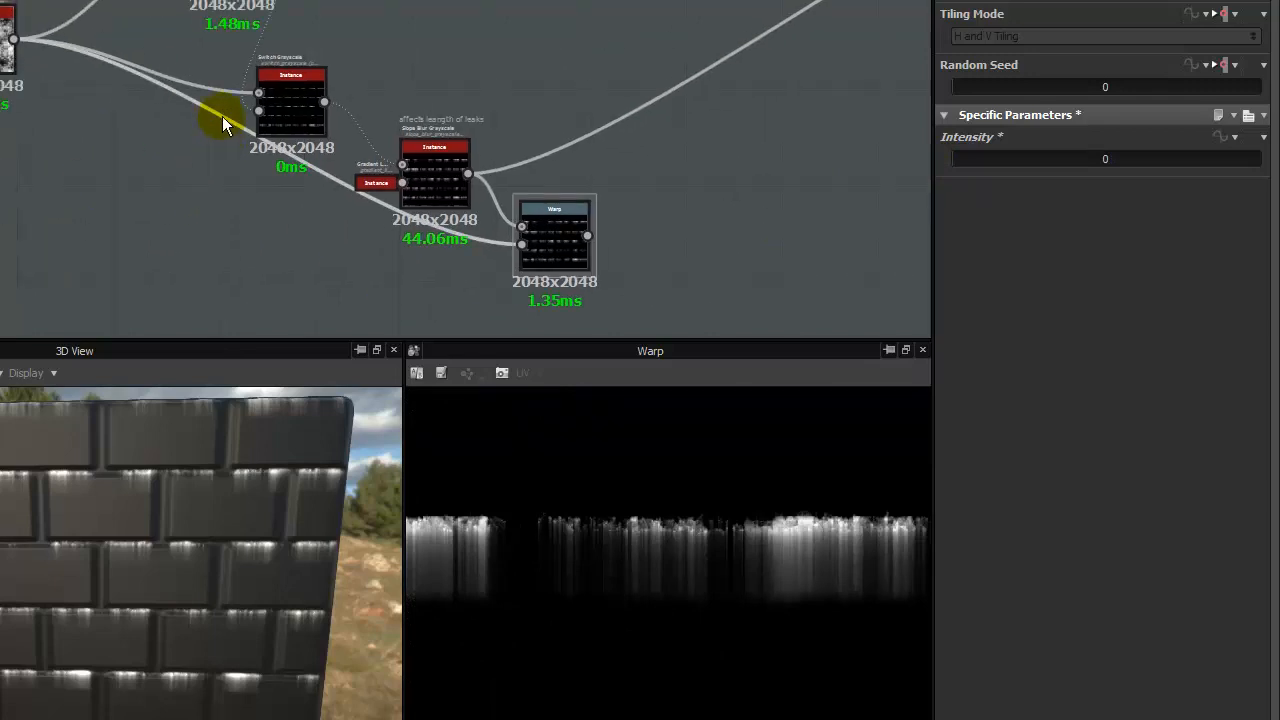
key("Delete")
left_click_drag(554, 258, 577, 244)
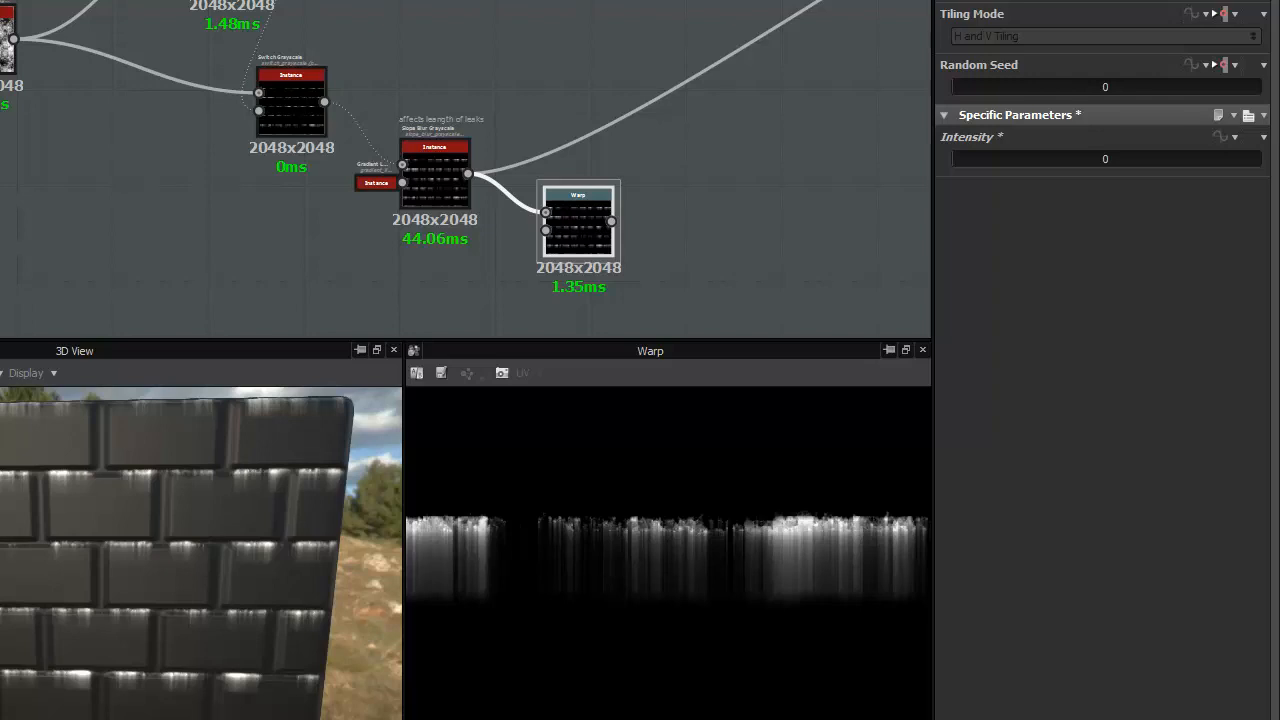
- Connect another source node to the Warp's second input, try an Intensity of 0.01 and return it to 0
middle_click_drag(96, 2, 305, 85)
middle_click_drag(171, 189, 116, 126)
left_click(91, 97)
middle_click_drag(0, 63, 160, 158)
scroll(160, 158, "down", 3)
middle_click_drag(240, 235, 0, 178)
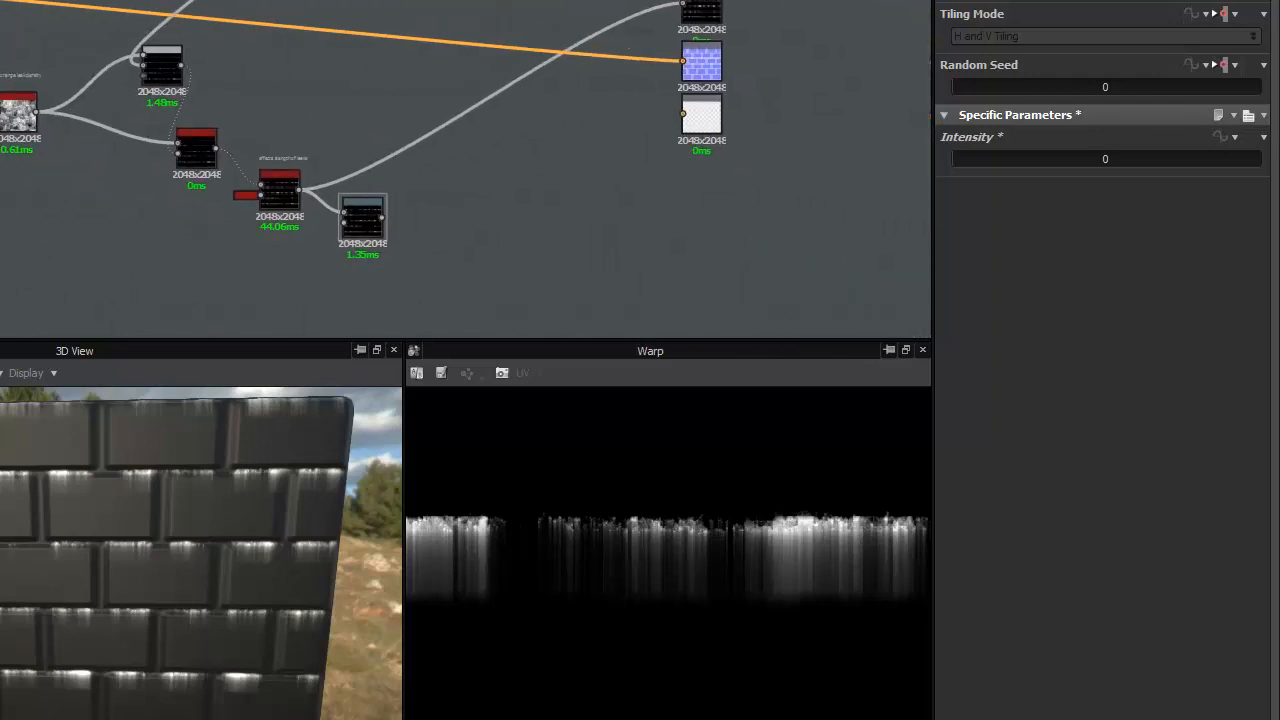
left_click(358, 228)
scroll(362, 229, "up", 3)
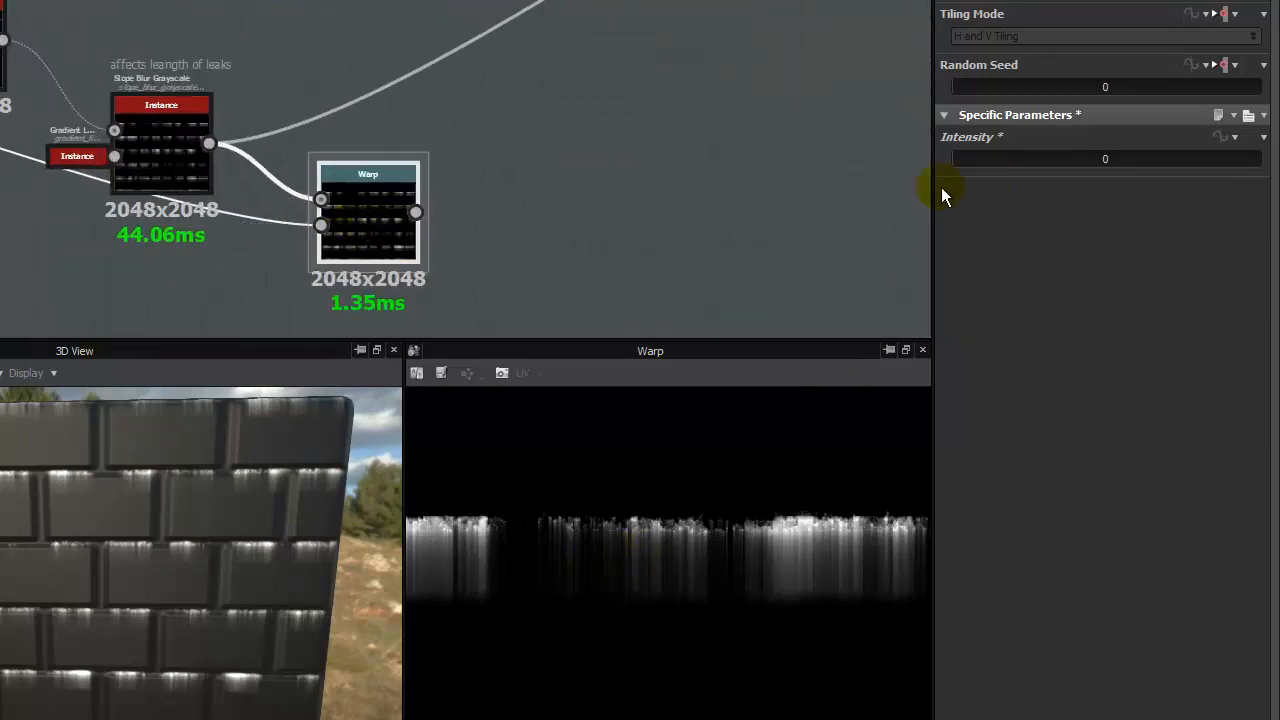
left_click_drag(959, 157, 955, 168)
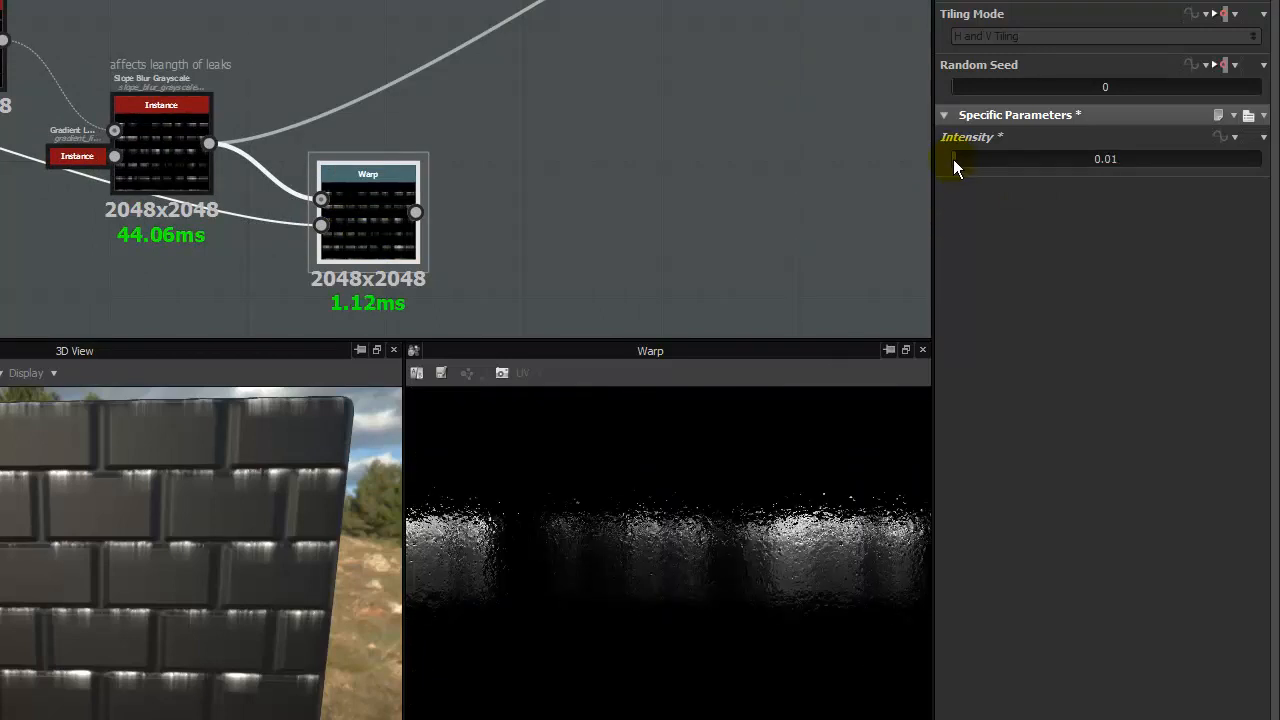
left_click(953, 159)
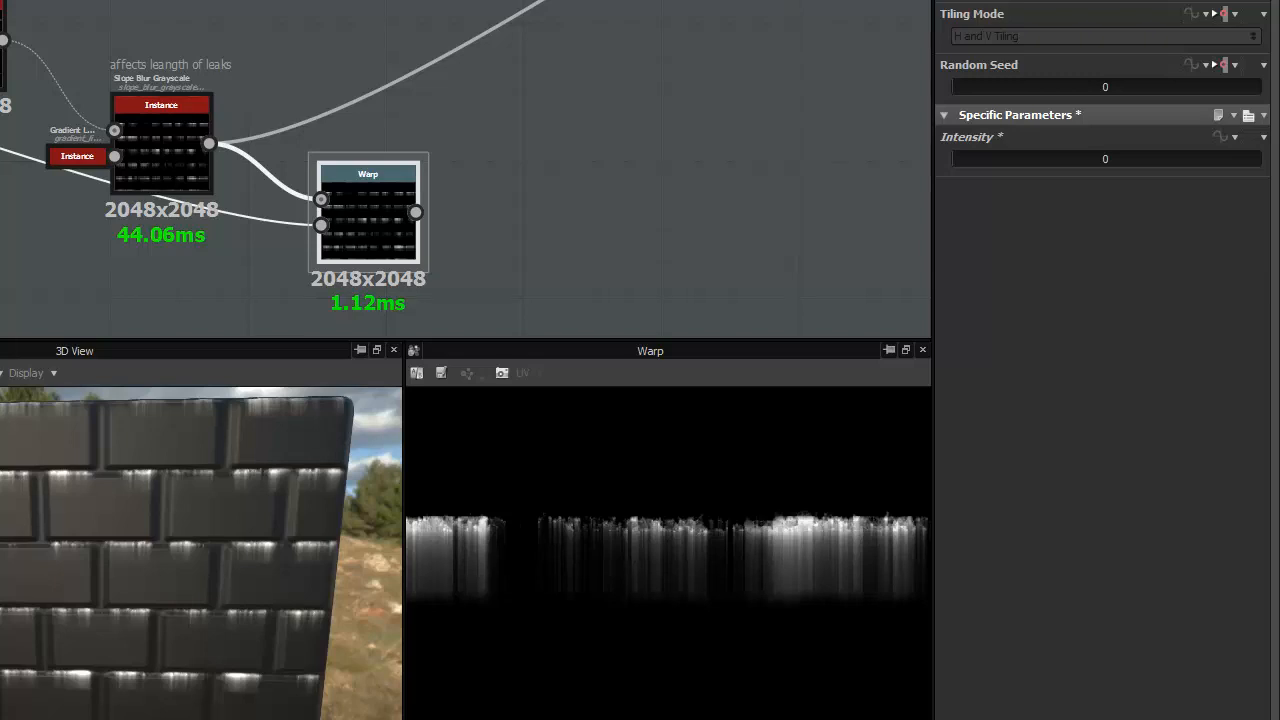
- Connect a separate Gradient Linear 1 node to the Warp's second input
left_click_drag(0, 290, 350, 225)
left_click(350, 222)
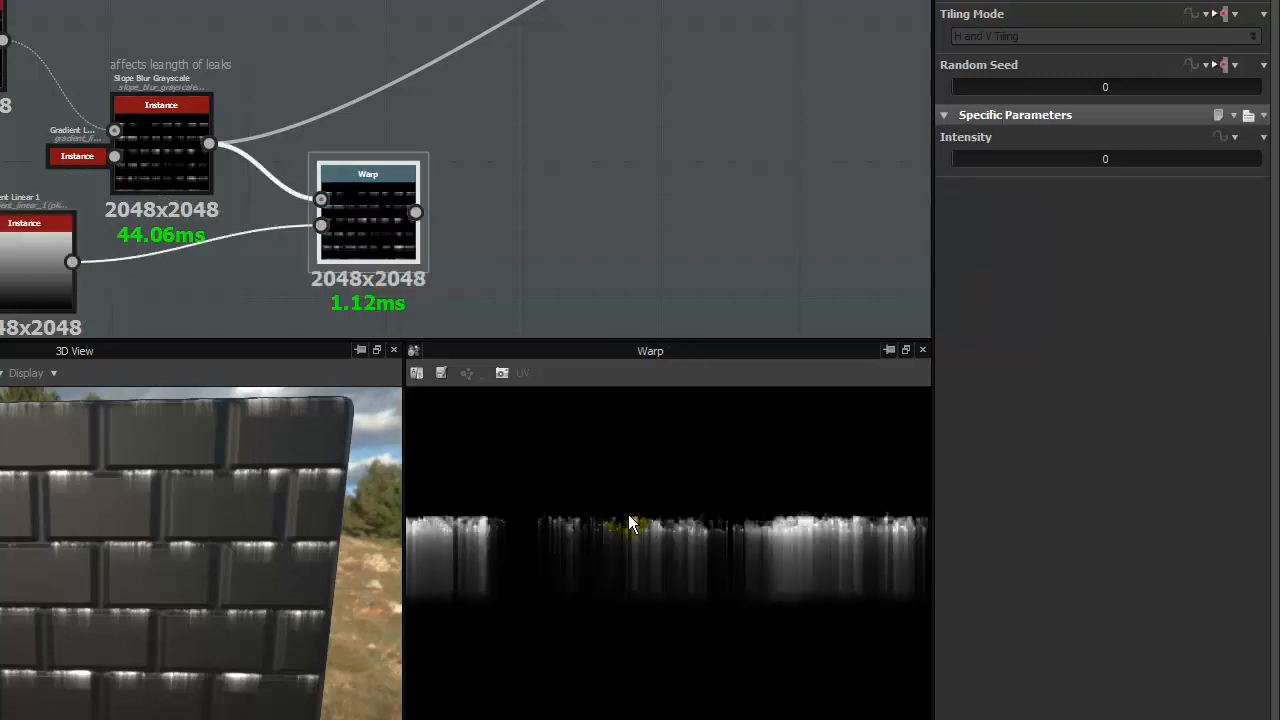
- Try a Warp Intensity of 0.65 and set the connected Gradient Linear 1 node's Tiling to 8
scroll(631, 515, "down", 3)
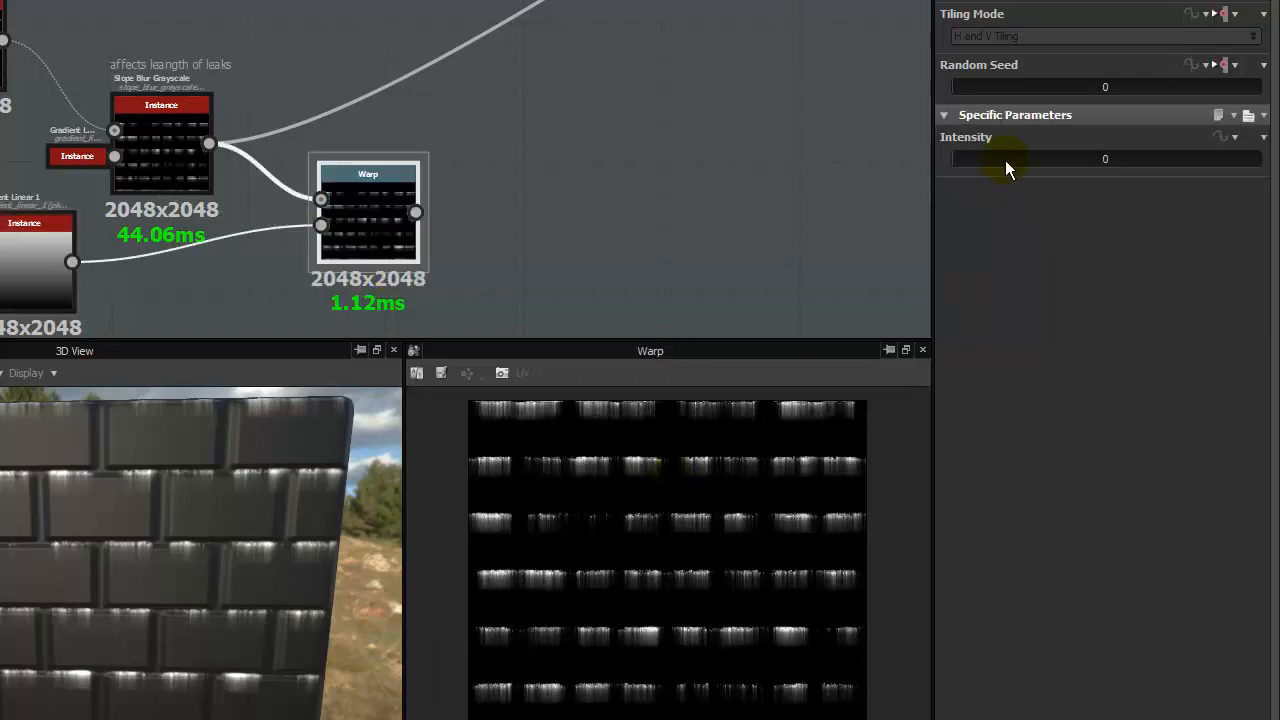
left_click_drag(1005, 158, 1255, 158)
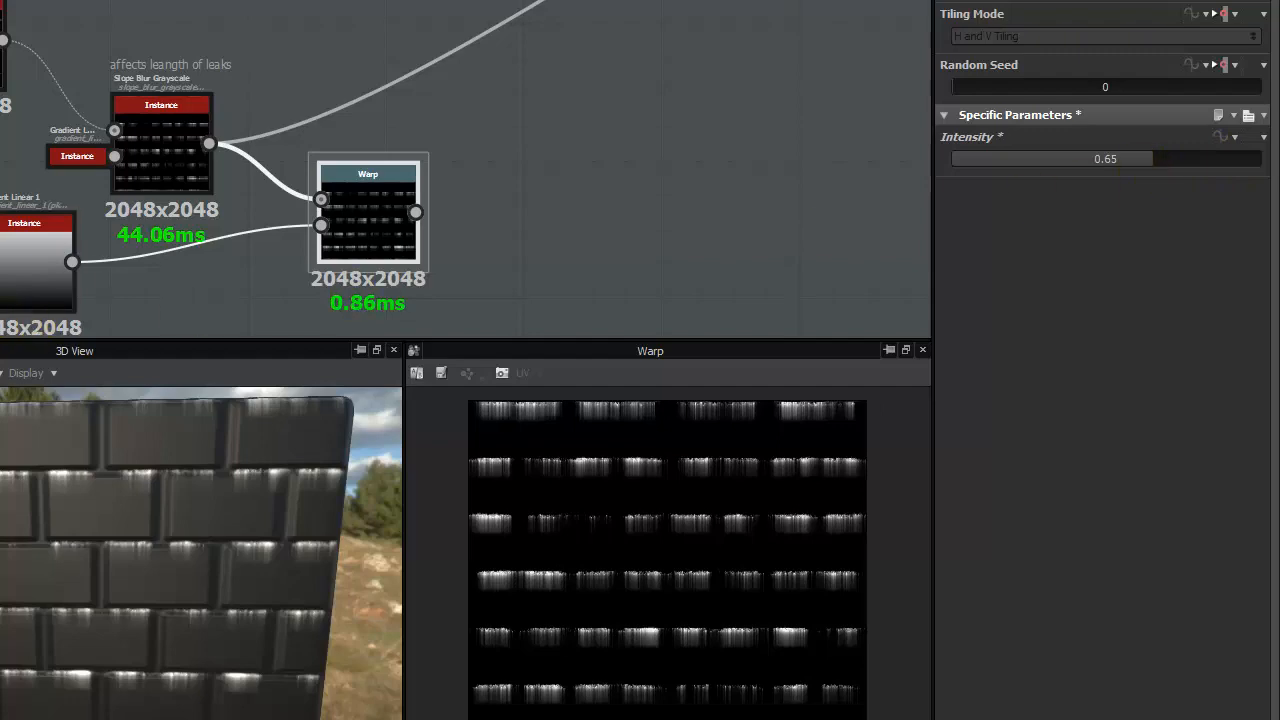
left_click(4, 268)
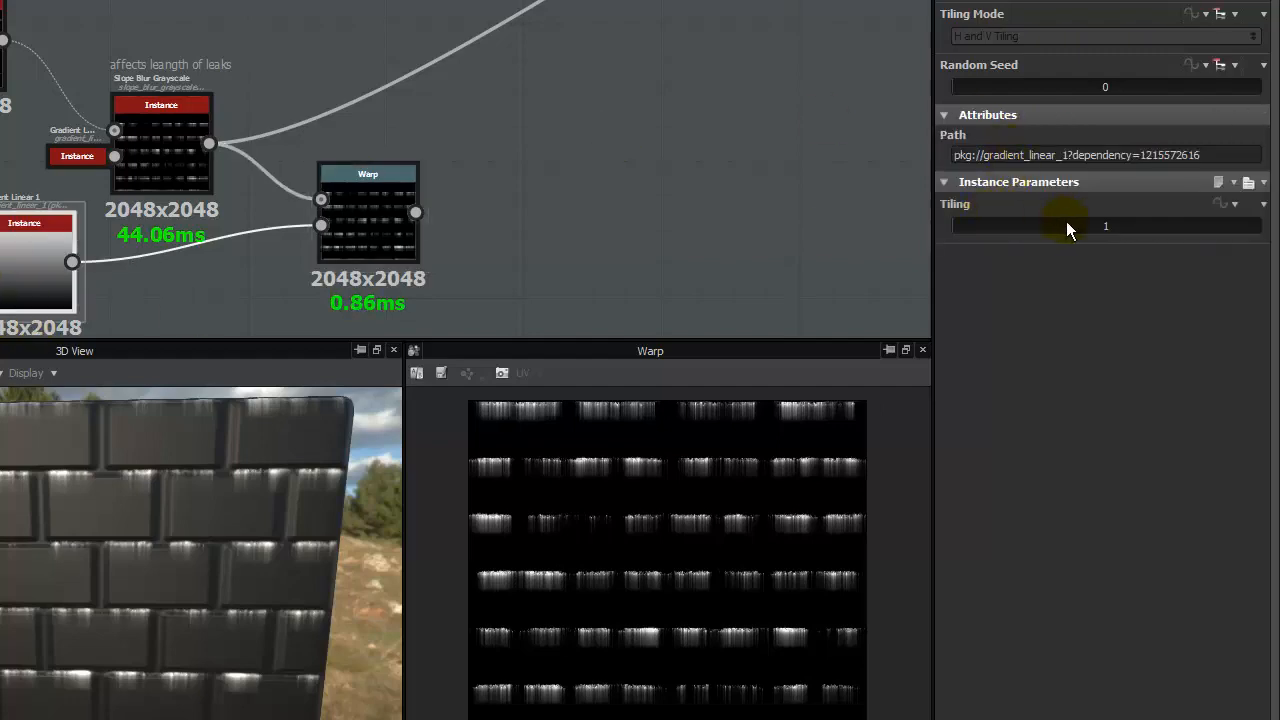
left_click_drag(1066, 228, 1102, 233)
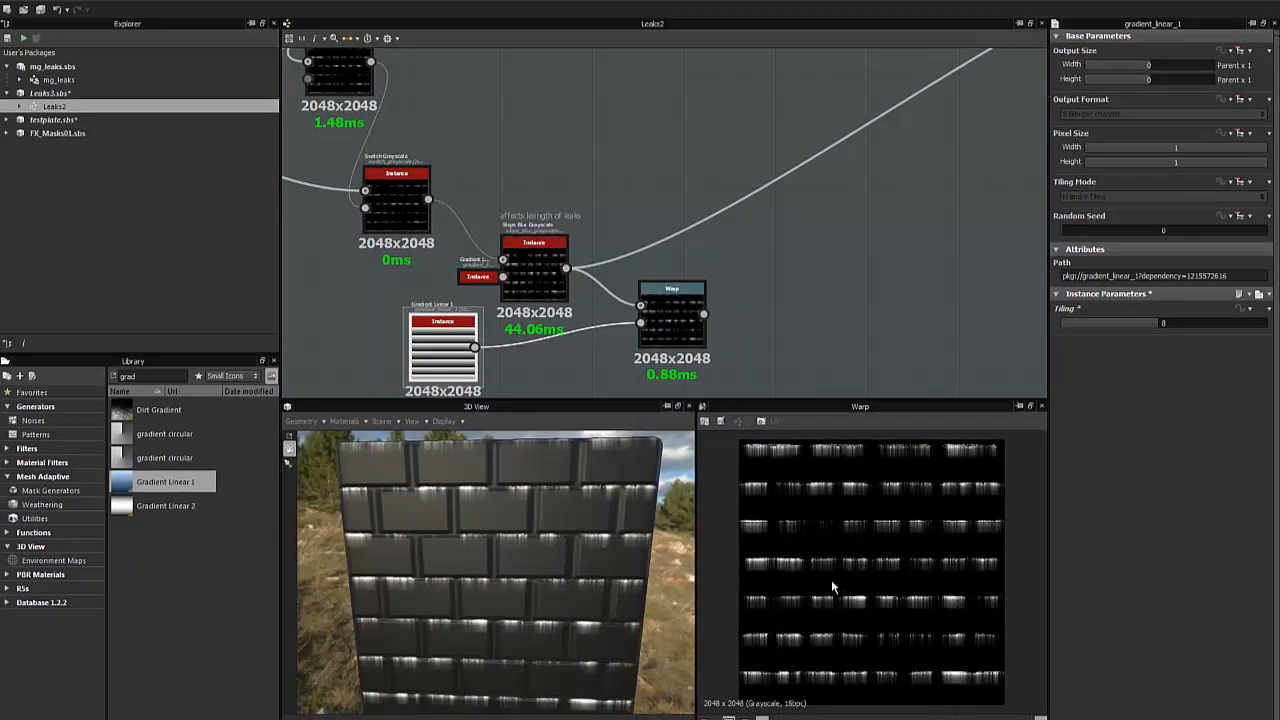
- Replace the Gradient Linear 1 node with a Clouds 2 noise connected to the Warp's Gradient Input
scroll(777, 585, "up", 3)
key("Delete")
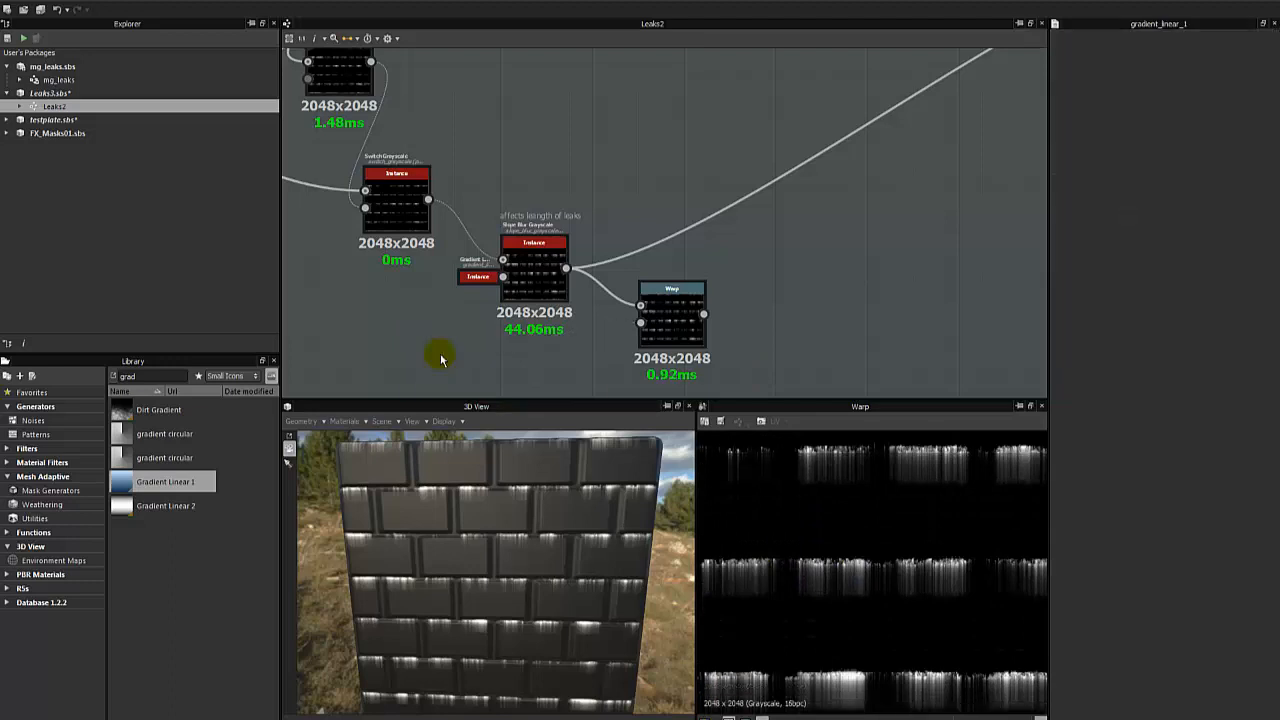
left_click(652, 352)
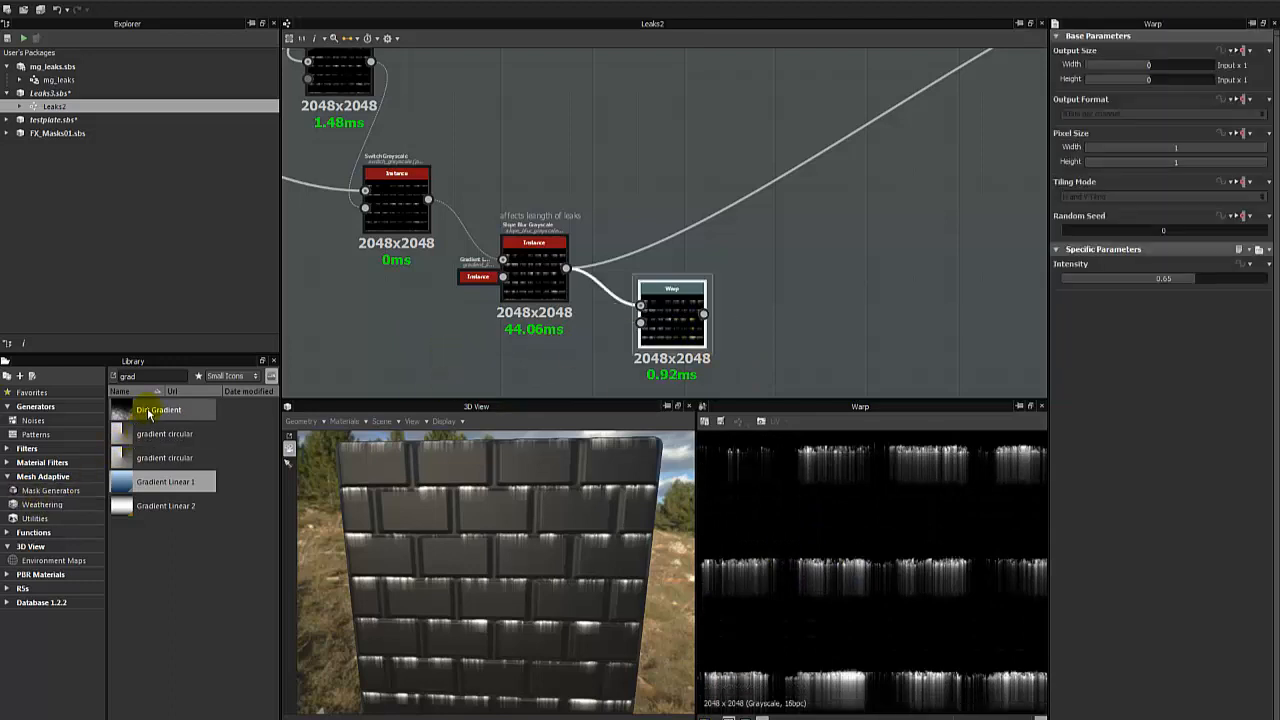
double_click(129, 376)
type("clouds")
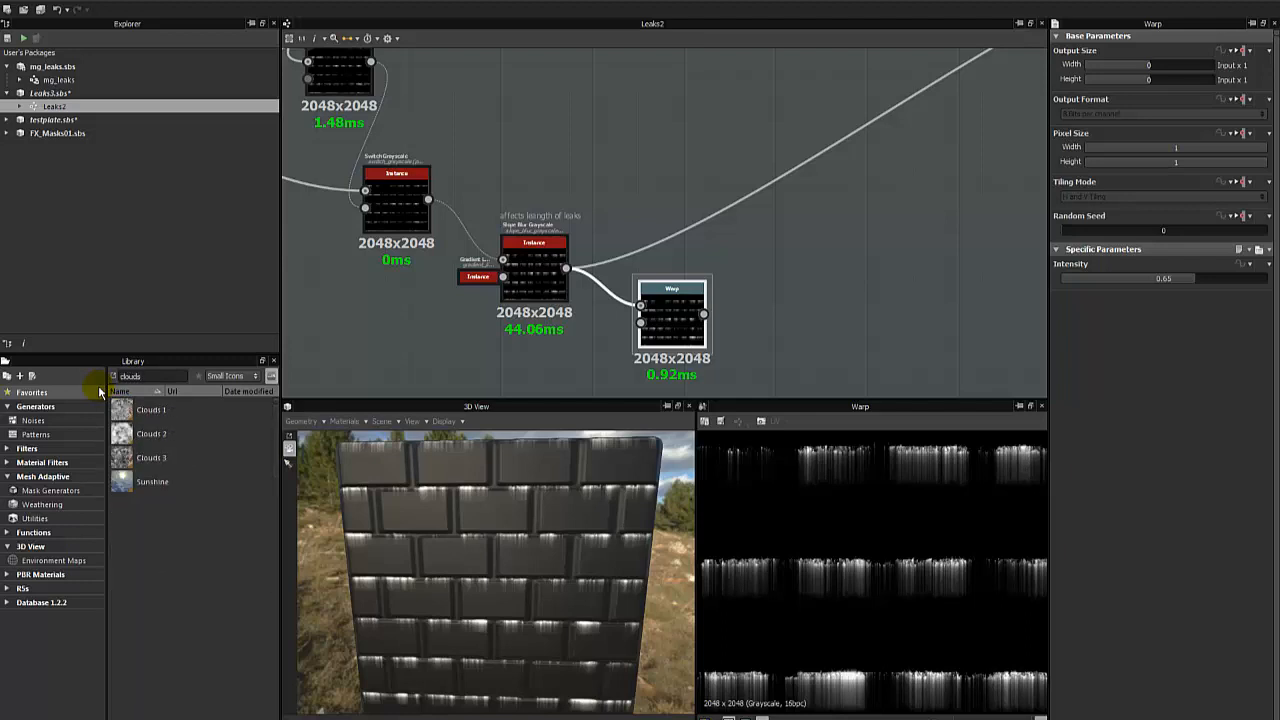
left_click_drag(148, 433, 641, 322)
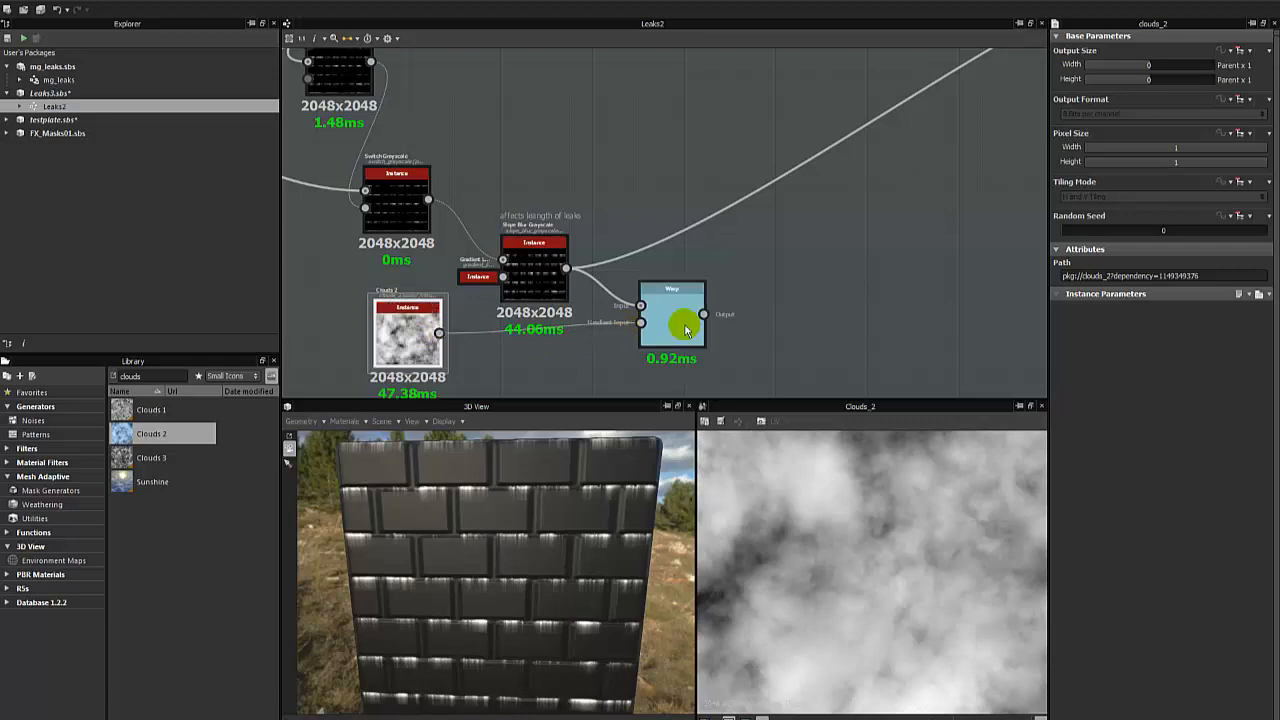
- Try Warp Intensity values of 0.11 and 0.02, inspect the leaks up close, and lower the Intensity to 0.01
double_click(686, 322)
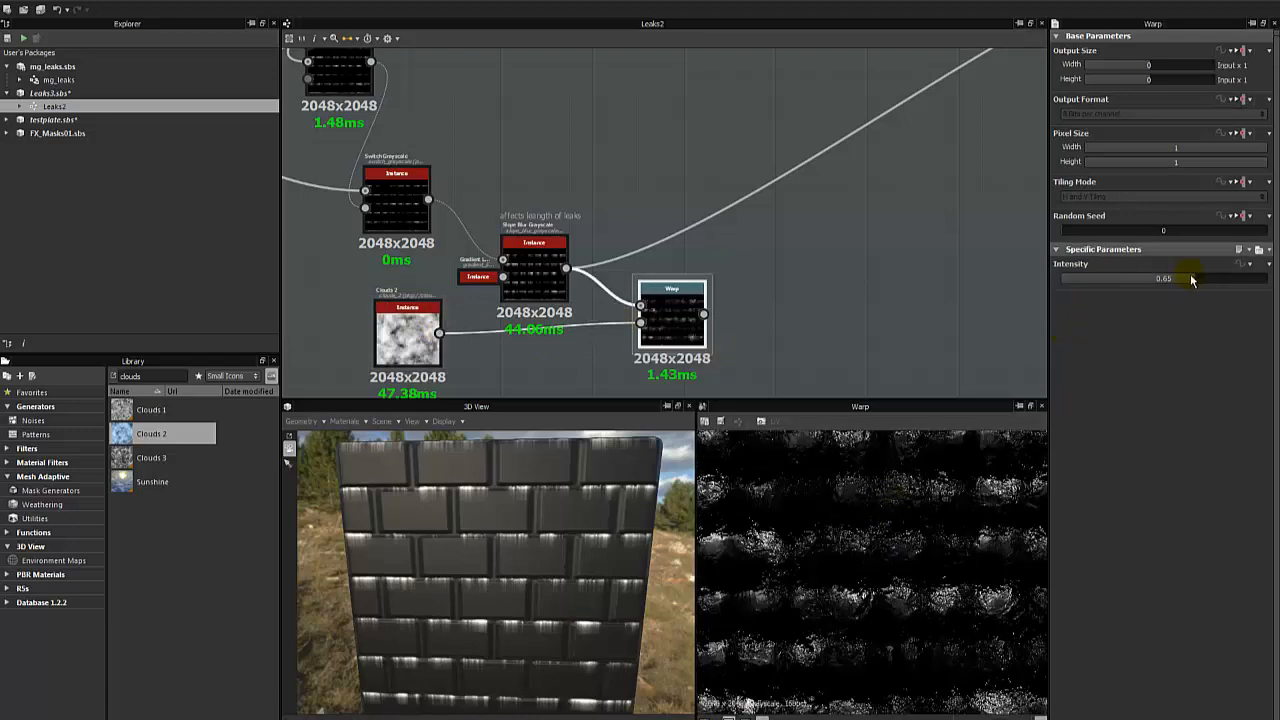
left_click_drag(1190, 279, 1085, 287)
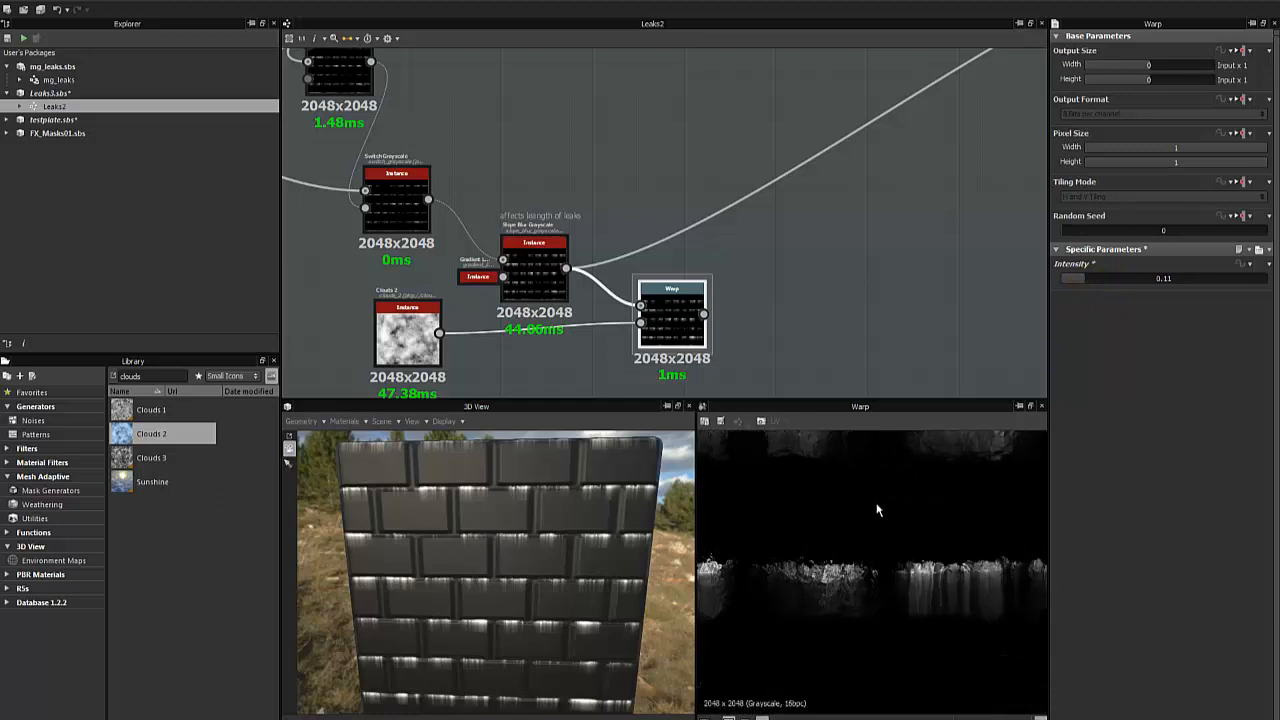
left_click_drag(1077, 285, 1068, 286)
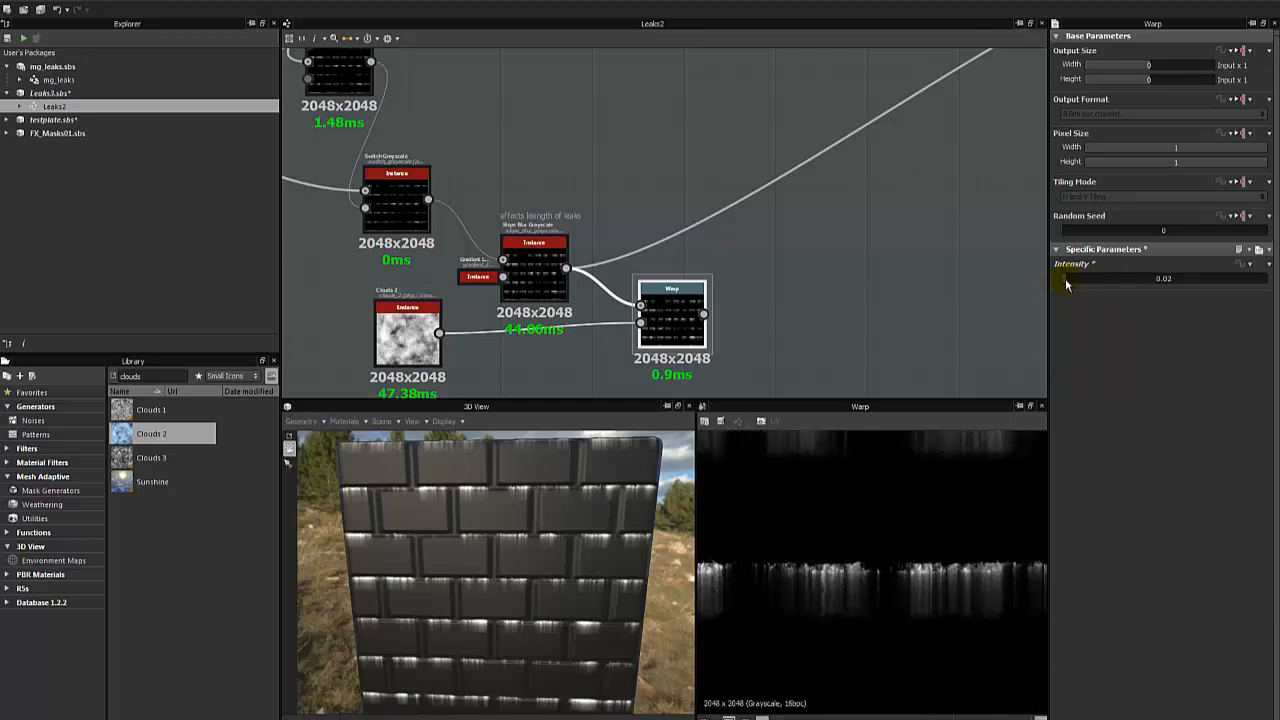
scroll(921, 529, "down", 4)
scroll(921, 529, "up", 4)
middle_click_drag(879, 501, 830, 482)
scroll(818, 541, "up", 5)
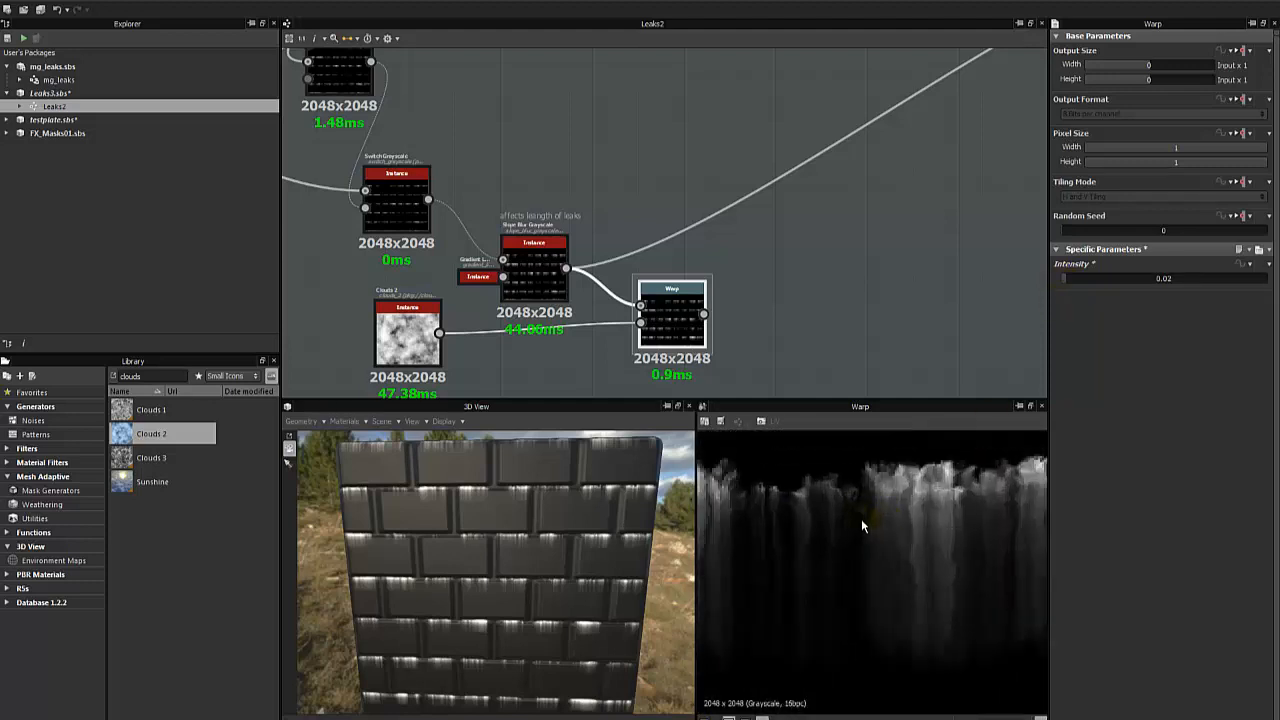
left_click_drag(1066, 283, 1065, 285)
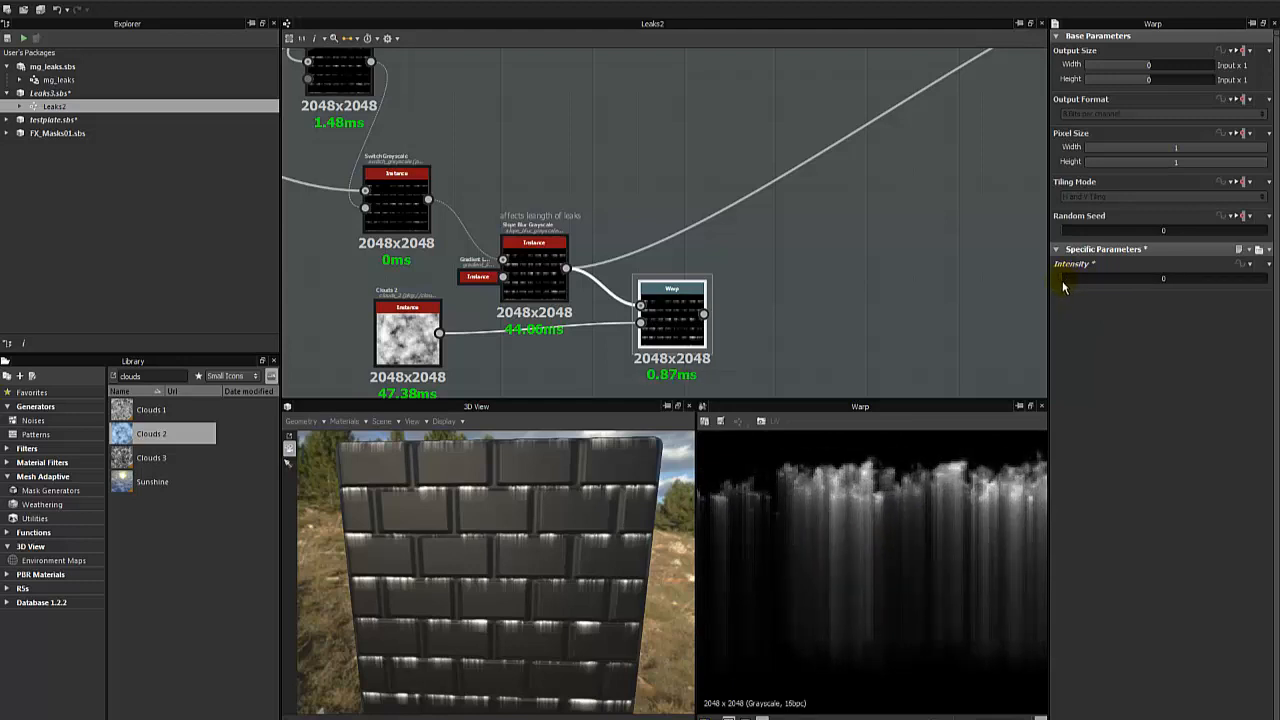
- Move the Warp and Clouds 2 nodes lower beneath the Slope Blur, and preview the Clouds 2 texture
left_click(420, 352)
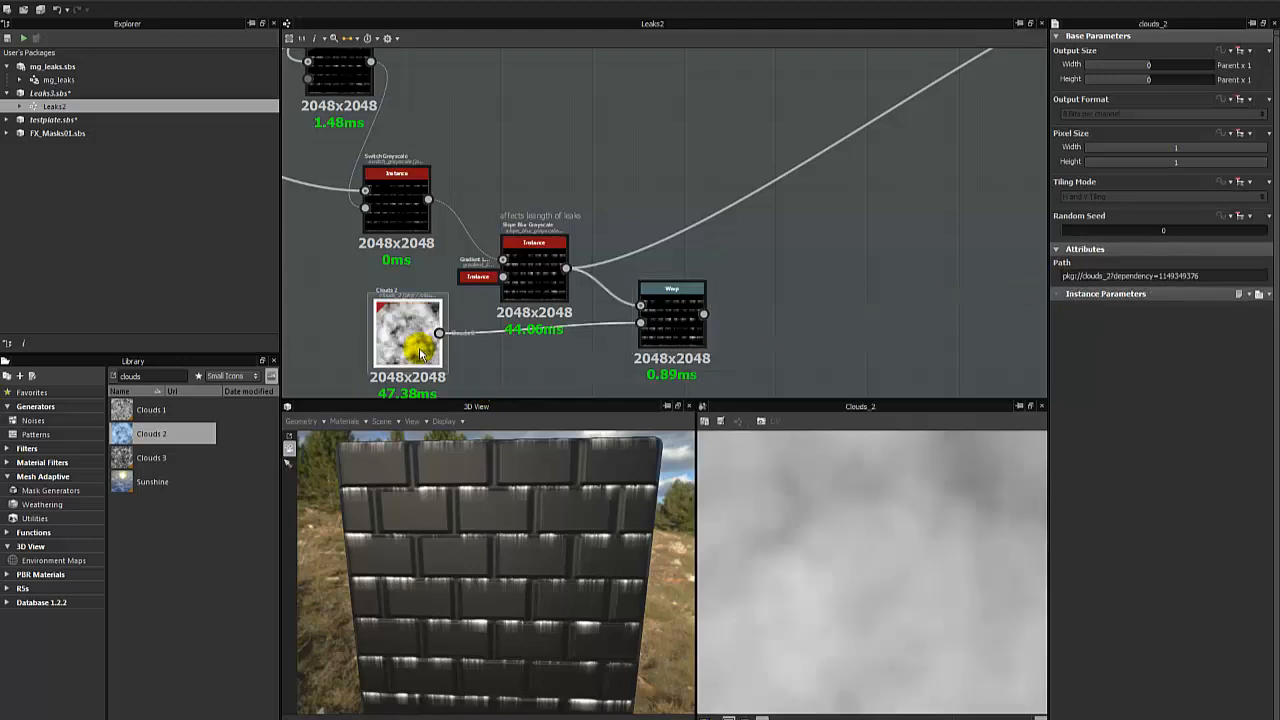
scroll(805, 530, "down", 5)
middle_click_drag(505, 320, 780, 187)
middle_click_drag(824, 227, 698, 268)
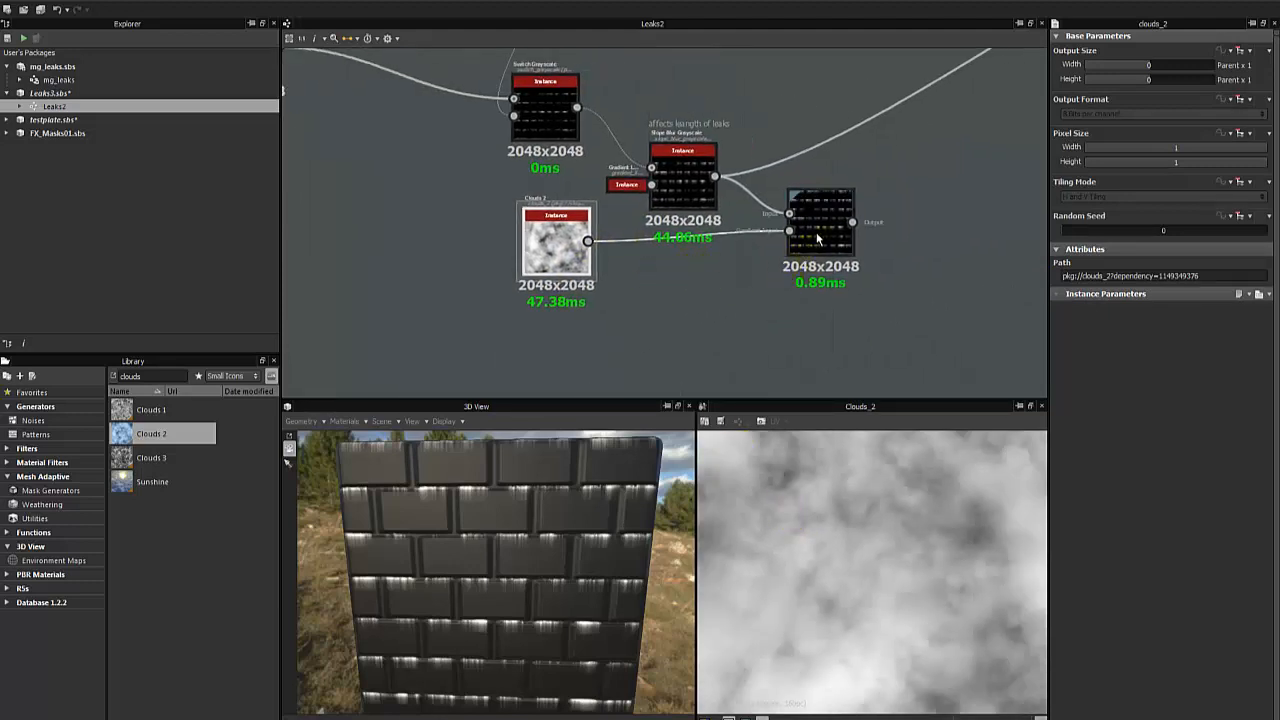
left_click_drag(820, 238, 820, 269)
left_click(671, 334)
left_click(570, 266)
left_click_drag(564, 257, 564, 284)
scroll(822, 516, "down", 5)
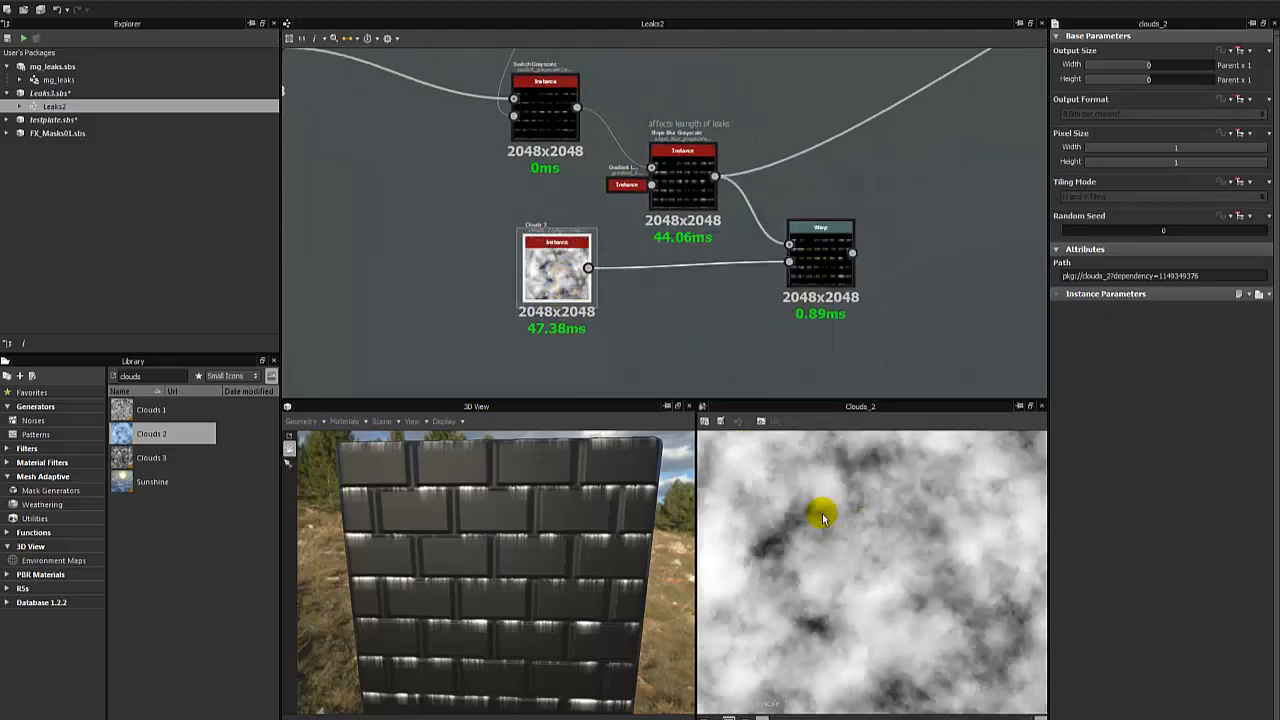
scroll(820, 507, "up", 1)
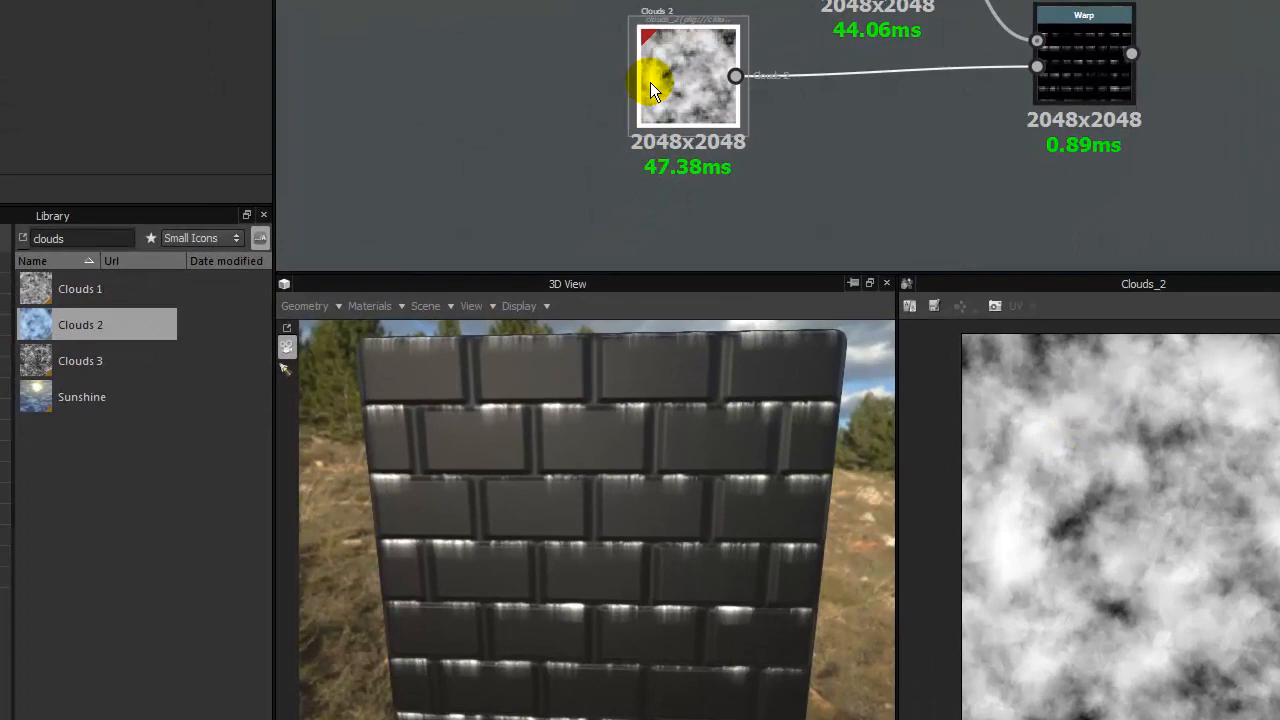
- Preview the outputs of the Multiply and Subtract Blend nodes upstream of the Switch Grayscale
left_click_drag(650, 90, 858, 145)
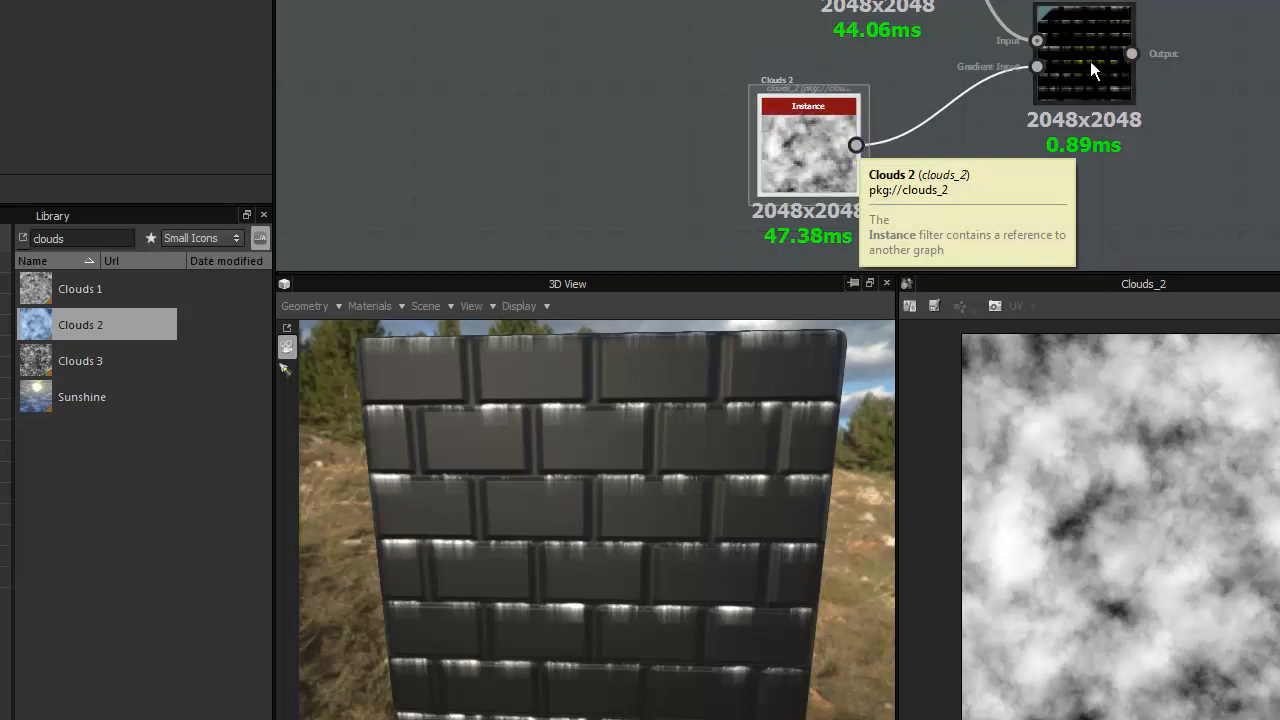
left_click(1090, 61)
left_click(582, 145)
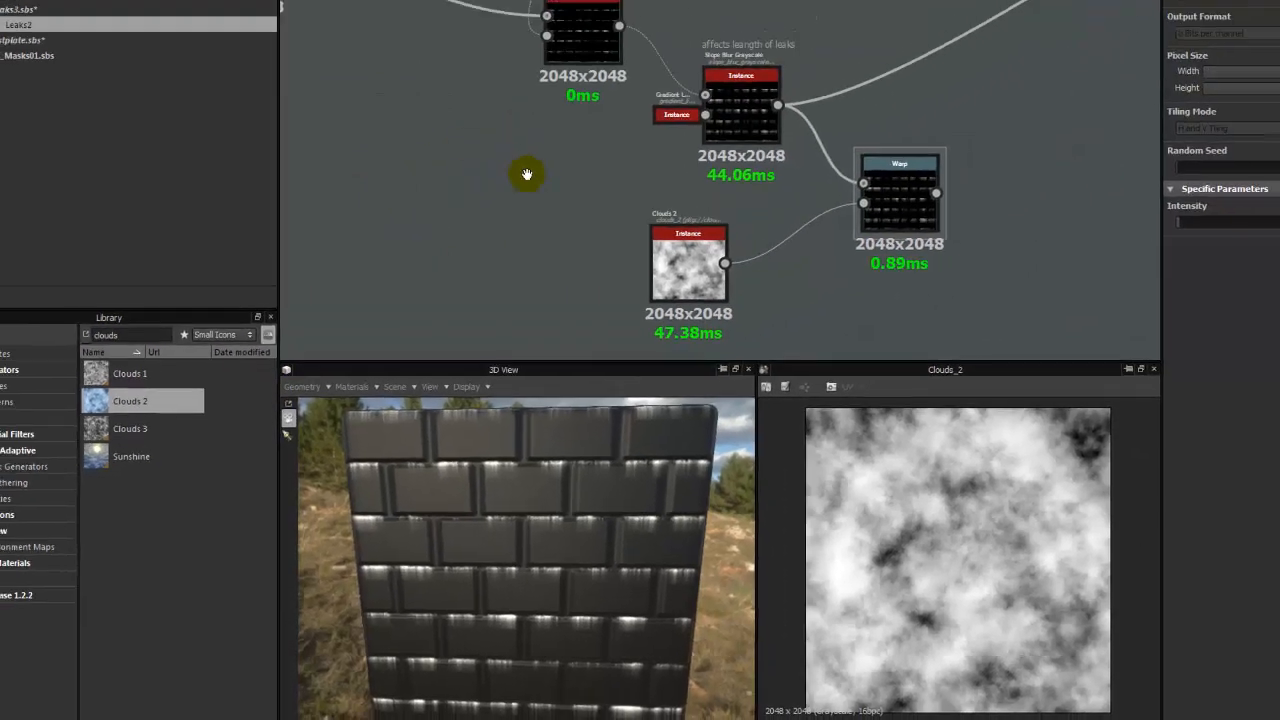
middle_click_drag(599, 30, 583, 61)
scroll(583, 61, "down", 4)
middle_click_drag(547, 106, 561, 220)
double_click(538, 166)
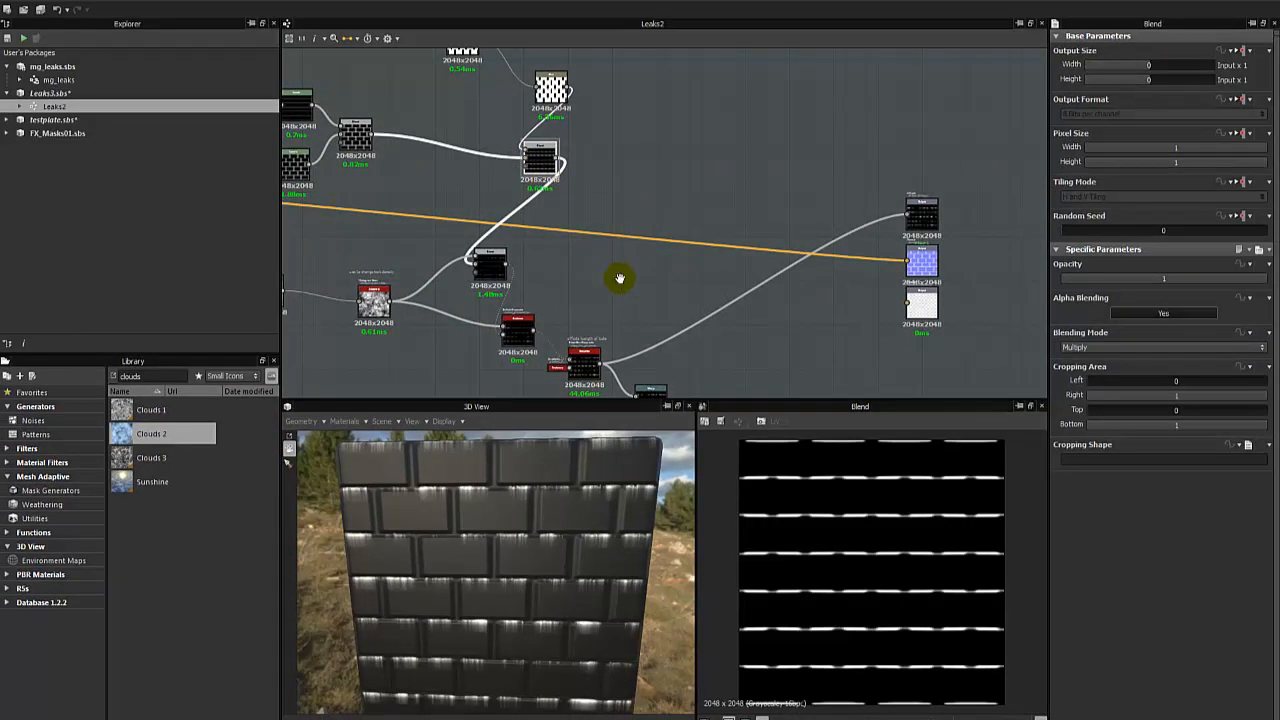
middle_click_drag(503, 286, 485, 210)
double_click(466, 188)
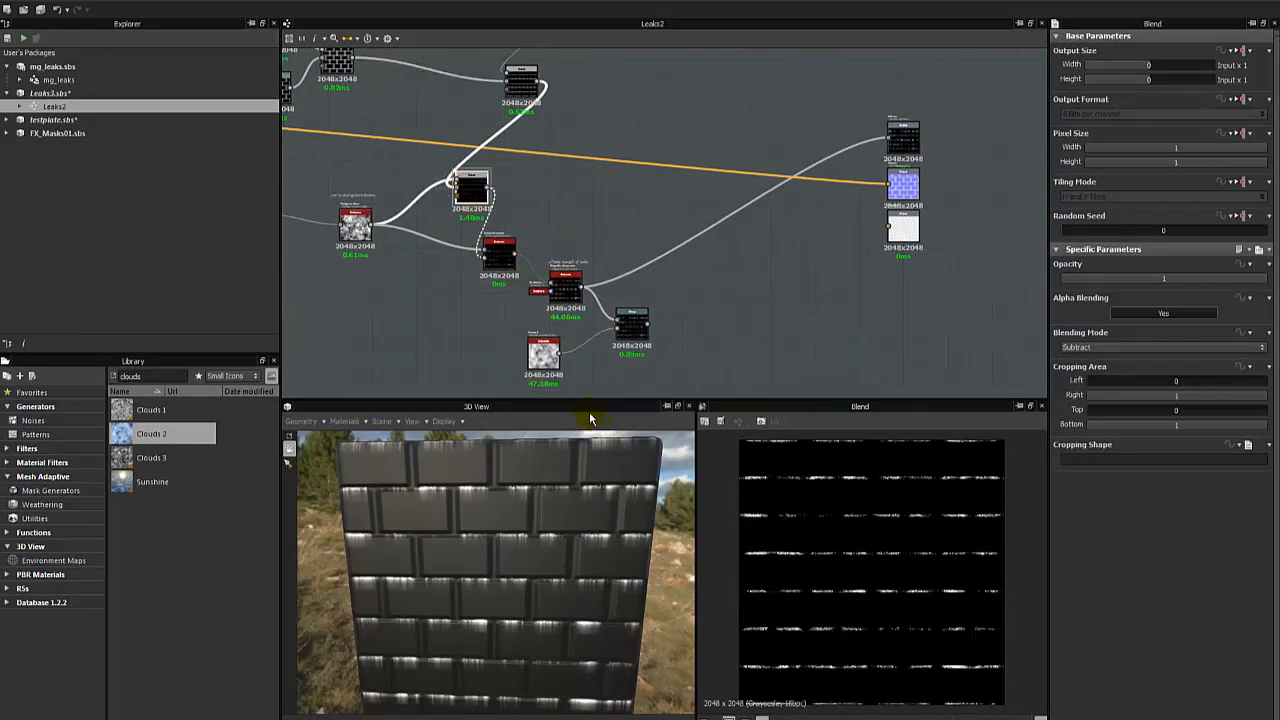
- Move the Warp node slightly away from the Slope Blur, preview its output and set its Intensity to 0.02
left_click(556, 340)
left_click_drag(625, 325, 664, 355)
left_click(573, 290)
left_click(658, 358)
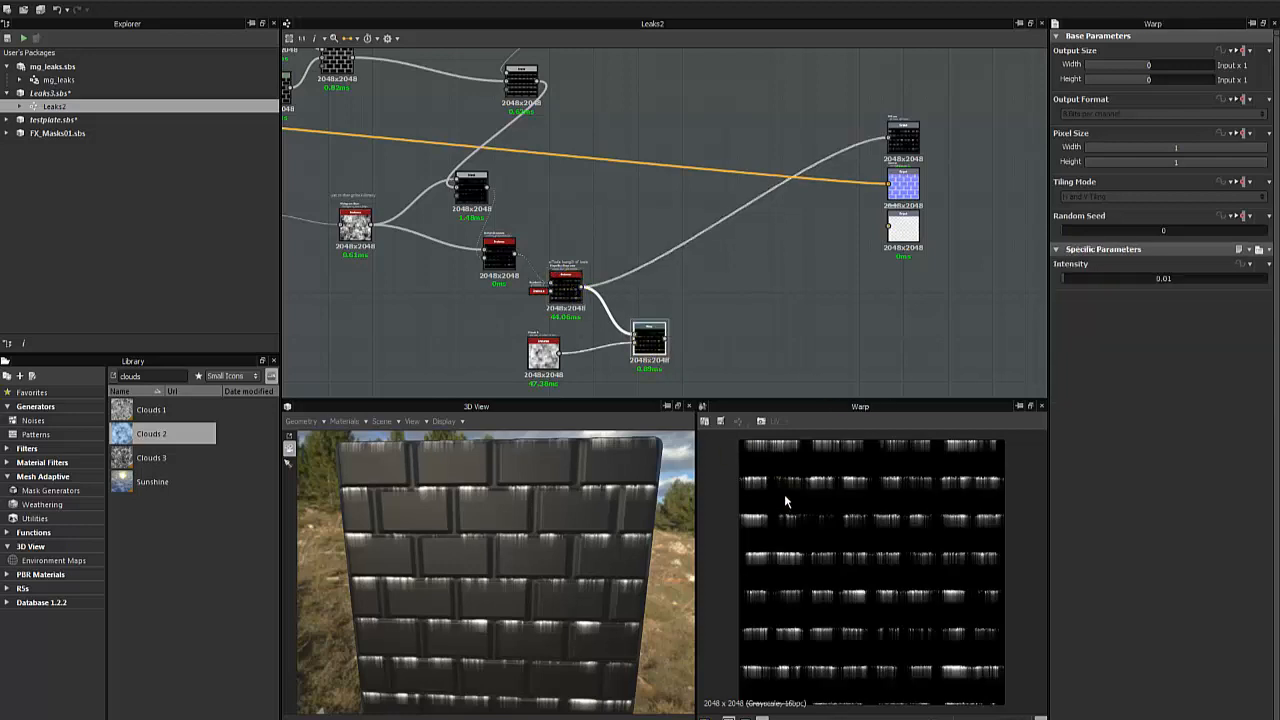
scroll(807, 512, "up", 5)
scroll(894, 524, "down", 1)
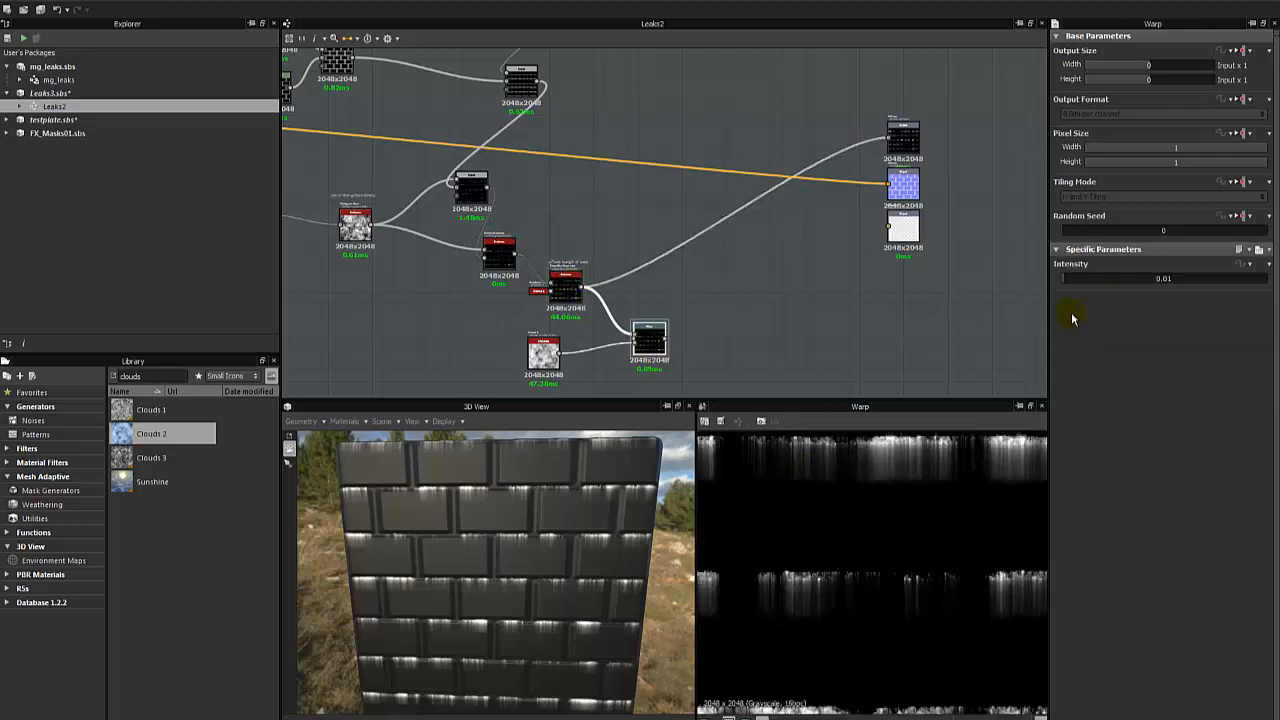
left_click_drag(1071, 286, 1068, 285)
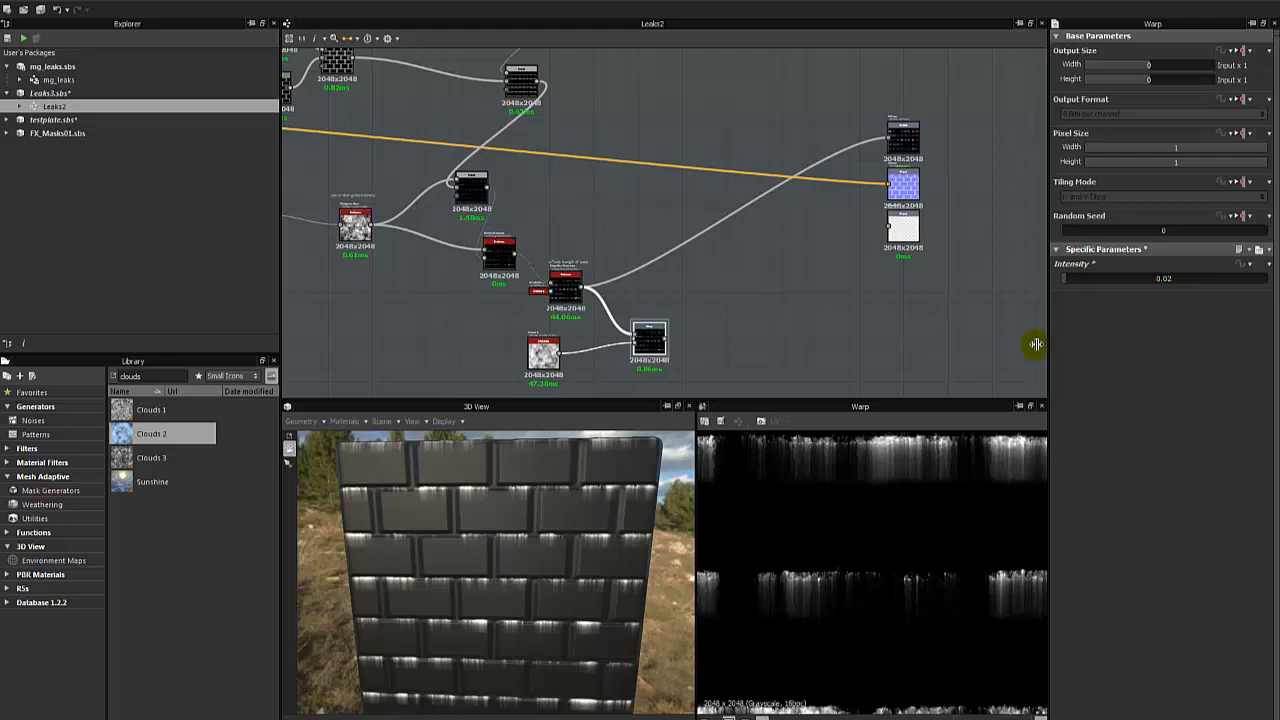
- Insert the Warp between the Subtract Blend and the Switch Grayscale's second input, and preview the Slope Blur output
left_click_drag(650, 338, 571, 245)
scroll(568, 243, "up", 3)
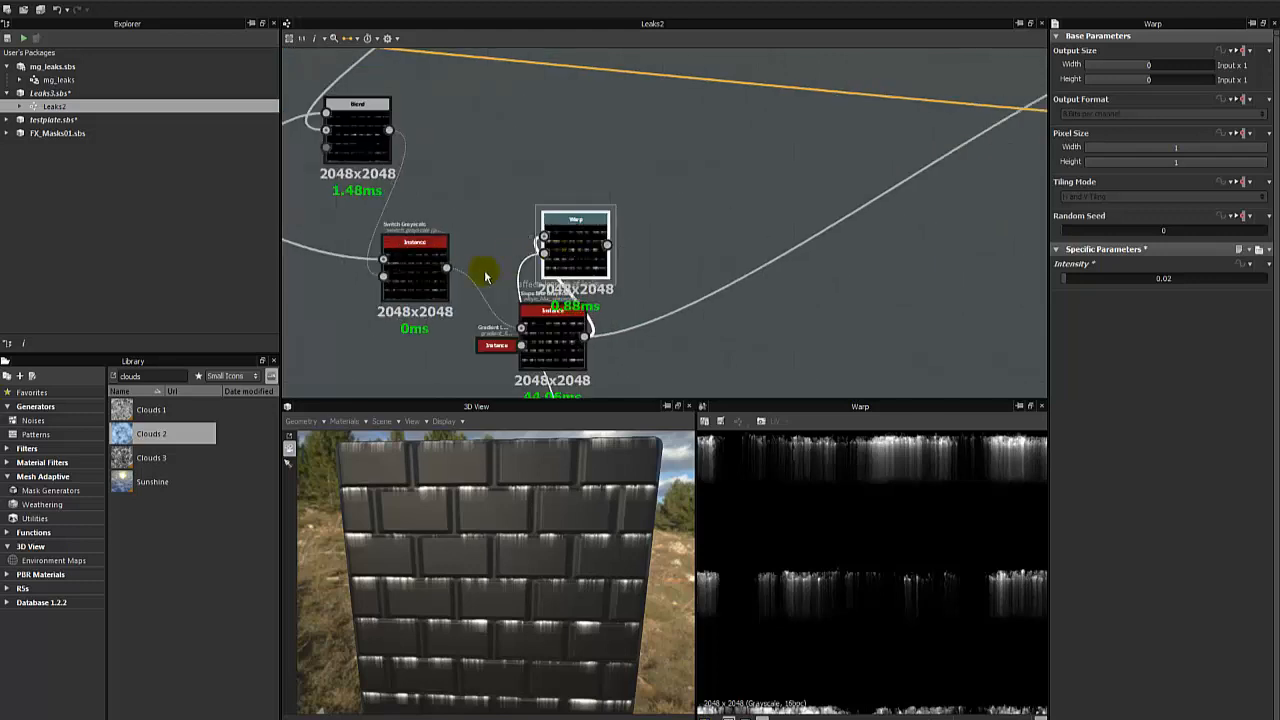
left_click_drag(393, 130, 543, 238)
middle_click_drag(586, 259, 671, 180)
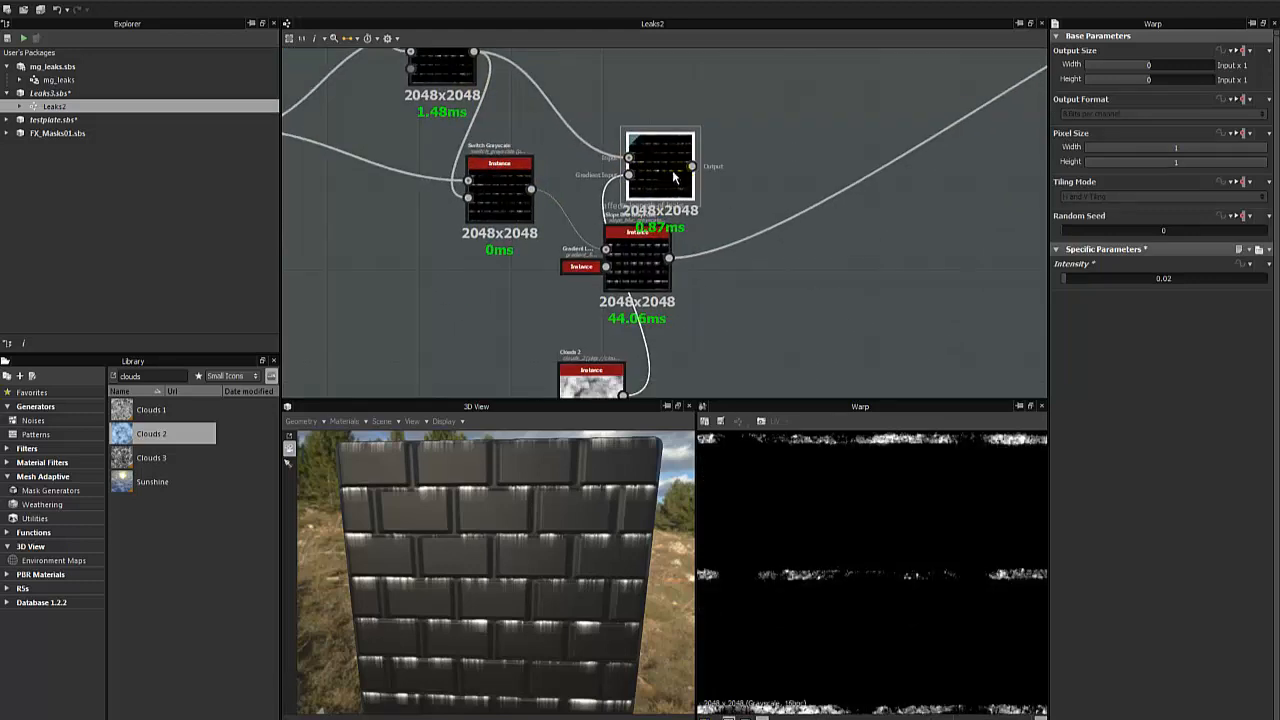
left_click_drag(672, 173, 373, 226)
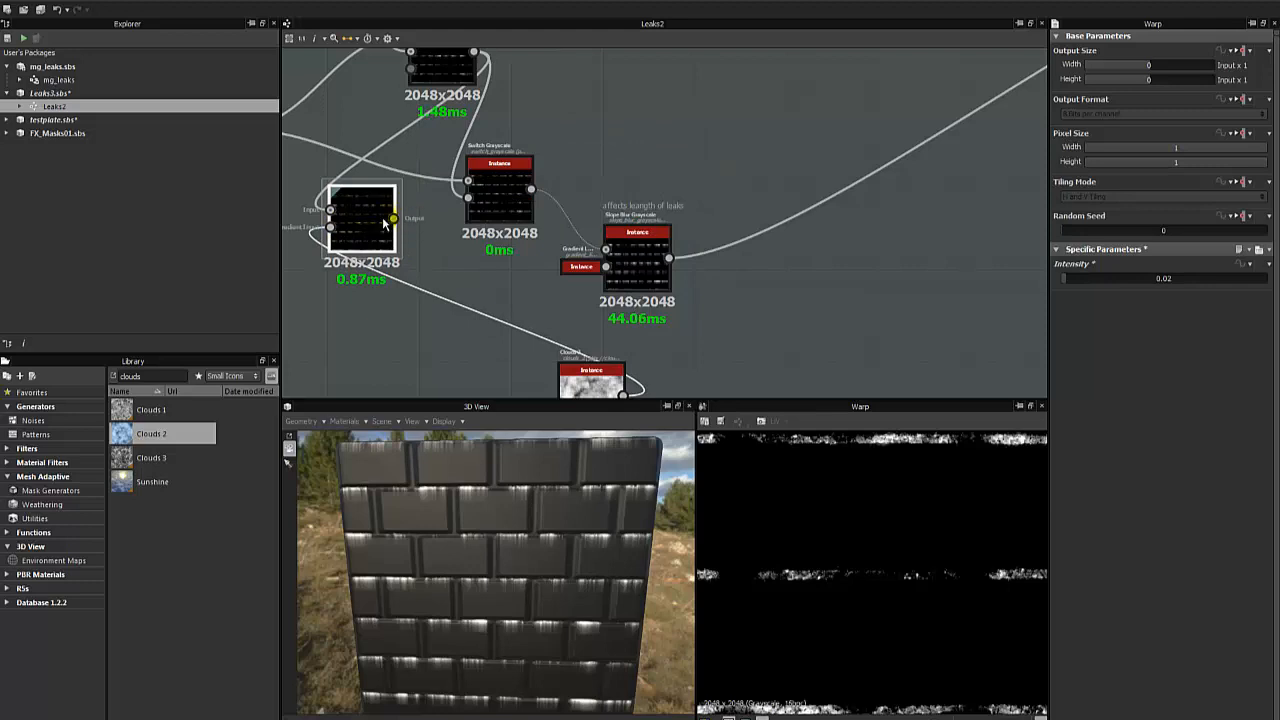
left_click_drag(393, 218, 465, 205)
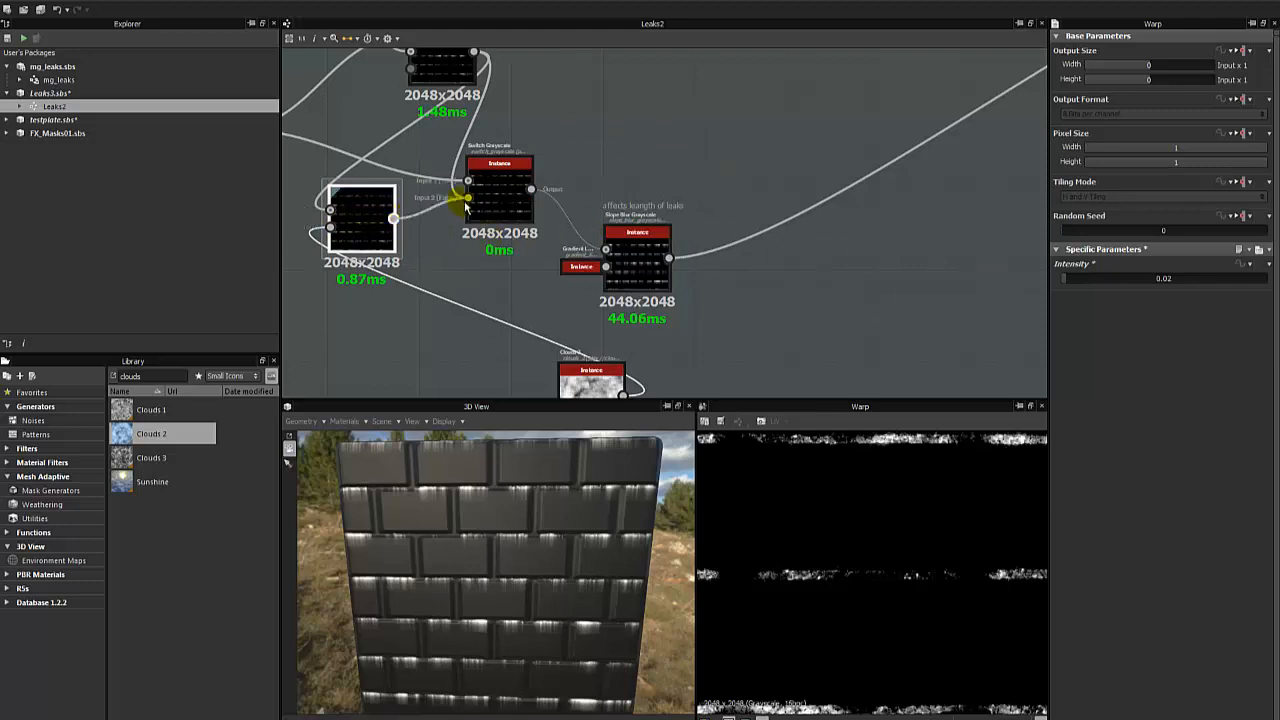
left_click(500, 195)
left_click(635, 265)
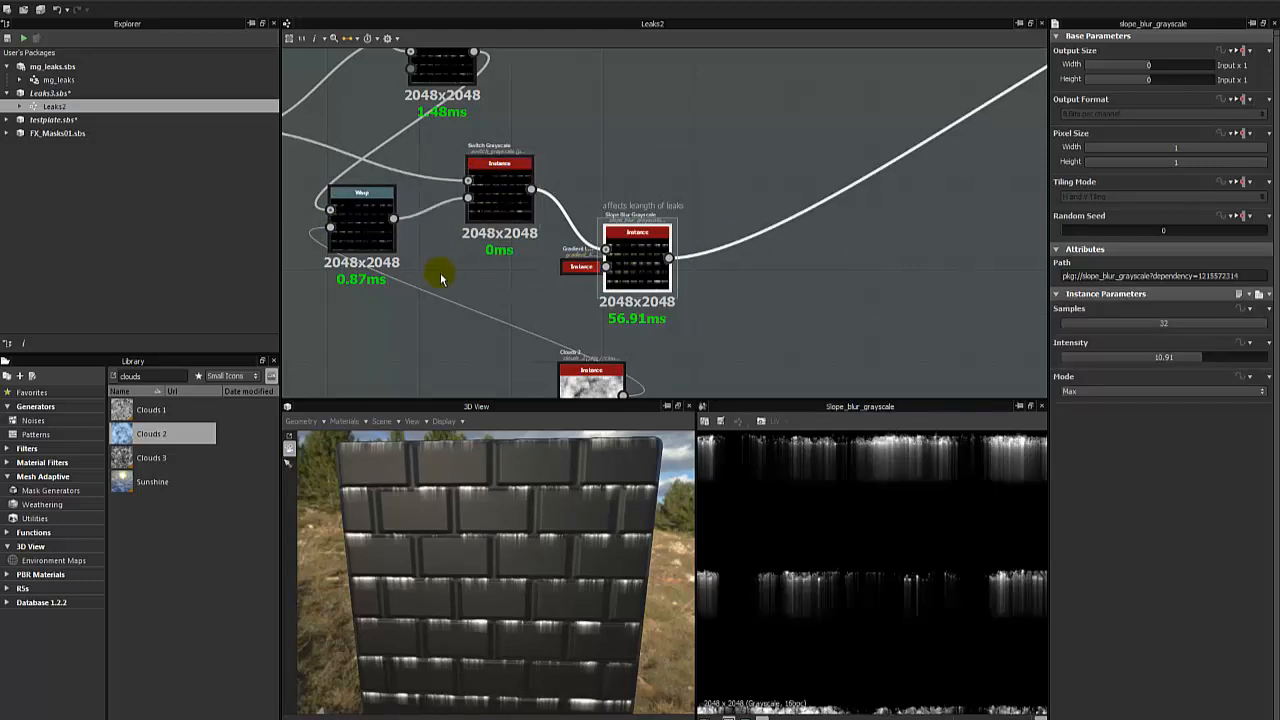
- Raise the Warp's Intensity to 0.19 and on to 0.31, and examine the leaks on the 3D bricks and in the 2D preview
left_click(361, 215)
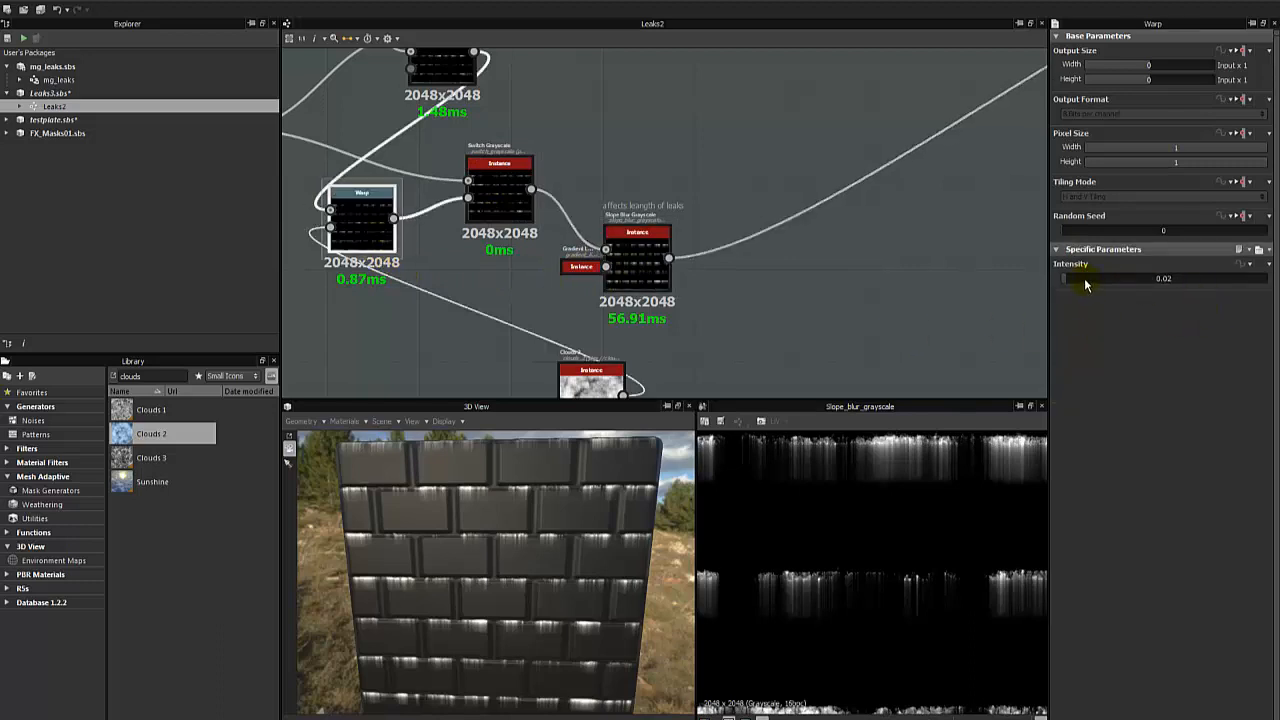
left_click_drag(1085, 285, 1102, 290)
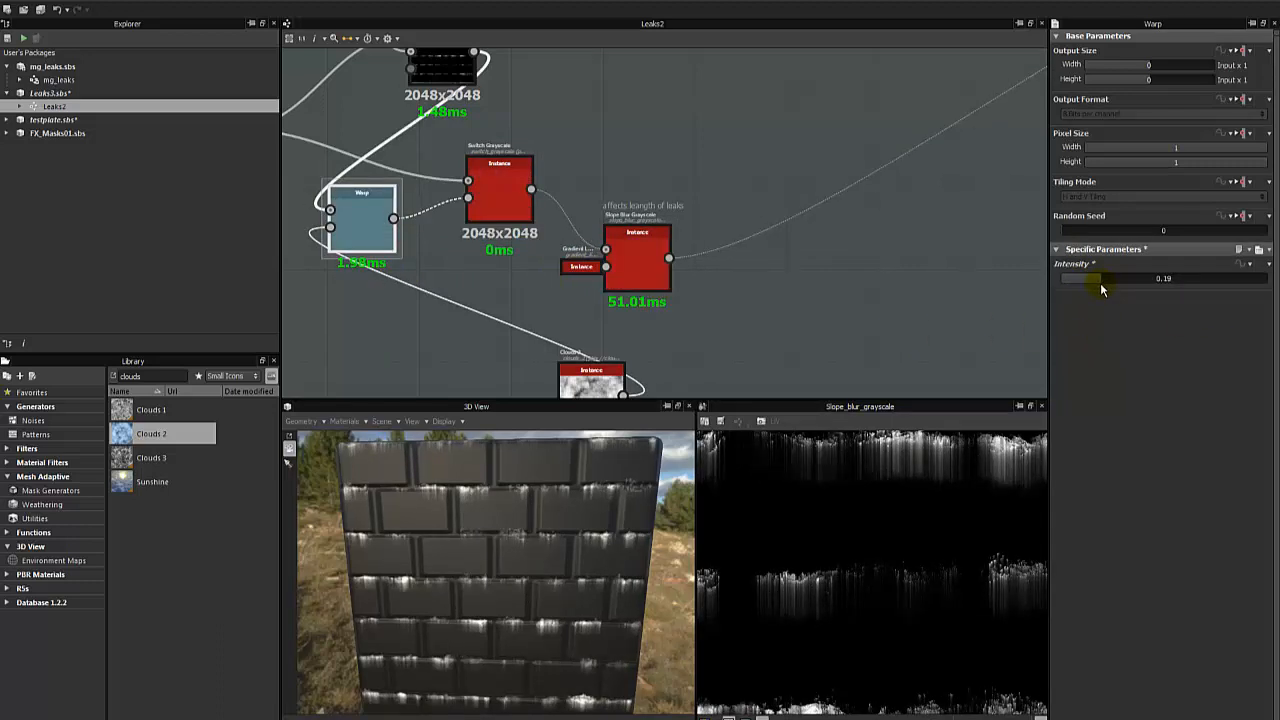
scroll(892, 497, "down", 2)
scroll(892, 495, "up", 2)
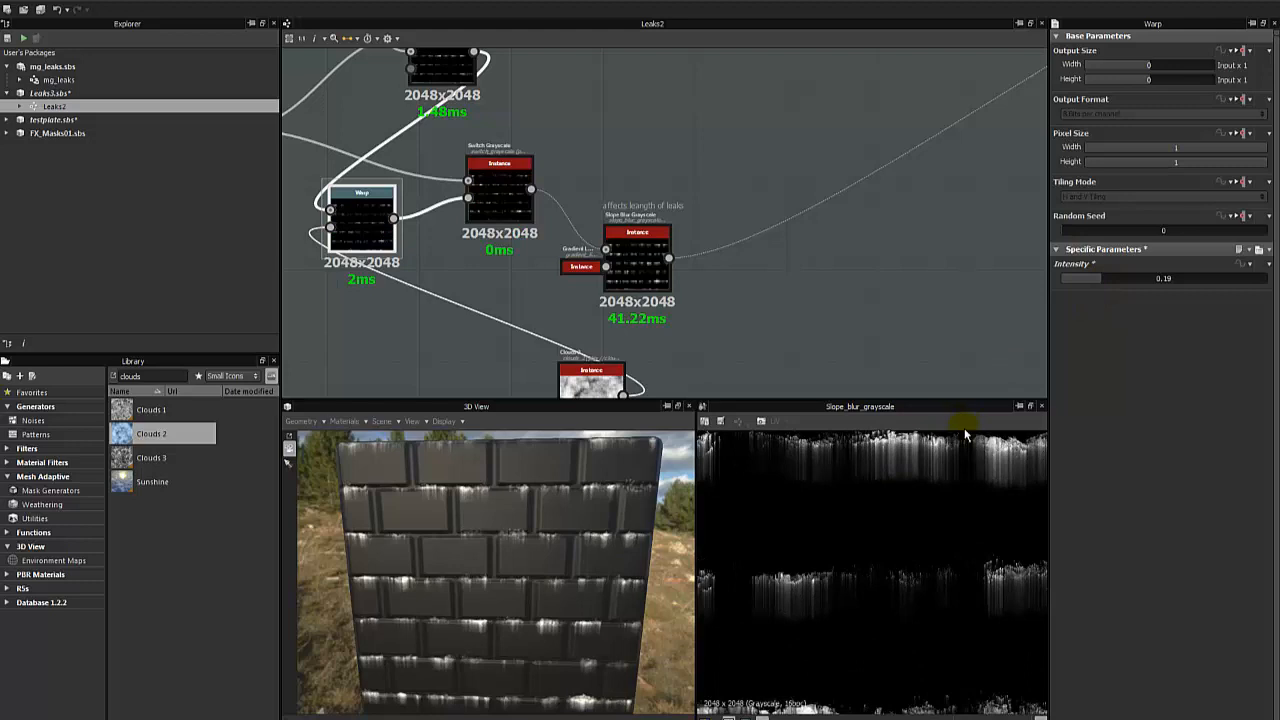
scroll(912, 495, "up", 2)
left_click_drag(1119, 287, 1125, 289)
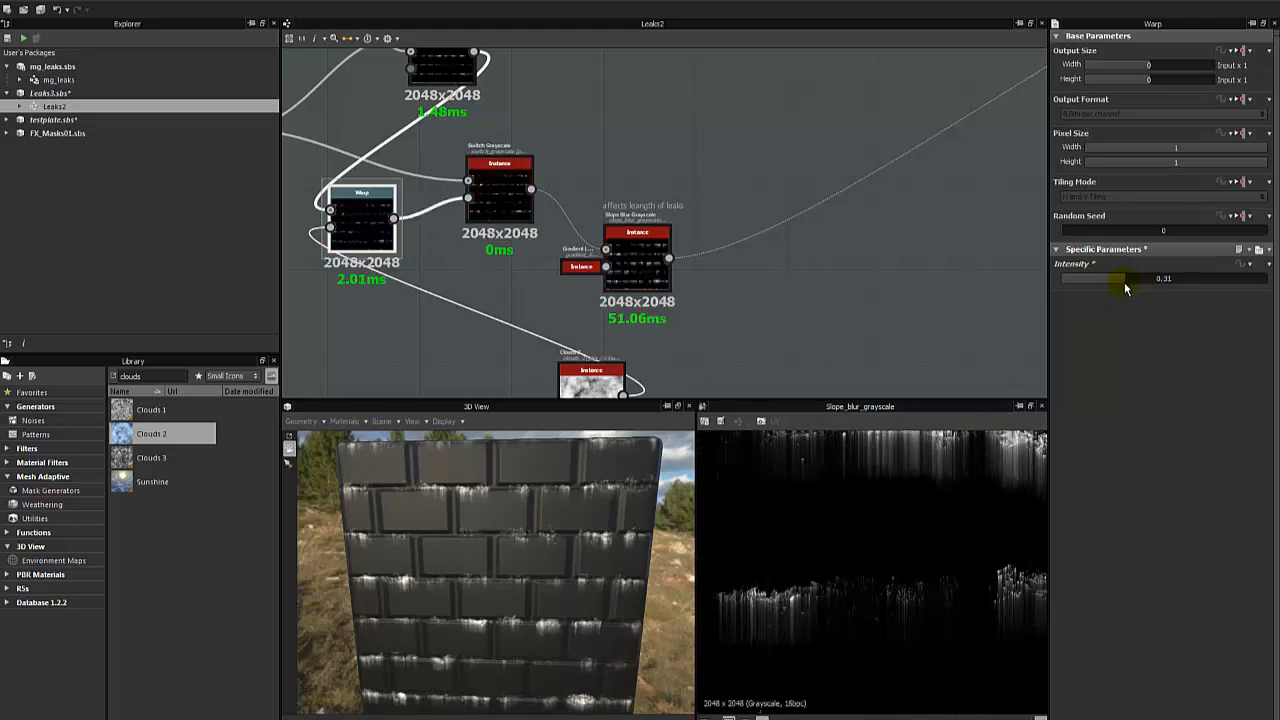
scroll(565, 600, "up", 6)
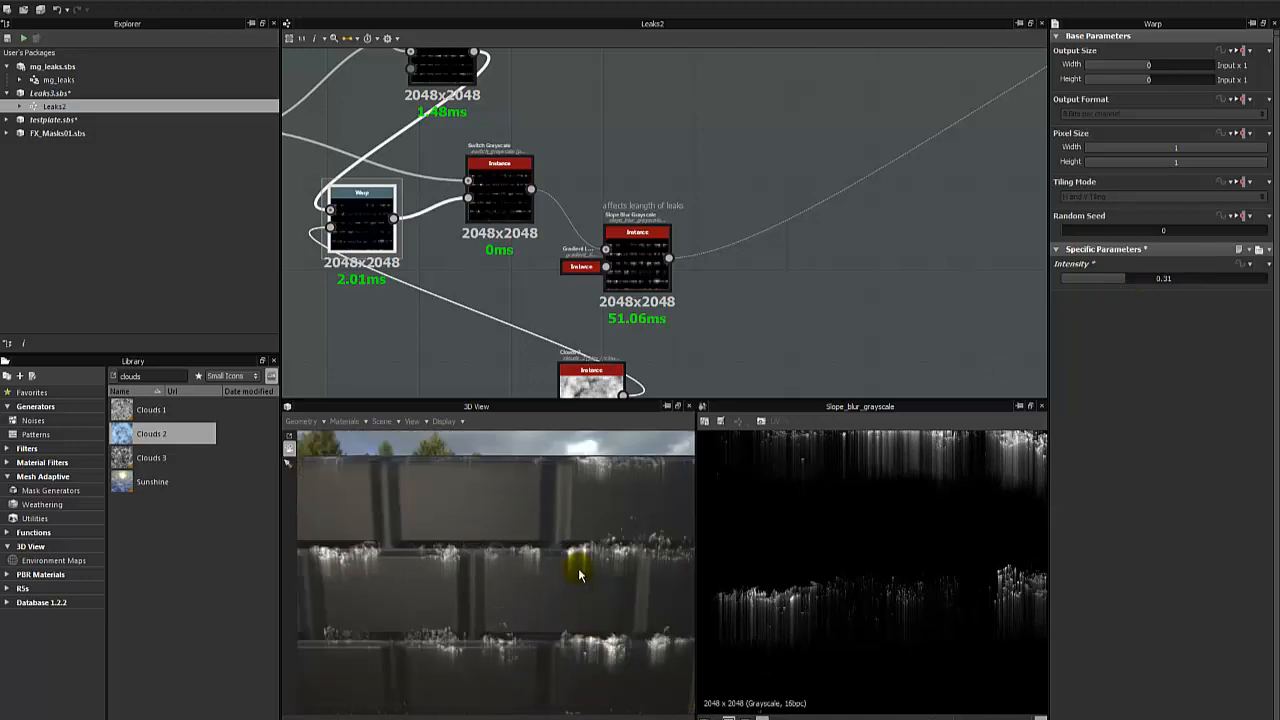
left_click_drag(610, 561, 630, 579)
scroll(797, 546, "down", 2)
left_click(828, 538)
scroll(627, 574, "down", 3)
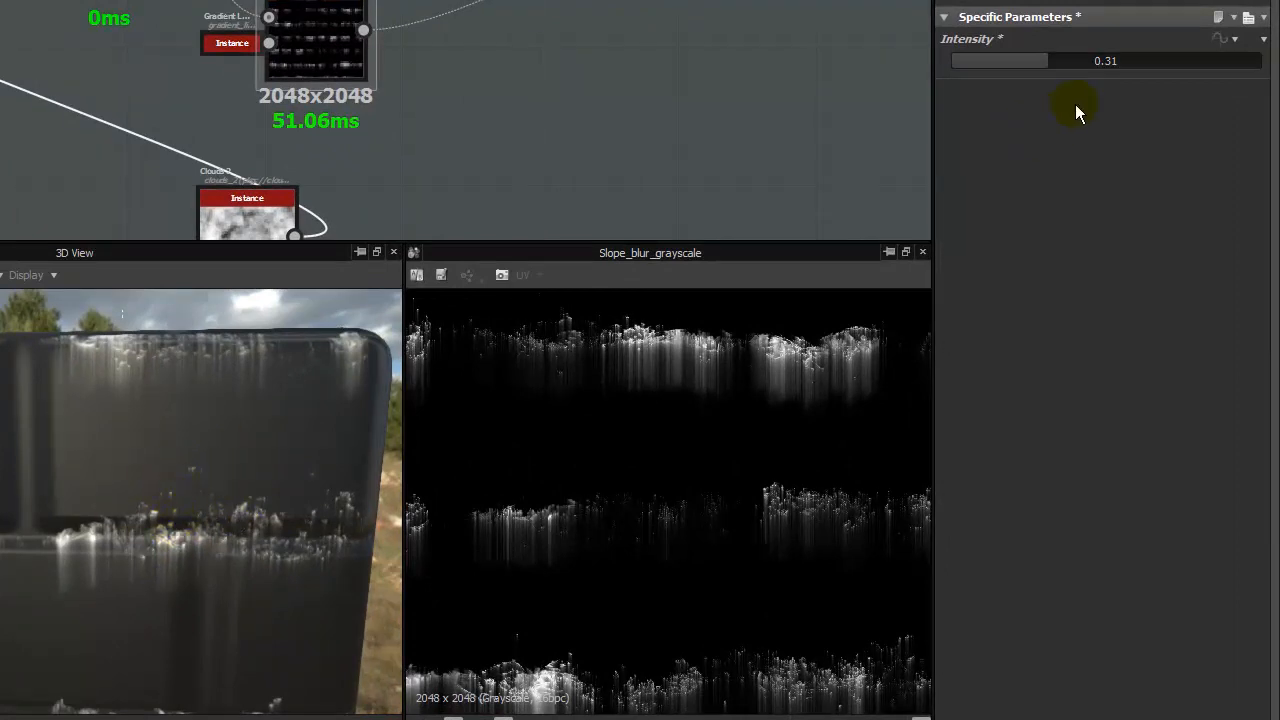
- Set the Warp's Intensity to 0.1 and examine the leaks on the 3D bricks and in the 2D preview
left_click_drag(1042, 71, 983, 69)
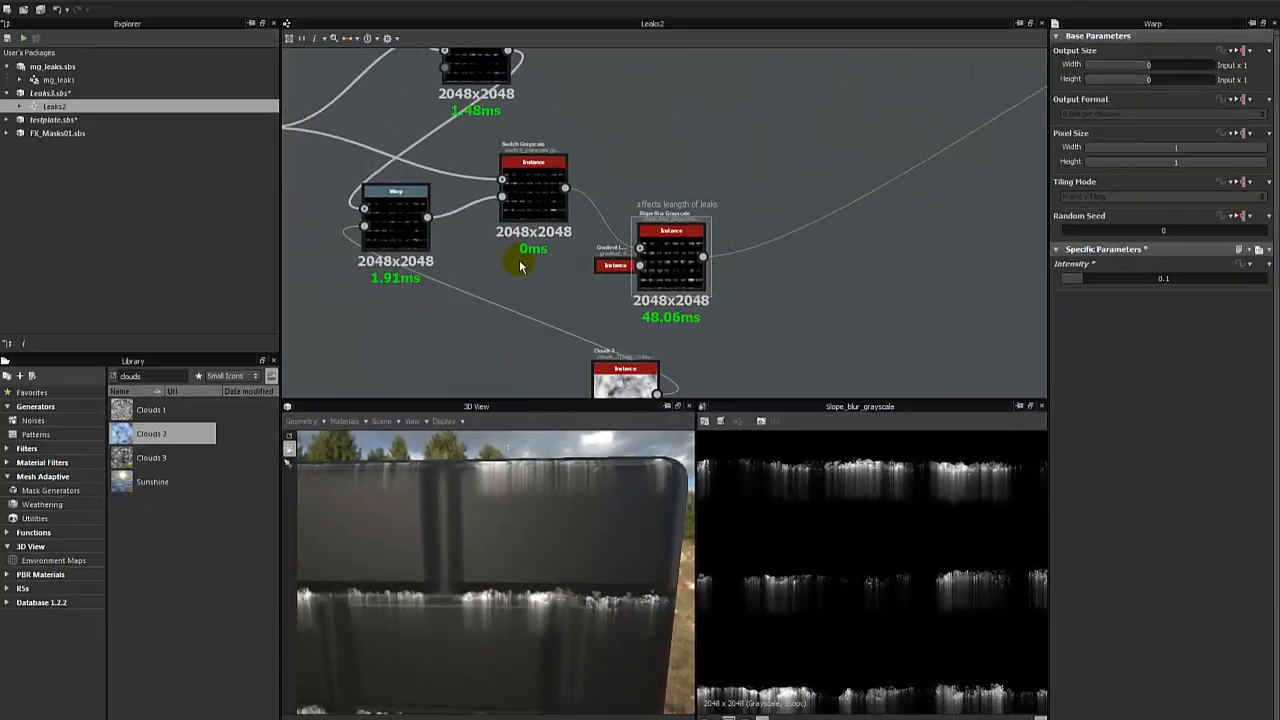
scroll(866, 561, "down", 3)
scroll(837, 579, "up", 5)
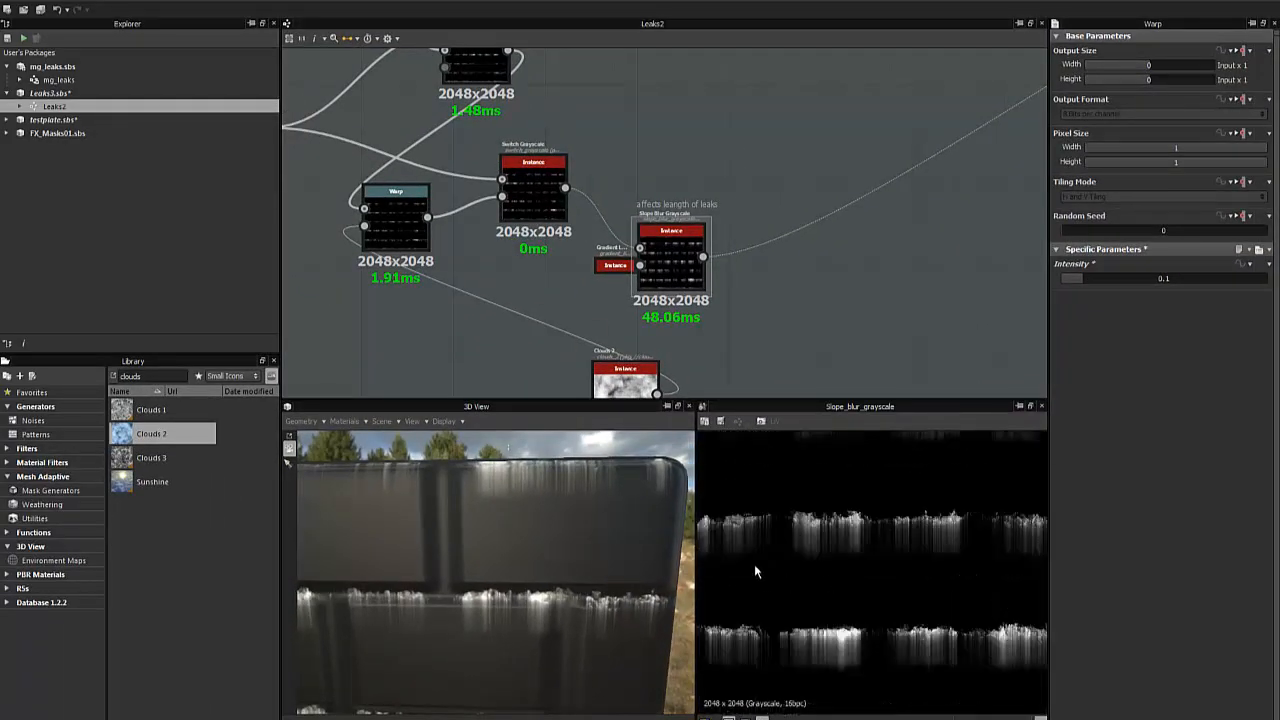
left_click_drag(528, 597, 680, 585)
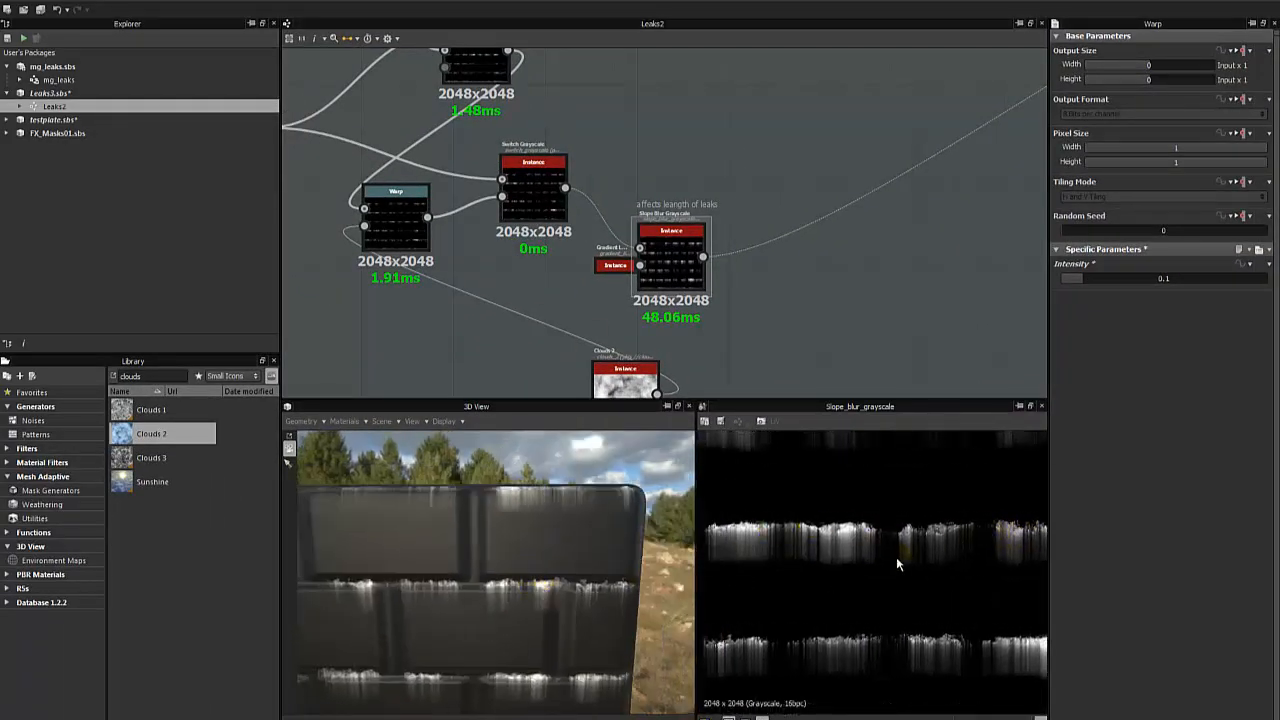
- Bypass the Warp by connecting the Subtract Blend directly to the Switch Grayscale's second input, and preview the Slope Blur output for comparison
middle_click_drag(493, 230, 587, 300)
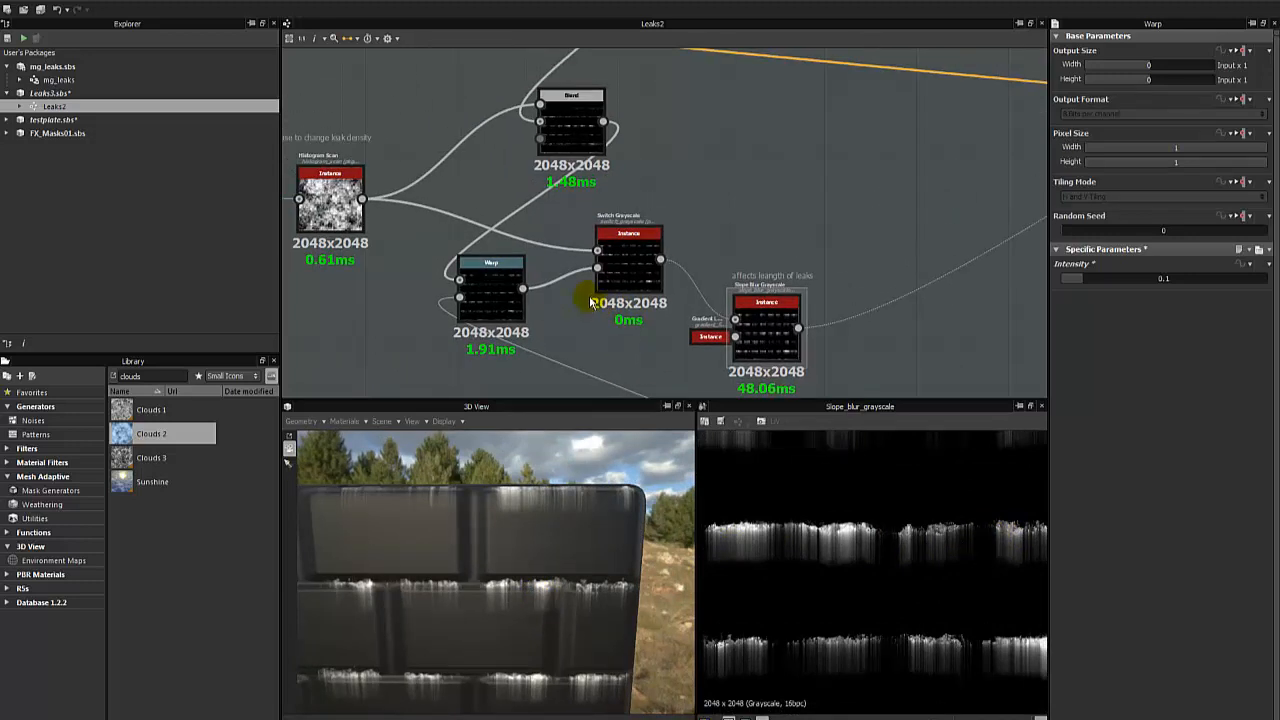
left_click(578, 133)
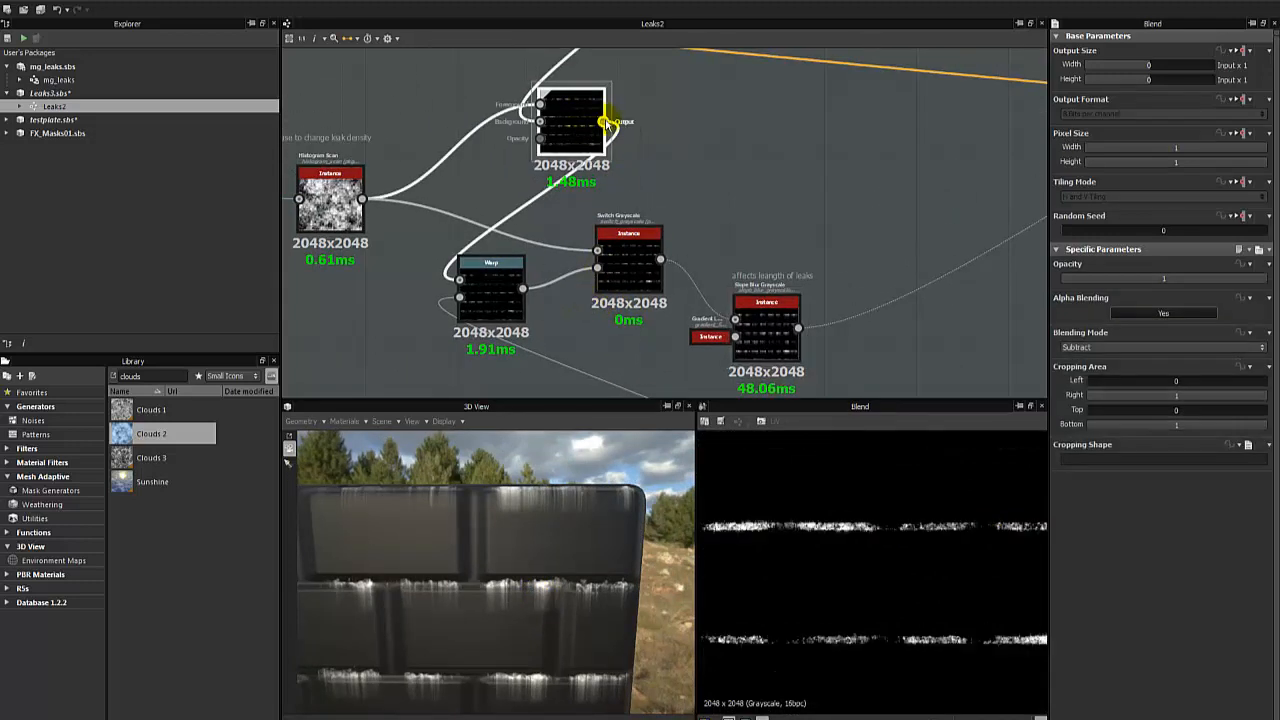
left_click_drag(605, 122, 597, 267)
double_click(775, 331)
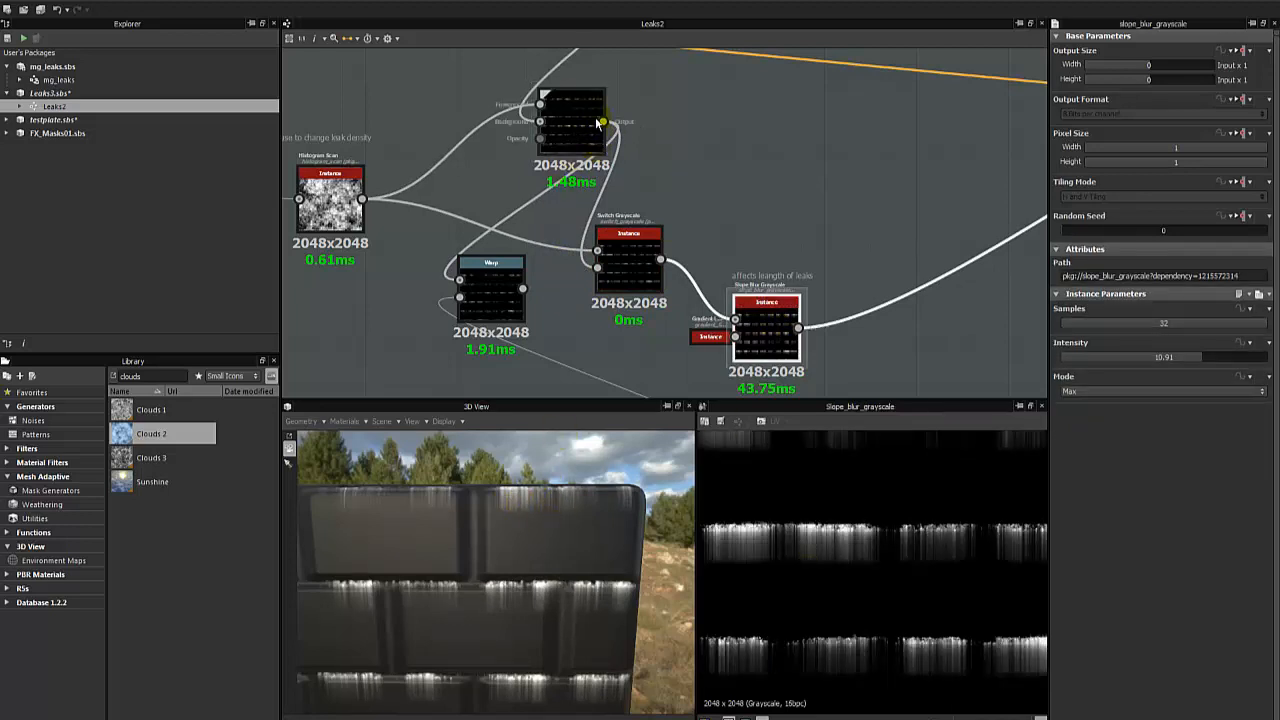
- Reconnect the Warp's output to the Switch Grayscale's second input and inspect the warped leaks up close on the 3D bricks
left_click_drag(522, 289, 597, 267)
left_click_drag(541, 550, 567, 494)
scroll(523, 523, "up", 3)
scroll(831, 597, "up", 1)
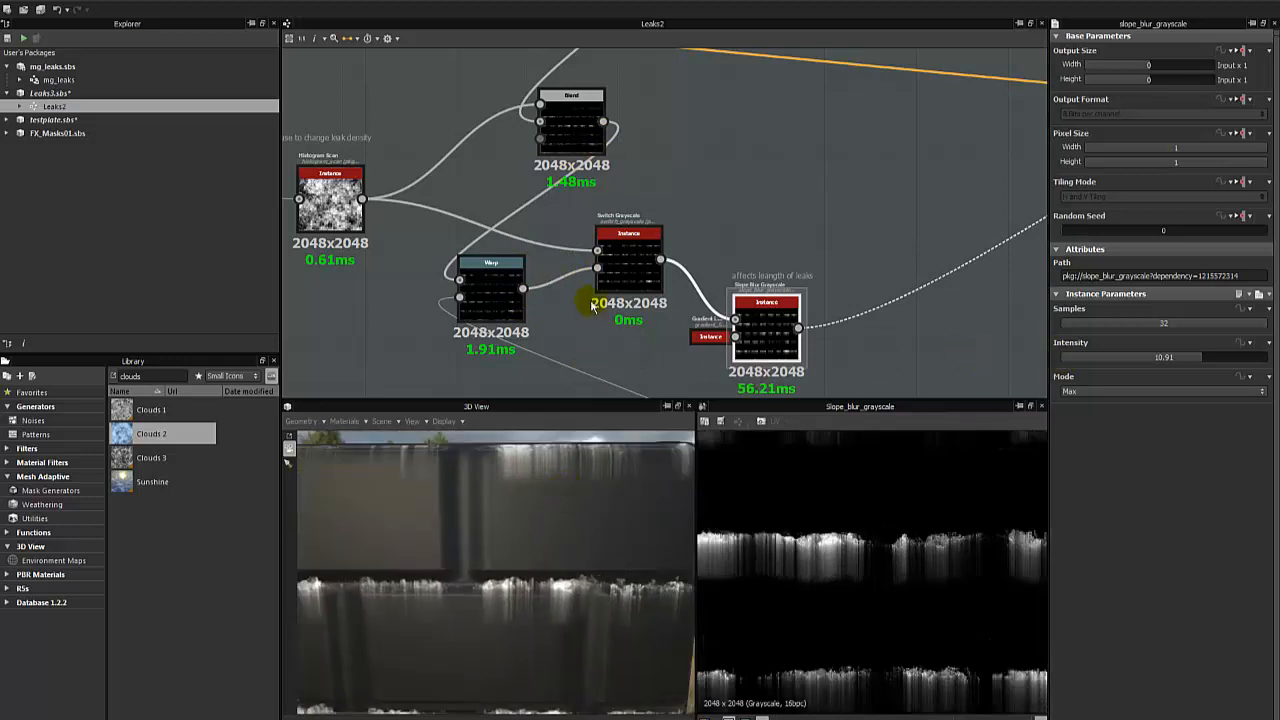
- Set the Warp's Intensity to 0.12 and check the leaks across the 3D brick wall
left_click(490, 285)
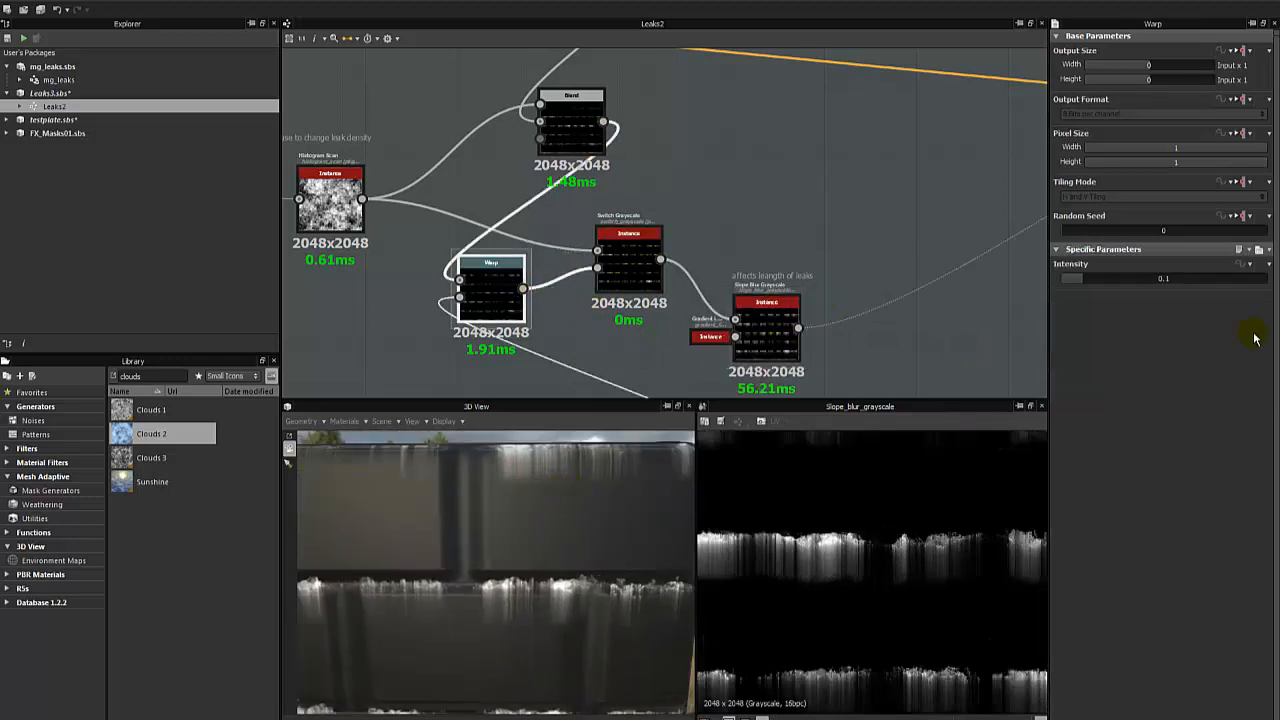
left_click_drag(1079, 280, 1087, 279)
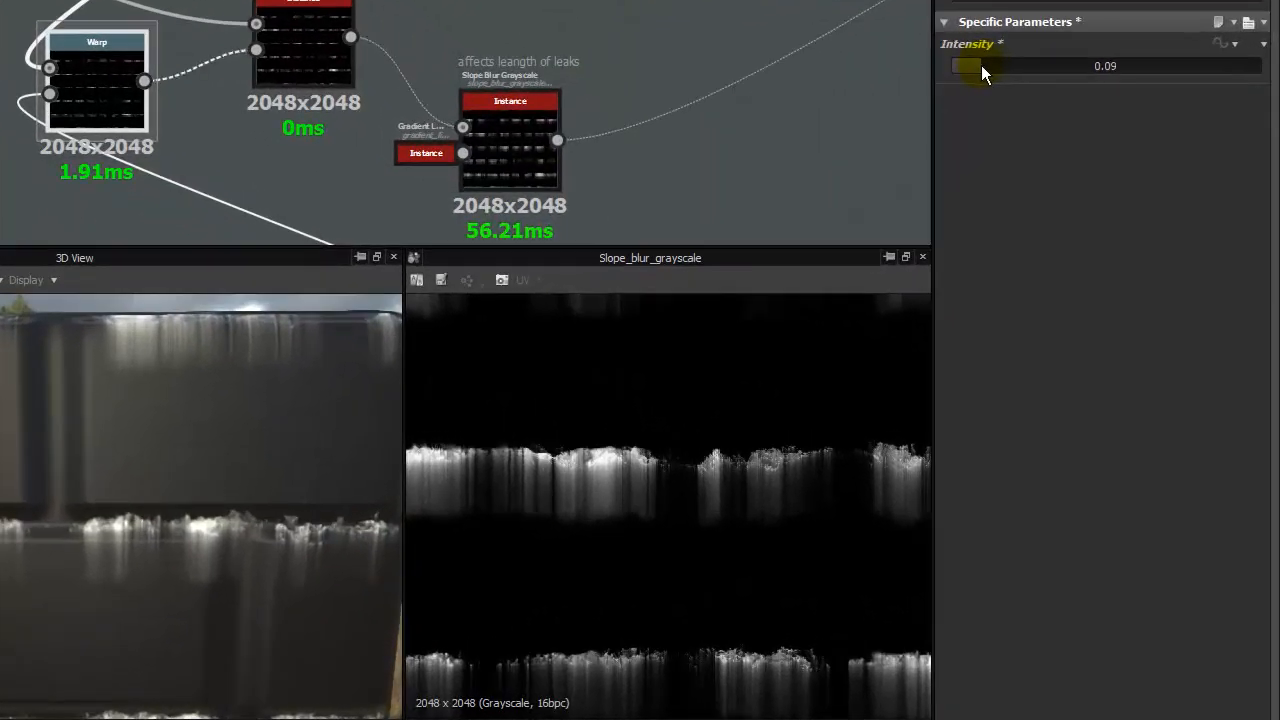
left_click_drag(989, 65, 988, 72)
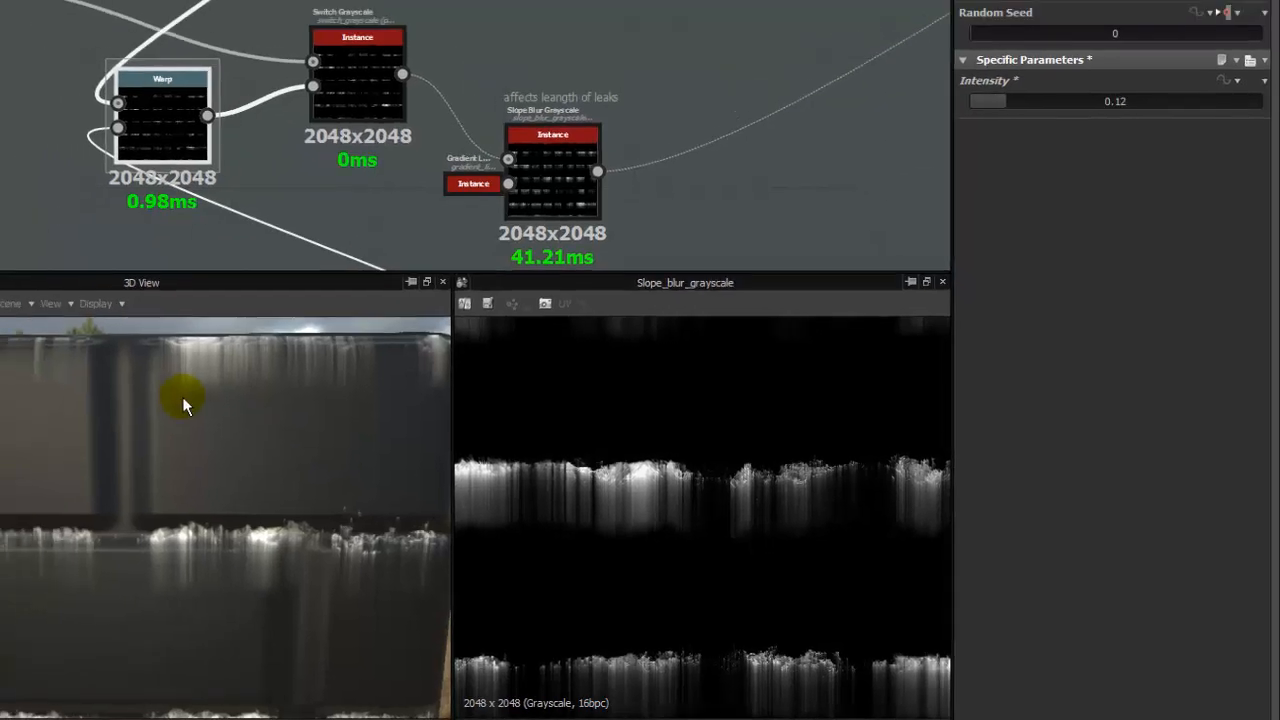
right_click_drag(212, 300, 69, 558)
middle_click_drag(472, 611, 538, 564)
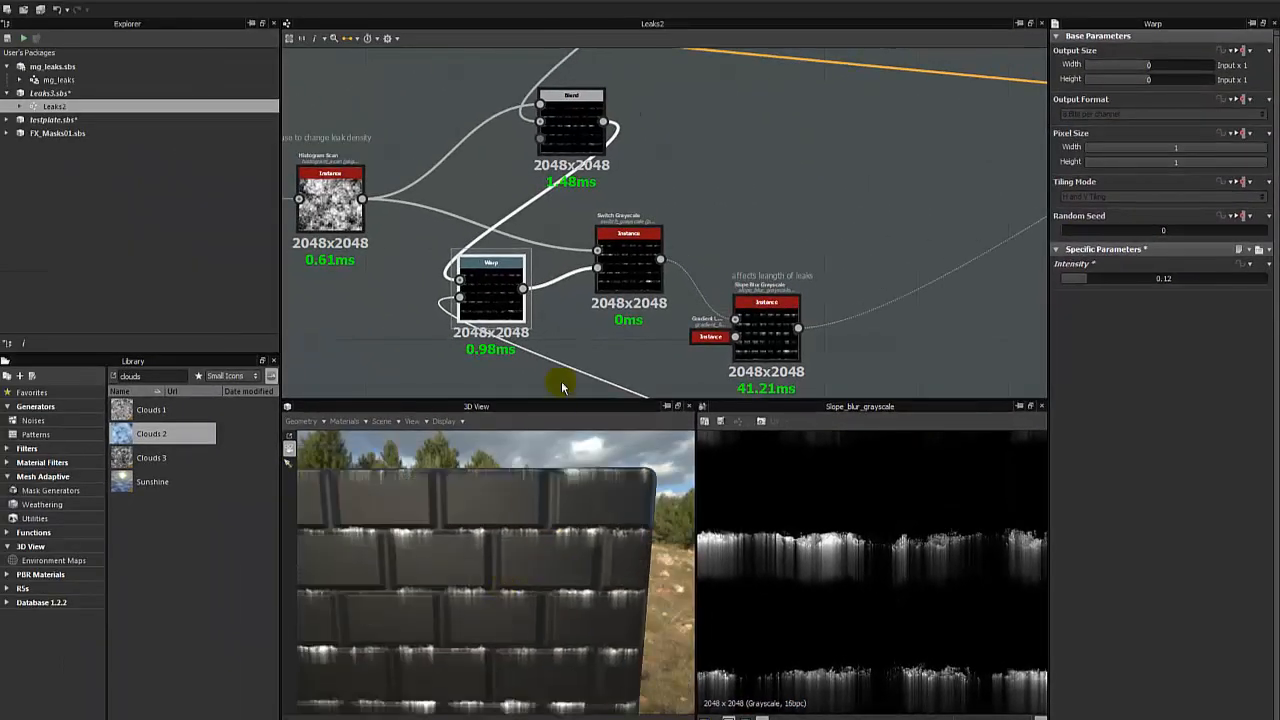
- Move the Warp node beside the Subtract Blend, above the Switch Grayscale, and preview the Warp and Slope Blur outputs
left_click(563, 329)
left_click(497, 285)
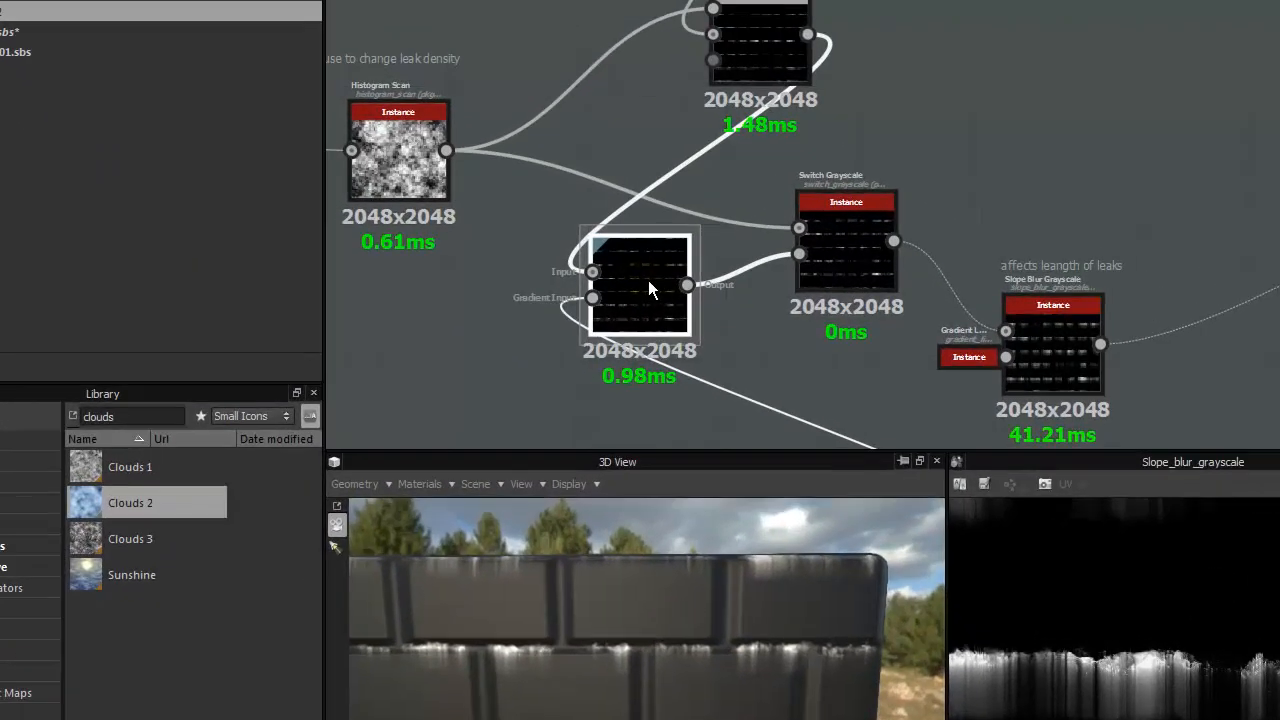
left_click_drag(582, 290, 881, 104)
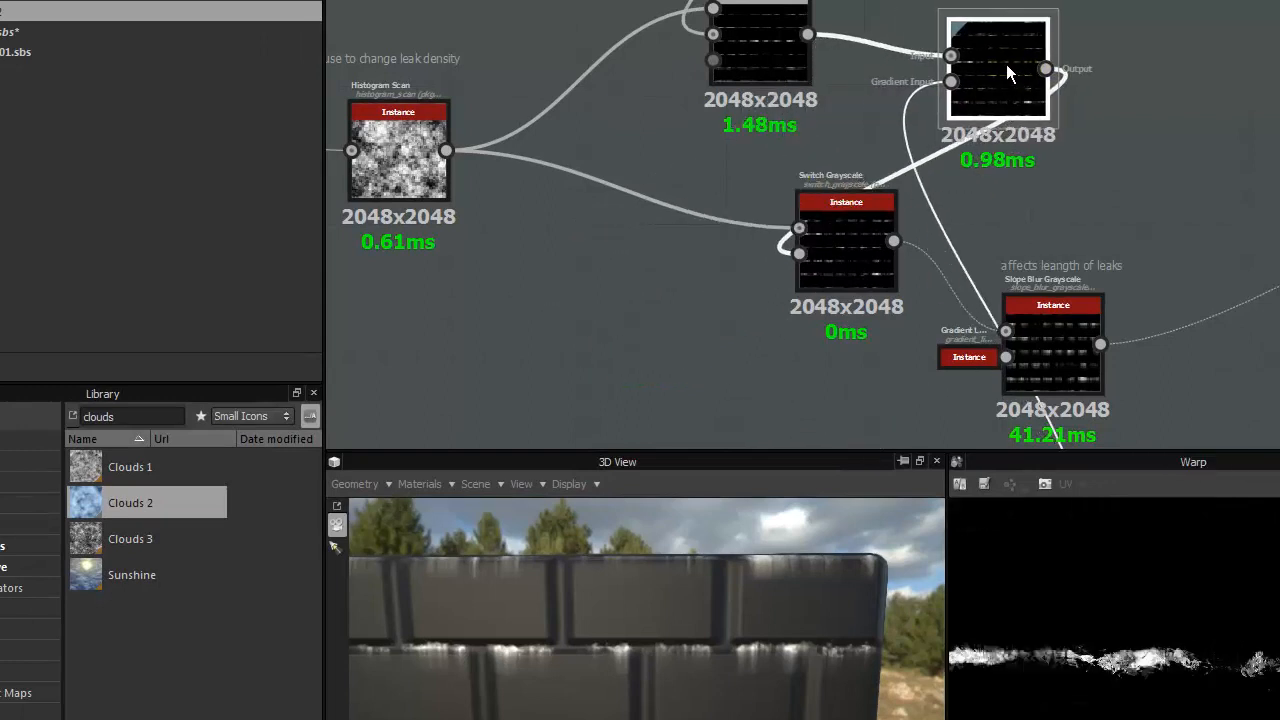
middle_click_drag(1094, 57, 1110, 235)
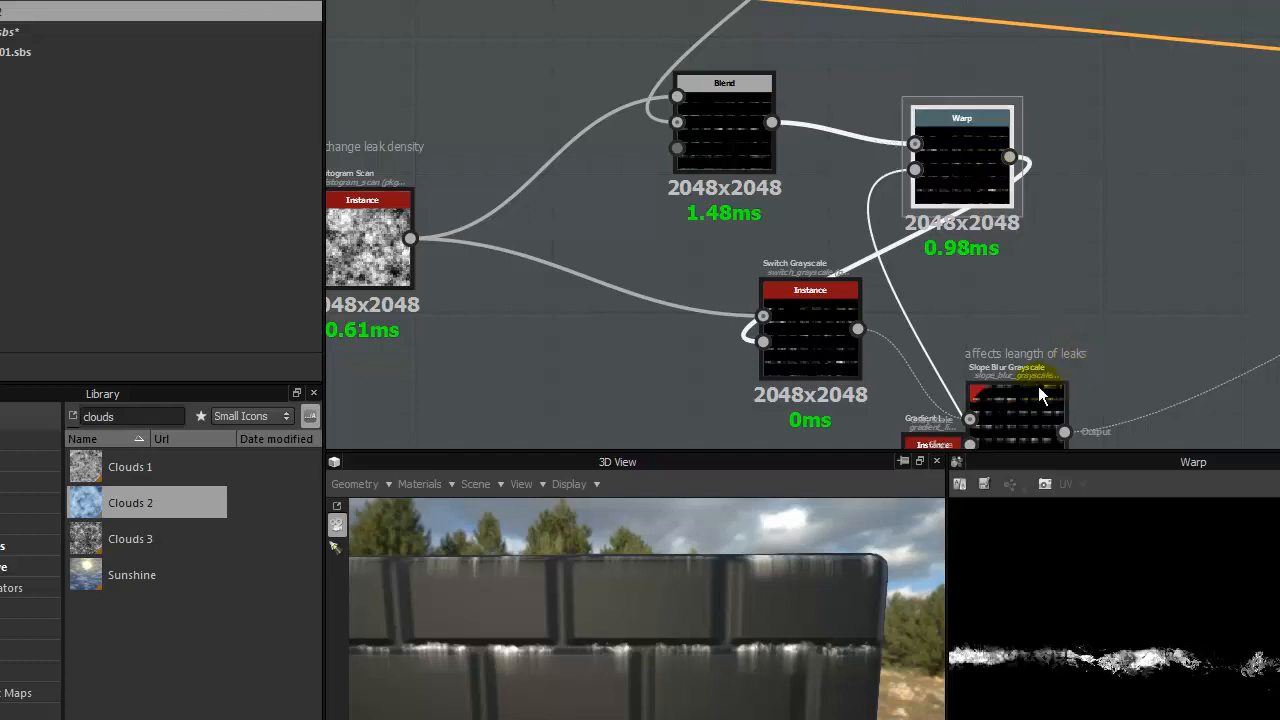
left_click(1022, 412)
middle_click_drag(1090, 322, 933, 216)
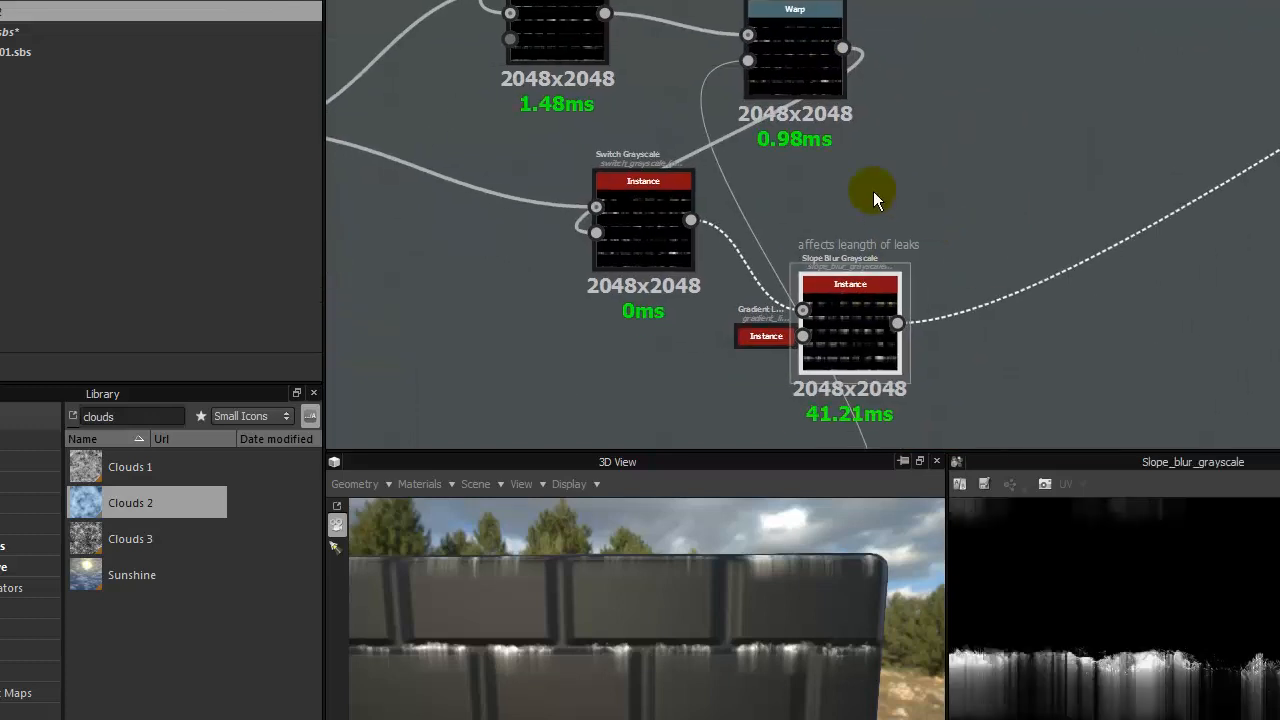
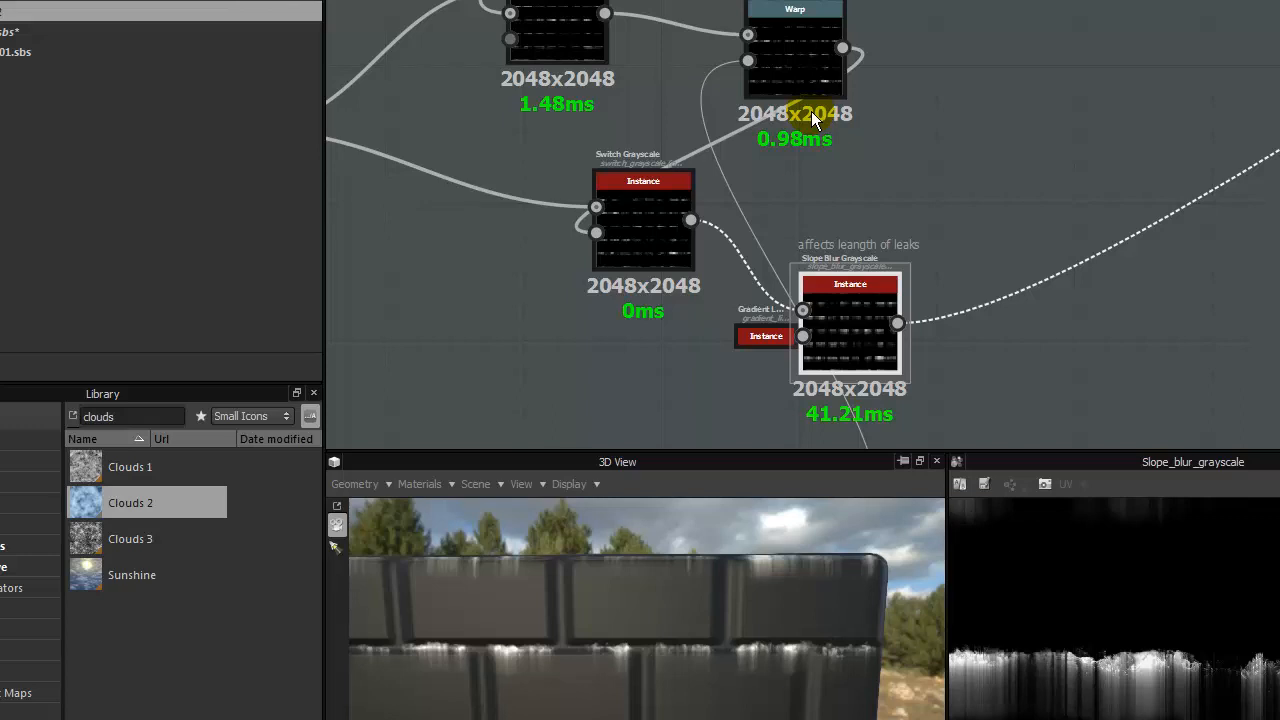
- Add a Histogram Scan node from the library, connect the Slope Blur Grayscale output to its input, and preview it
right_click(862, 316)
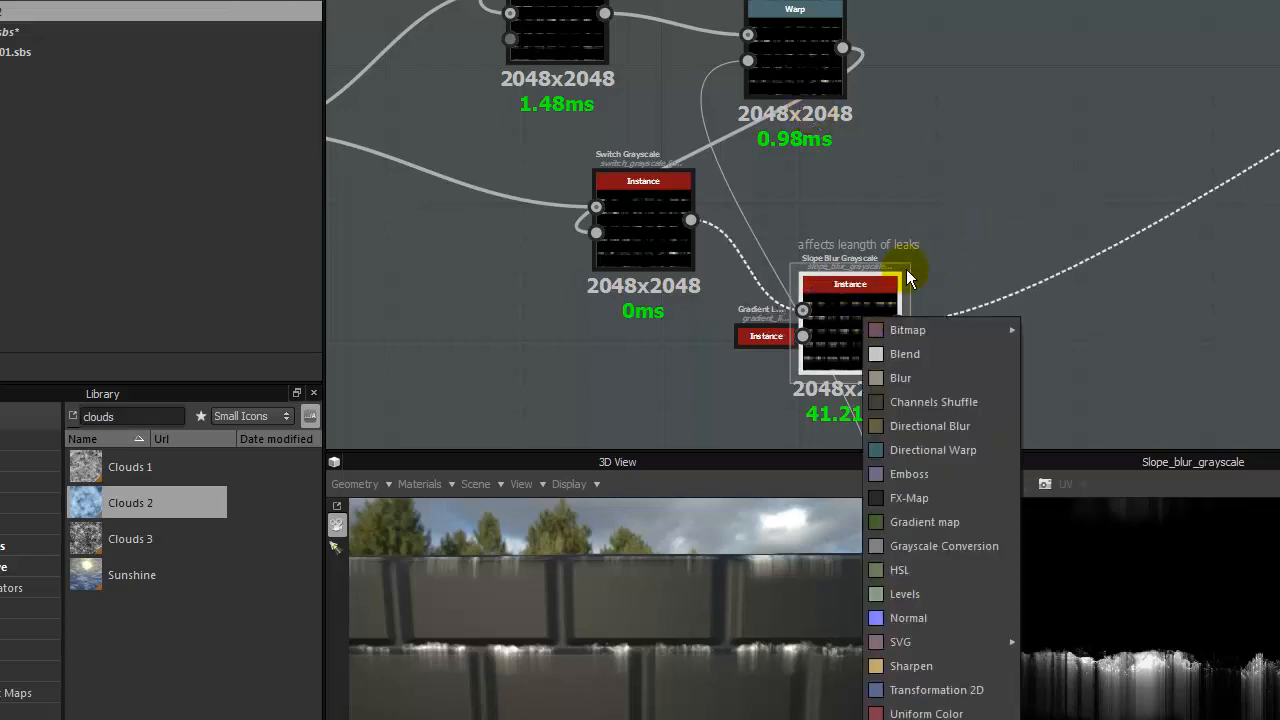
left_click(629, 382)
double_click(106, 418)
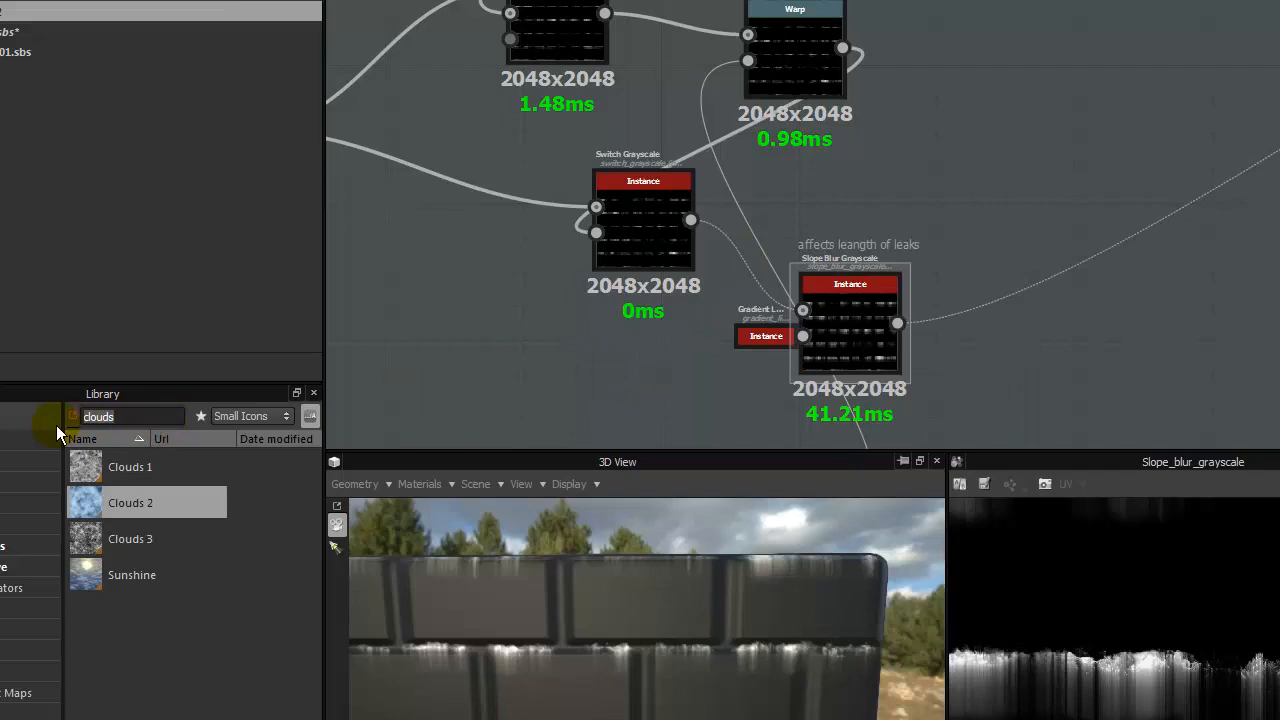
type("hist")
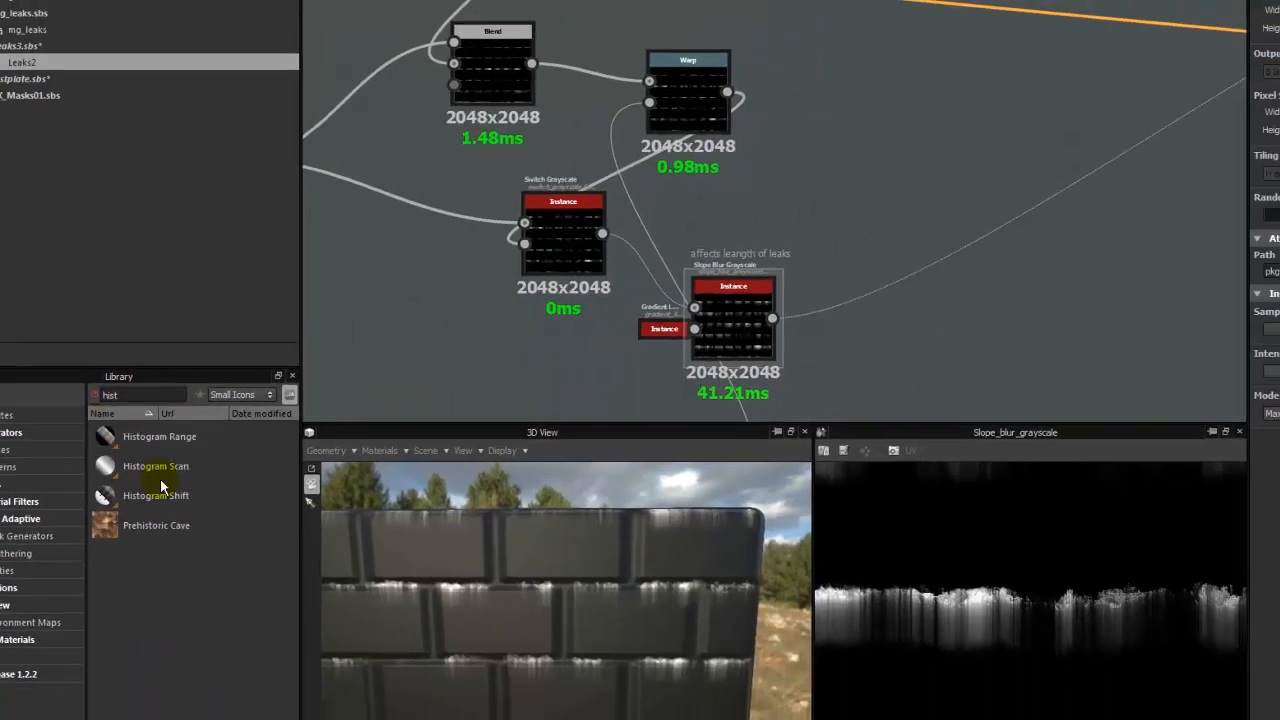
left_click_drag(160, 486, 982, 194)
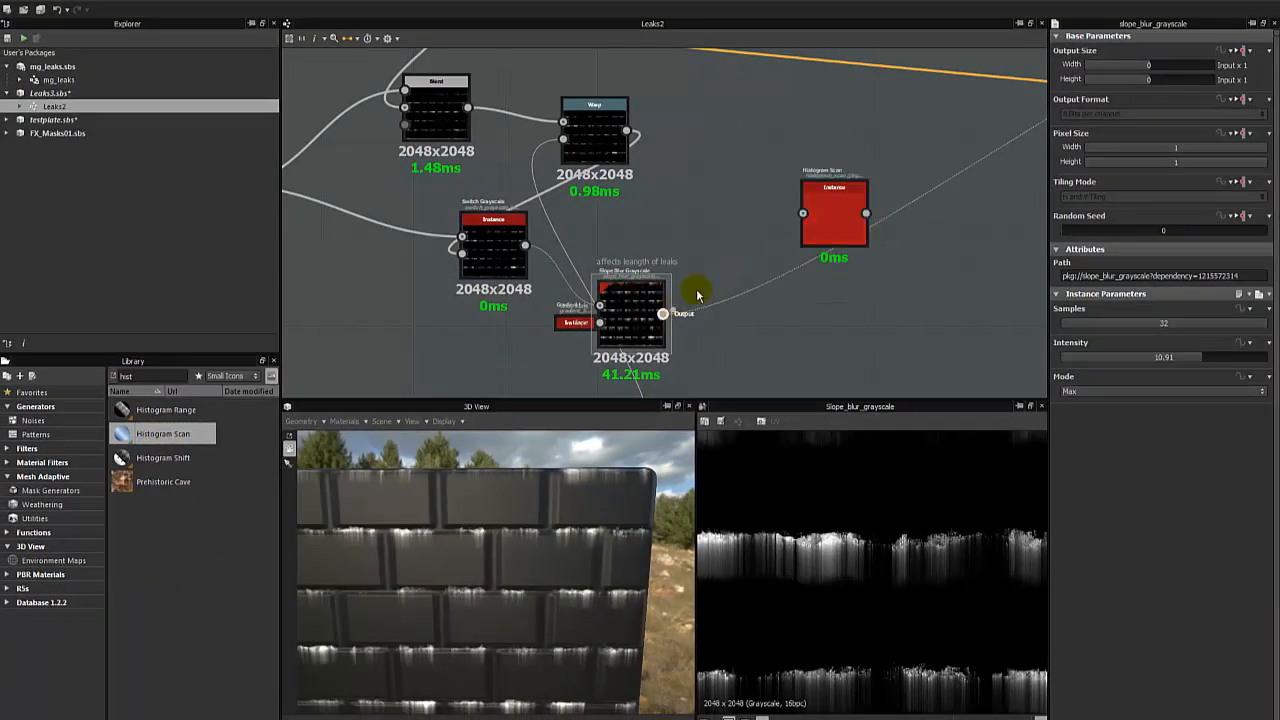
left_click_drag(663, 314, 820, 209)
left_click_drag(664, 315, 793, 191)
double_click(828, 214)
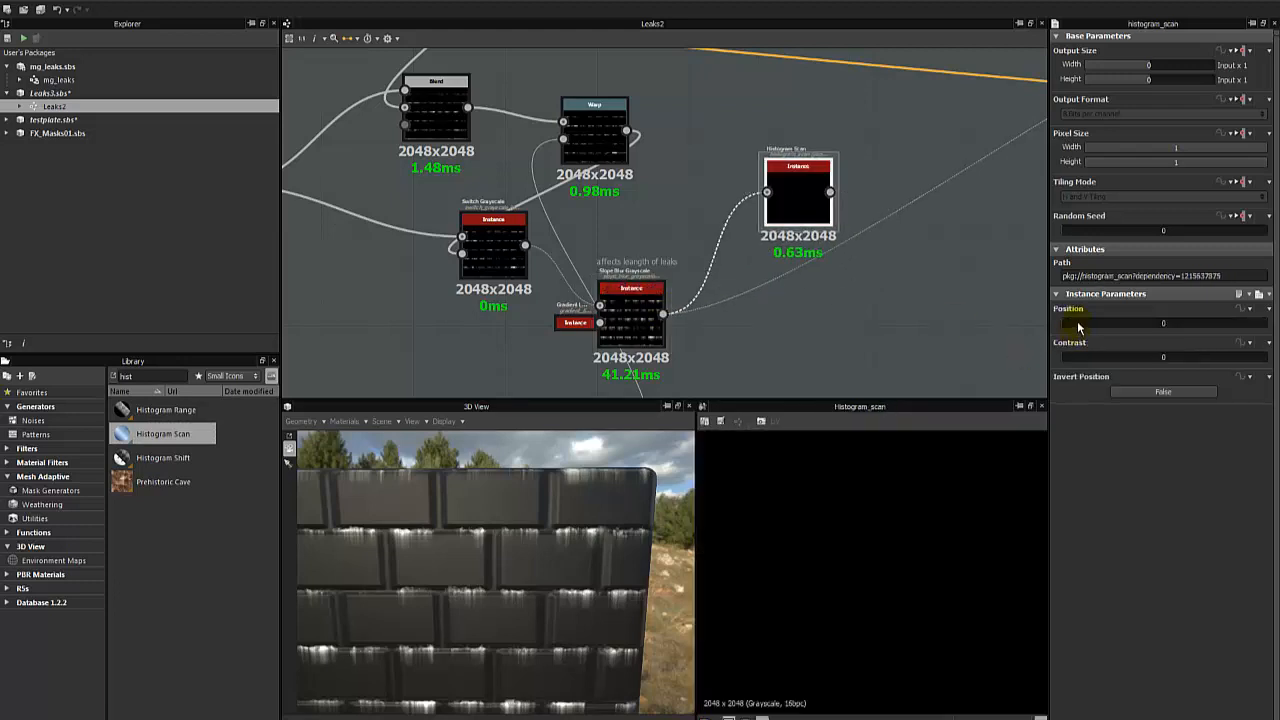
- Set the Histogram Scan's Position to 0.91 and Contrast to 0.73, checking the leak mask in the 2D view
left_click_drag(1078, 327, 1113, 363)
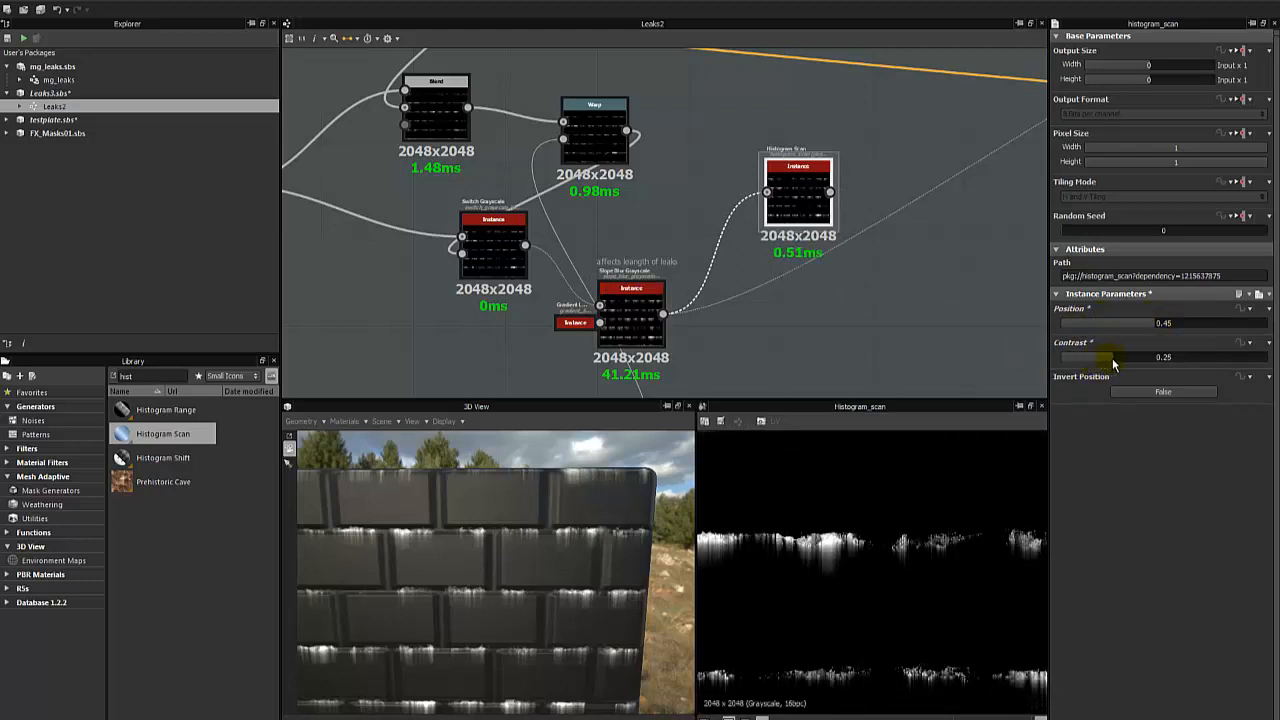
scroll(918, 590, "down", 2)
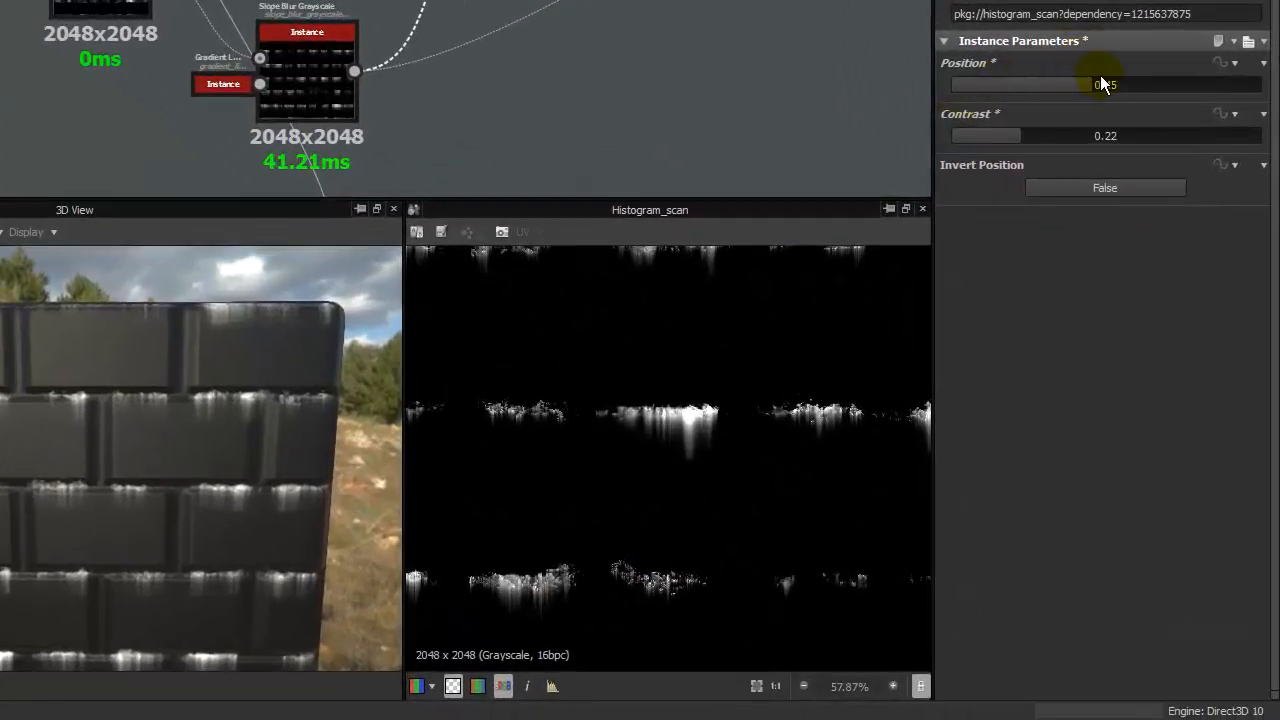
mouse_move(1099, 80)
left_mouse_down()
mouse_move(1158, 79)
mouse_move(1149, 87)
left_mouse_up()
mouse_move(978, 140)
left_mouse_down()
mouse_move(1121, 138)
mouse_move(1057, 150)
left_mouse_up()
left_click_drag(1112, 86, 1201, 76)
left_click_drag(1214, 80, 1232, 85)
left_click_drag(1046, 140, 1178, 138)
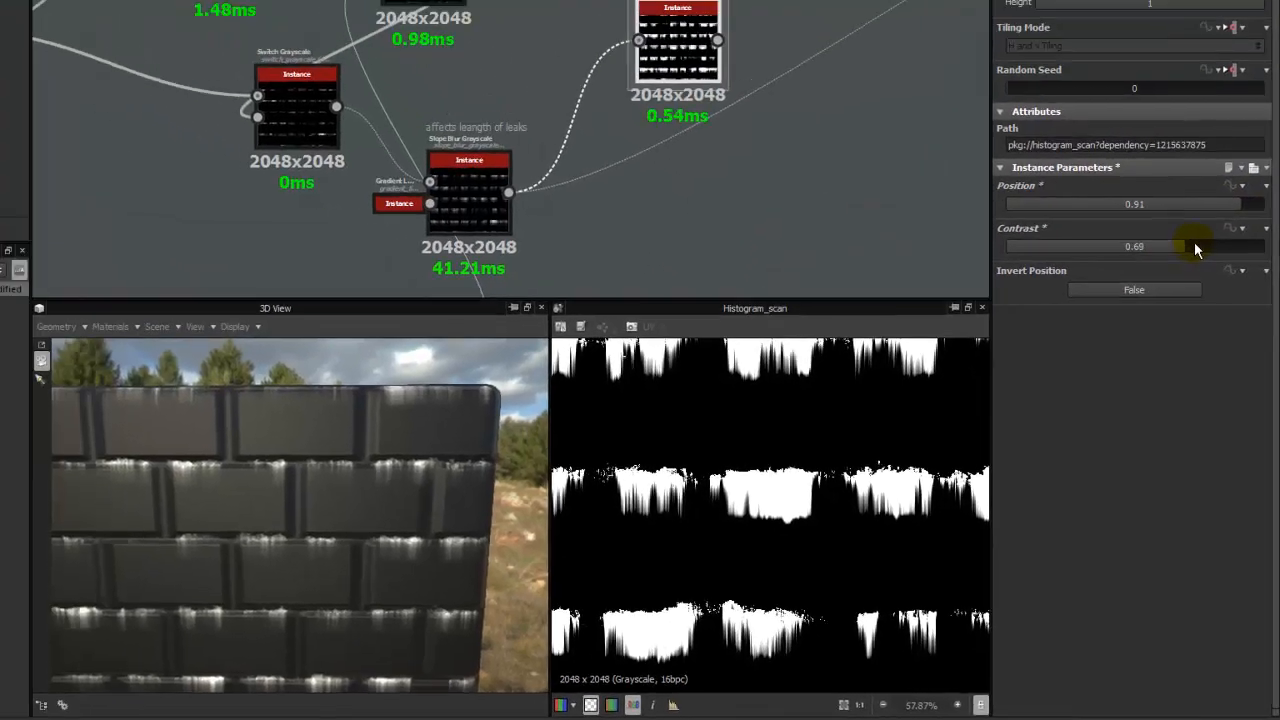
left_click_drag(1194, 242, 1196, 244)
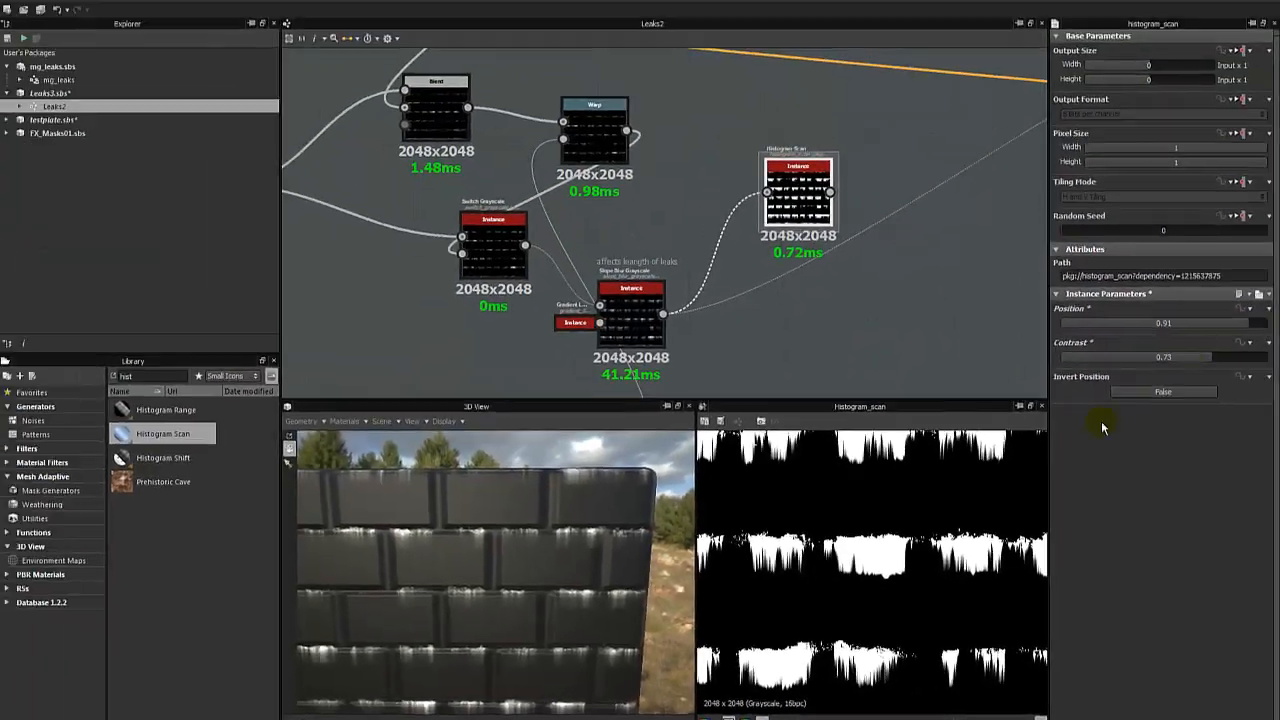
scroll(946, 507, "down", 3)
scroll(946, 507, "up", 4)
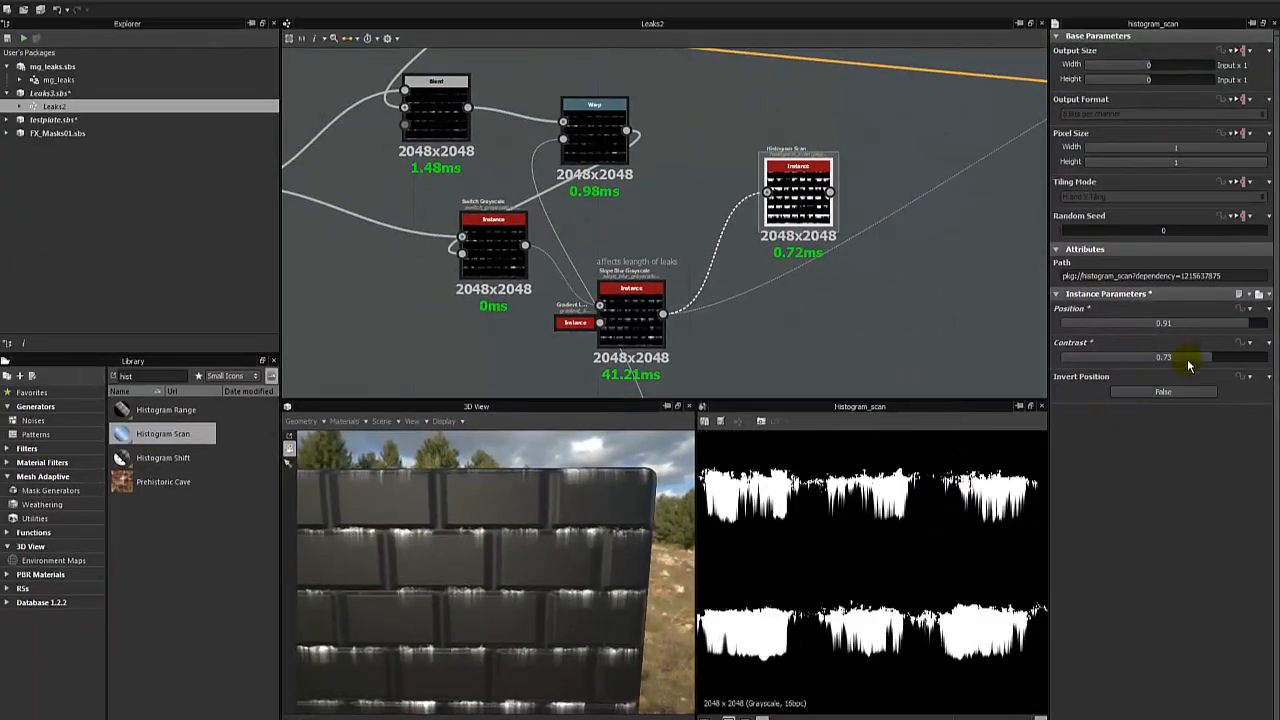
- Set the Histogram Scan's Contrast to 0.69 and inspect the softer leak edges in the 2D view
left_click_drag(1209, 362, 1249, 328)
left_click(1202, 362)
scroll(970, 535, "down", 3)
scroll(904, 546, "up", 3)
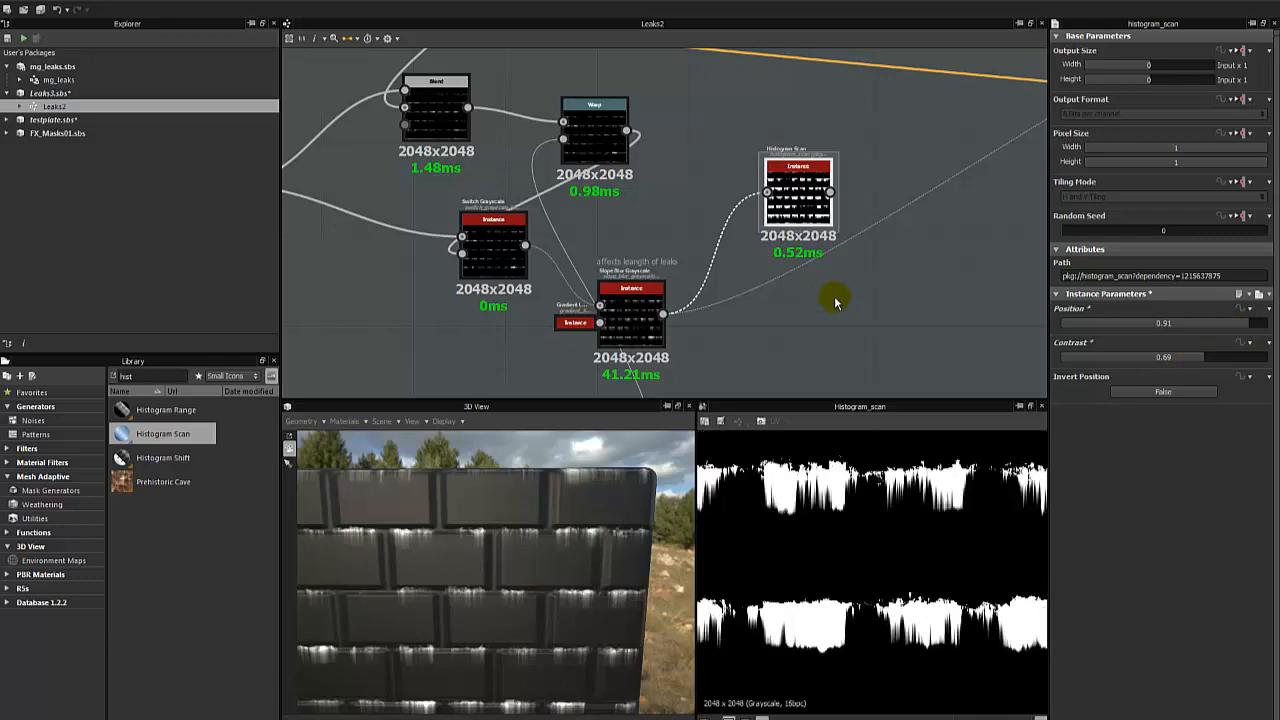
- Add a Blur node fed by the Histogram Scan and place it above and beyond that node
left_click_drag(793, 202, 794, 176)
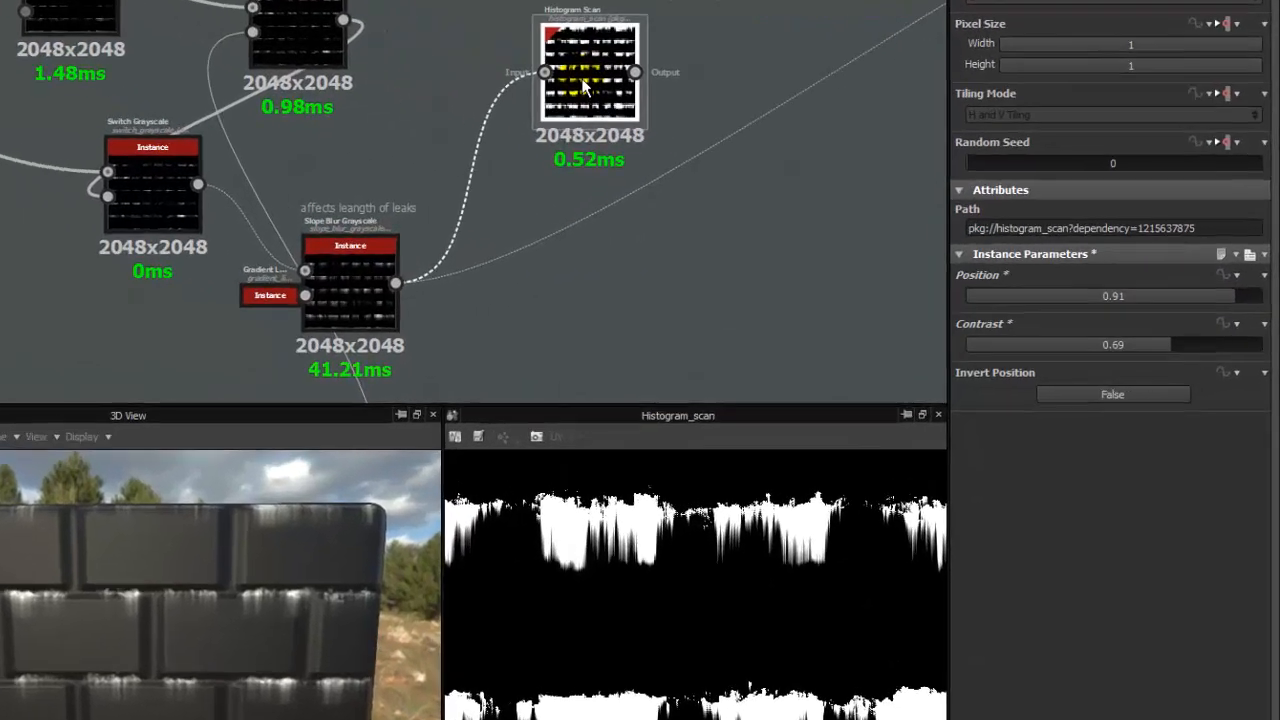
middle_click_drag(583, 81, 345, 182)
key("space")
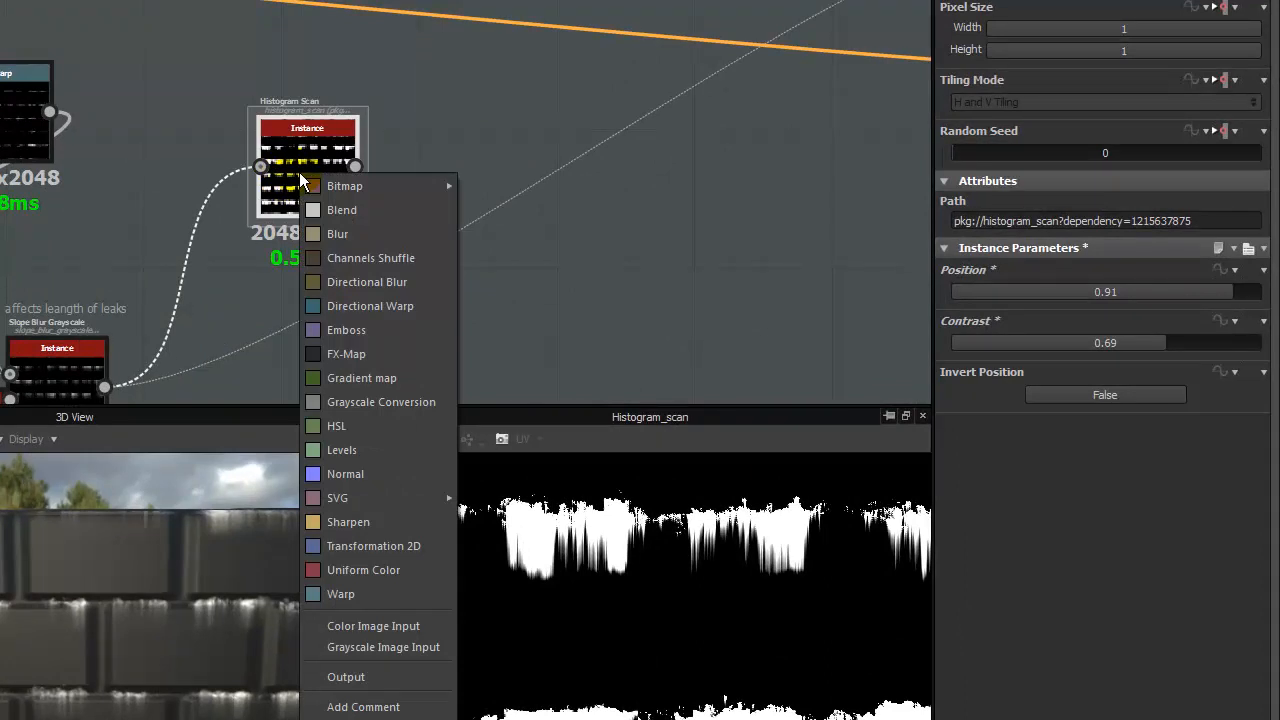
left_click(337, 233)
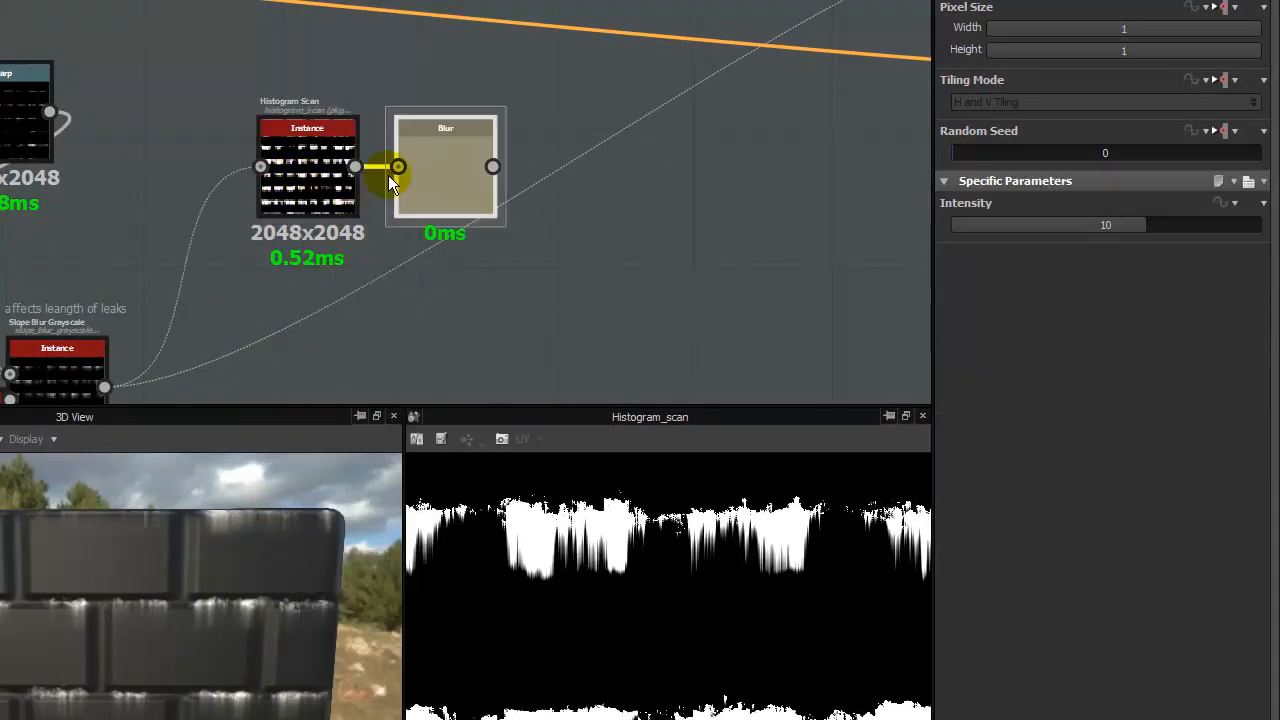
left_click_drag(430, 163, 453, 121)
- Add a Blend node with the Blur output as foreground and the Histogram Scan output as background
key("space")
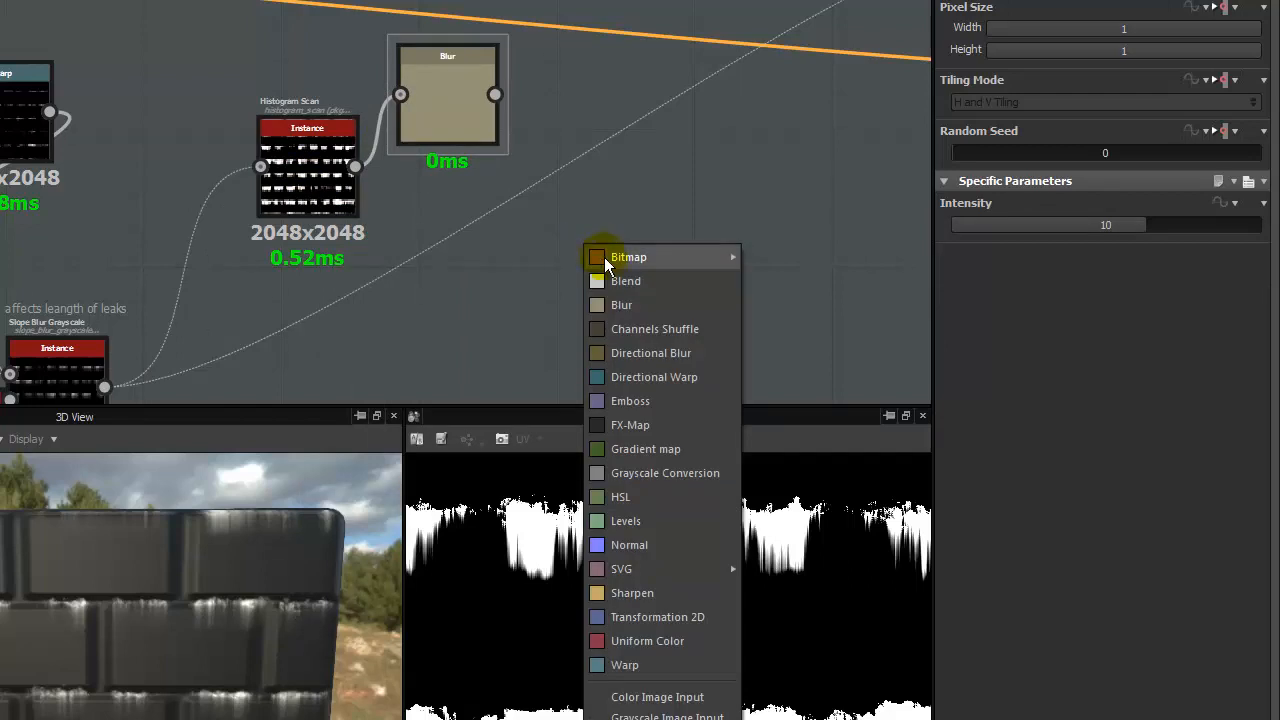
left_click(610, 278)
left_click_drag(609, 250, 607, 172)
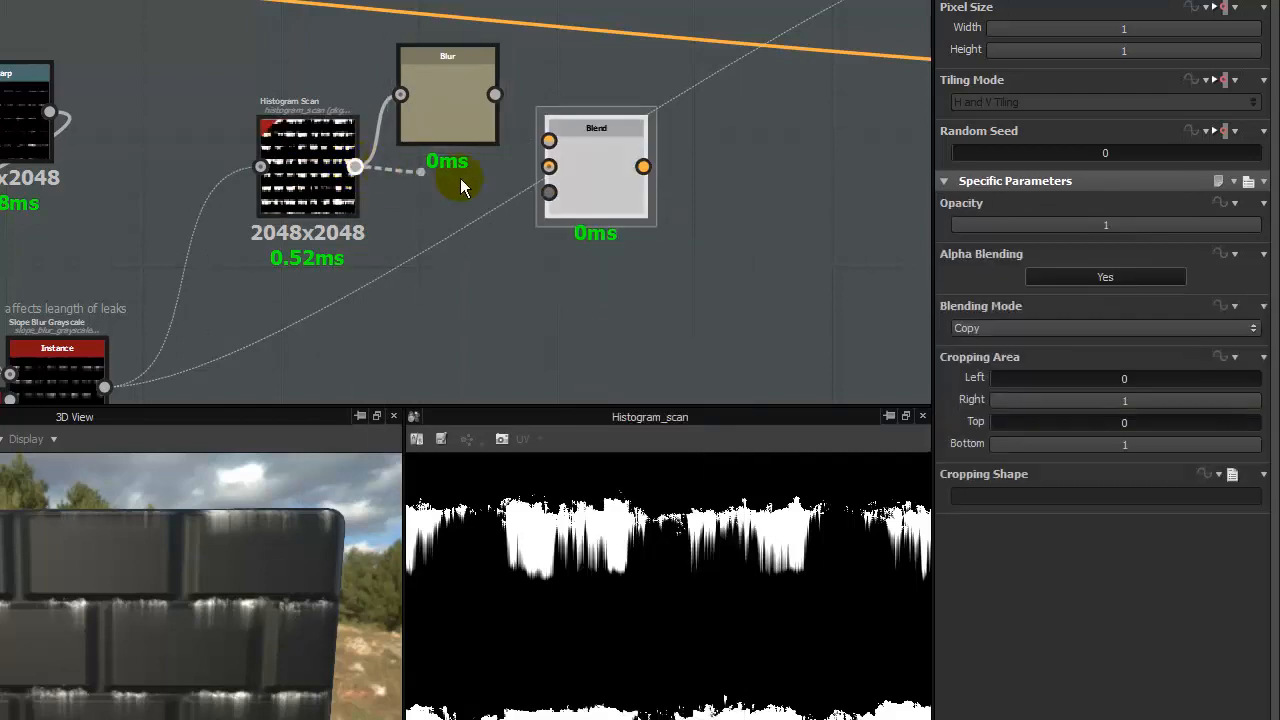
left_click_drag(460, 186, 549, 166)
left_click_drag(494, 94, 549, 140)
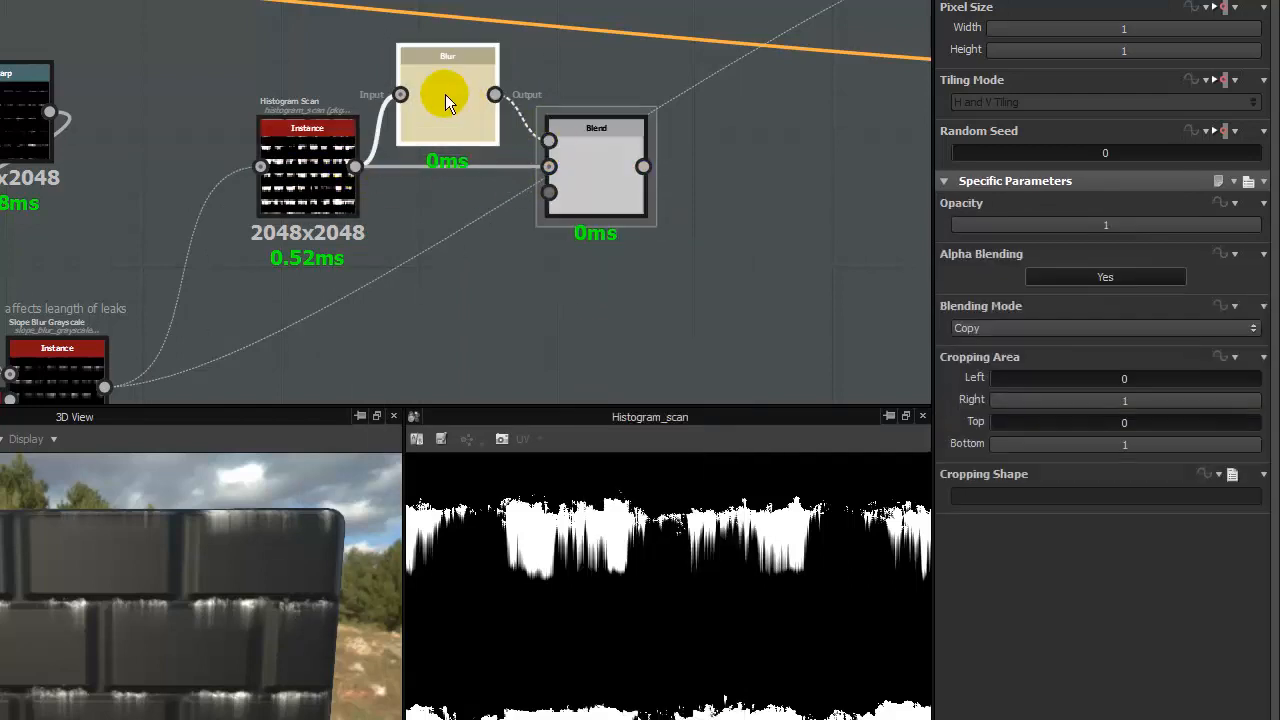
- Lower the Blur node's Intensity strongly and preview the Blend output
double_click(445, 100)
left_click_drag(1137, 220, 964, 226)
double_click(577, 190)
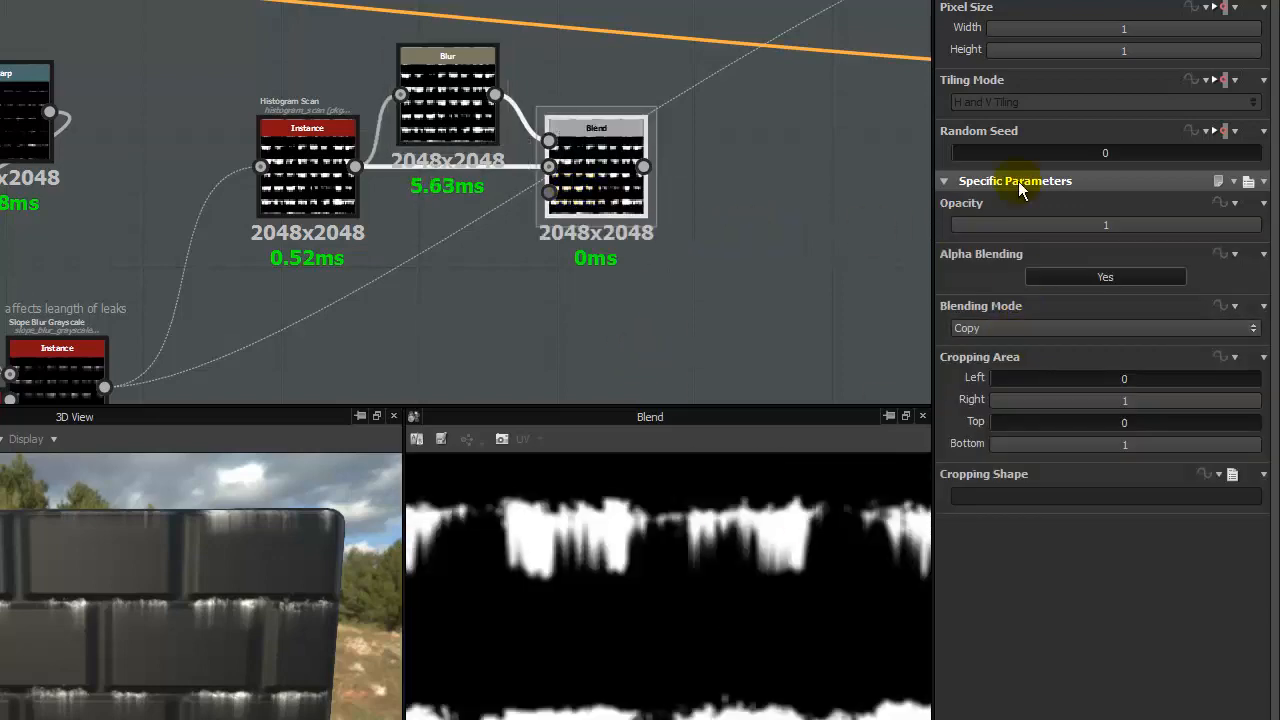
- Try the Max (Lighten) and Subtract blending modes on the Blend node and inspect the resulting mask up close
left_click(1005, 329)
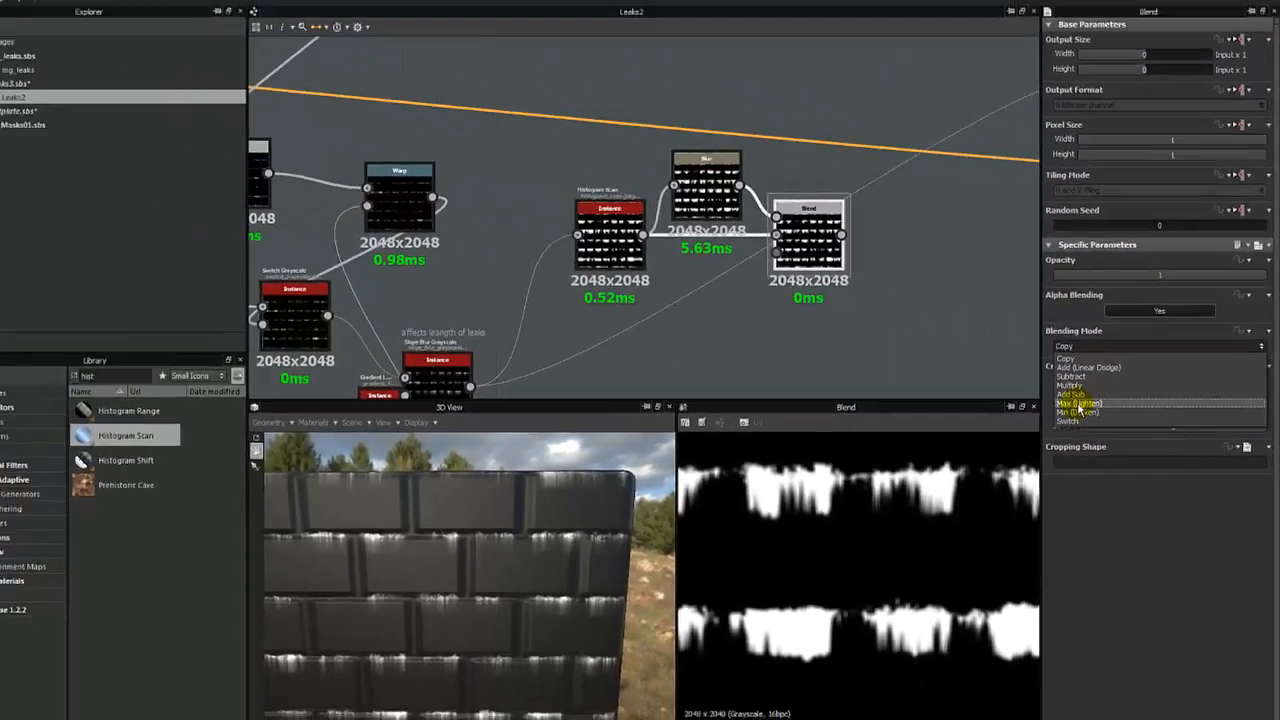
left_click(981, 416)
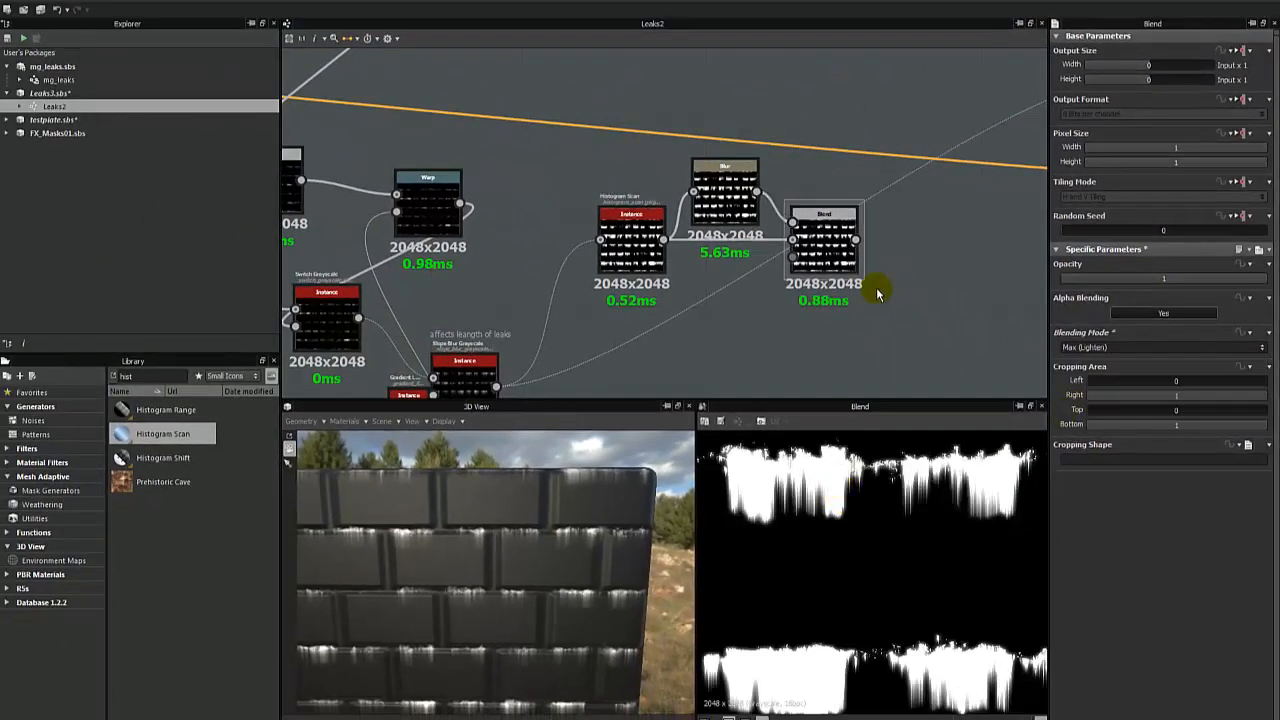
left_click_drag(835, 249, 820, 259)
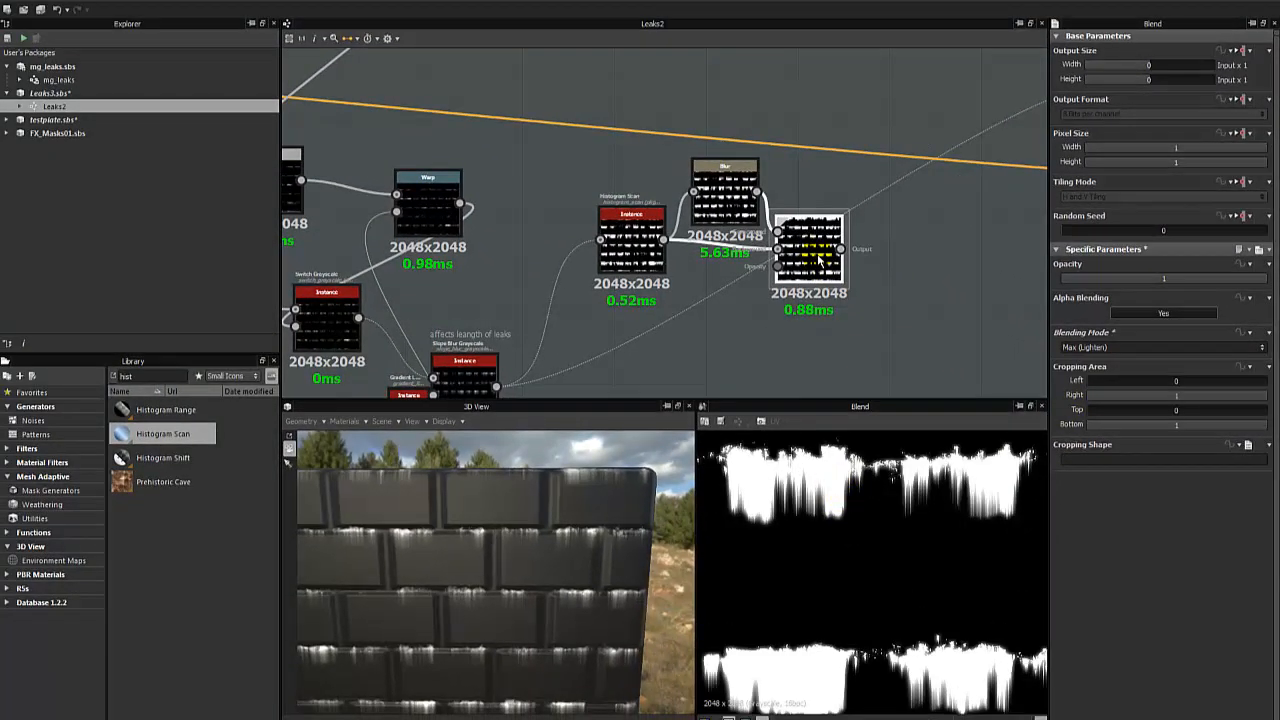
left_click(1093, 348)
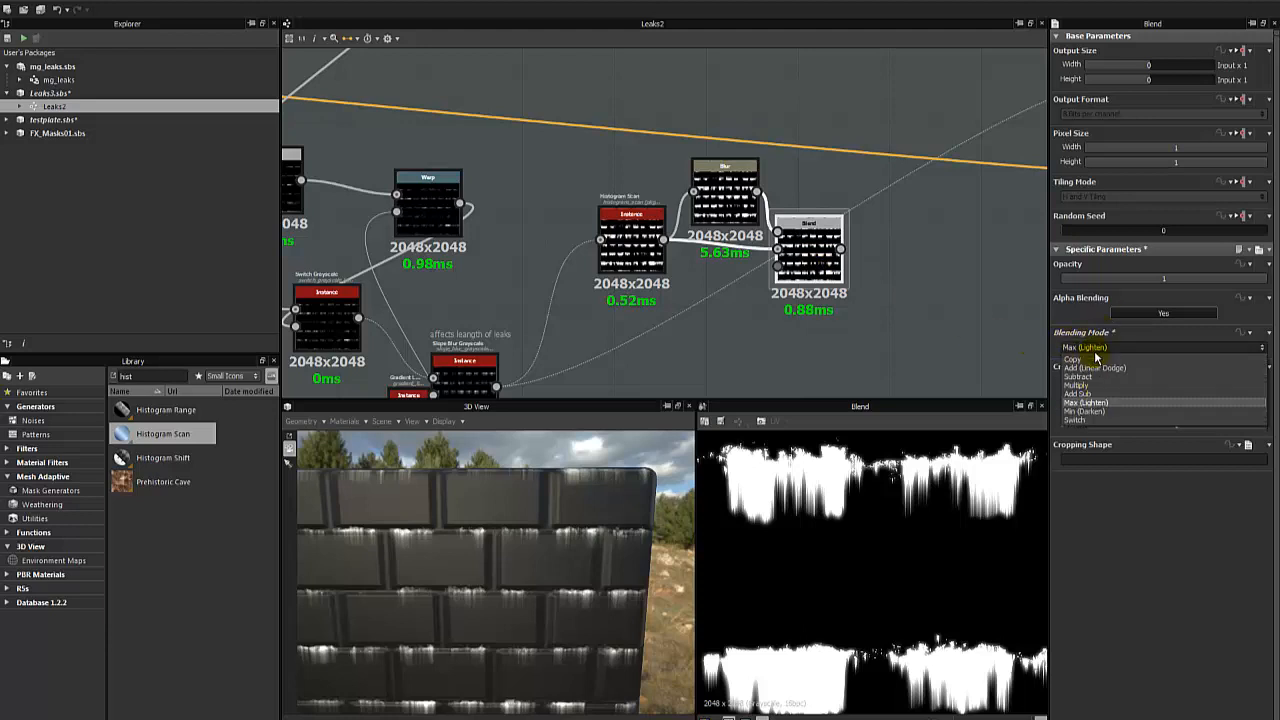
left_click(1082, 376)
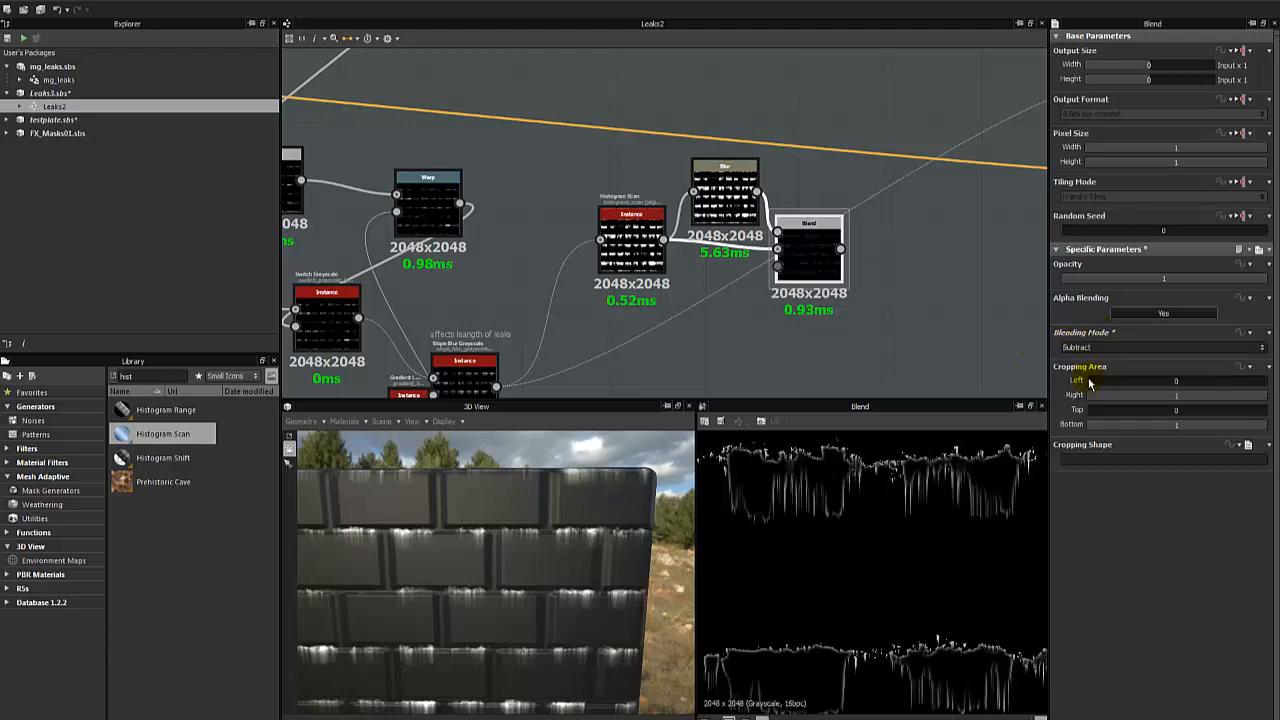
scroll(816, 541, "up", 1)
middle_click_drag(816, 541, 900, 471)
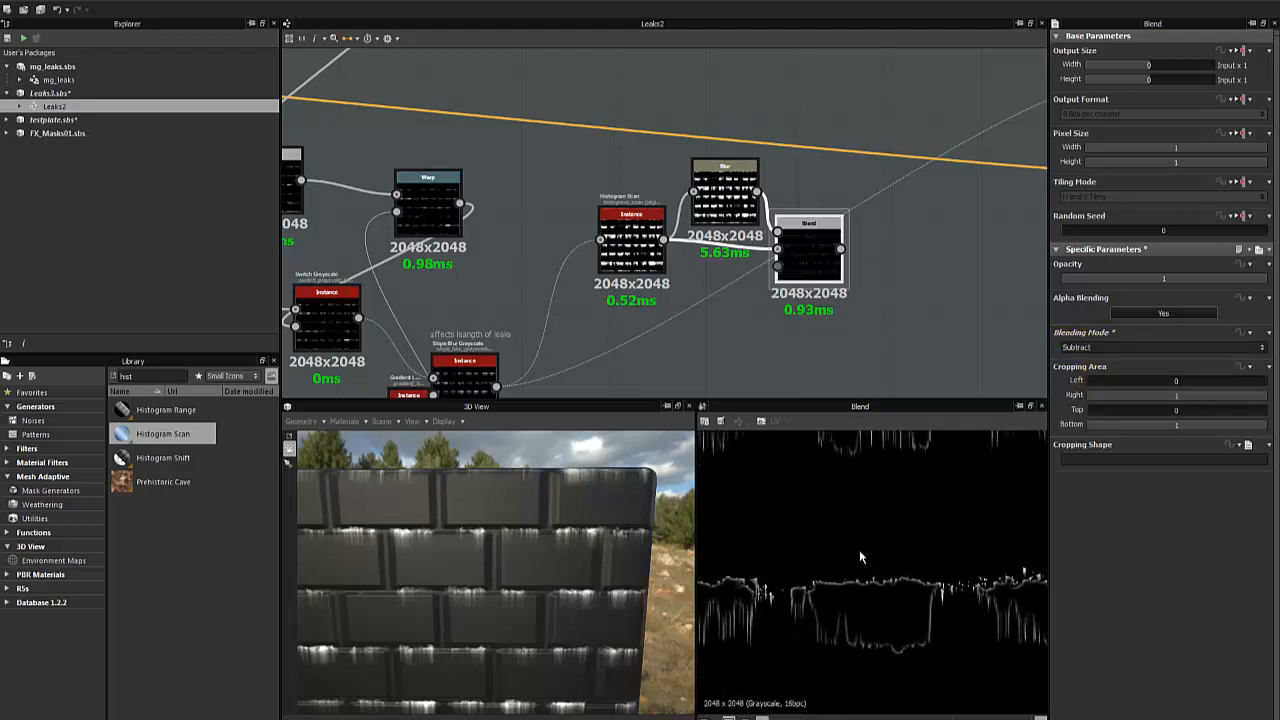
- Switch the Blend node to Copy mode and compare its output at 0.52 opacity and at full opacity
left_click(1095, 347)
left_click(1076, 358)
left_click(1162, 285)
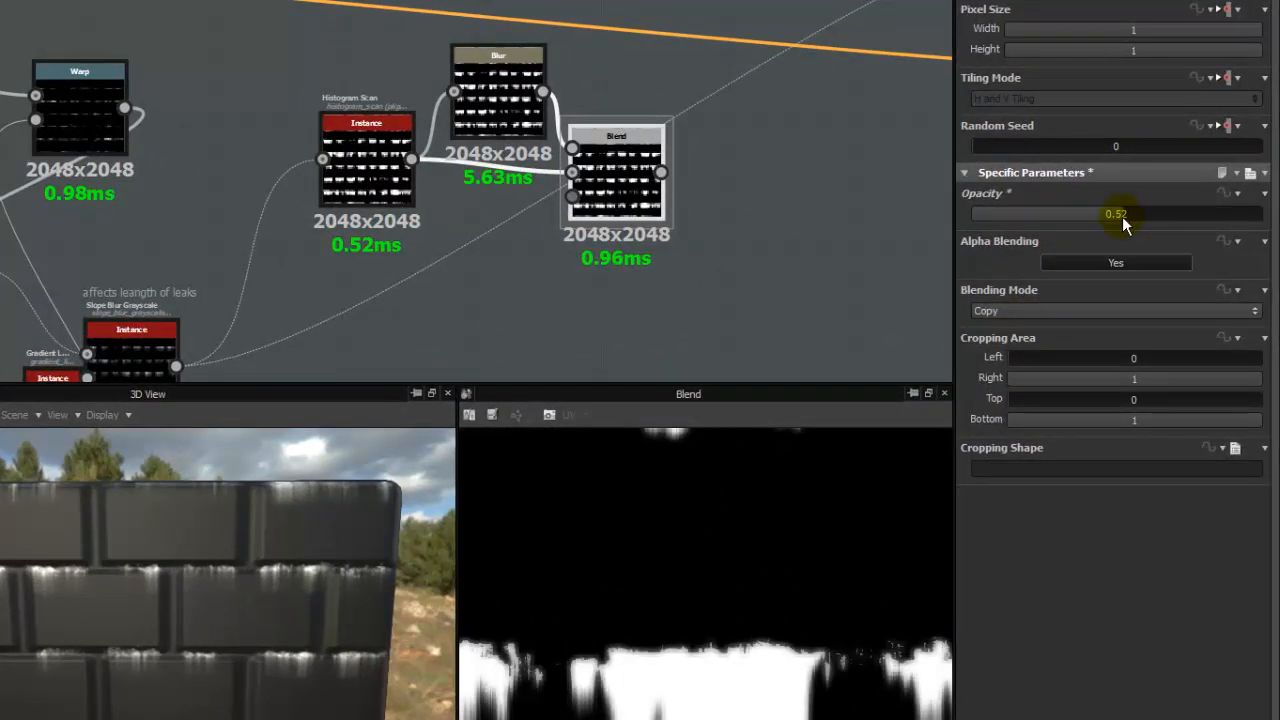
left_click_drag(1123, 224, 1255, 222)
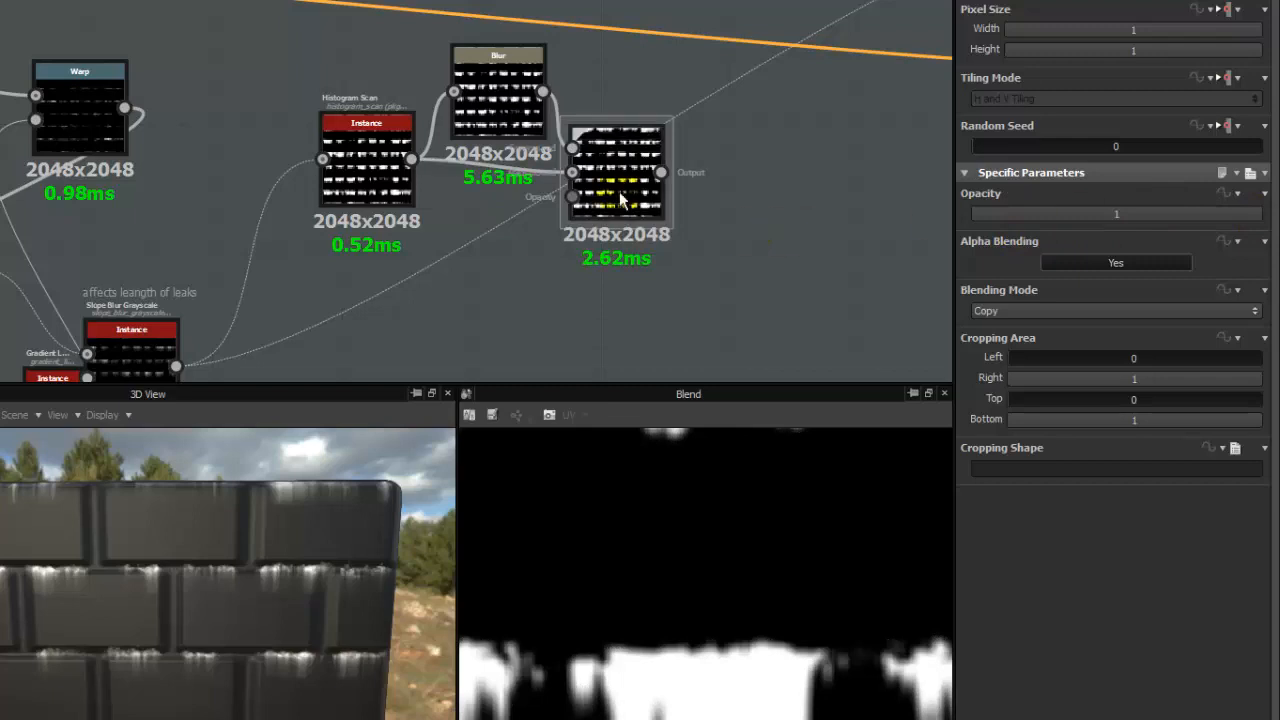
- Move the Blend node further away from the Blur, try Add (Linear Dodge), and set its blending mode to Subtract
left_click_drag(620, 200, 749, 200)
left_click_drag(687, 130, 573, 128)
left_click_drag(745, 205, 680, 205)
left_click(1033, 311)
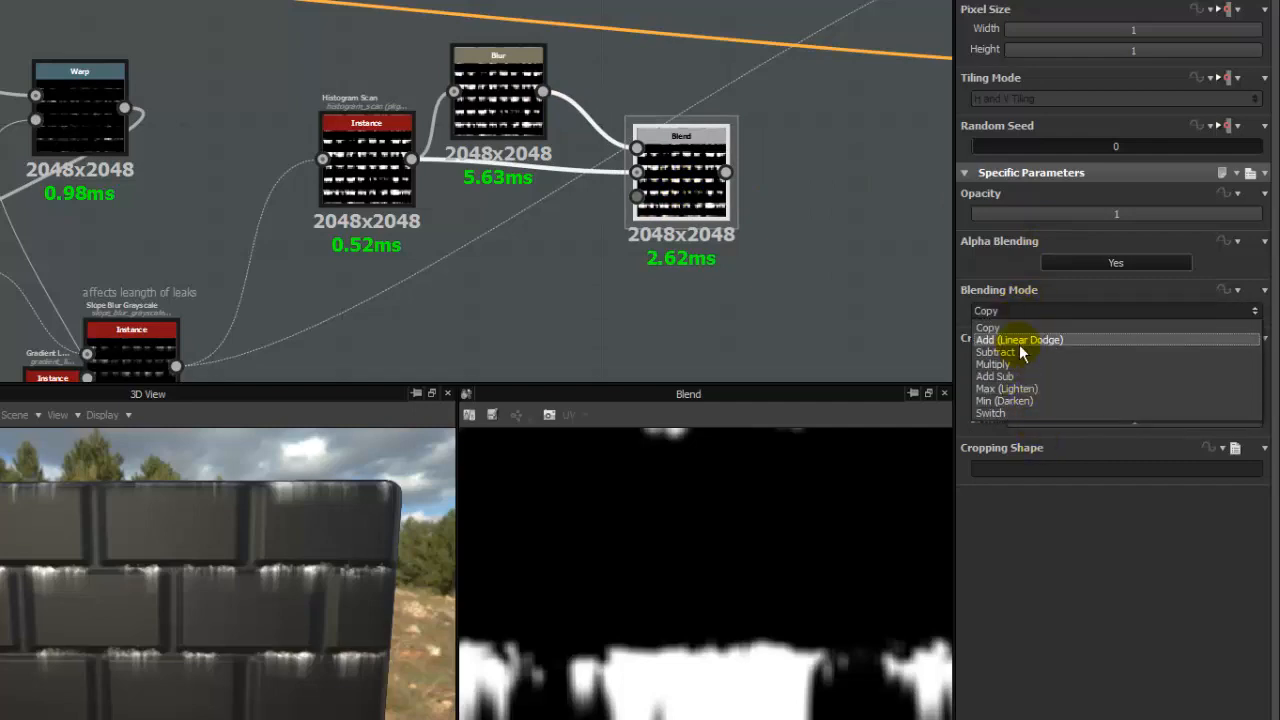
left_click(1019, 340)
left_click(1050, 311)
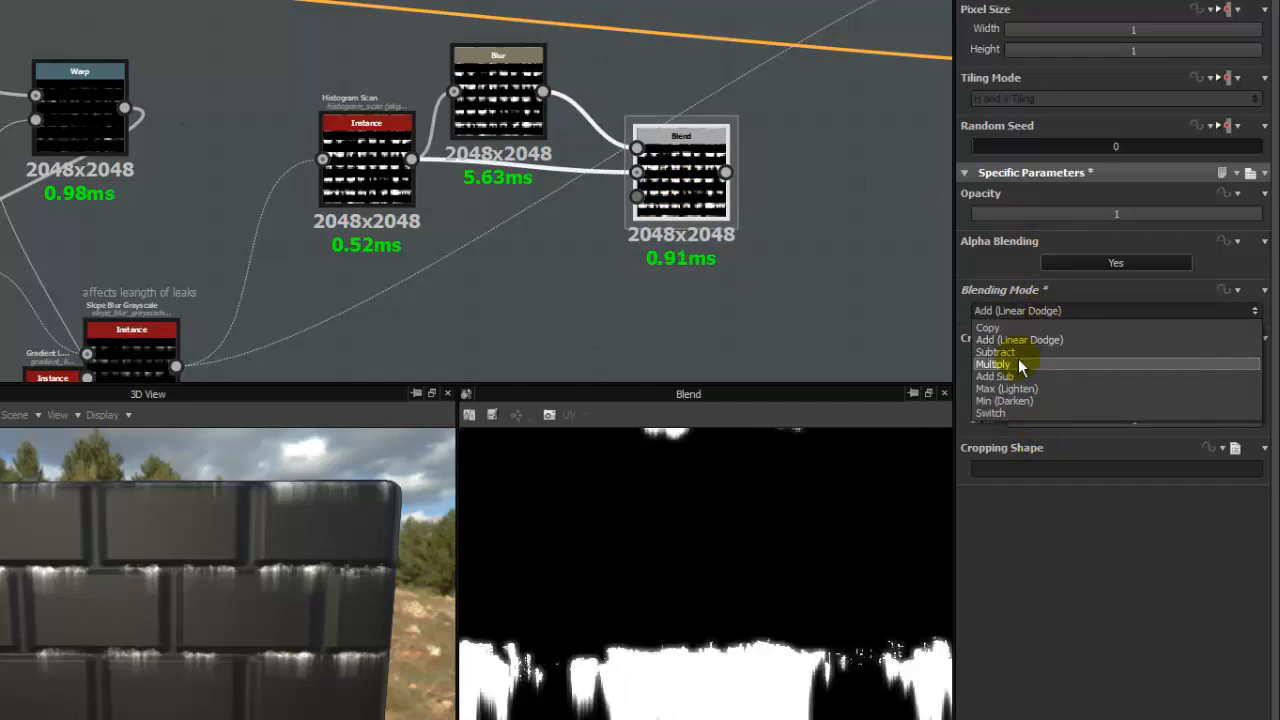
left_click(990, 366)
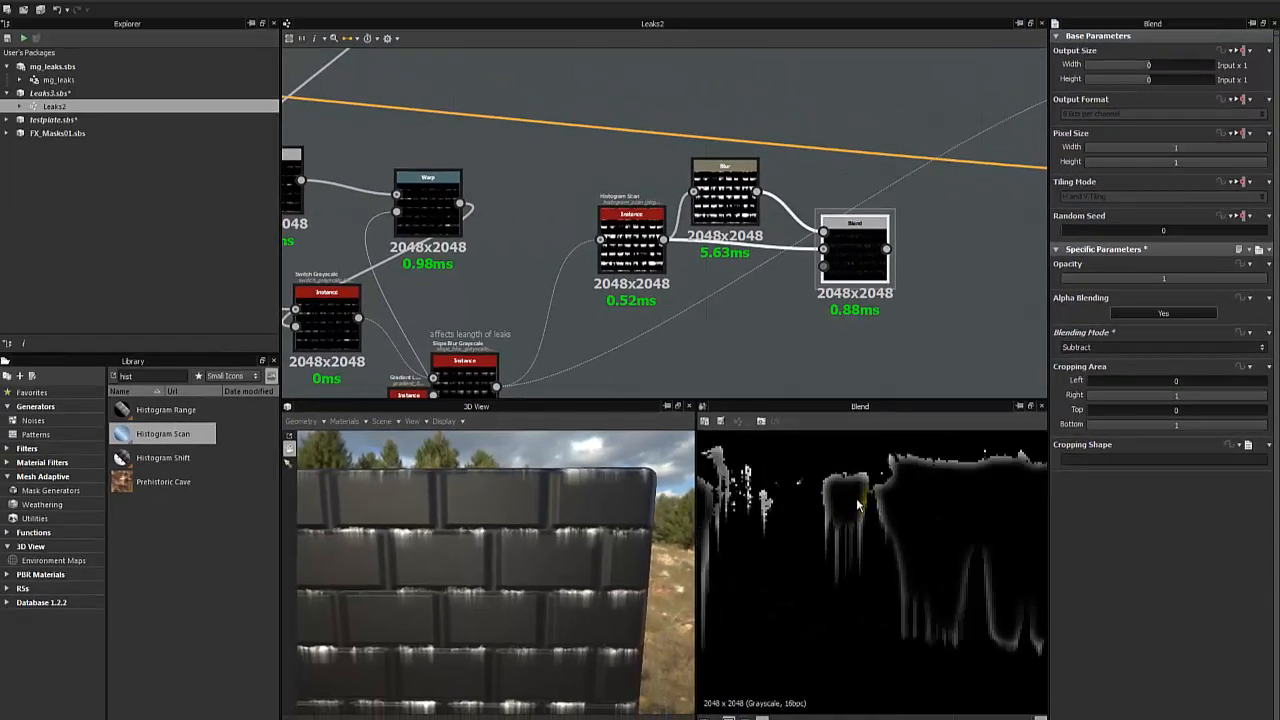
- Fine-tune the Blur node's Intensity to about 0.69 and inspect the subtracted leak outlines up close
left_click(717, 195)
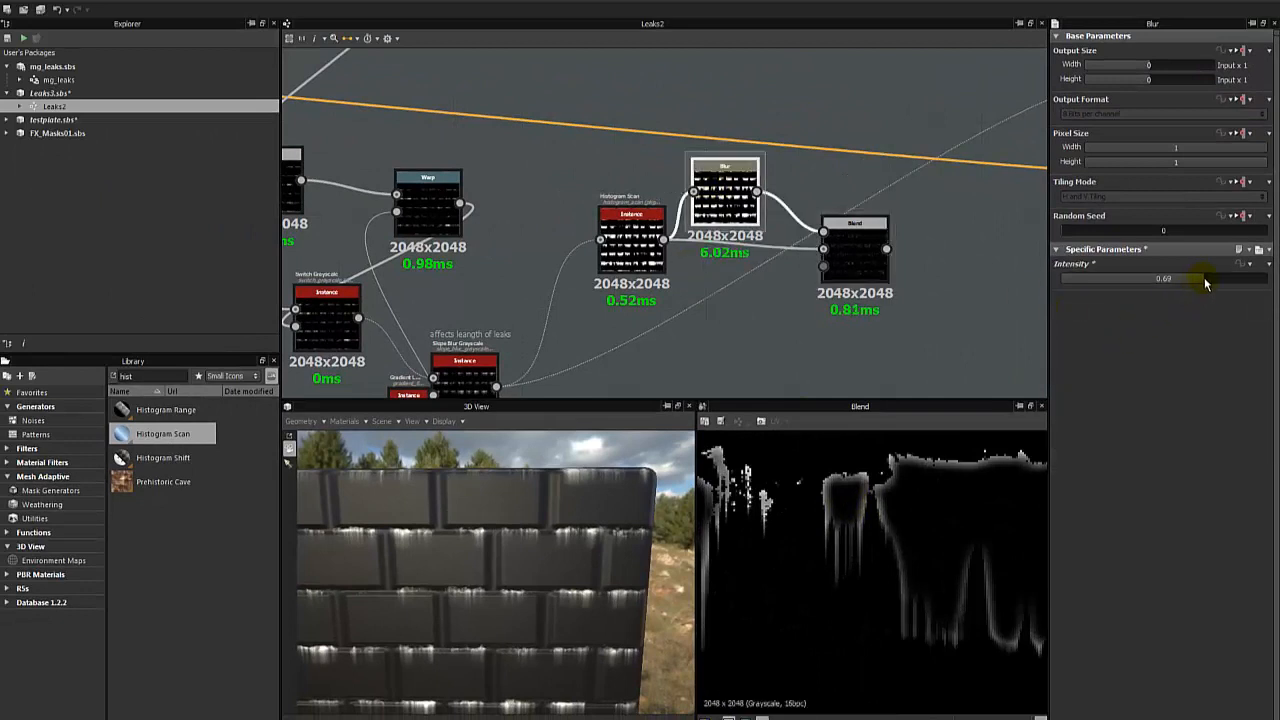
mouse_move(1204, 277)
left_mouse_down()
mouse_move(1230, 282)
mouse_move(1199, 281)
left_mouse_up()
scroll(827, 538, "down", 3)
middle_click_drag(827, 538, 882, 548)
scroll(882, 548, "up", 4)
middle_click_drag(779, 524, 859, 509)
- Set the Histogram Scan's Contrast to 0.49 and its Position to about 0.9 while previewing its leak mask
double_click(641, 243)
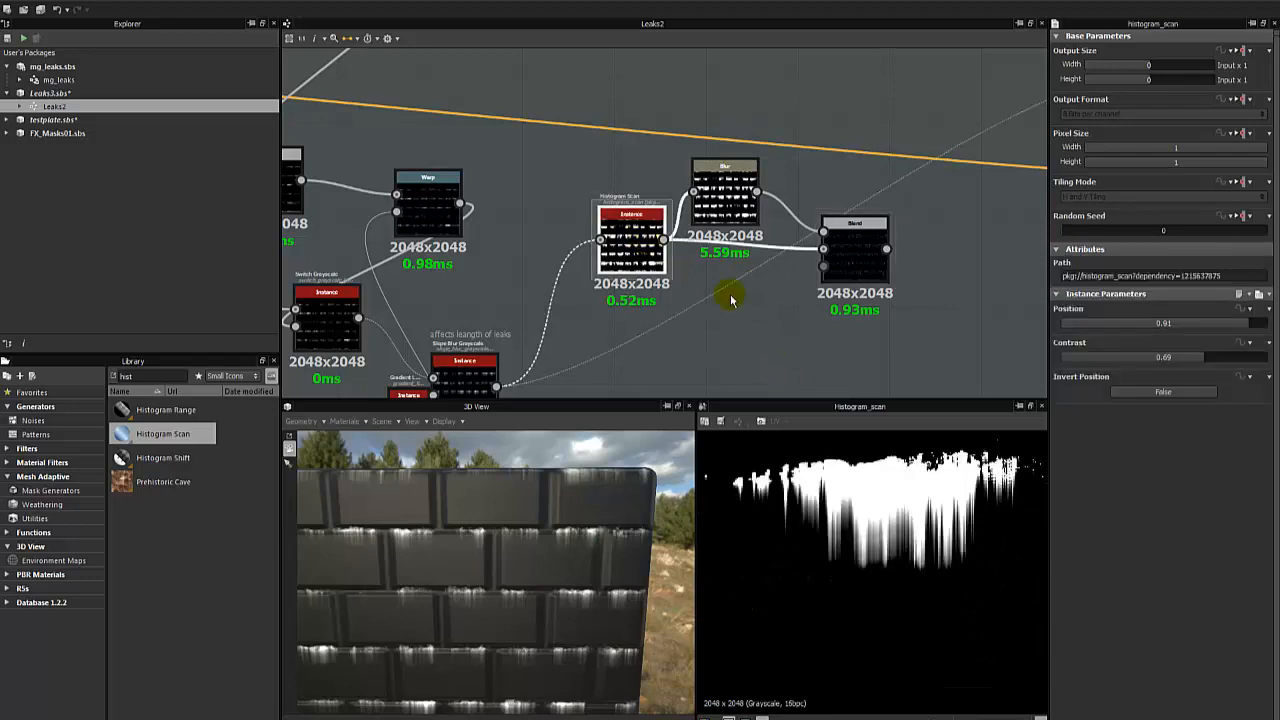
scroll(855, 322, "up", 2)
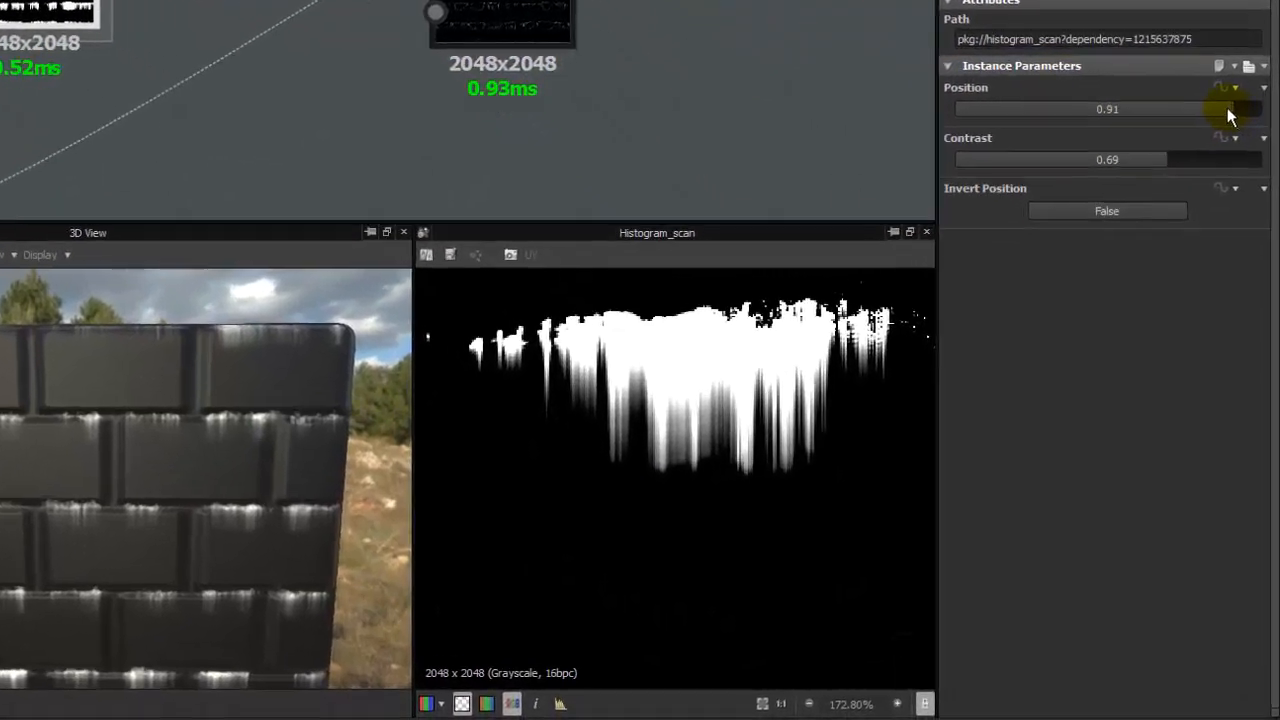
left_click_drag(1227, 108, 1217, 110)
left_click_drag(1157, 152, 1123, 154)
left_click_drag(1195, 100, 1224, 98)
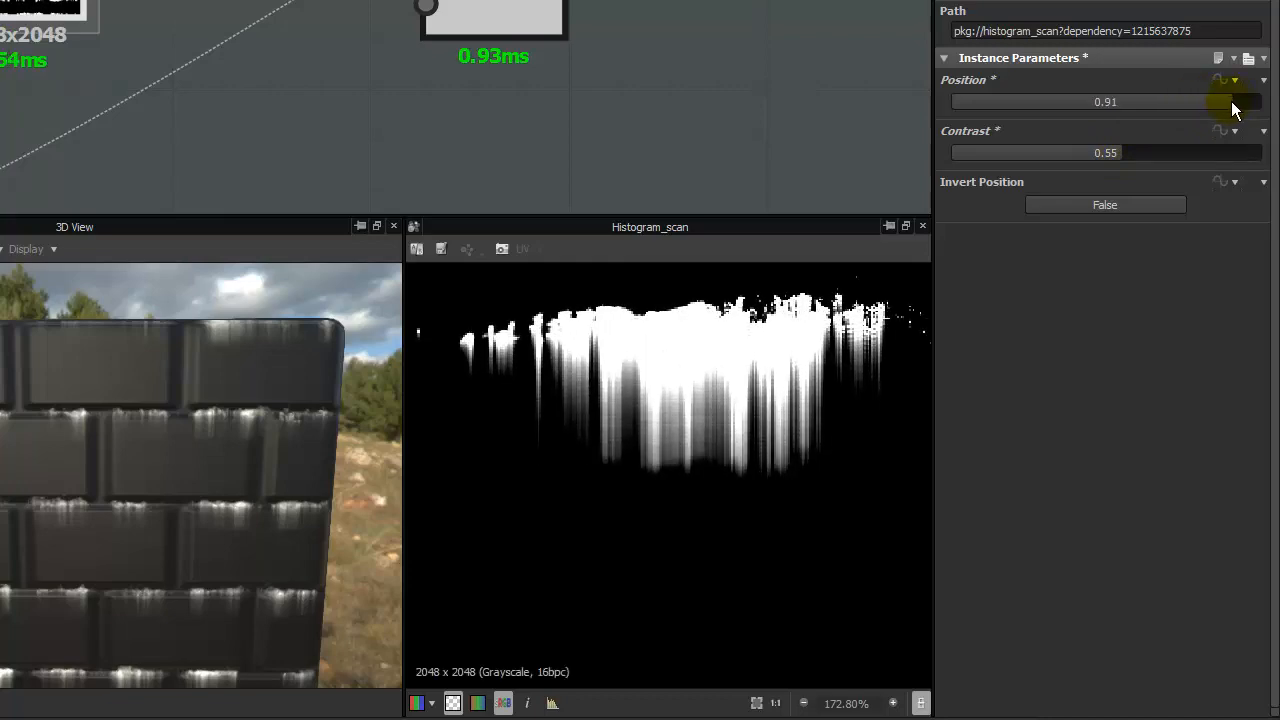
left_click_drag(1090, 156, 1102, 154)
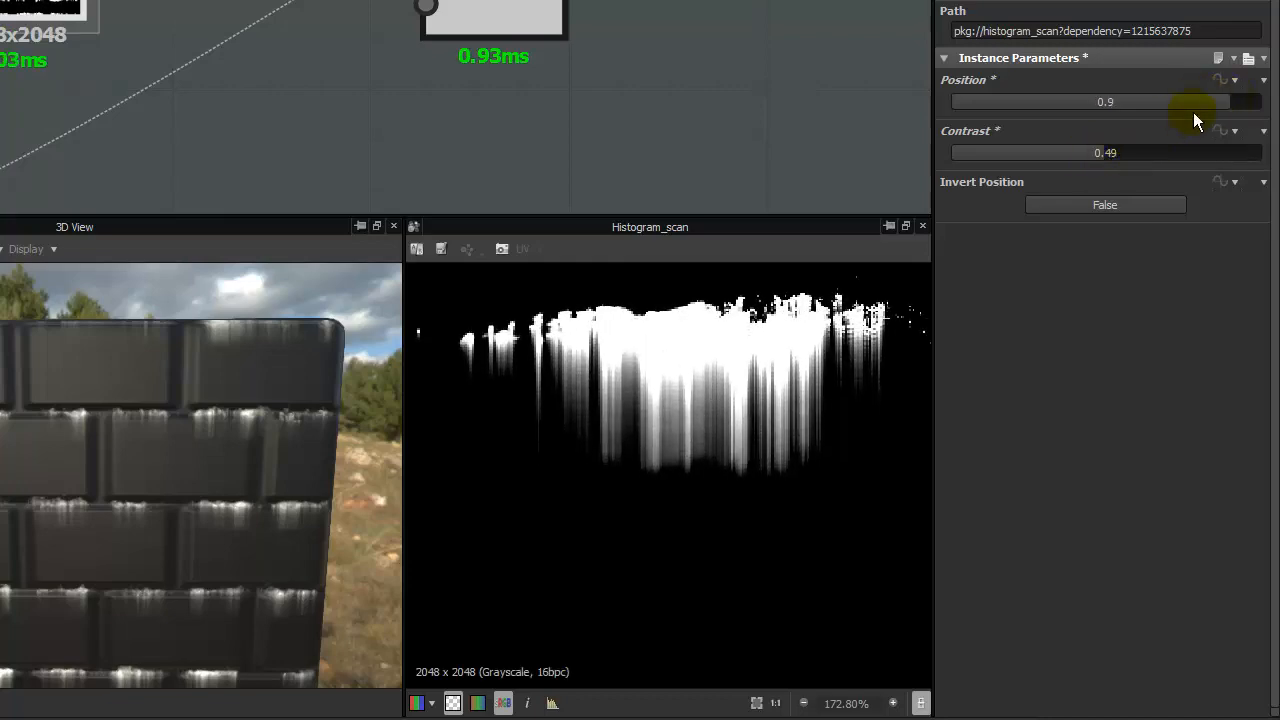
left_click(1225, 102)
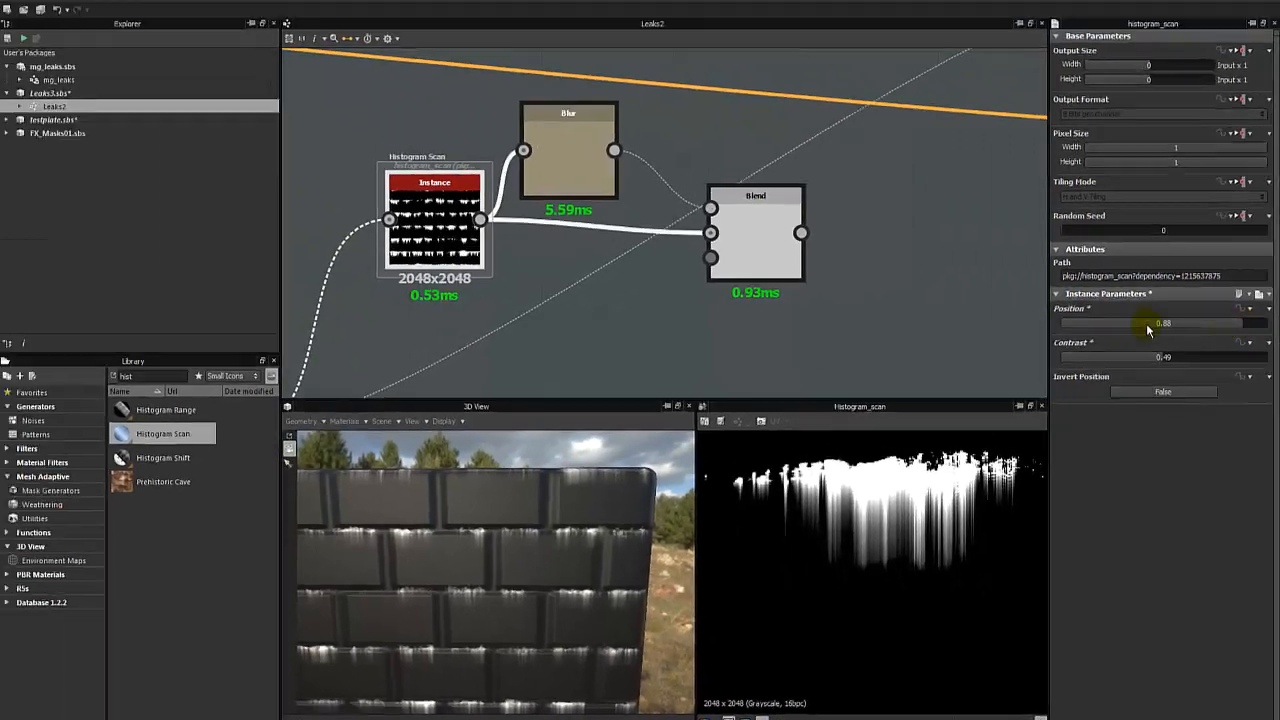
- Preview the Subtract Blend's output and examine the leak outlines in the 2D view
double_click(766, 256)
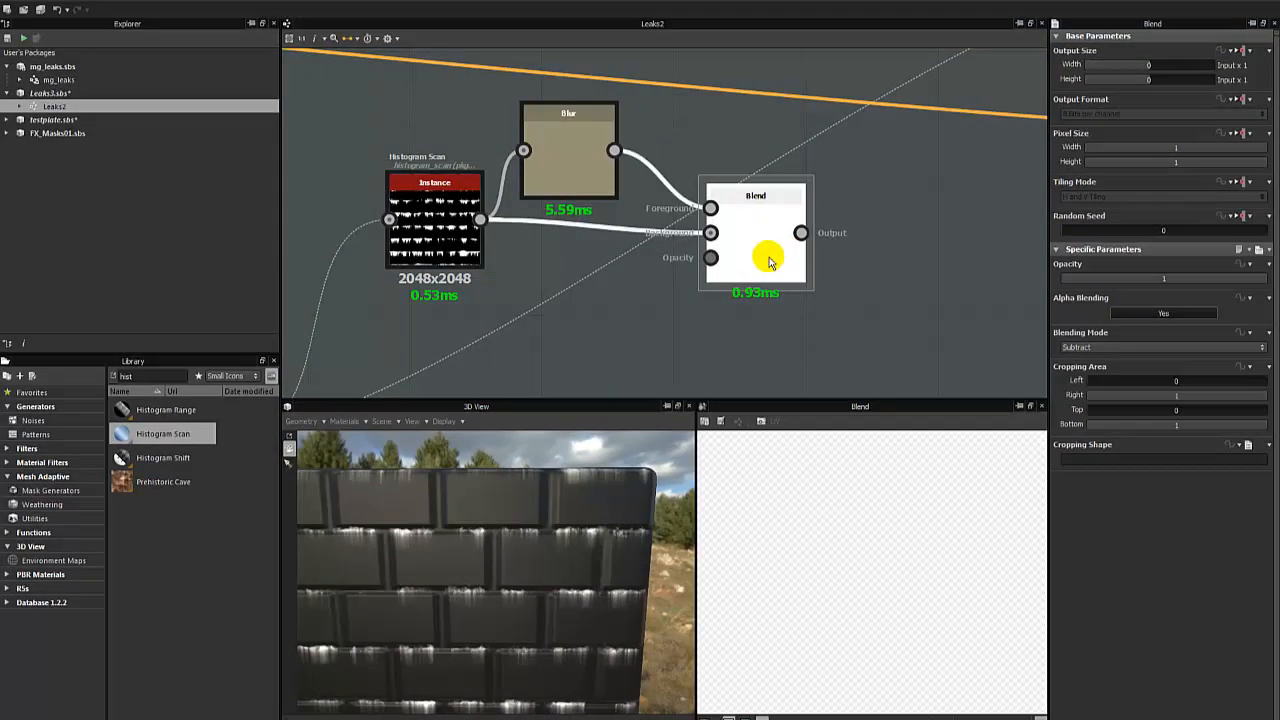
scroll(856, 488, "down", 4)
scroll(856, 488, "up", 3)
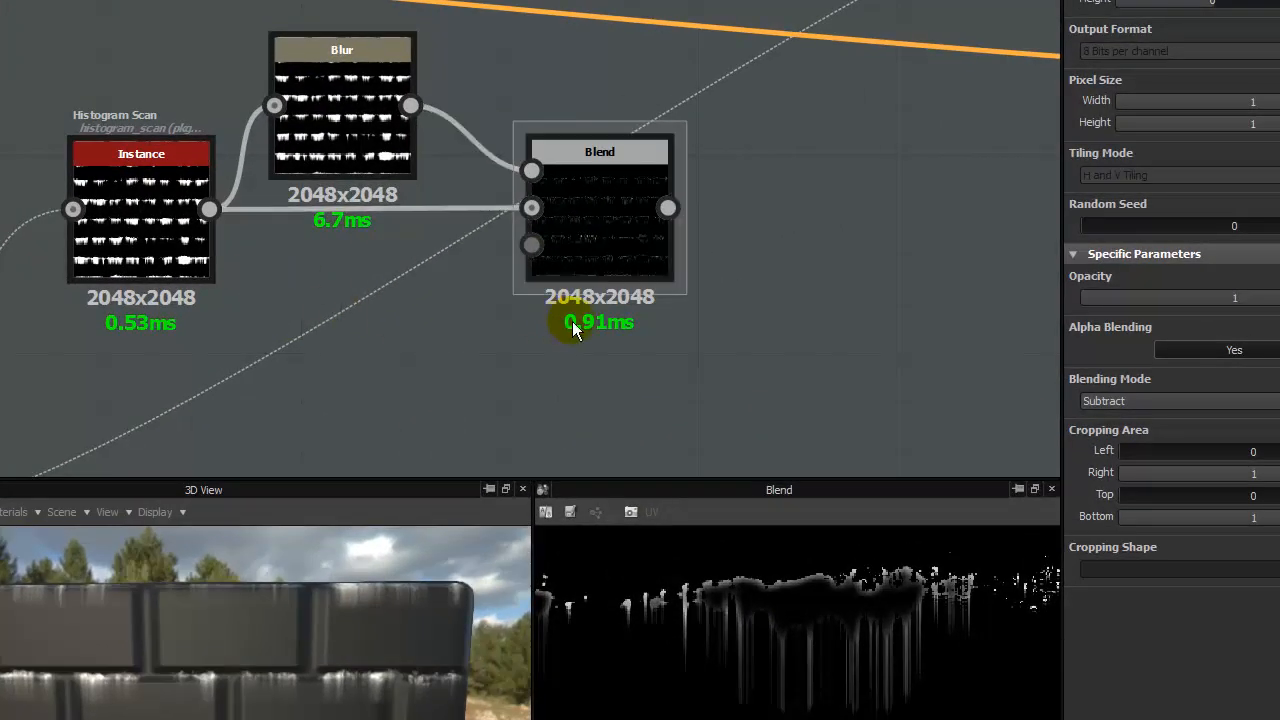
- Add a second Blend node, connecting the Subtract Blend to its Background and the Histogram Scan to its Foreground
middle_click_drag(586, 368, 466, 260)
right_click(462, 273)
left_click(525, 312)
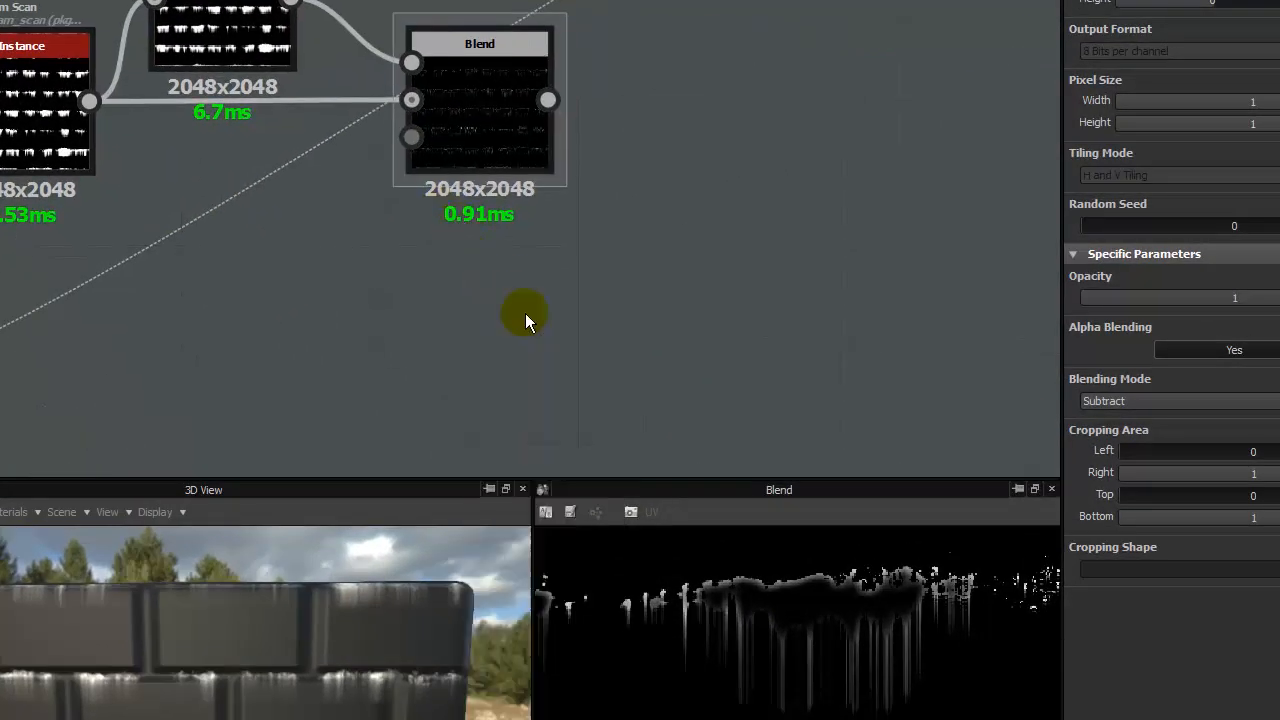
left_click_drag(437, 286, 660, 282)
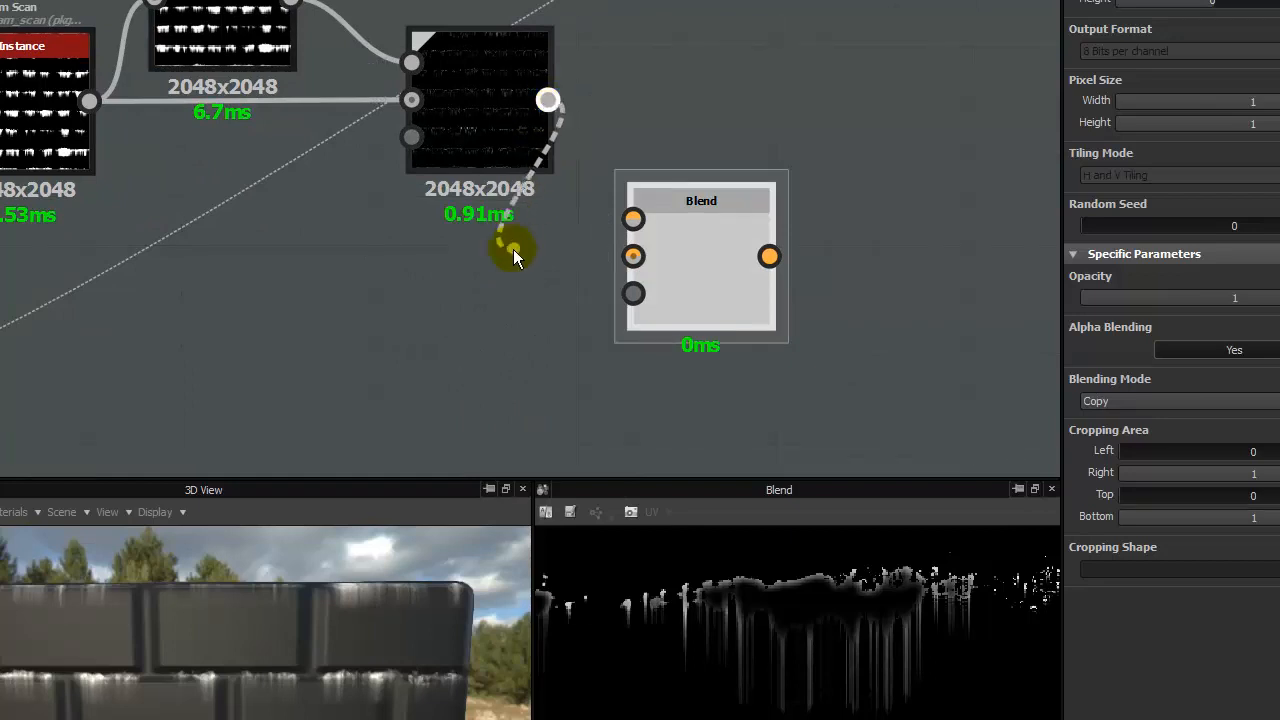
left_click(498, 106)
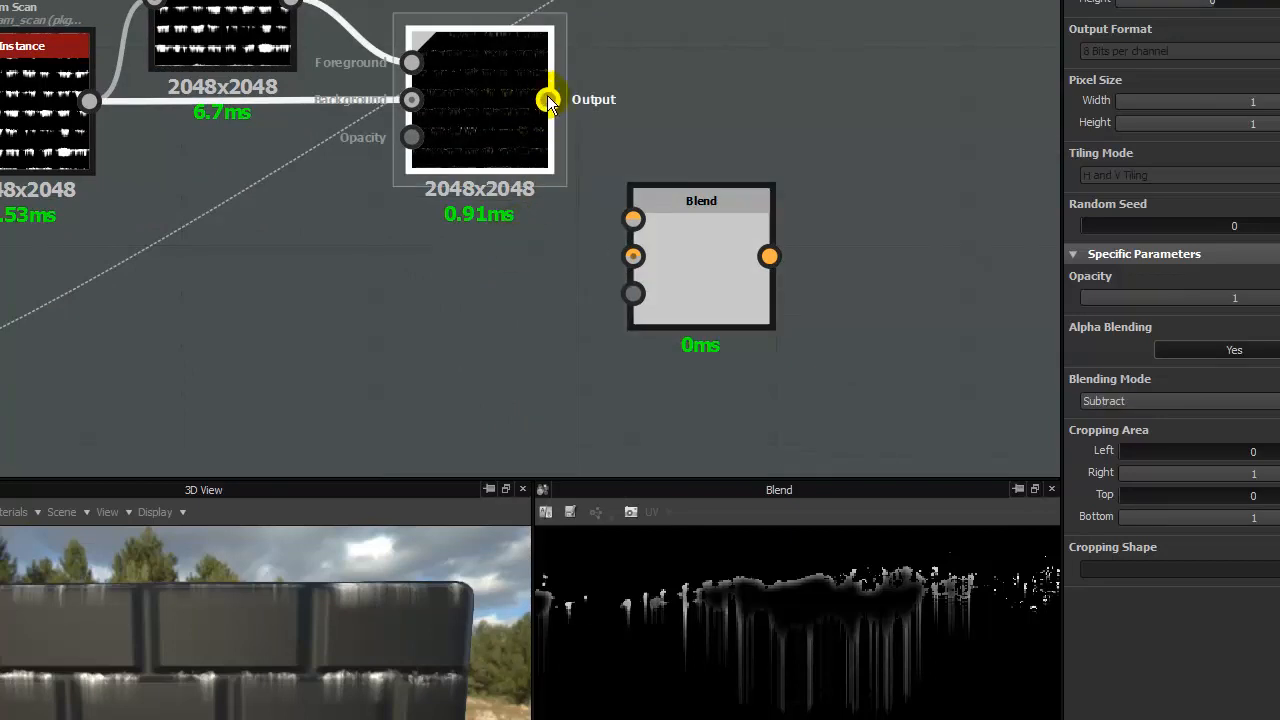
left_click_drag(548, 100, 632, 256)
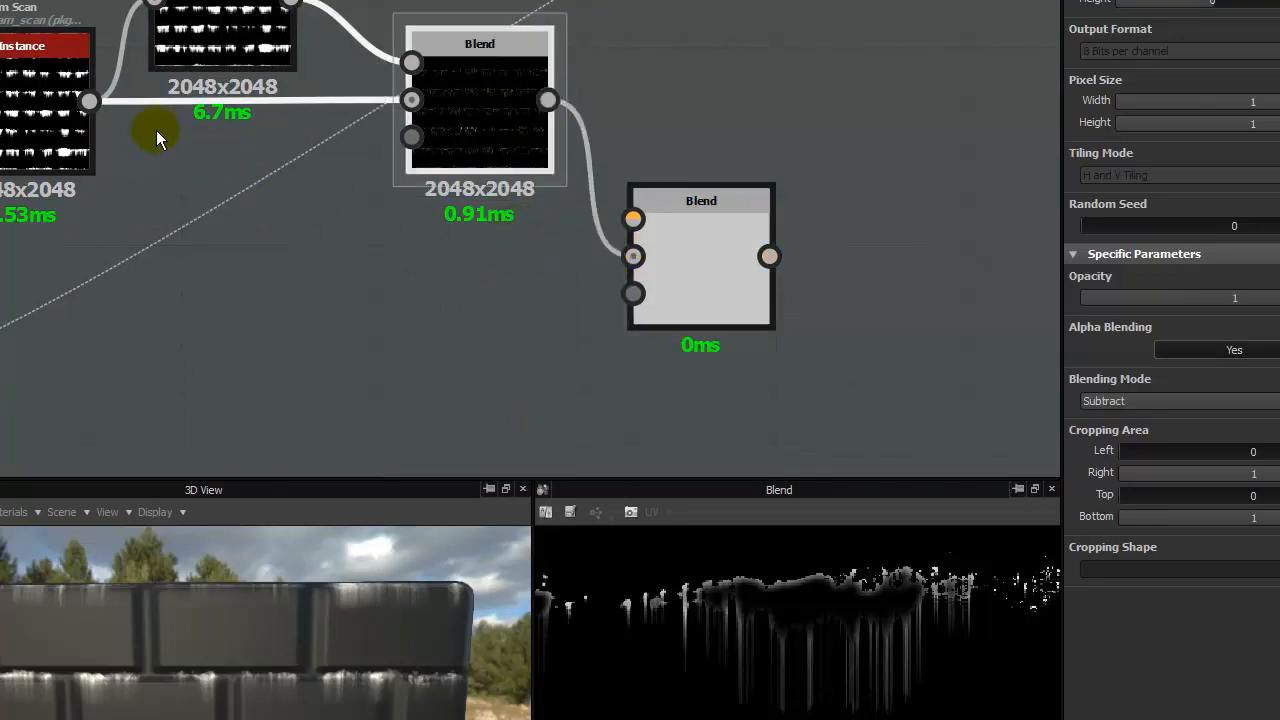
left_click_drag(89, 100, 633, 218)
left_click(714, 237)
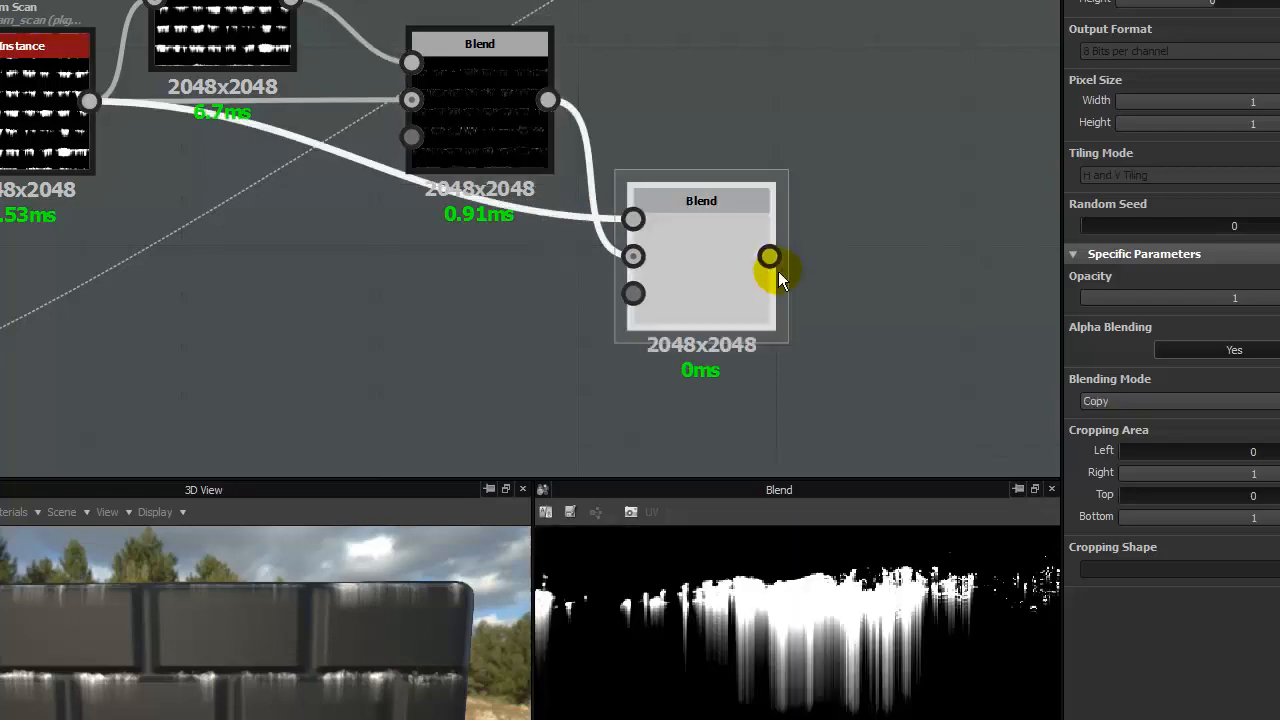
- Set the second Blend's Opacity to 0.12 while examining its leak outlines in the 2D view
left_click_drag(1250, 298, 1125, 316)
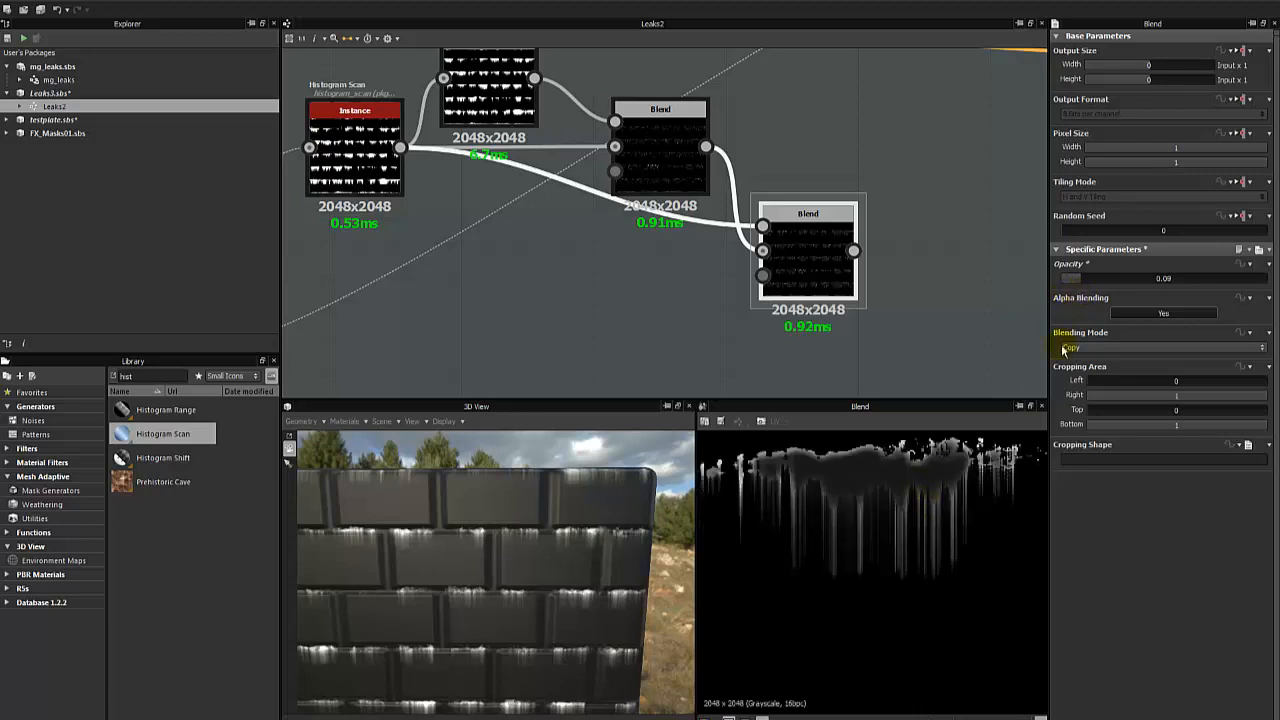
left_click(888, 321)
scroll(845, 509, "down", 4)
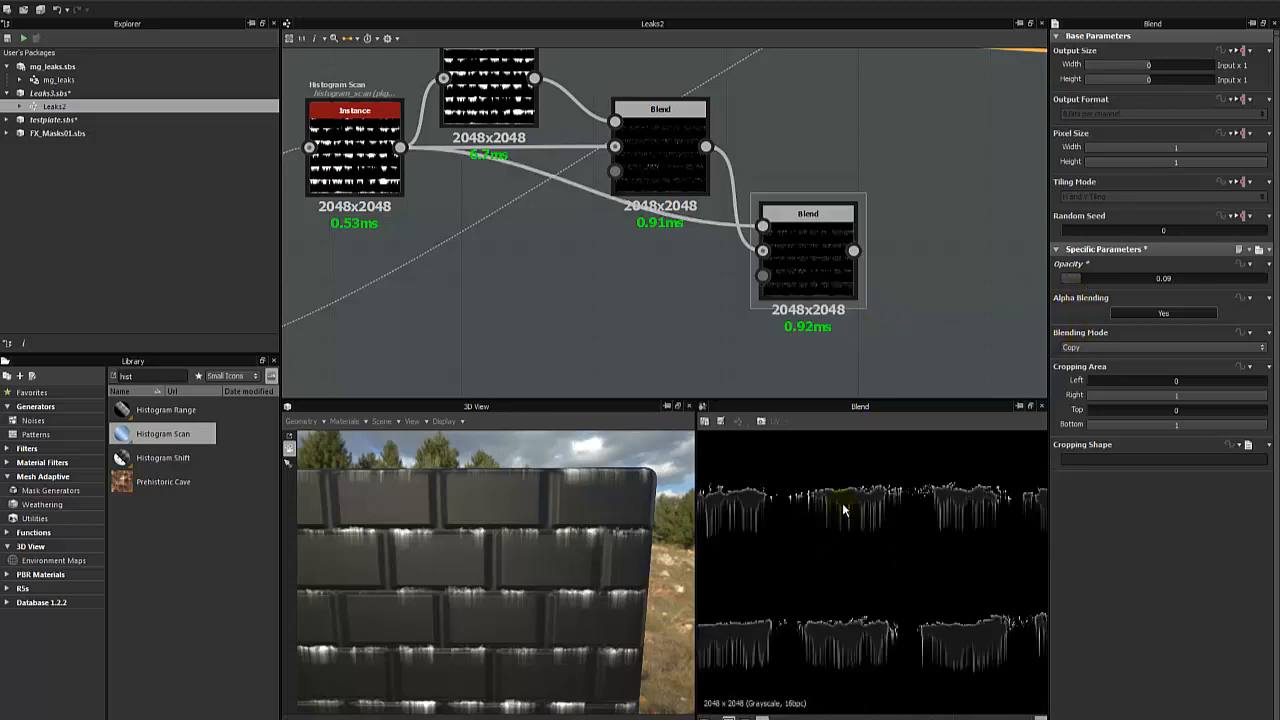
scroll(851, 506, "up", 3)
left_click(1085, 283)
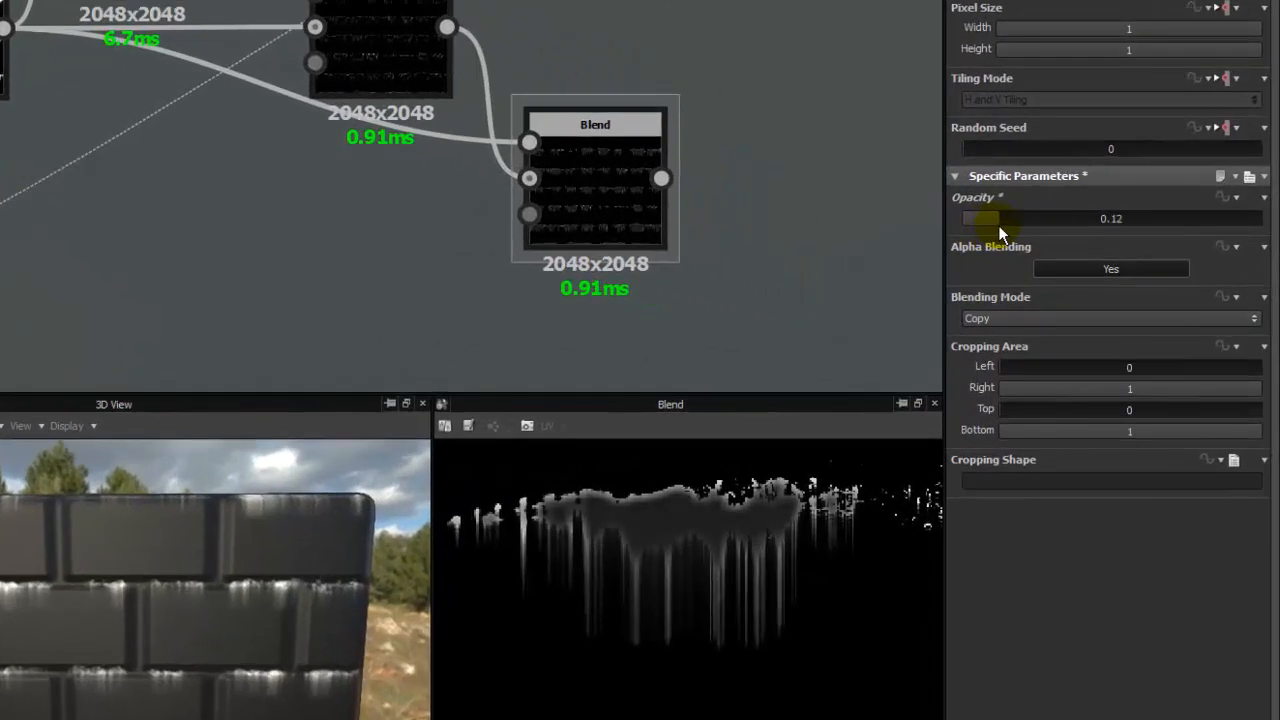
- Lower the Subtract Blend's Opacity to 0.88 and compare the Blur output with the blended result
left_click(374, 23)
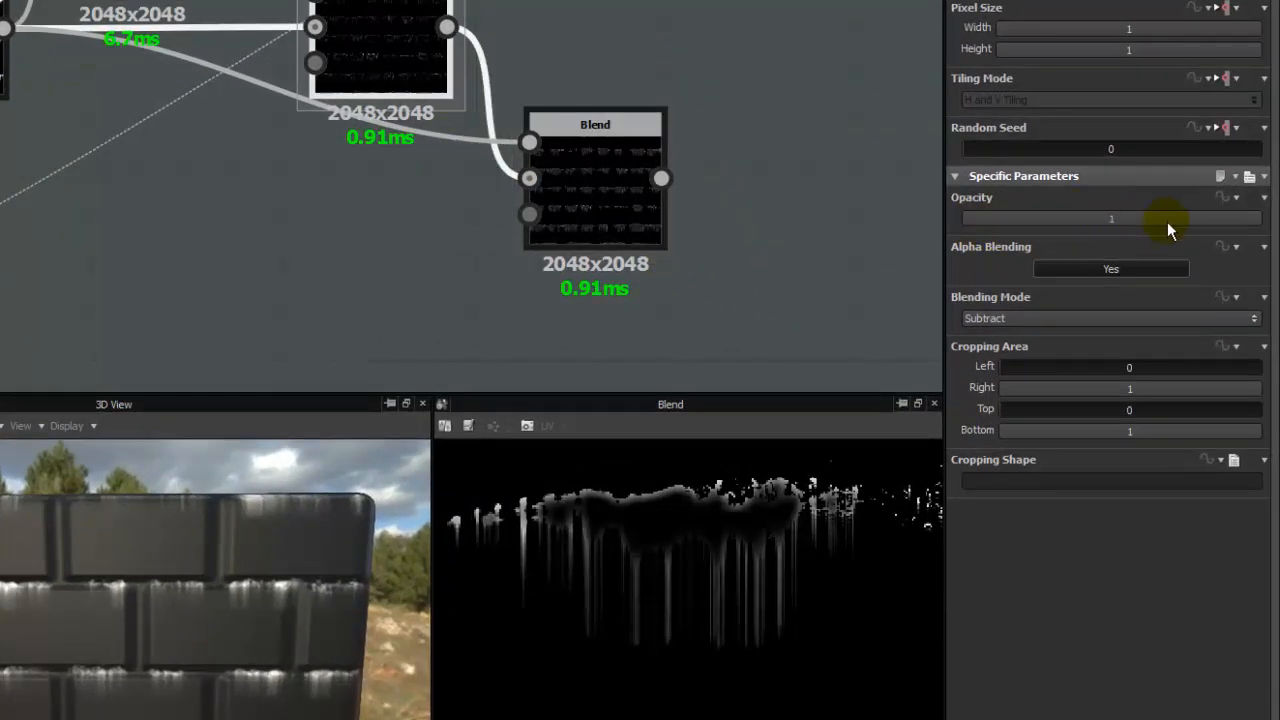
left_click_drag(1167, 222, 1263, 233)
left_click(594, 185)
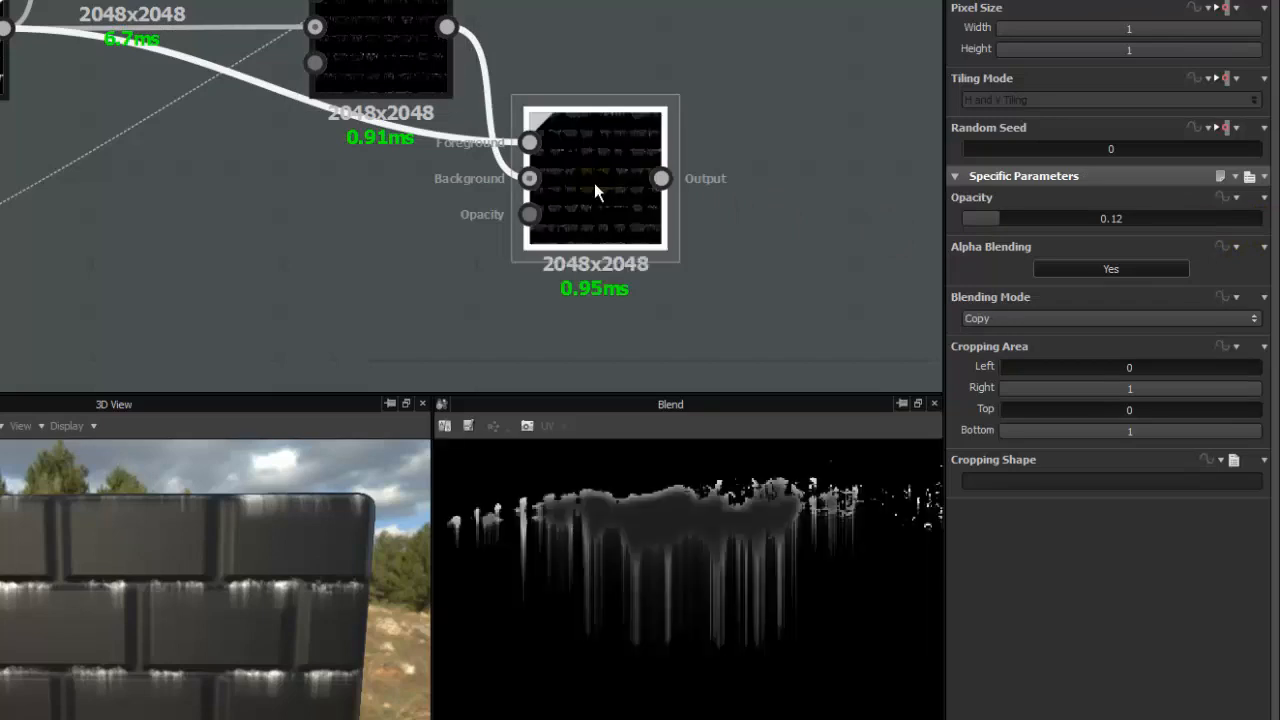
left_click(411, 61)
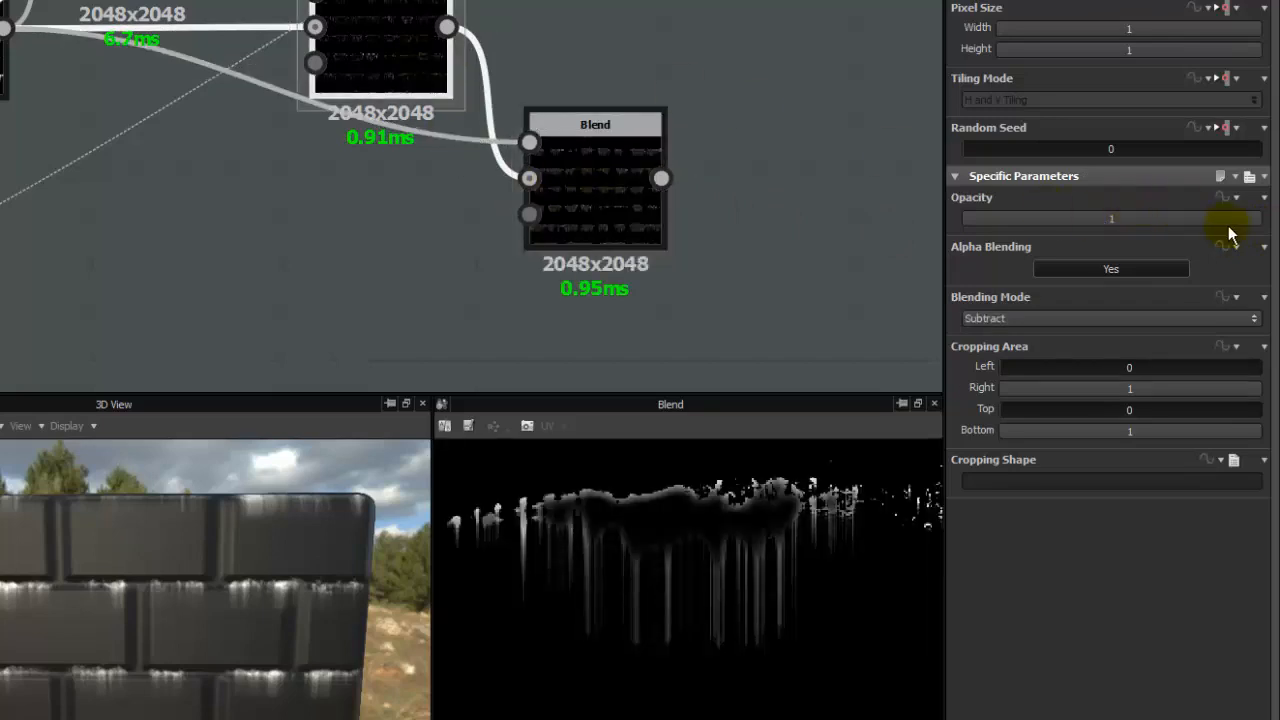
mouse_move(1240, 228)
left_mouse_down()
mouse_move(1206, 234)
mouse_move(1229, 235)
left_mouse_up()
double_click(140, 2)
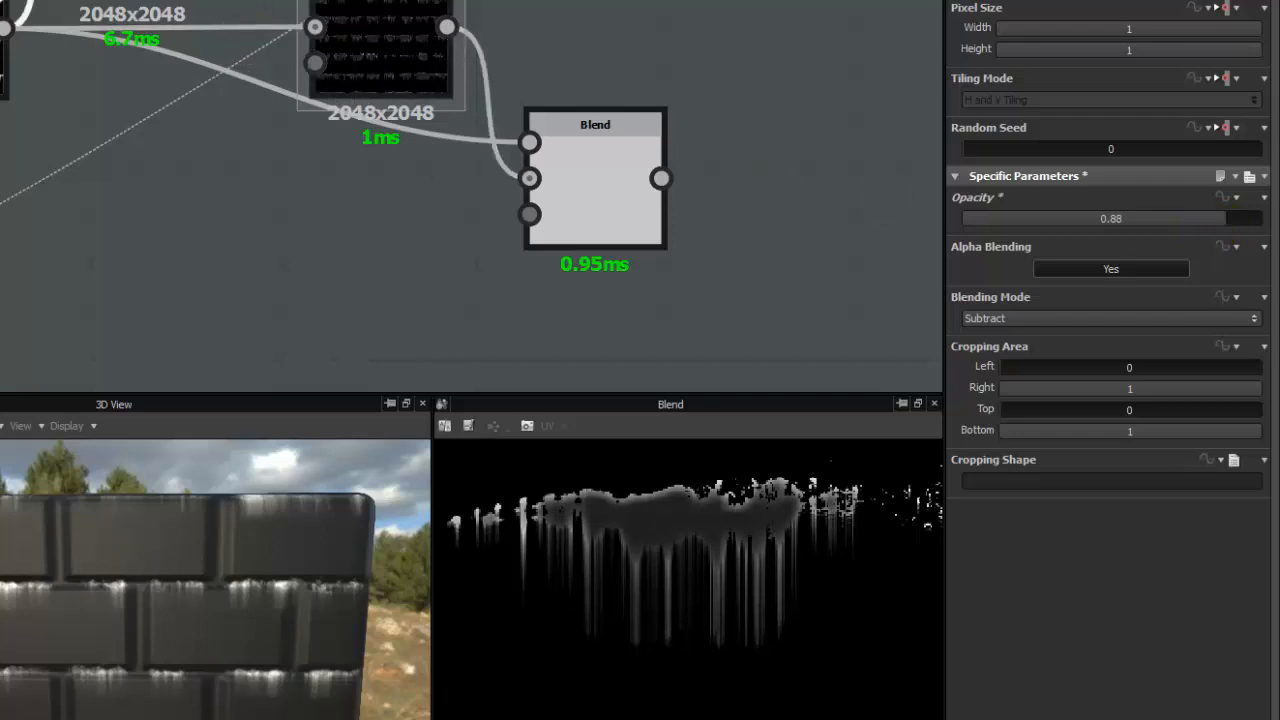
middle_click_drag(284, 152, 324, 225)
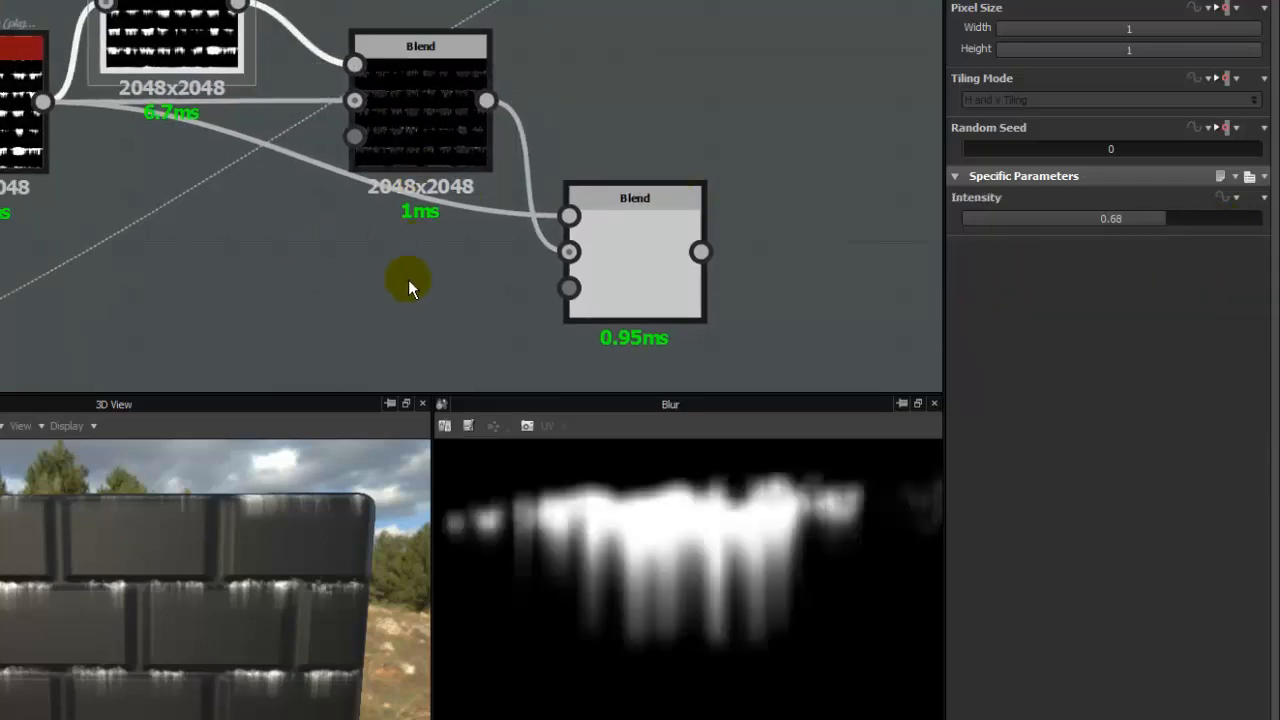
double_click(420, 122)
- Delete the second Blend node that follows the Subtract Blend
left_click(620, 237)
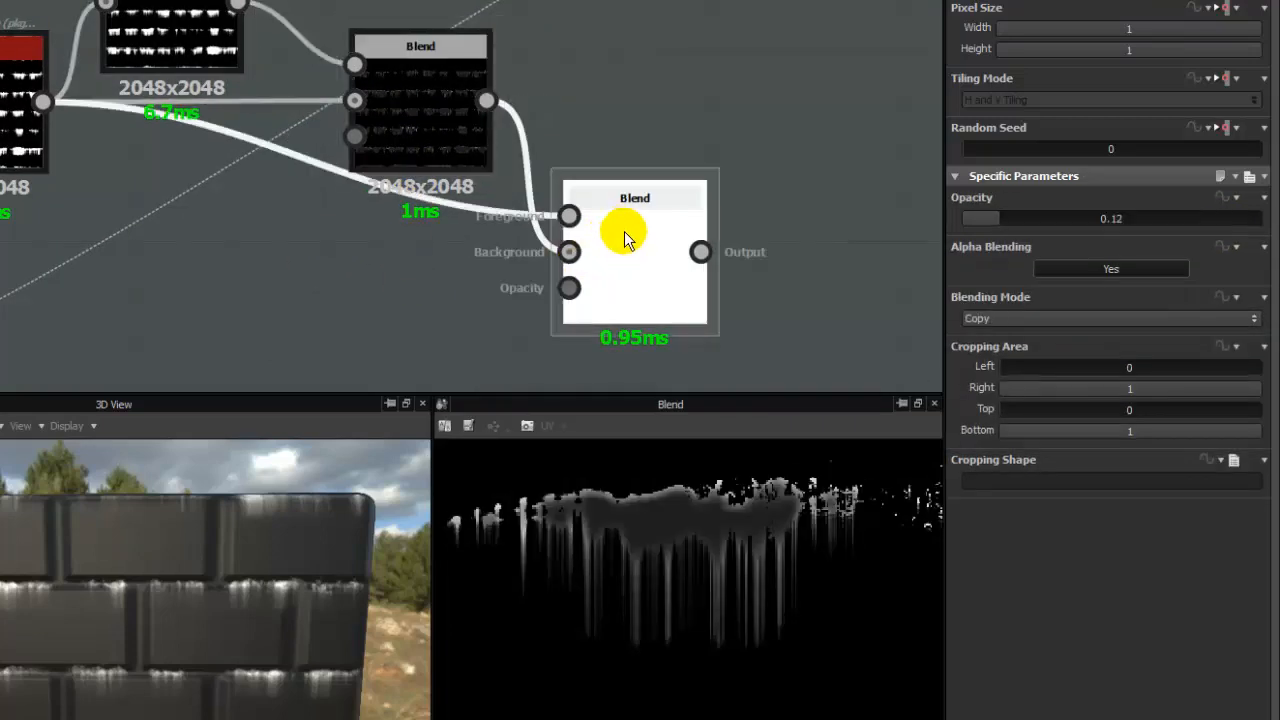
key("Delete")
left_click(414, 100)
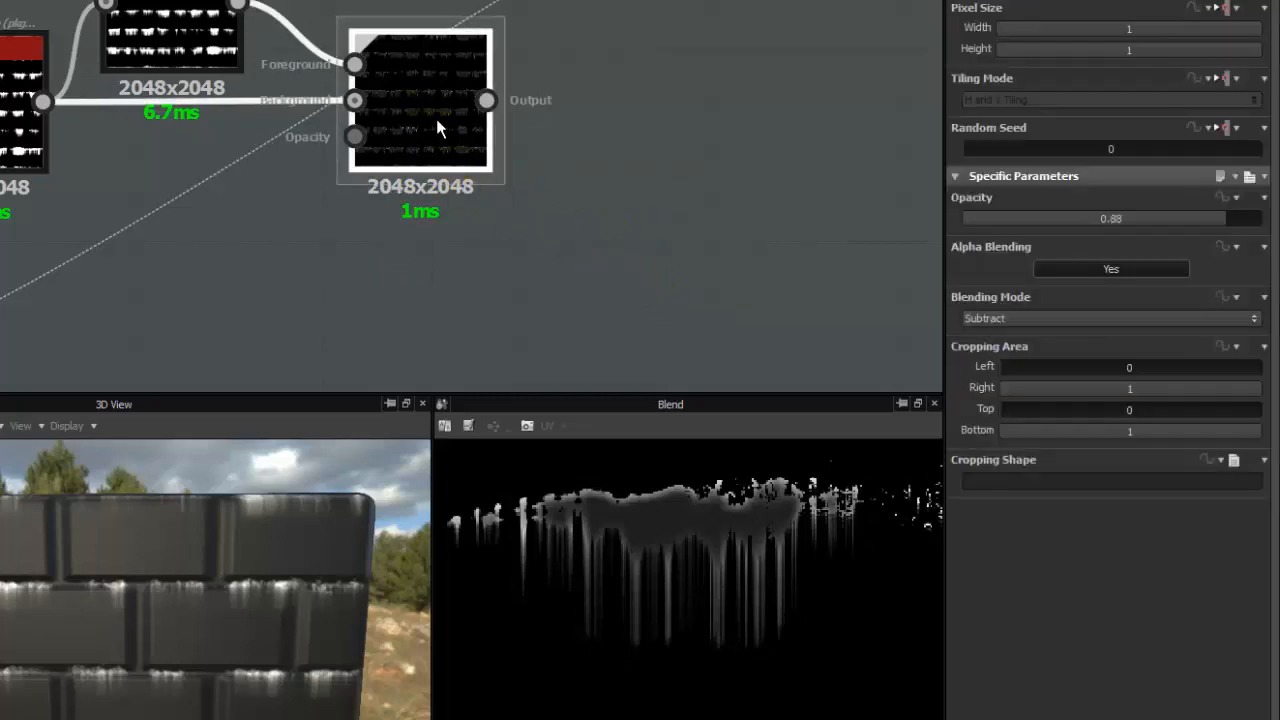
- Add a Blend node below the Subtract Blend, with the Subtract Blend as Background and the Slope Blur Grayscale as Foreground
middle_click_drag(381, 265, 480, 159)
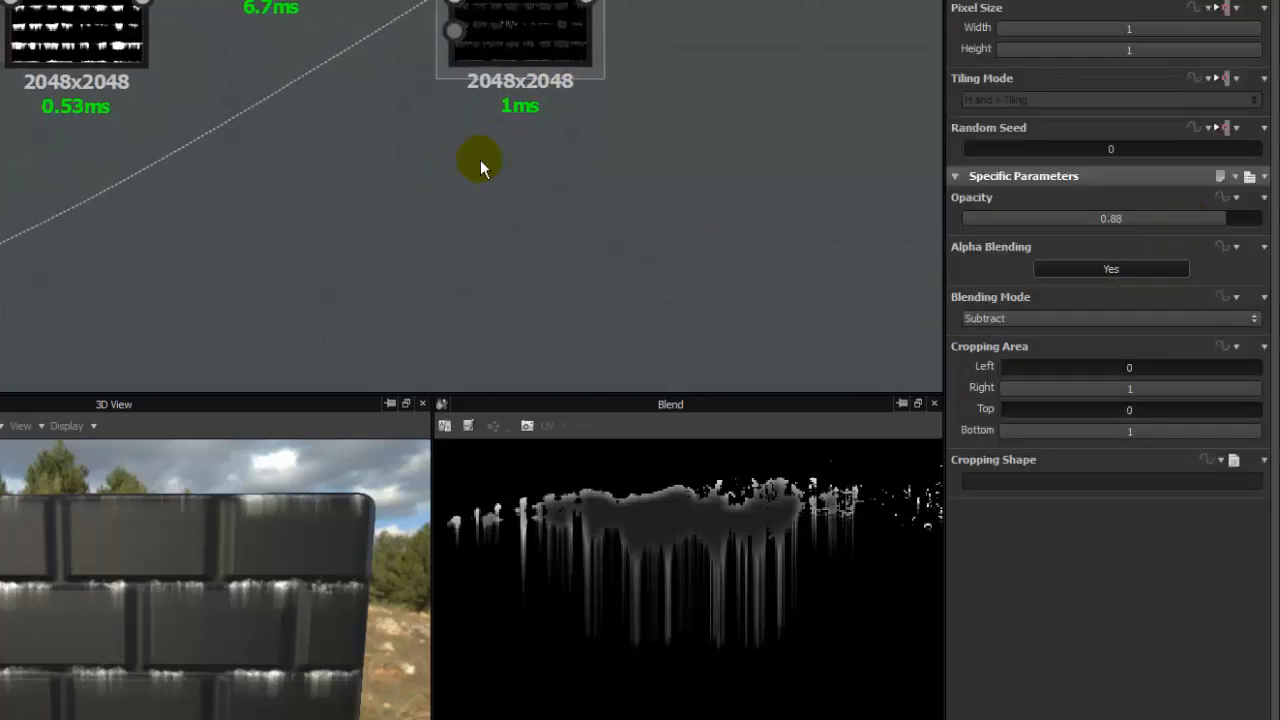
scroll(482, 161, "down", 3)
left_click(61, 248)
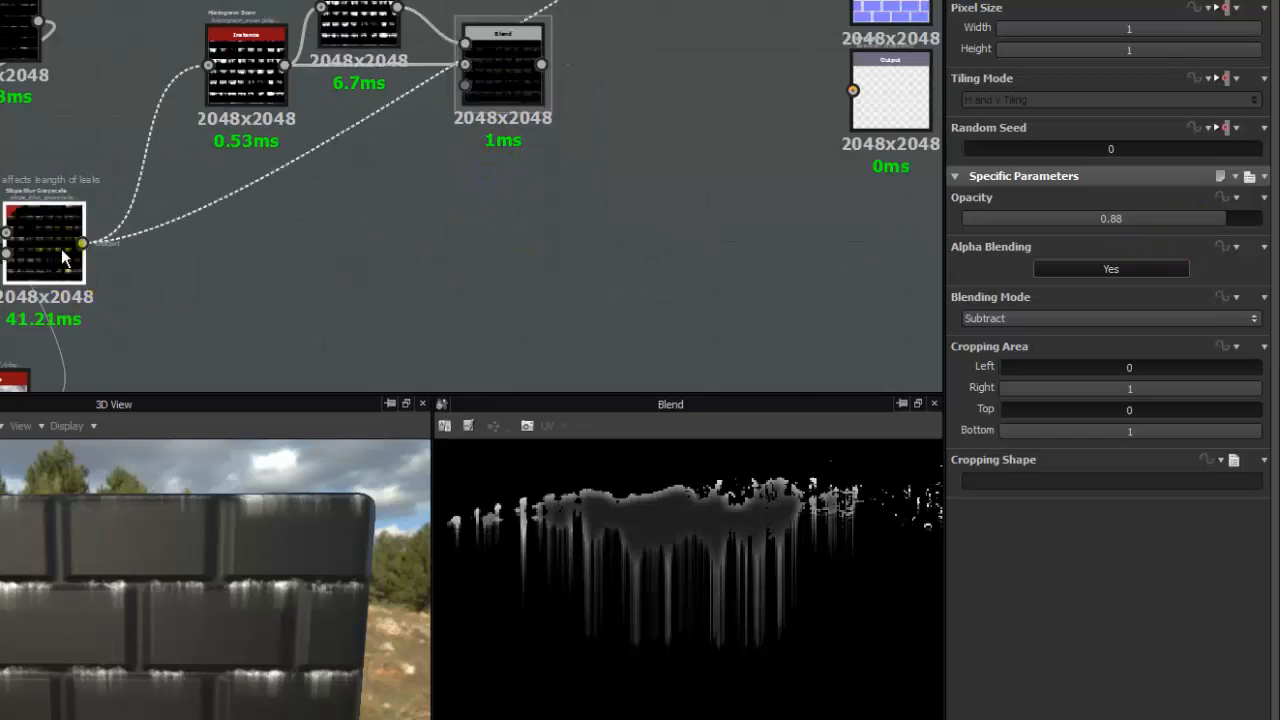
right_click(337, 228)
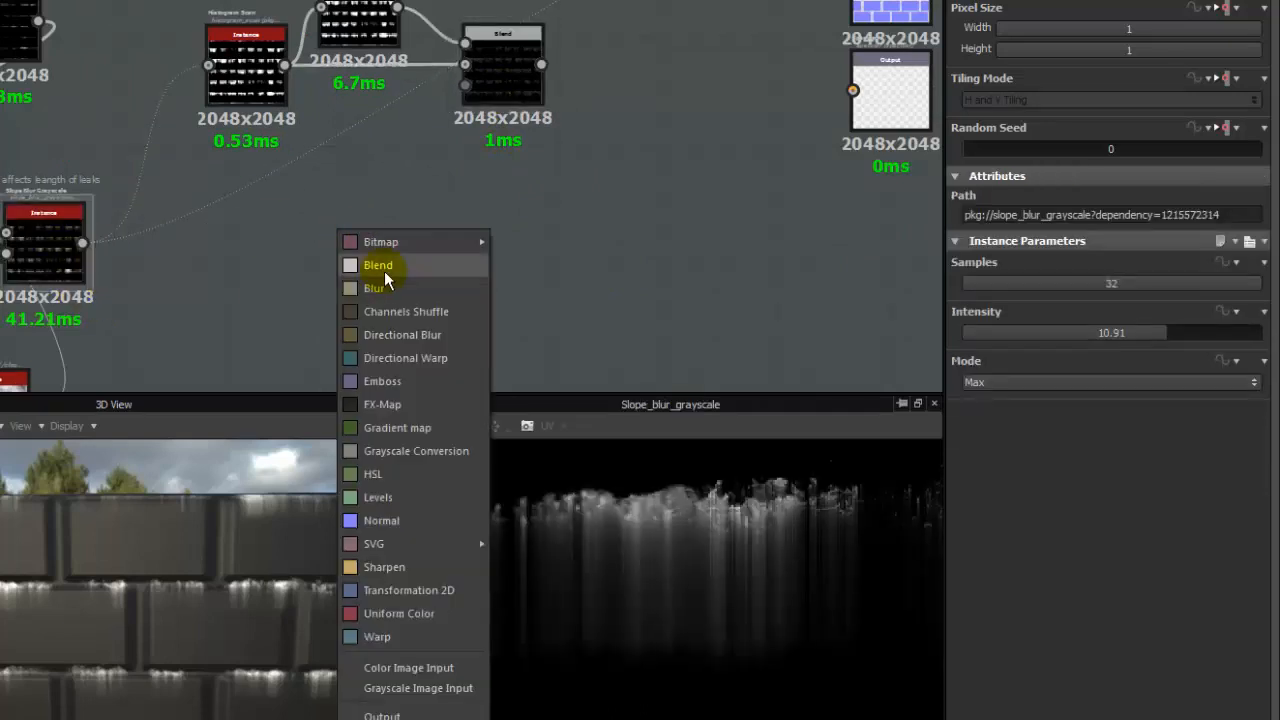
left_click(380, 265)
left_click_drag(335, 229, 598, 232)
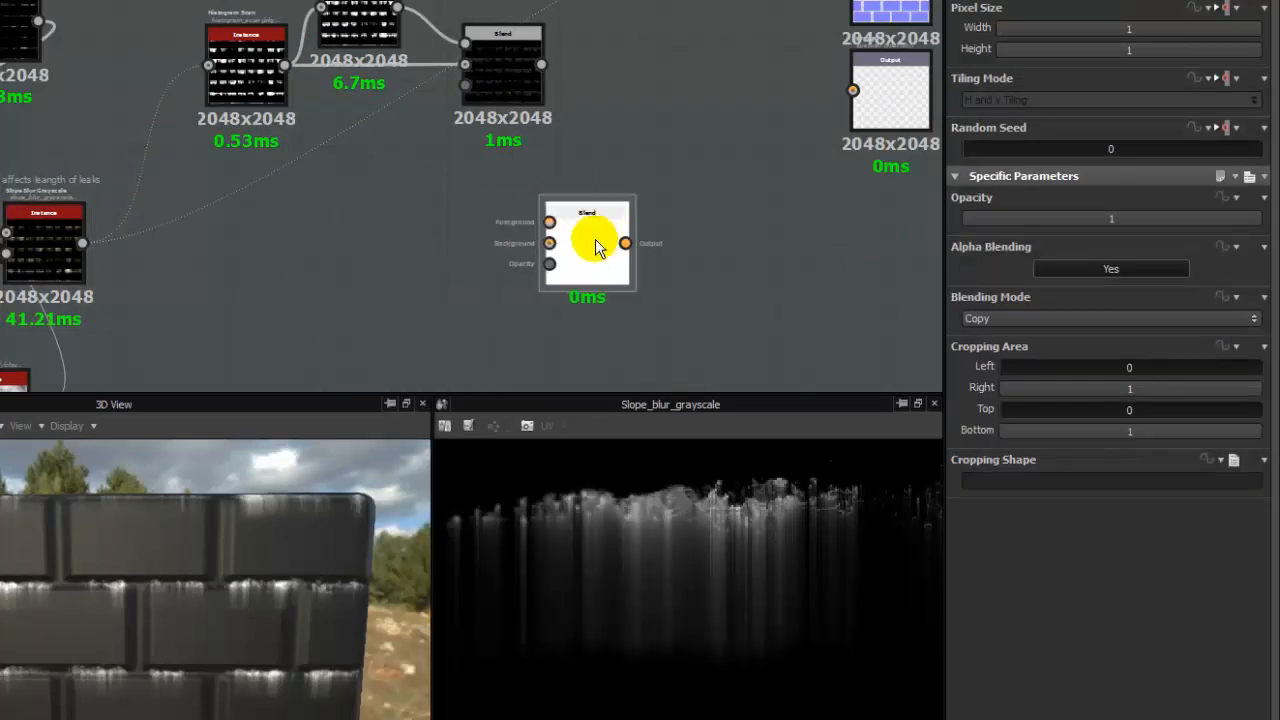
left_click_drag(498, 188, 562, 210)
double_click(588, 228)
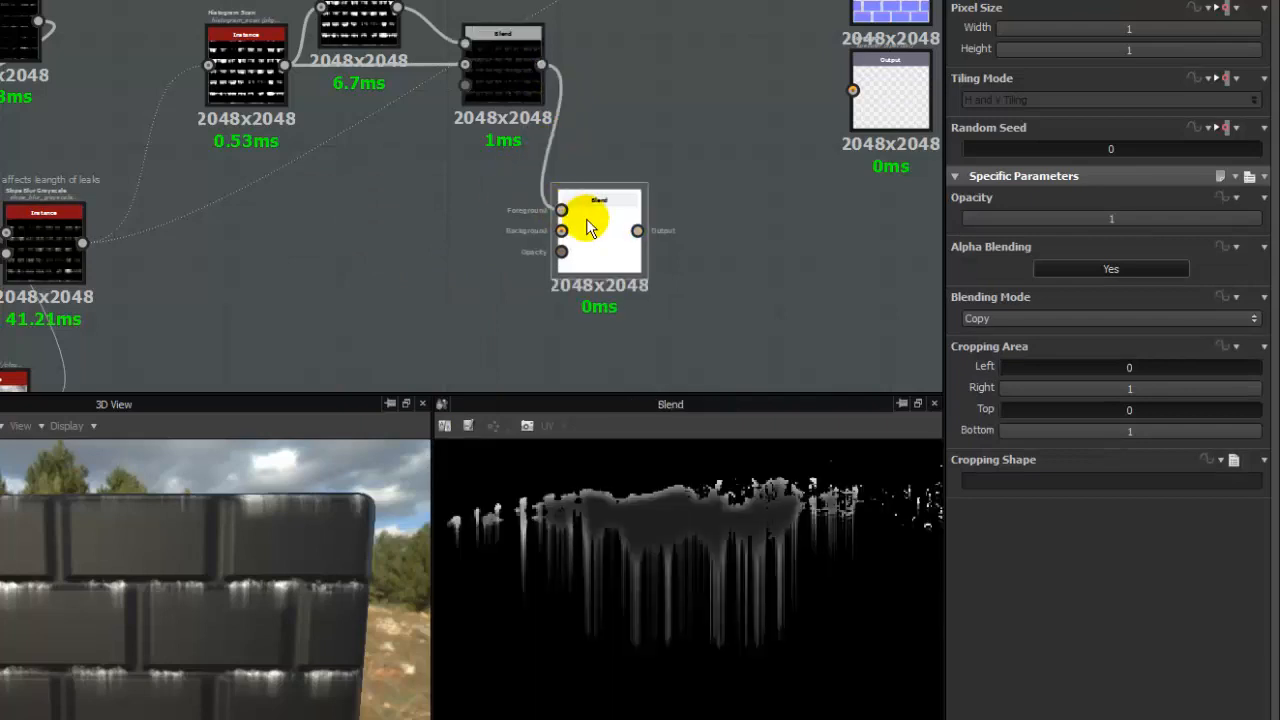
left_click(577, 150)
left_click_drag(547, 84, 549, 152)
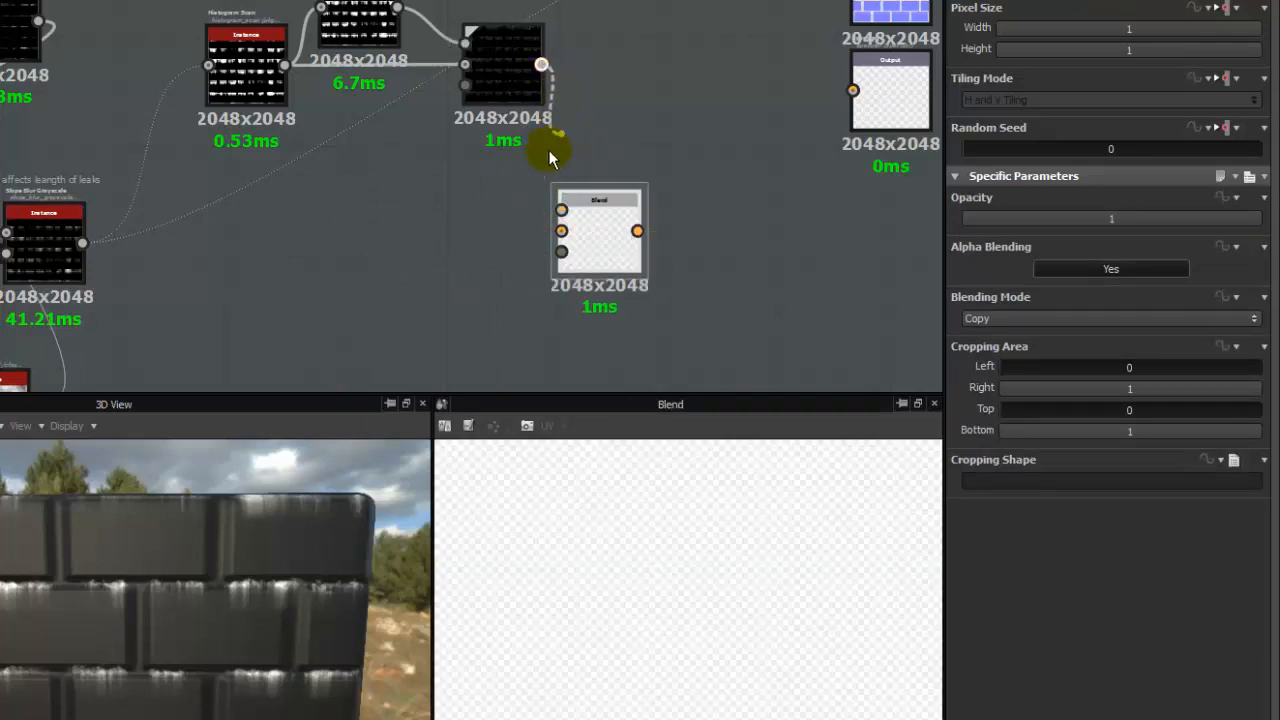
left_click_drag(561, 232, 561, 210)
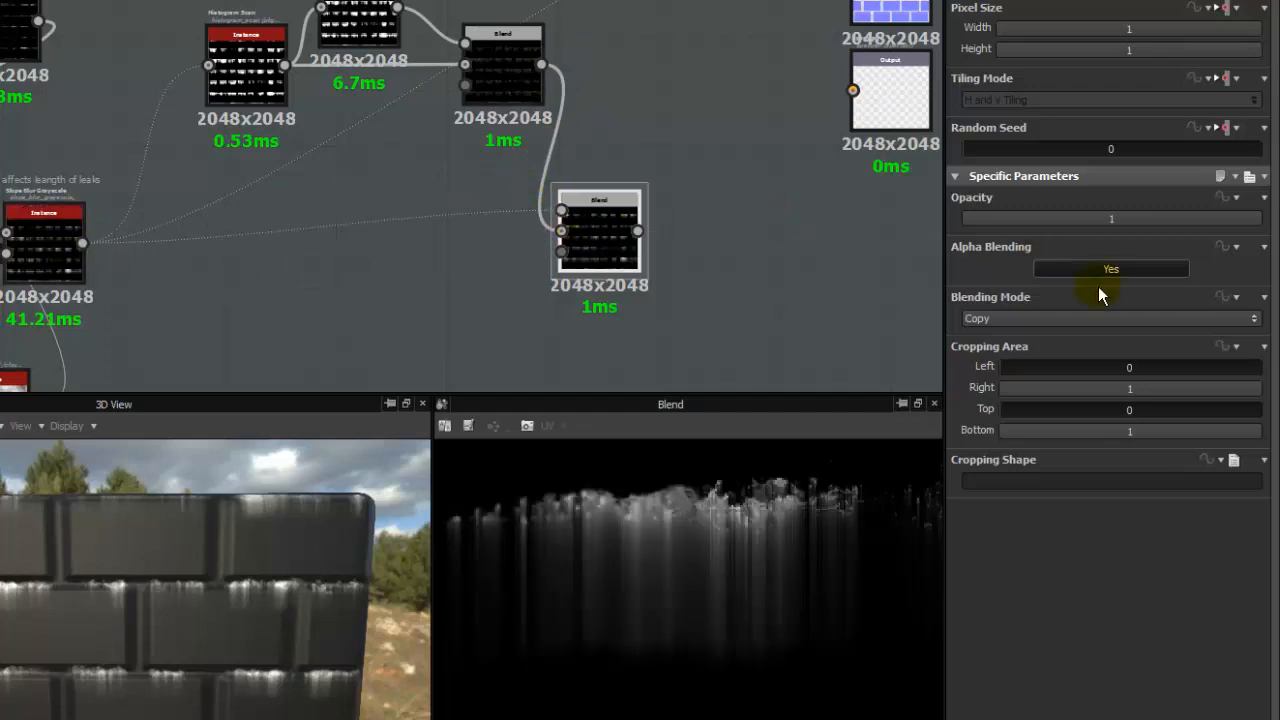
- Set the new Blend's blending mode to Max (Lighten) and compare its leaks with the Slope Blur output
left_click(1057, 319)
left_click(1005, 404)
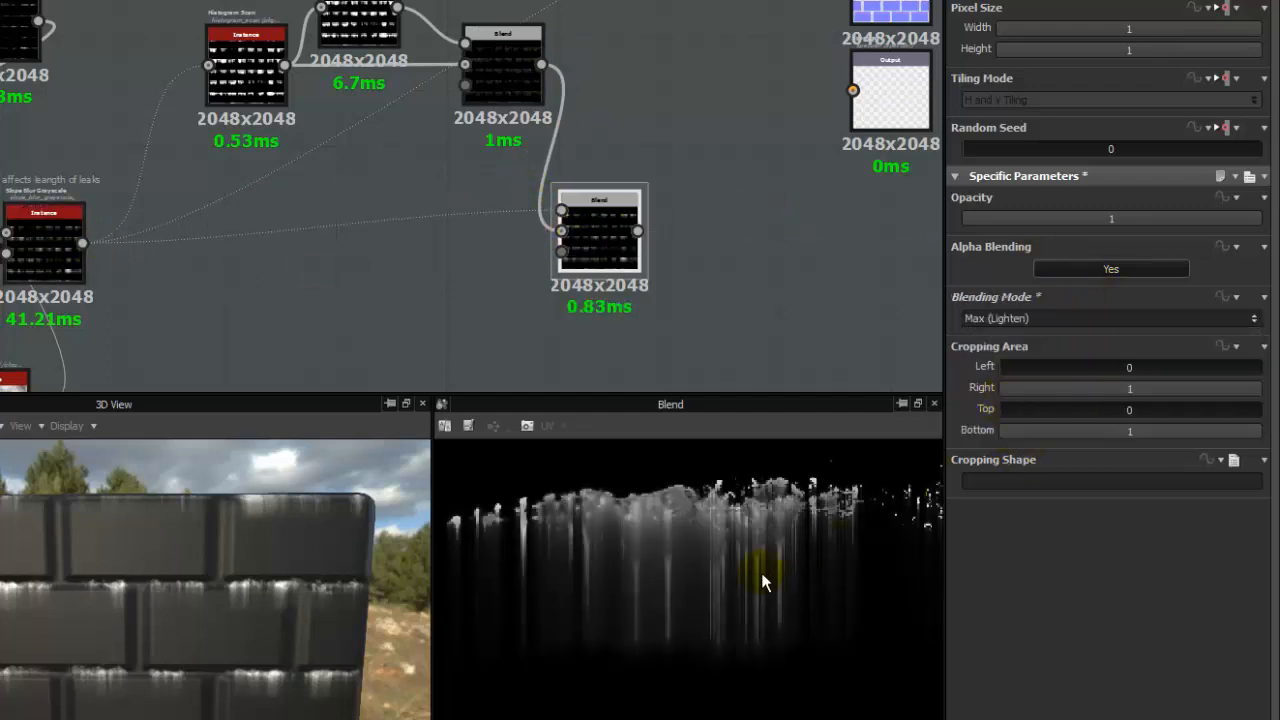
double_click(68, 253)
double_click(611, 237)
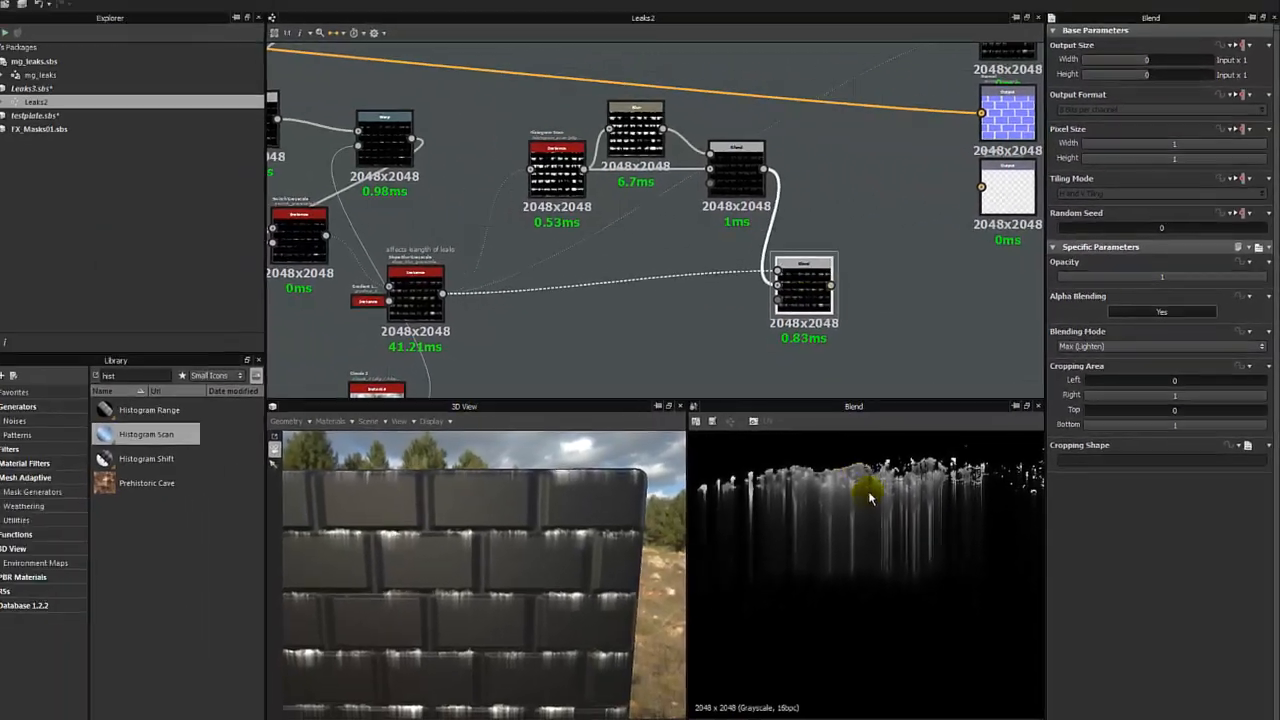
scroll(776, 518, "down", 6)
scroll(947, 477, "up", 4)
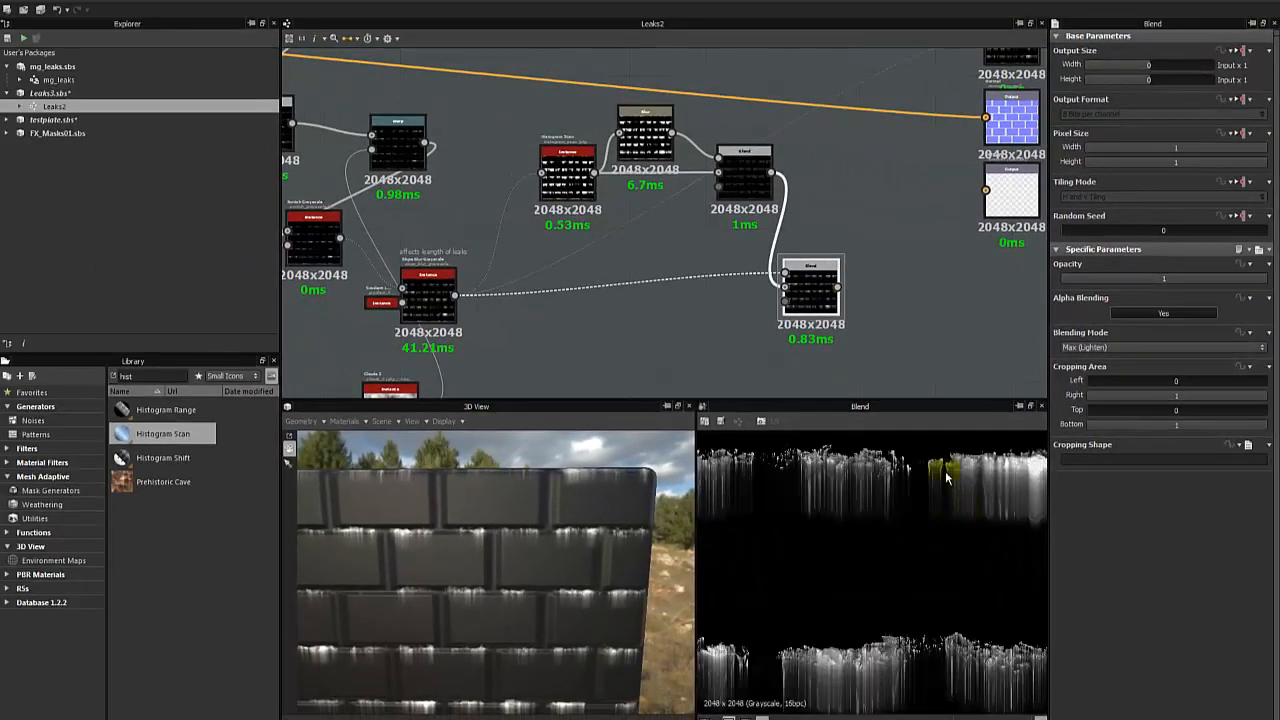
scroll(820, 515, "up", 2)
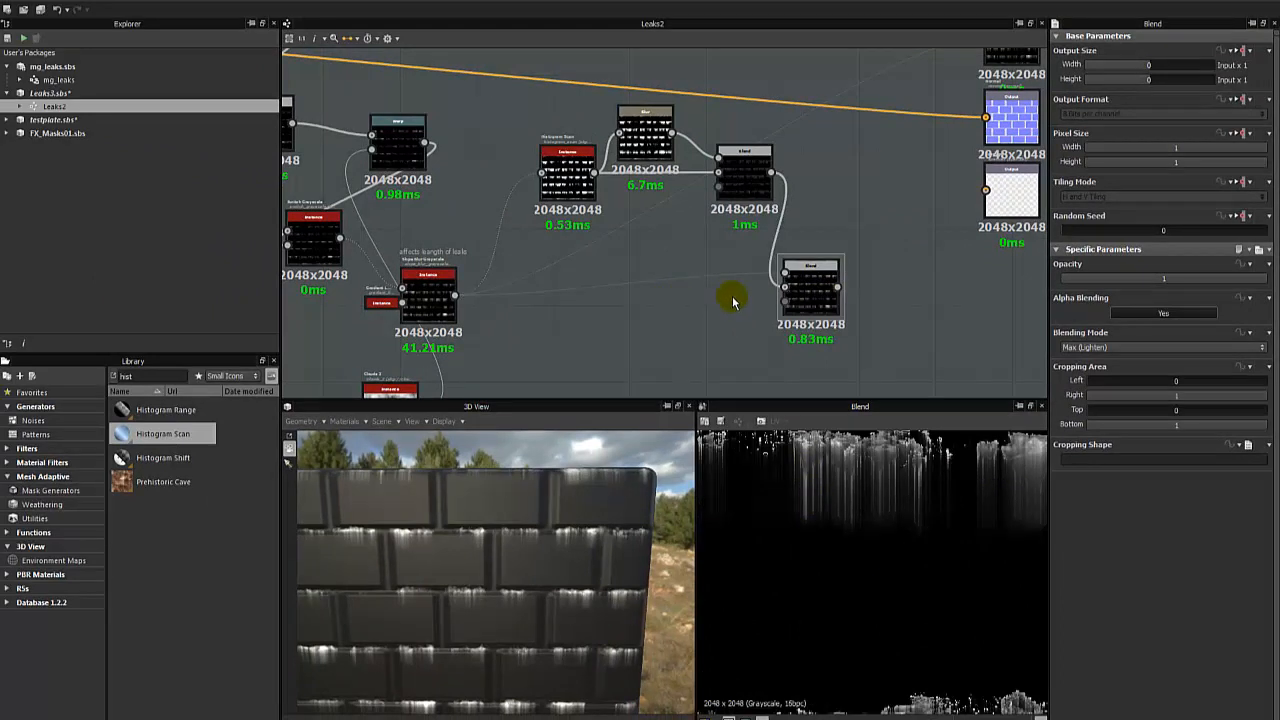
double_click(435, 298)
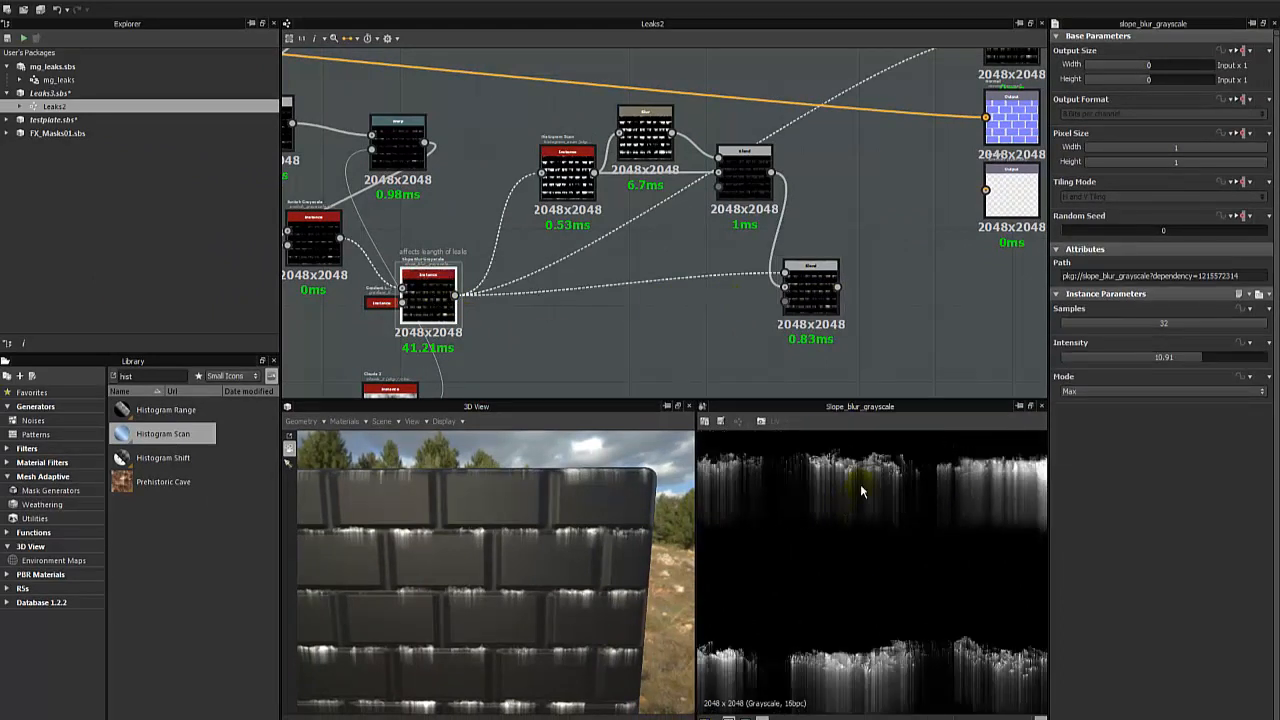
double_click(830, 303)
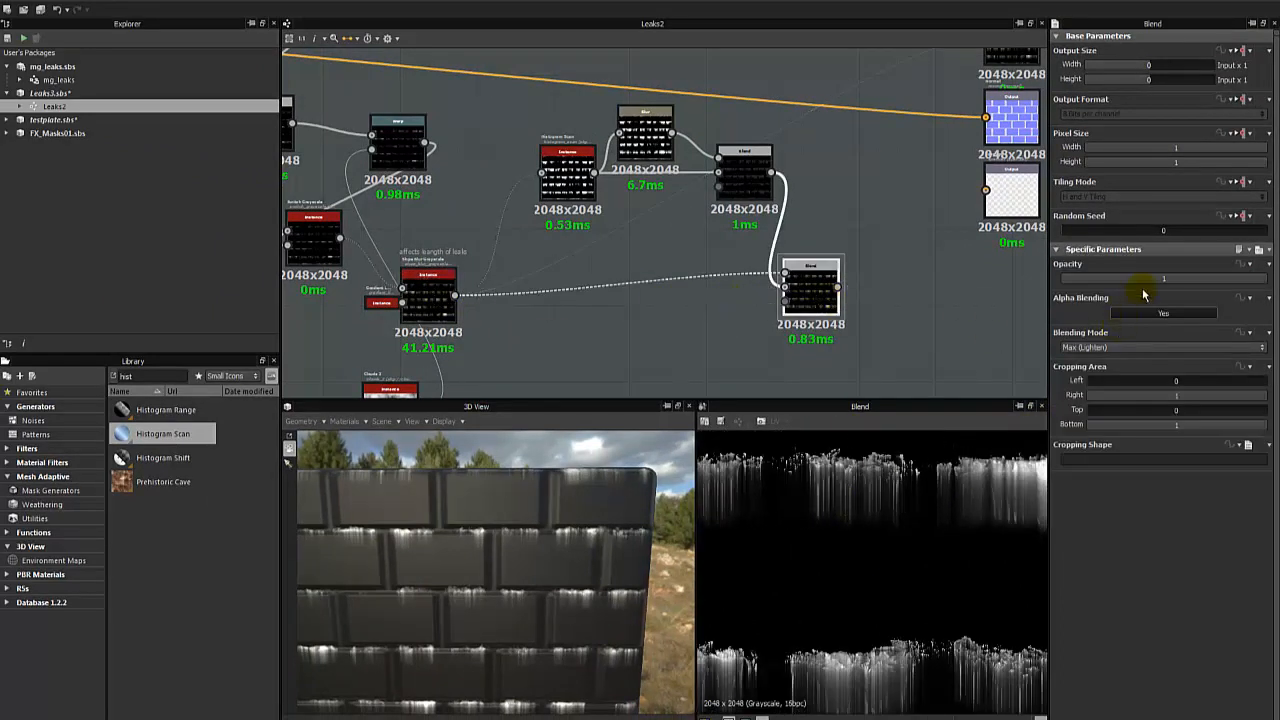
- Test lower Samples and Intensity values on the Slope Blur Grayscale, finishing with Samples at 32 and Intensity at 11.74
left_click(428, 300)
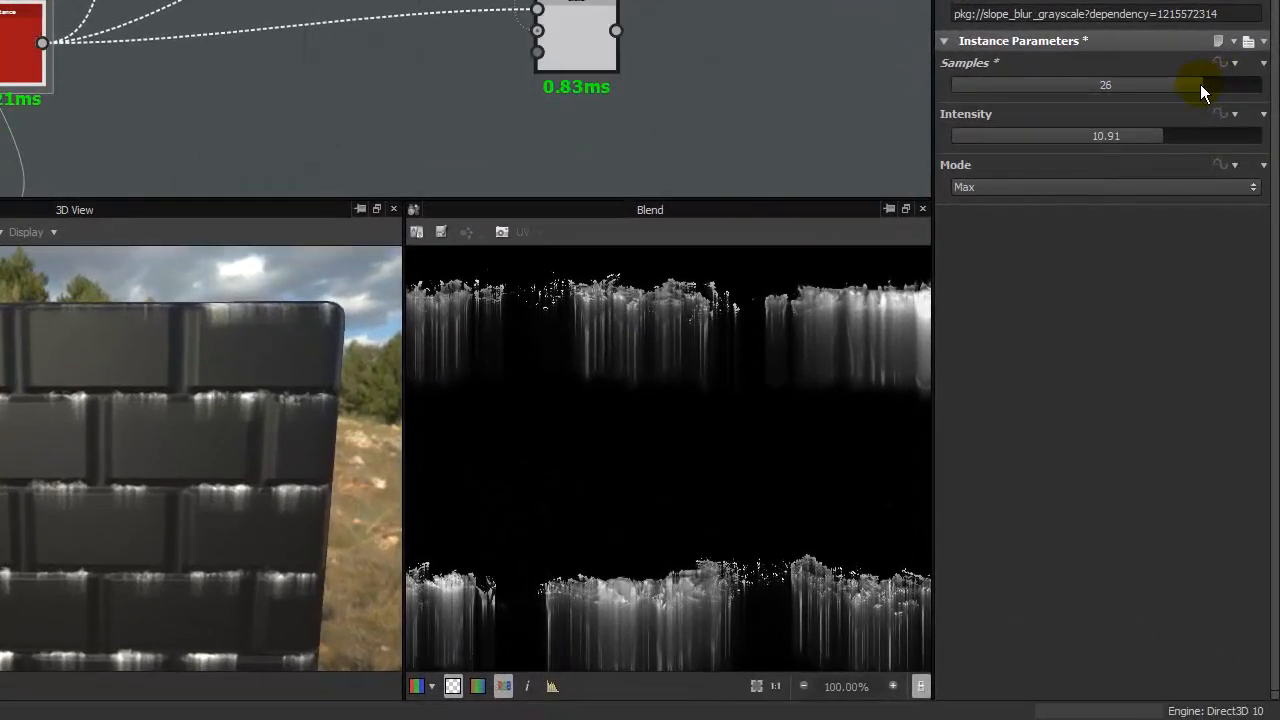
left_click_drag(1200, 84, 1266, 100)
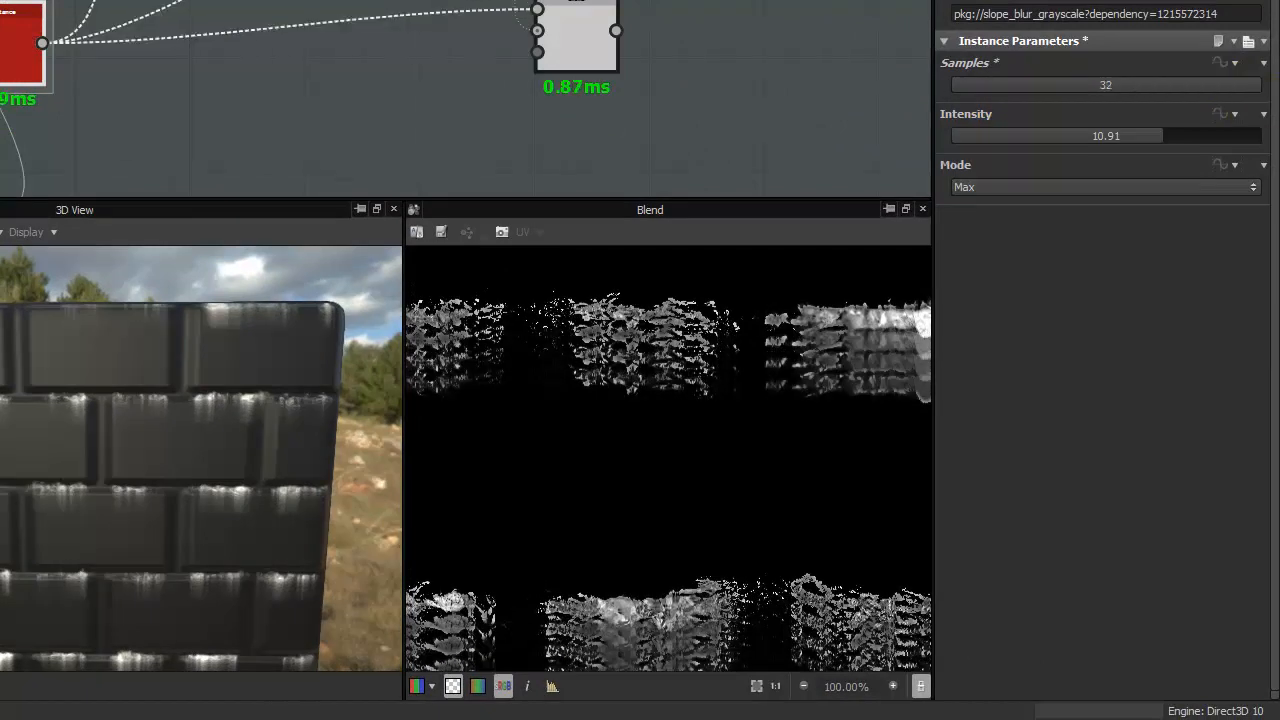
left_click_drag(1147, 133, 988, 143)
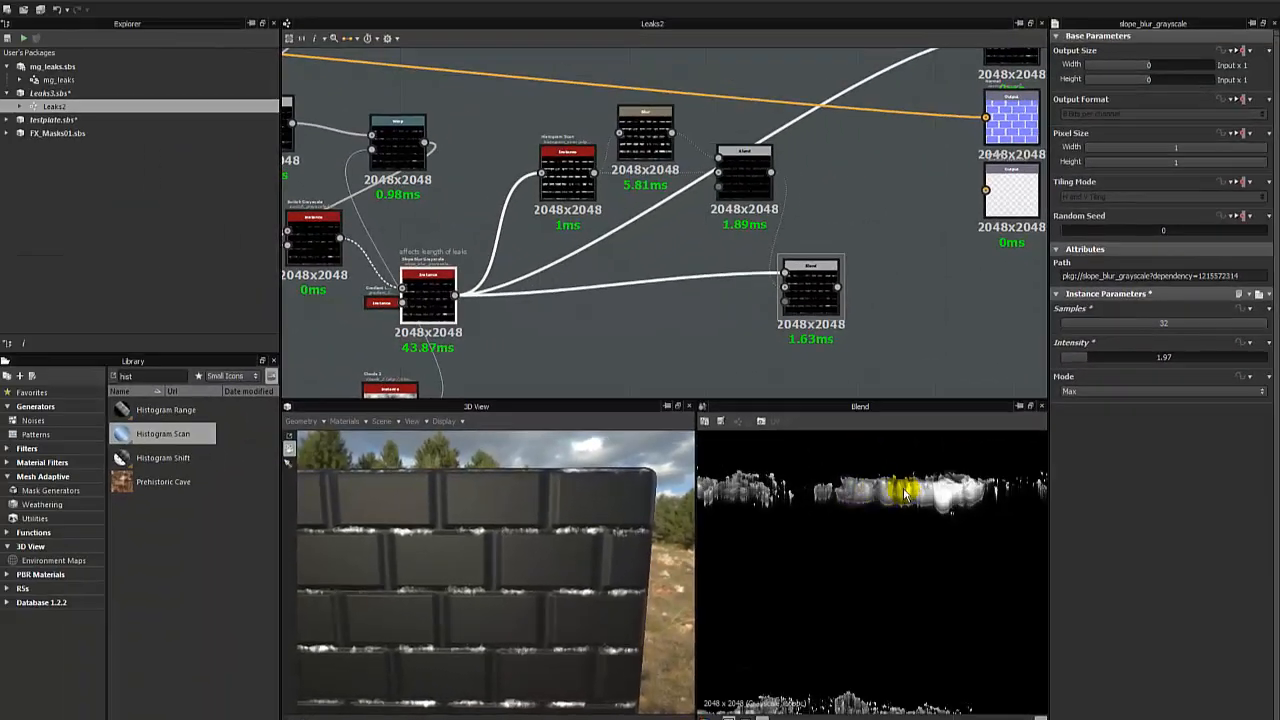
middle_click_drag(989, 517, 857, 518)
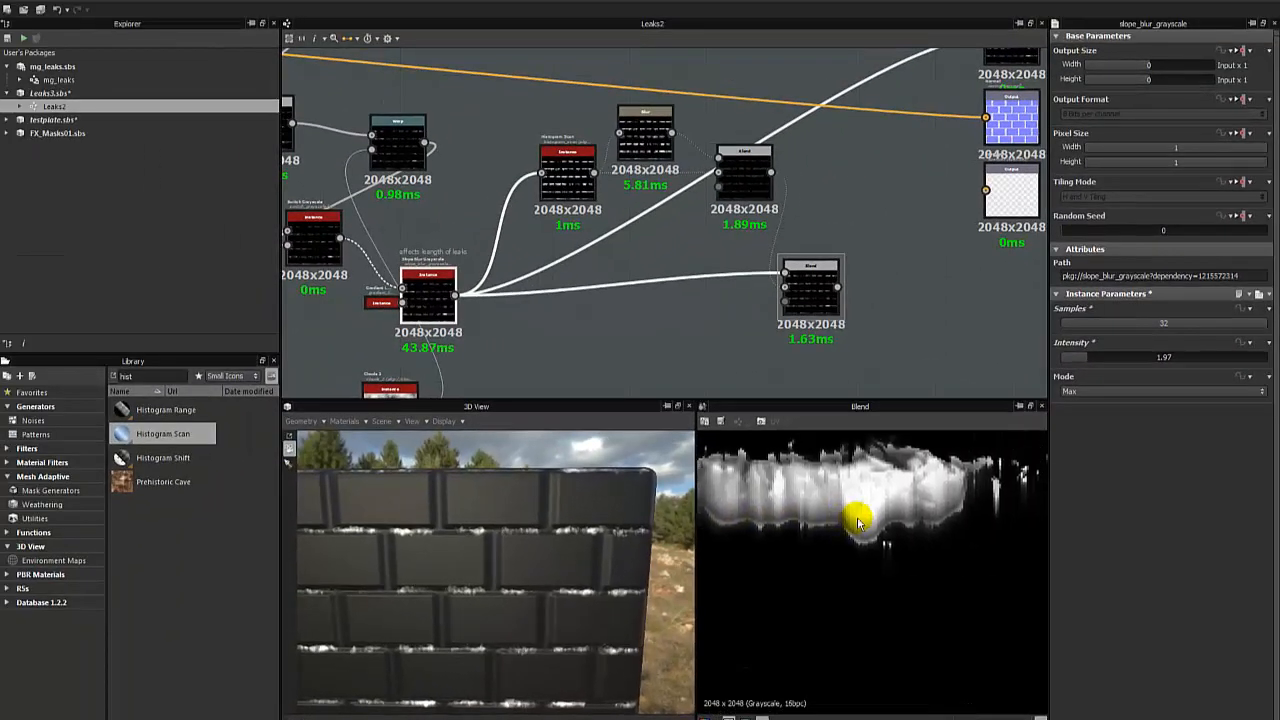
scroll(860, 517, "up", 2)
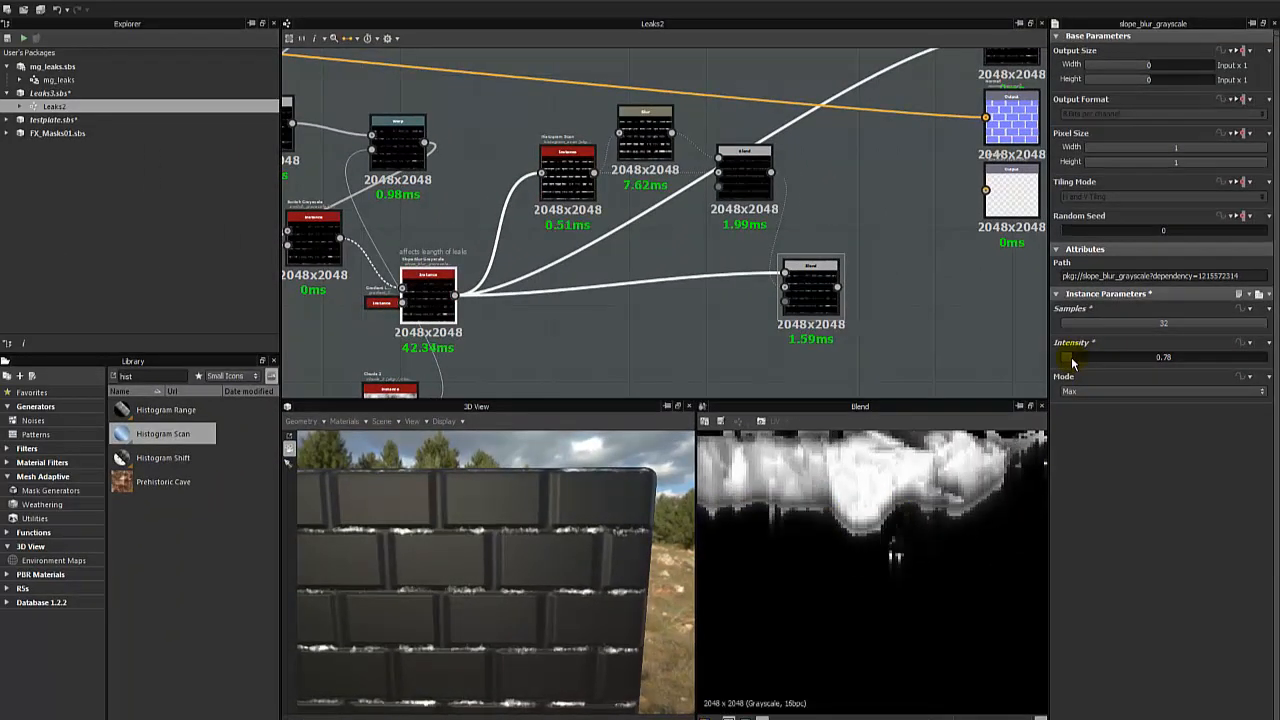
left_click_drag(1079, 362, 1229, 361)
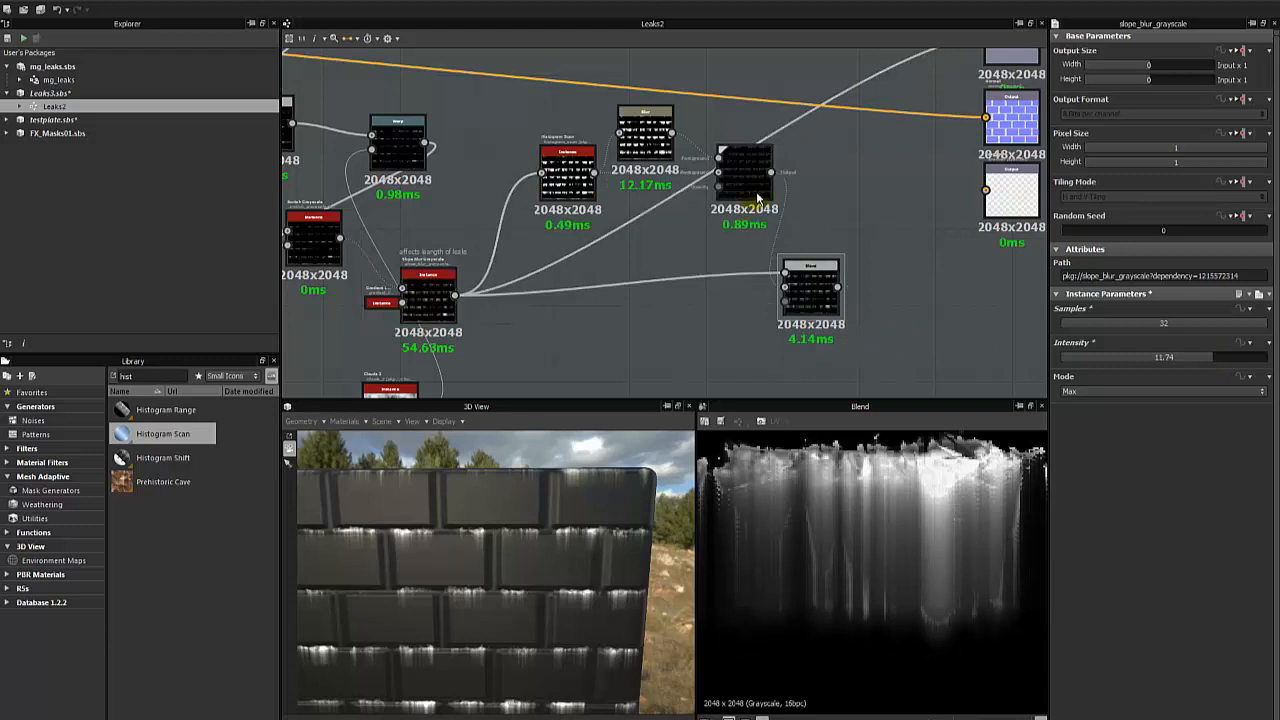
- Set the opacity of the first Subtract Blend to 0.67 and preview the final Blend's output
double_click(745, 168)
left_click_drag(1233, 285, 1199, 285)
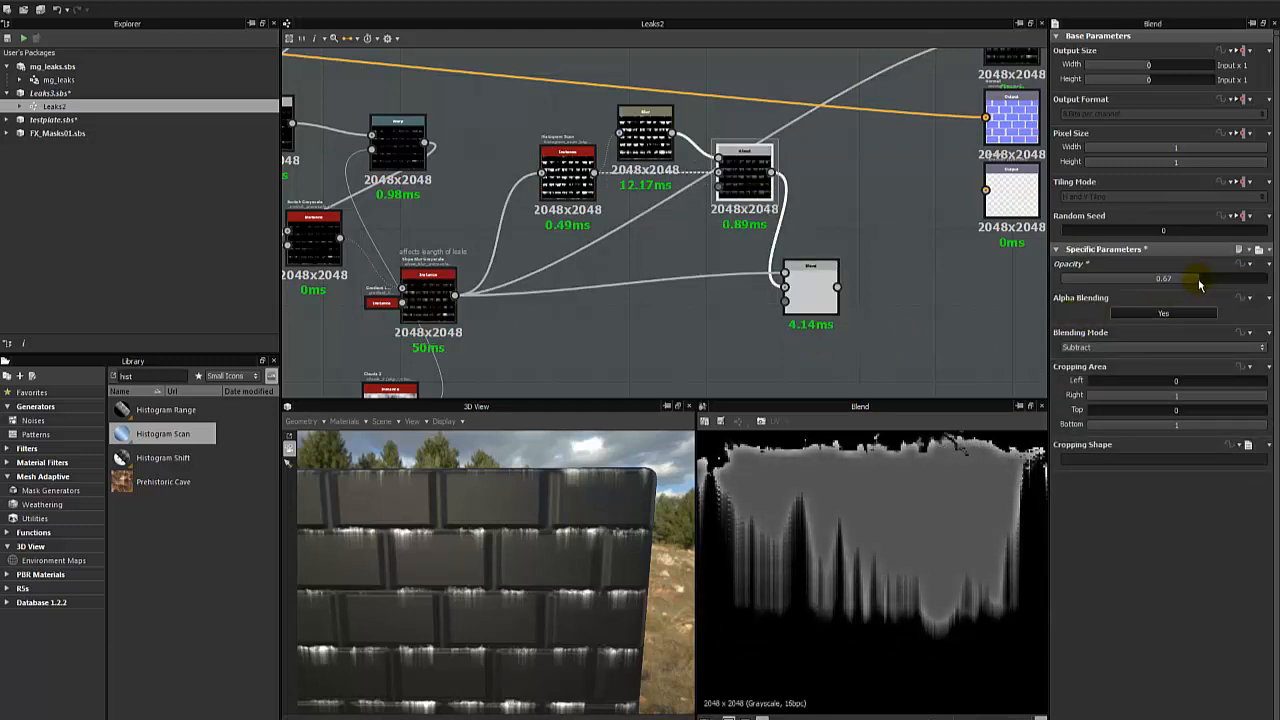
double_click(810, 288)
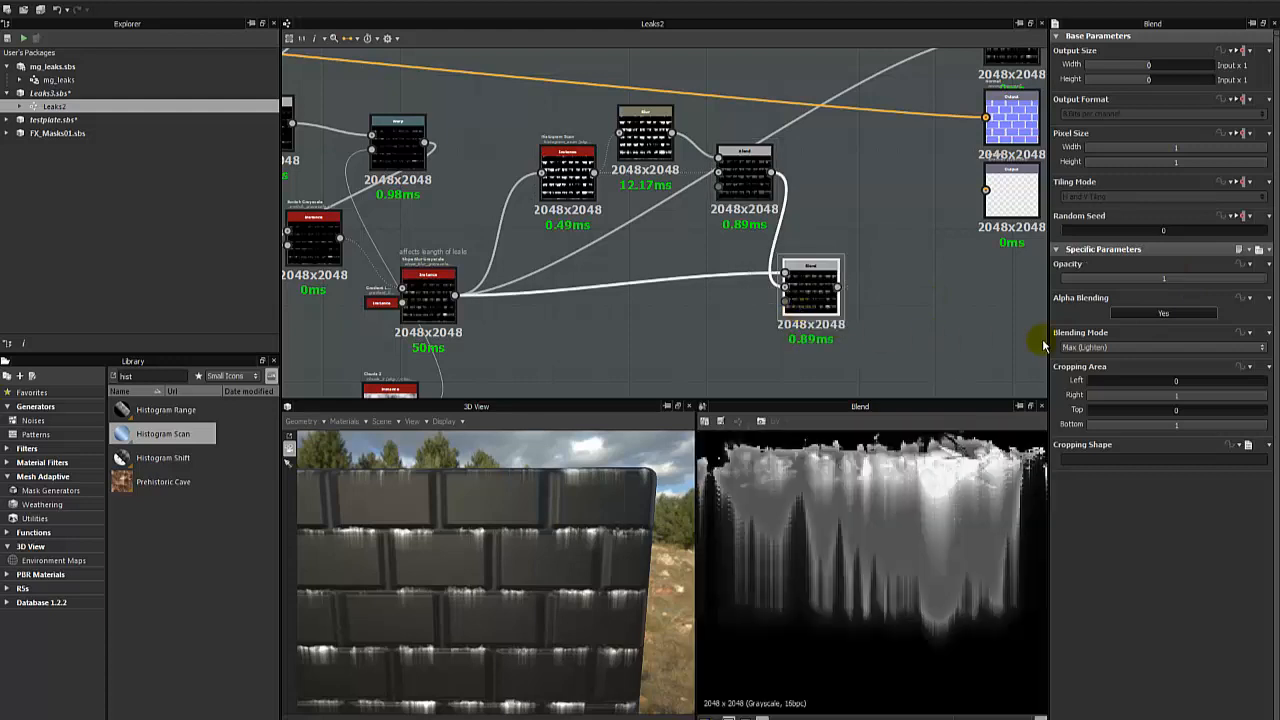
- Try Min (Darken) on the final Blend, set its blending mode to Subtract, and compare its output with the upstream Blend and Blur
left_click(1106, 344)
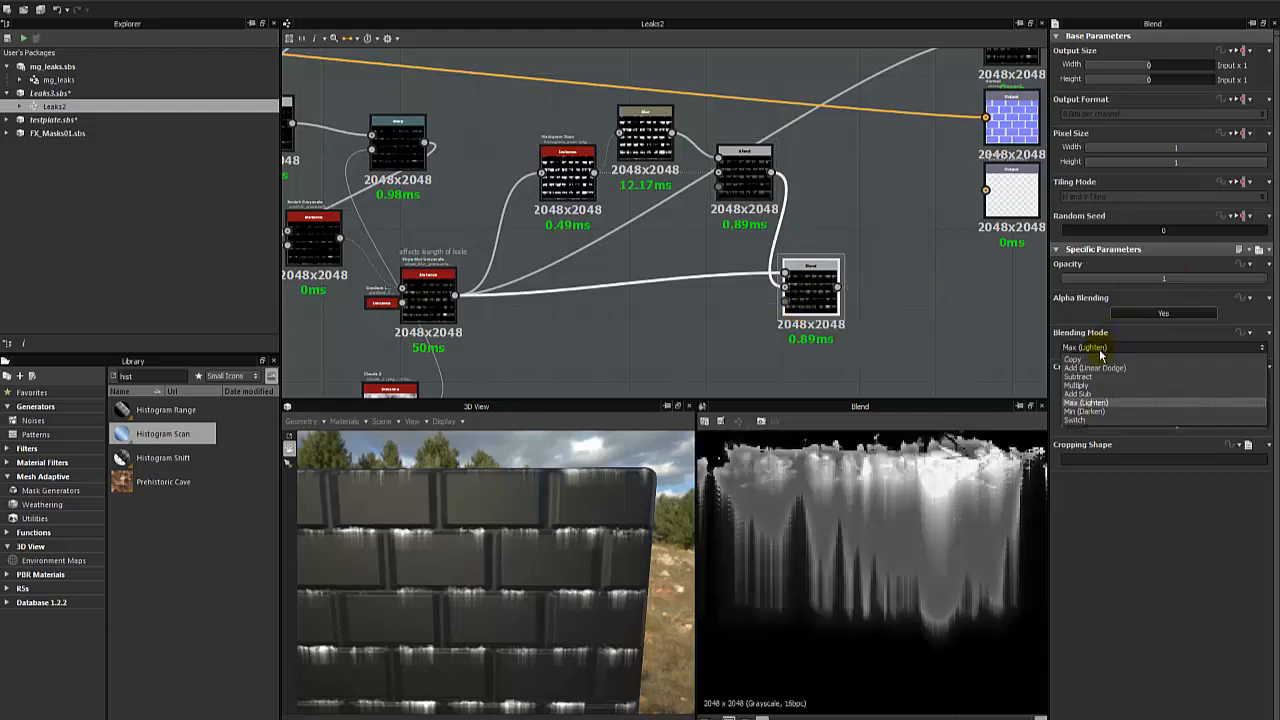
left_click(1074, 410)
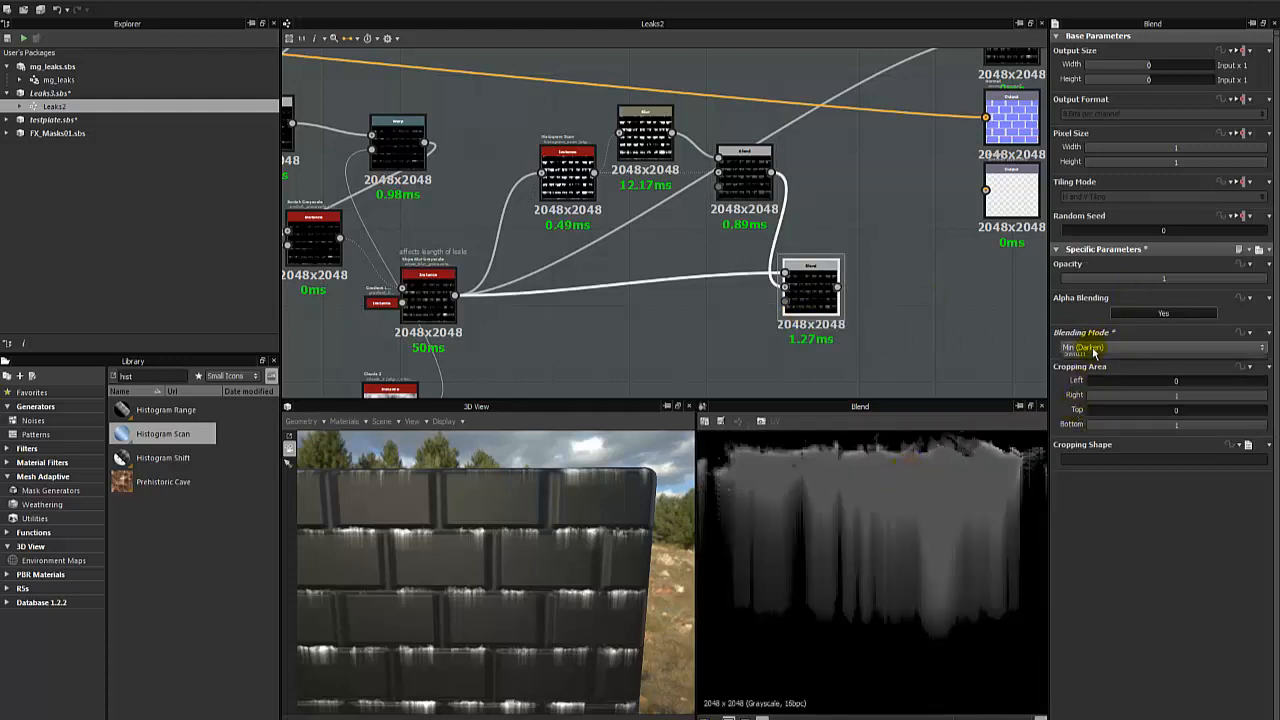
left_click(1090, 347)
left_click(1080, 376)
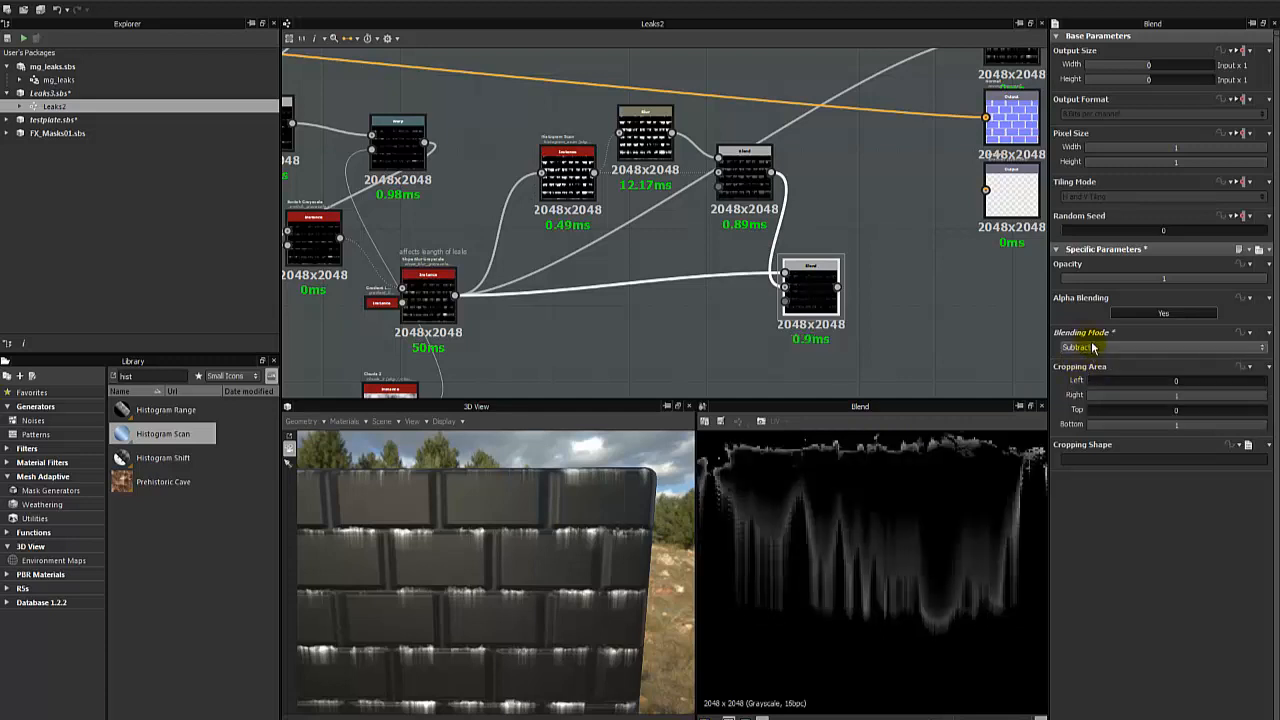
left_click(1093, 347)
left_click(1098, 344)
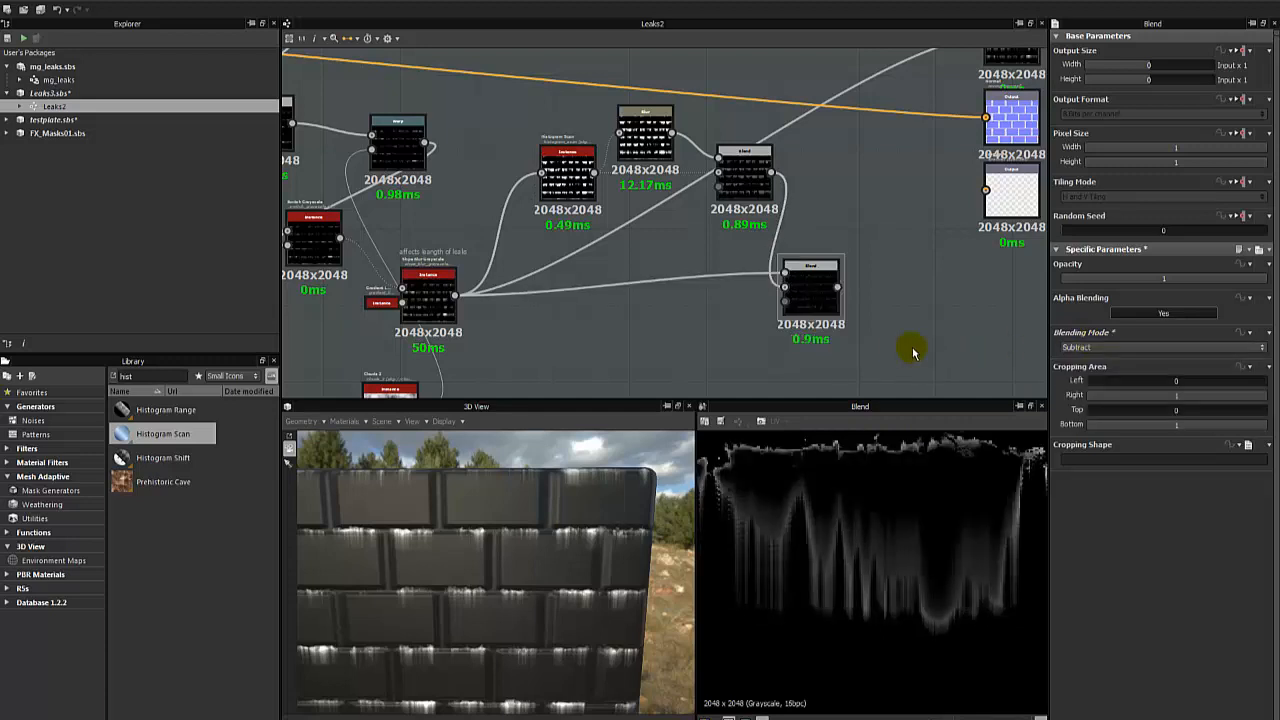
left_click(742, 172)
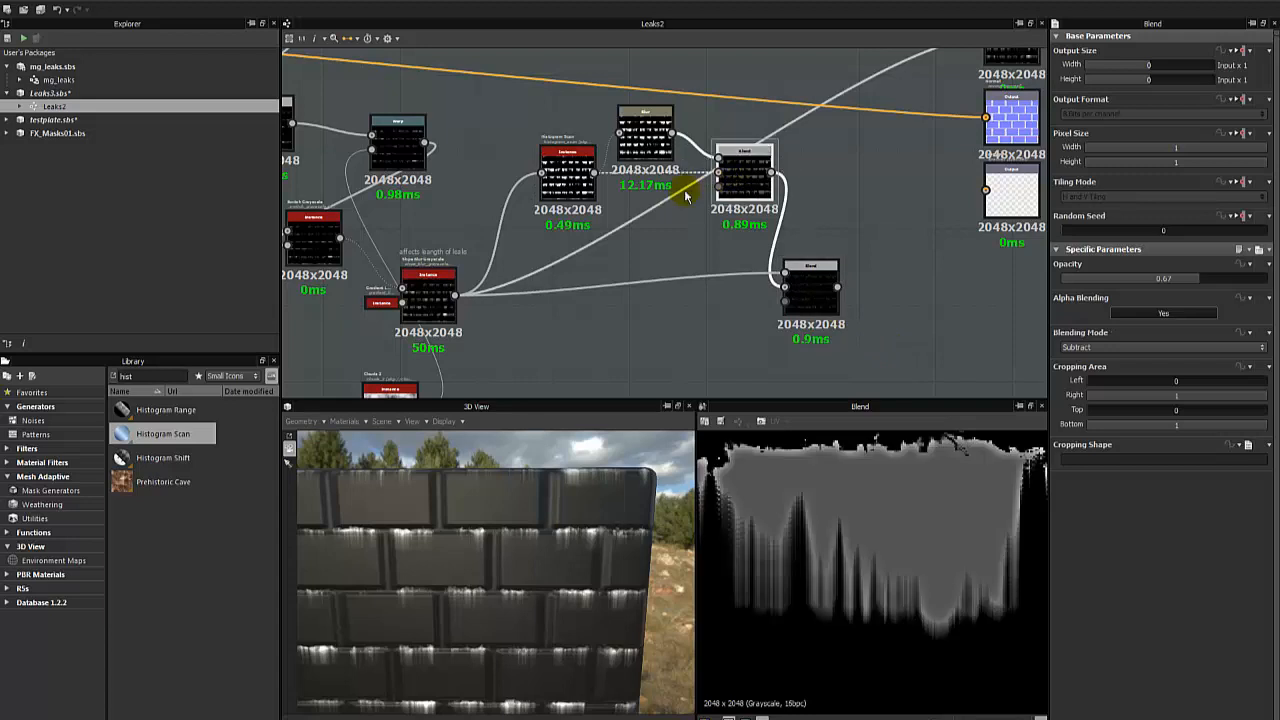
double_click(658, 142)
left_click(749, 183)
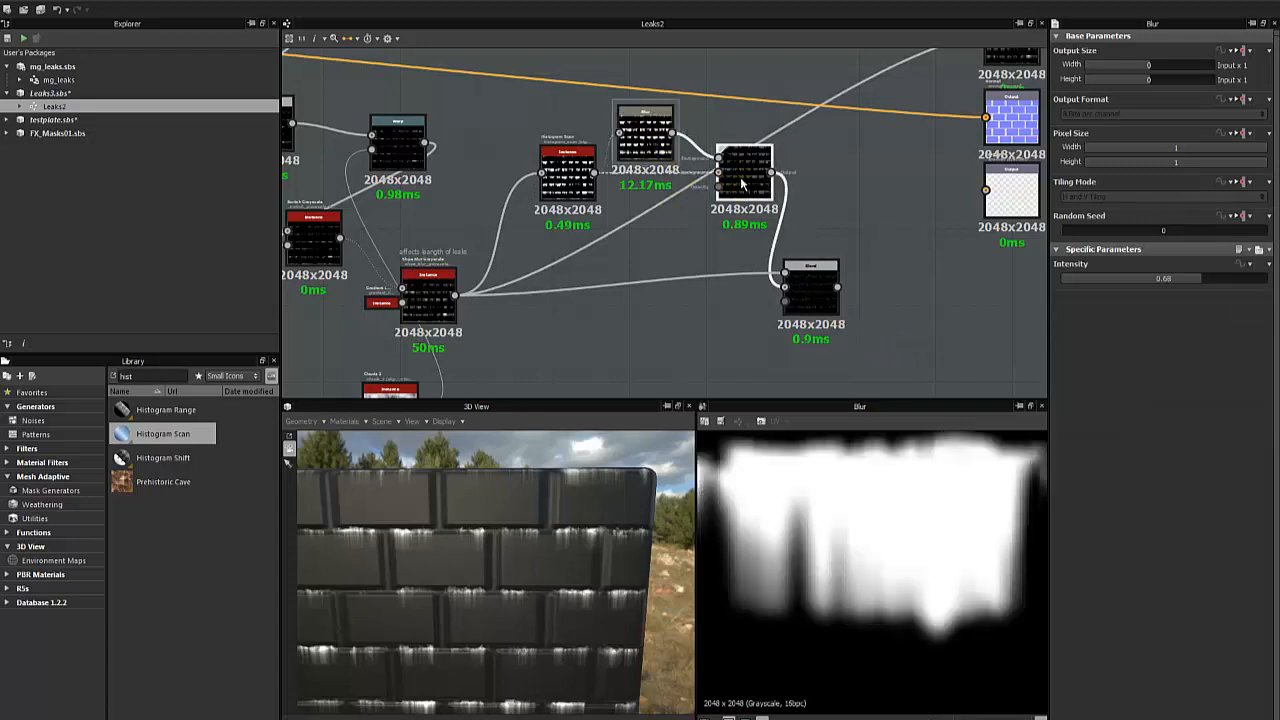
double_click(805, 287)
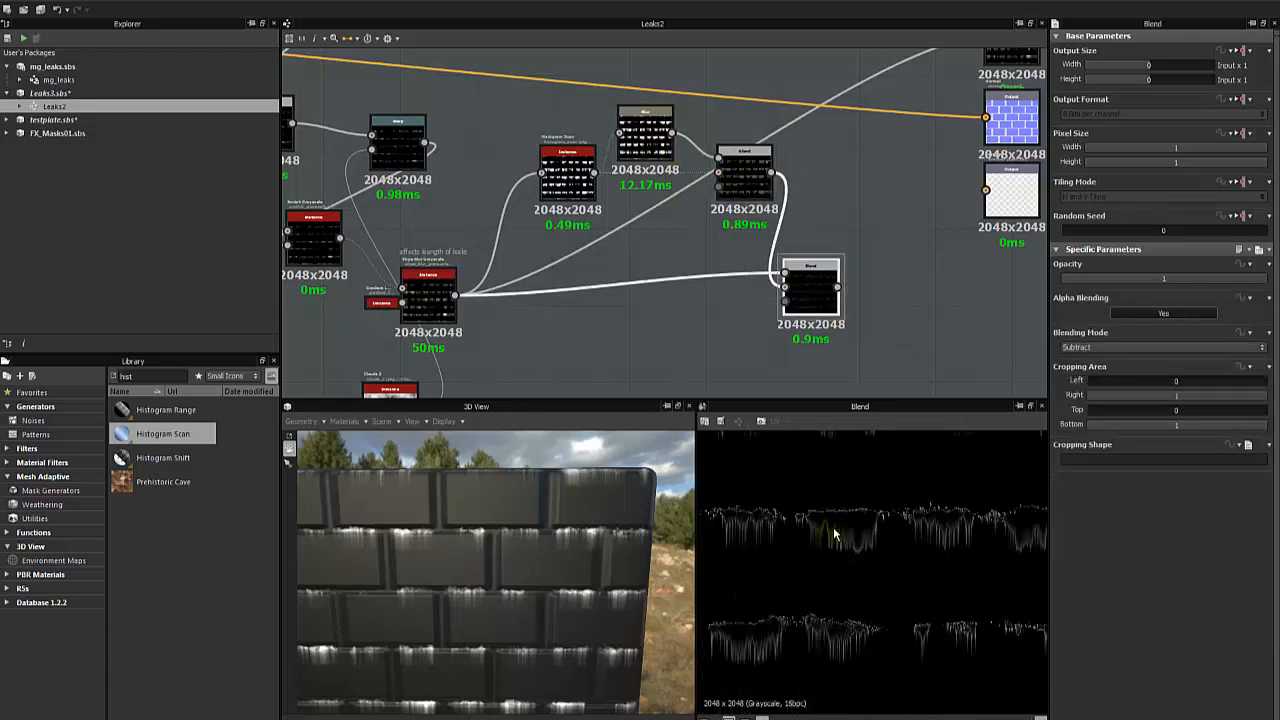
- Move the final Blend closer to its inputs, connect it to the Diffuse output, and inspect the leaks up close in 3D
left_click(857, 356)
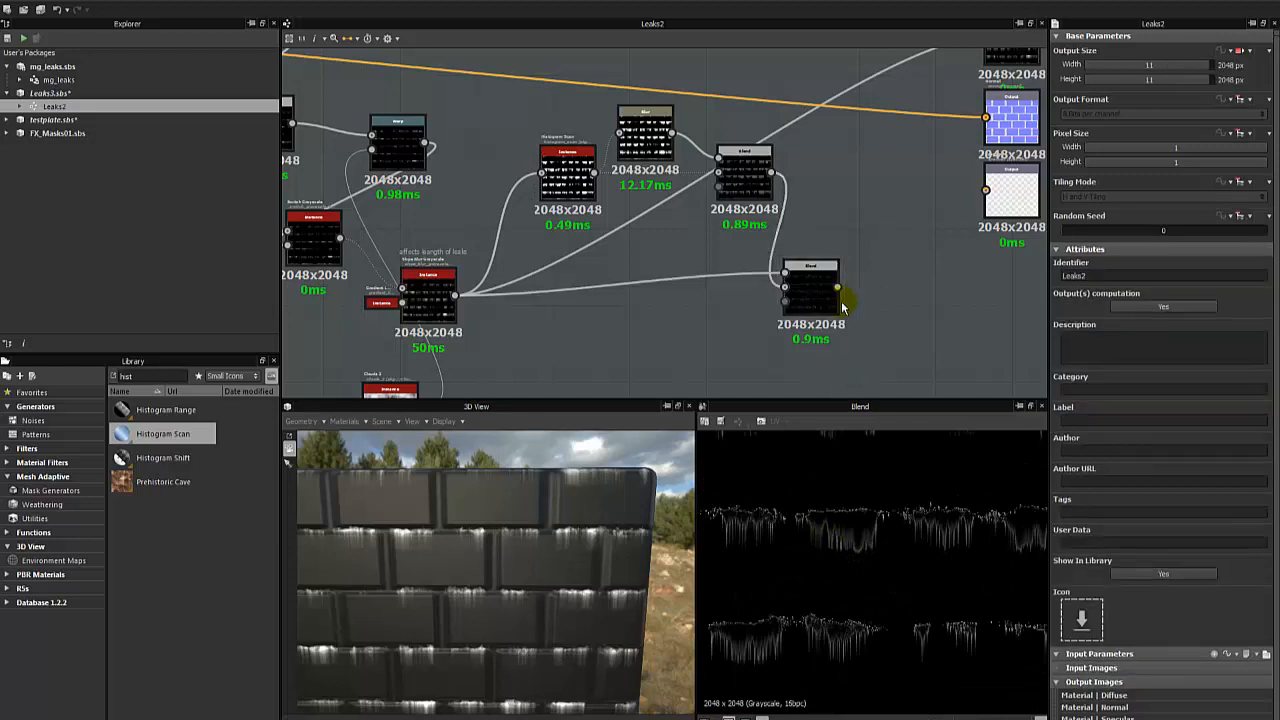
middle_click_drag(813, 268, 643, 319)
left_click_drag(669, 339, 815, 88)
scroll(520, 548, "up", 5)
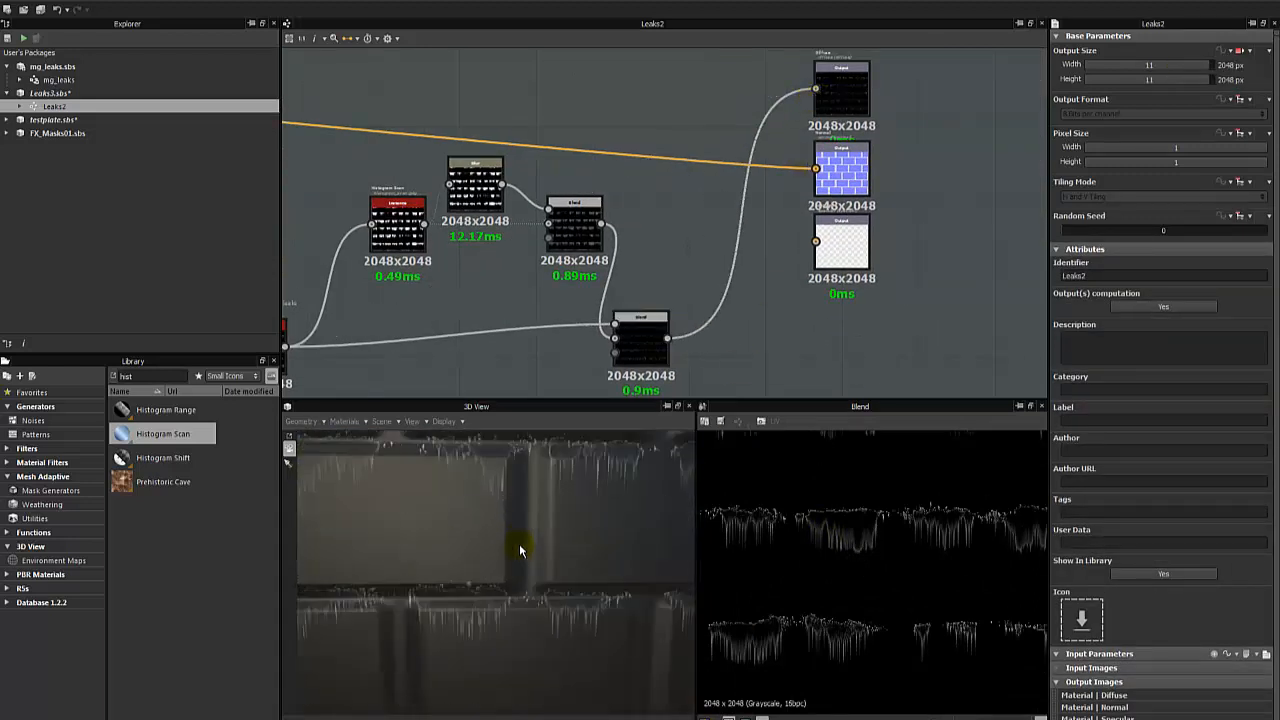
left_click_drag(532, 532, 541, 583)
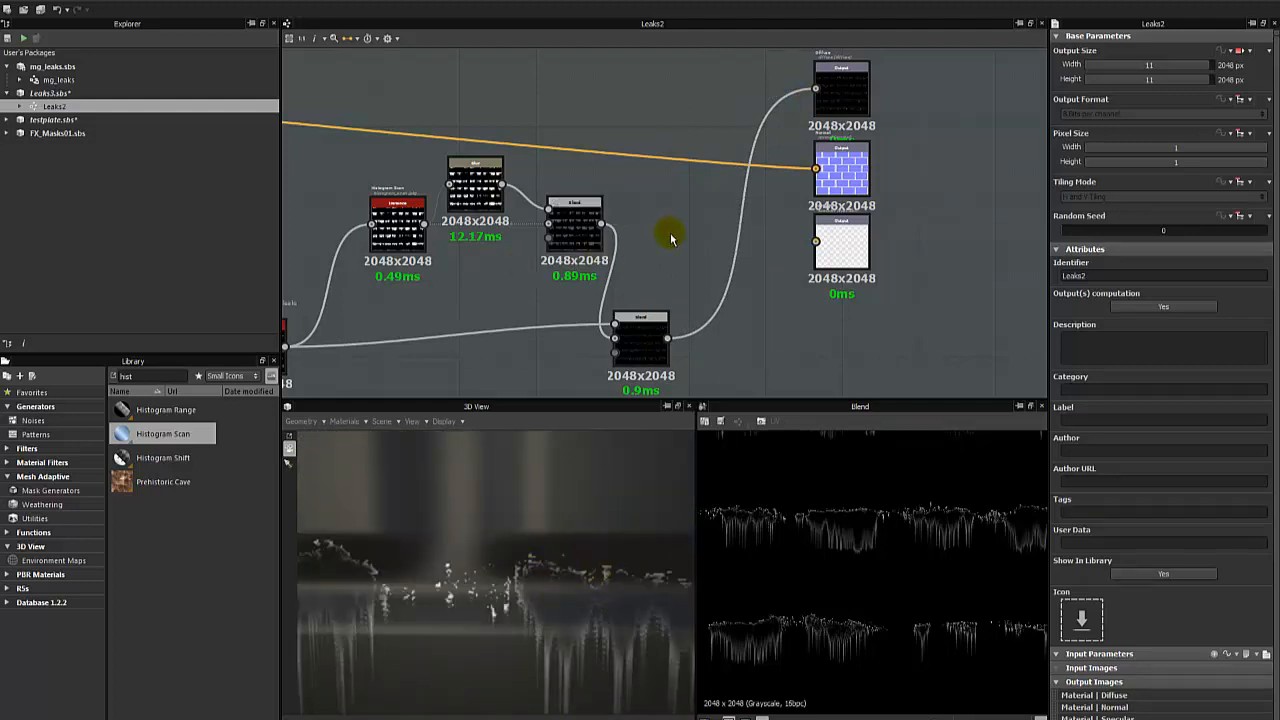
- Examine the output of the first Subtract Blend against the leak outlines on the 3D brick wall
left_click(494, 198)
left_click(571, 226)
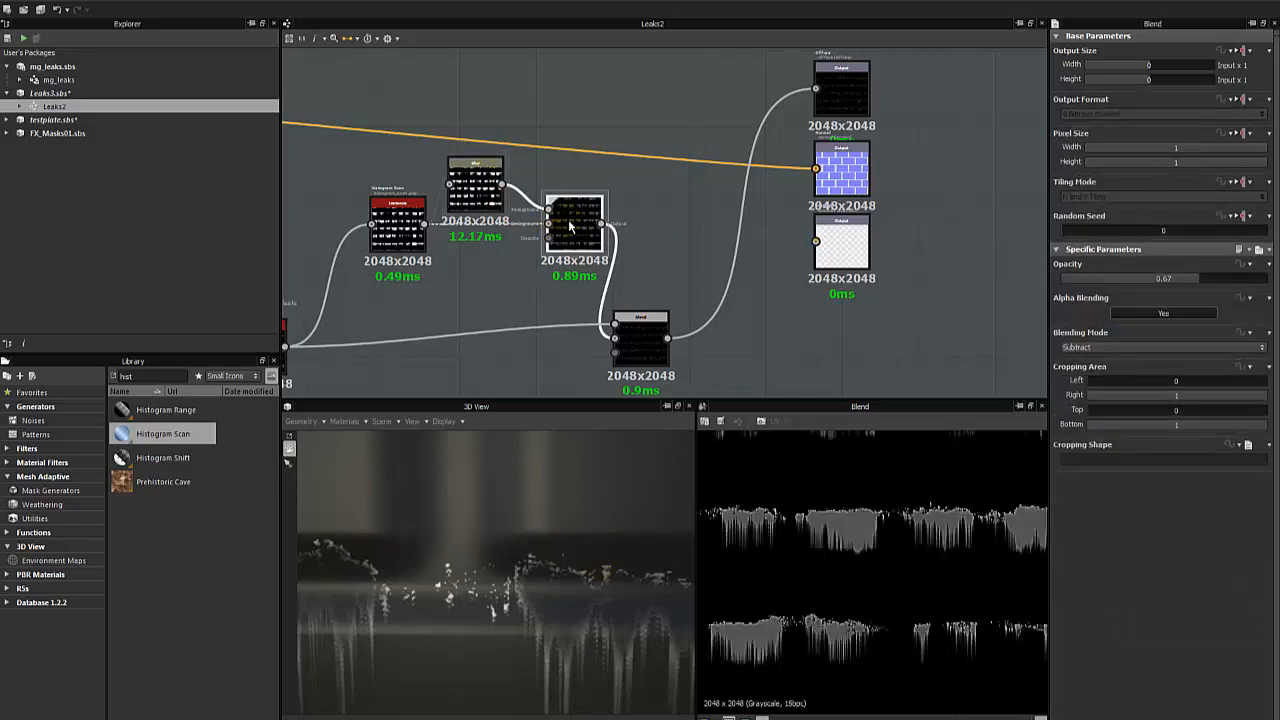
middle_click_drag(576, 224, 620, 223)
scroll(620, 223, "up", 1)
left_click(550, 329)
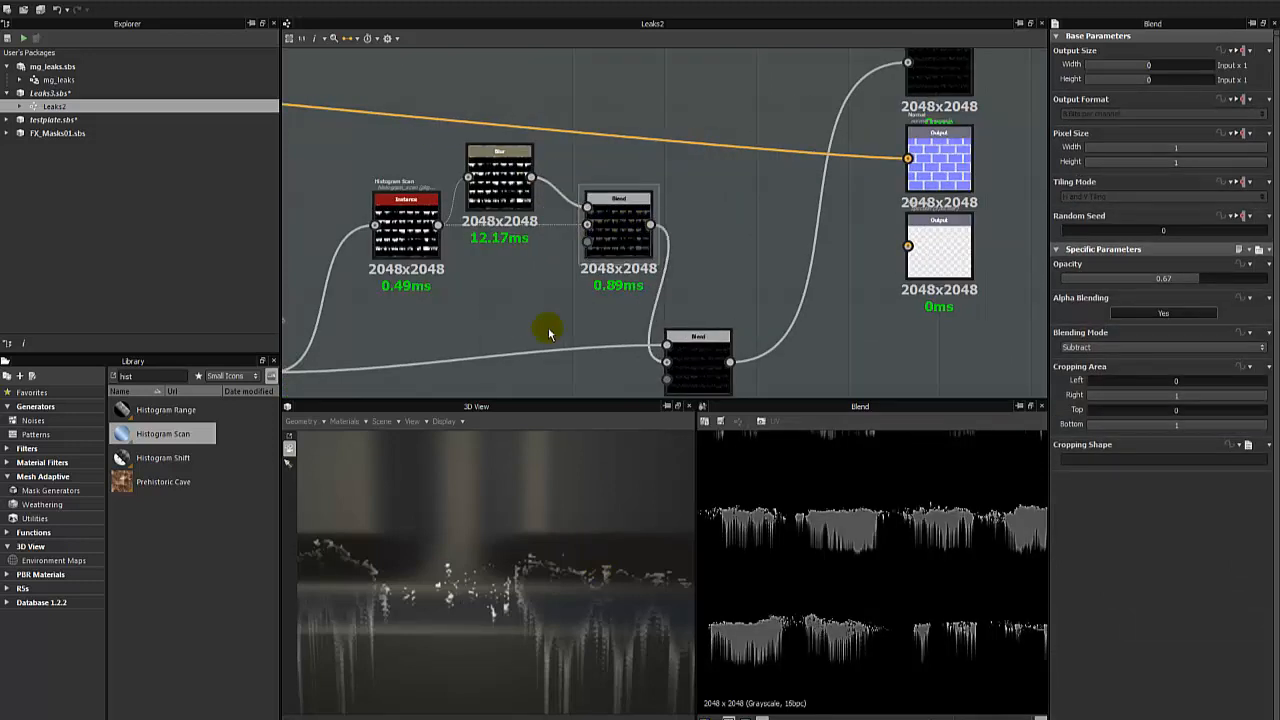
middle_click_drag(557, 331, 647, 316)
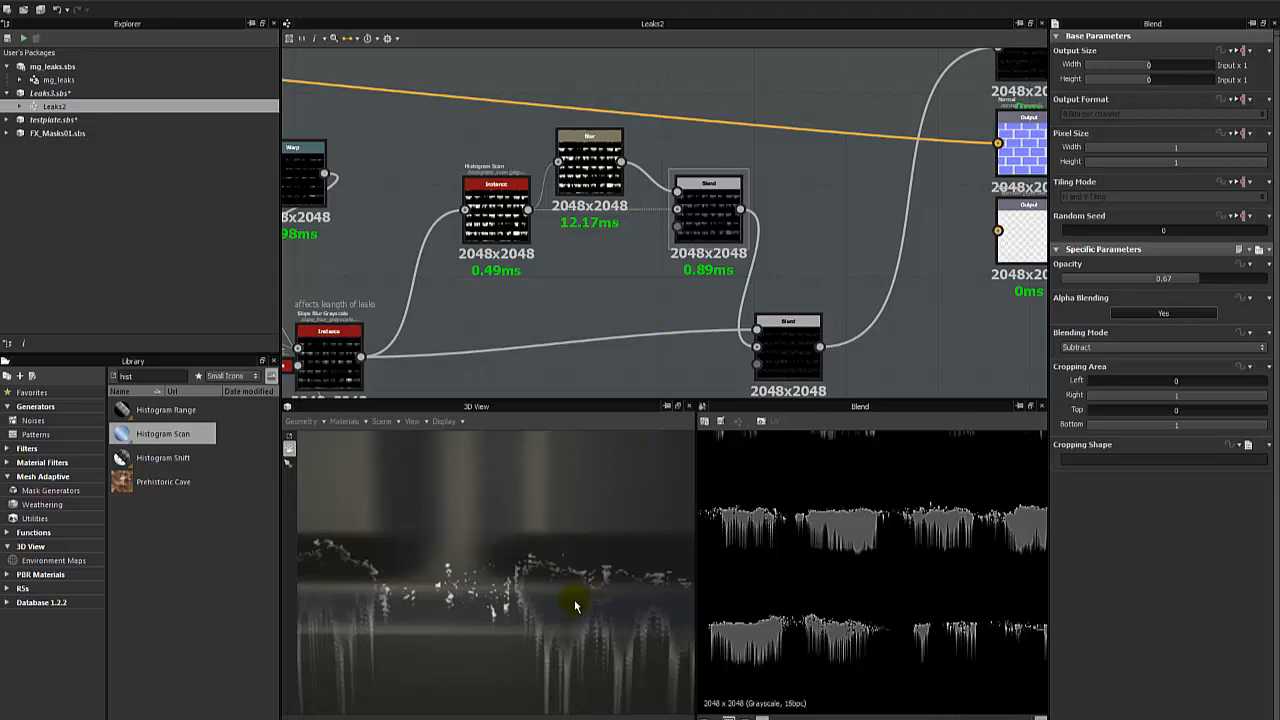
left_click_drag(477, 567, 528, 563, "alt")
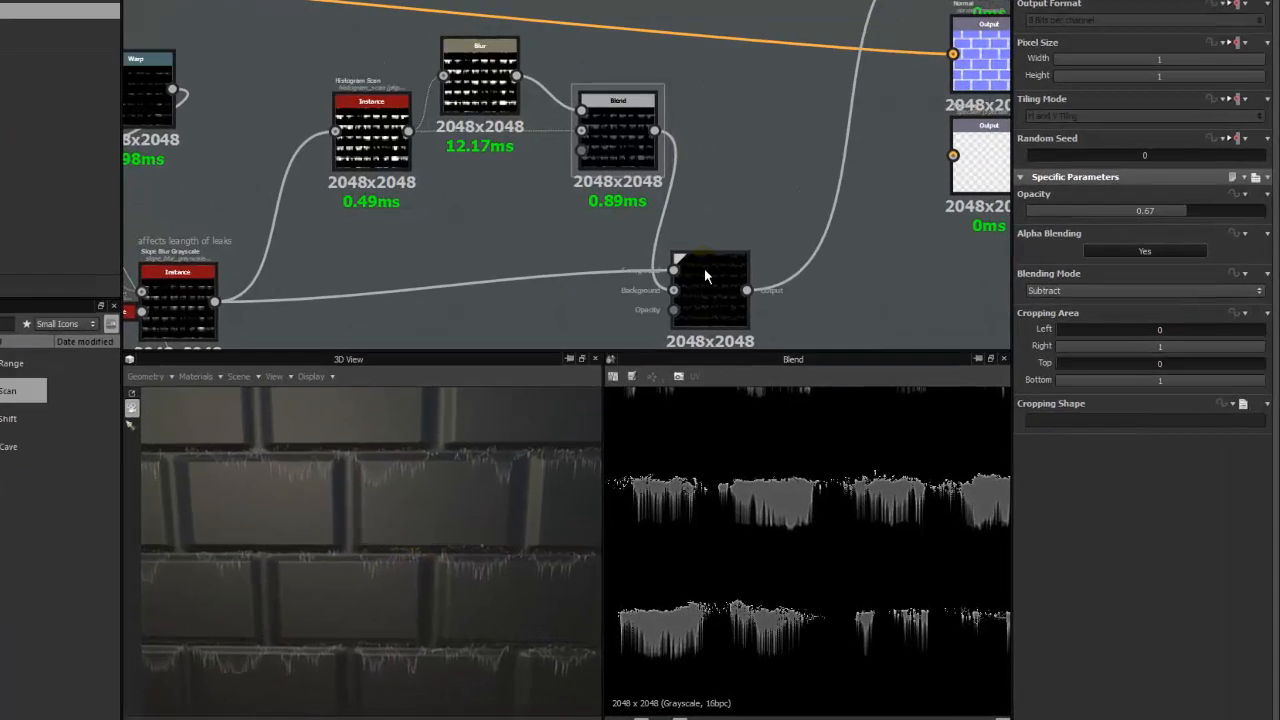
- Add a Levels node after the final Subtract Blend, connect the Blend to its input, and preview the result
left_click(783, 331)
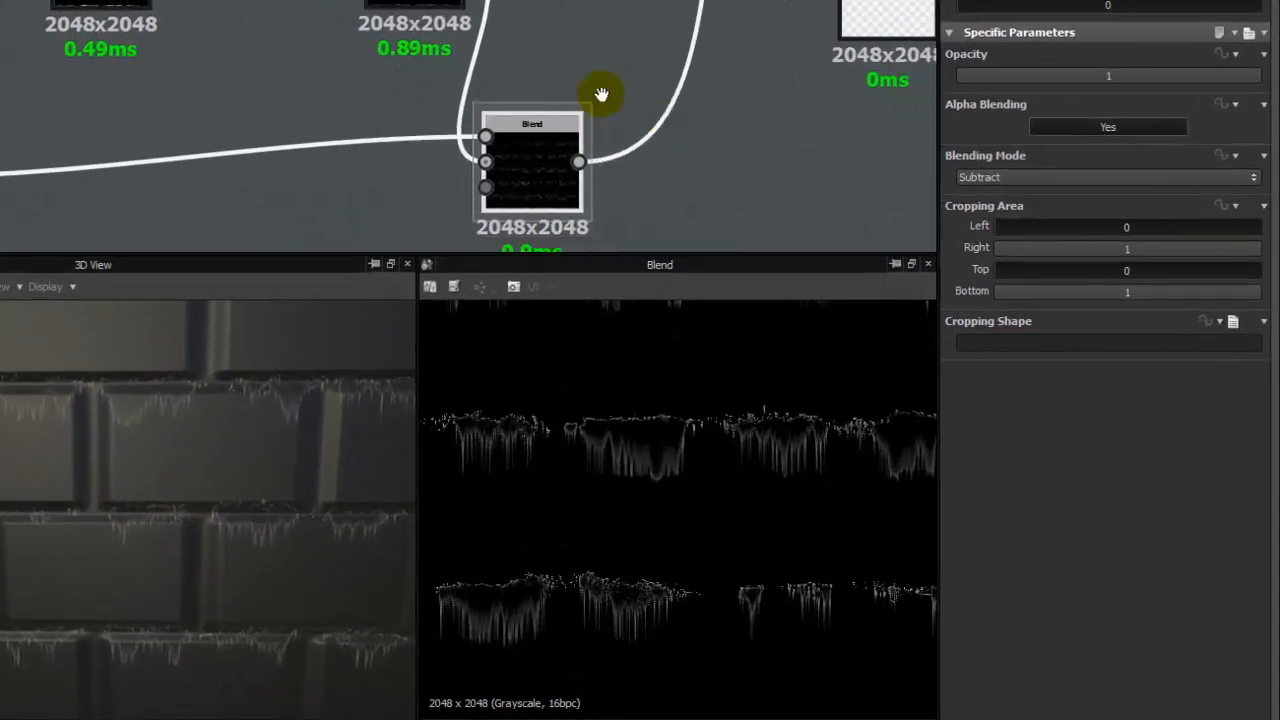
middle_click_drag(636, 130, 457, 136)
right_click(437, 147)
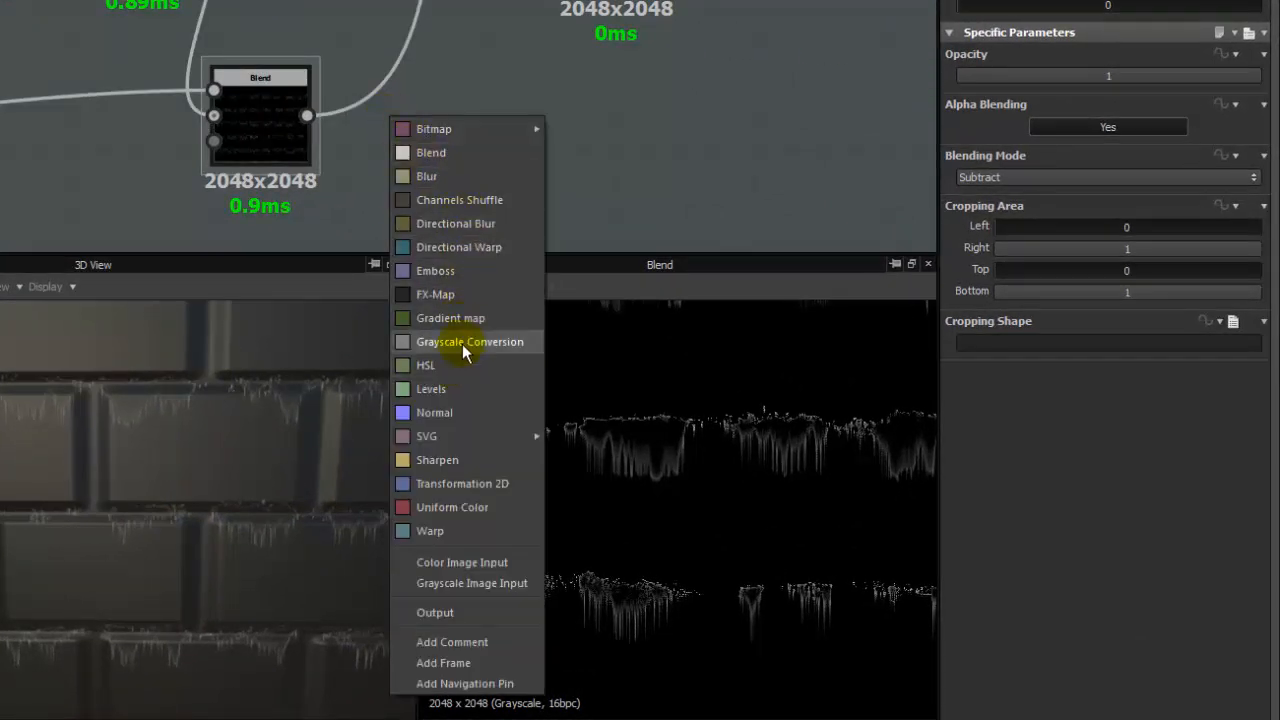
left_click(64, 187)
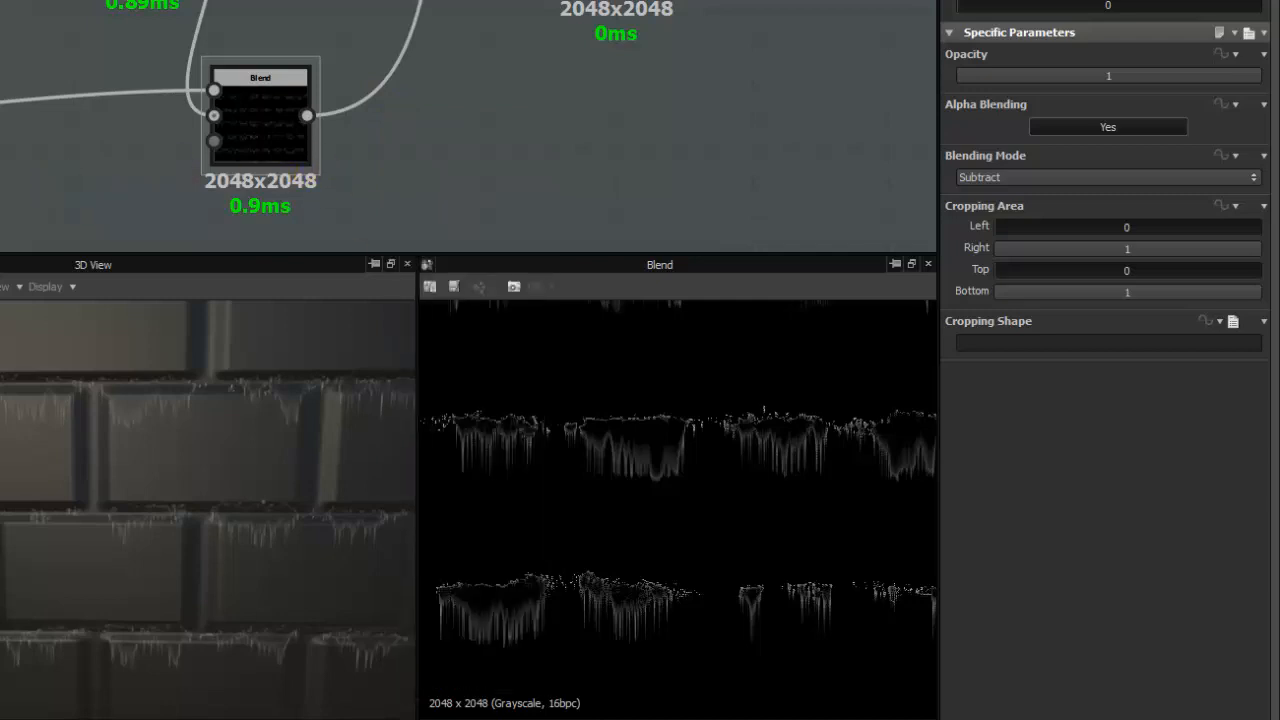
right_click(430, 122)
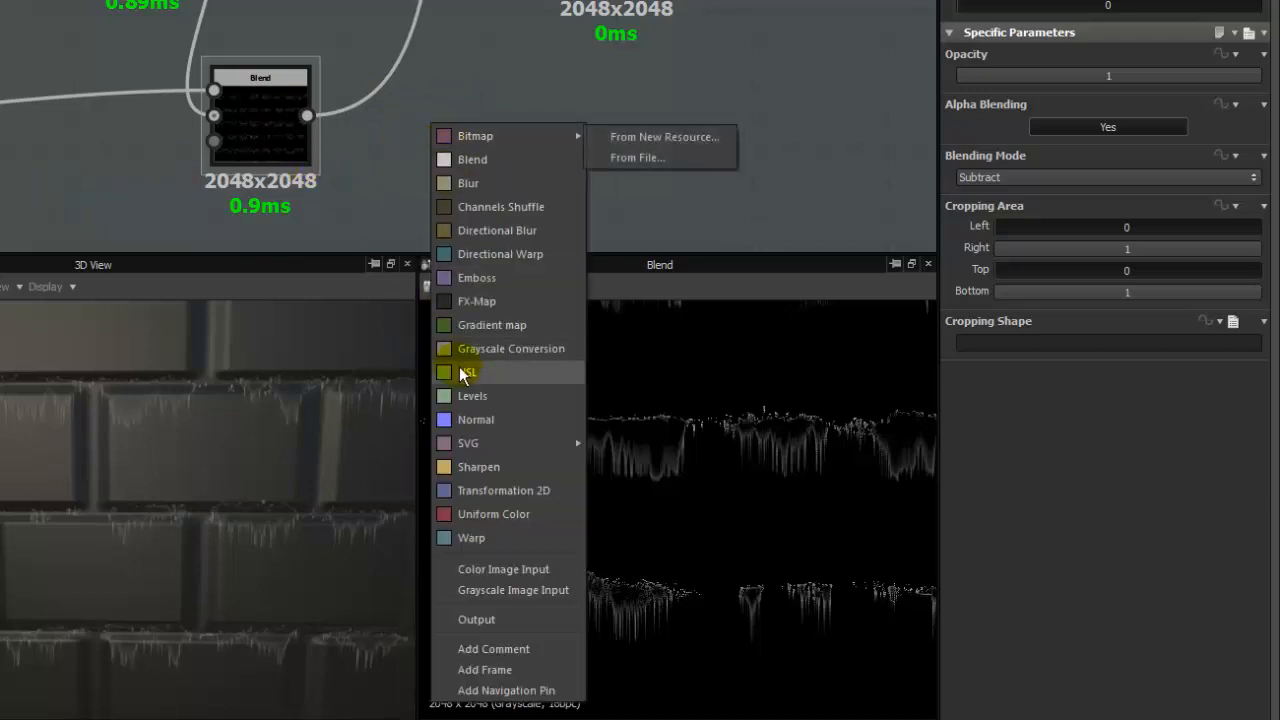
left_click(470, 396)
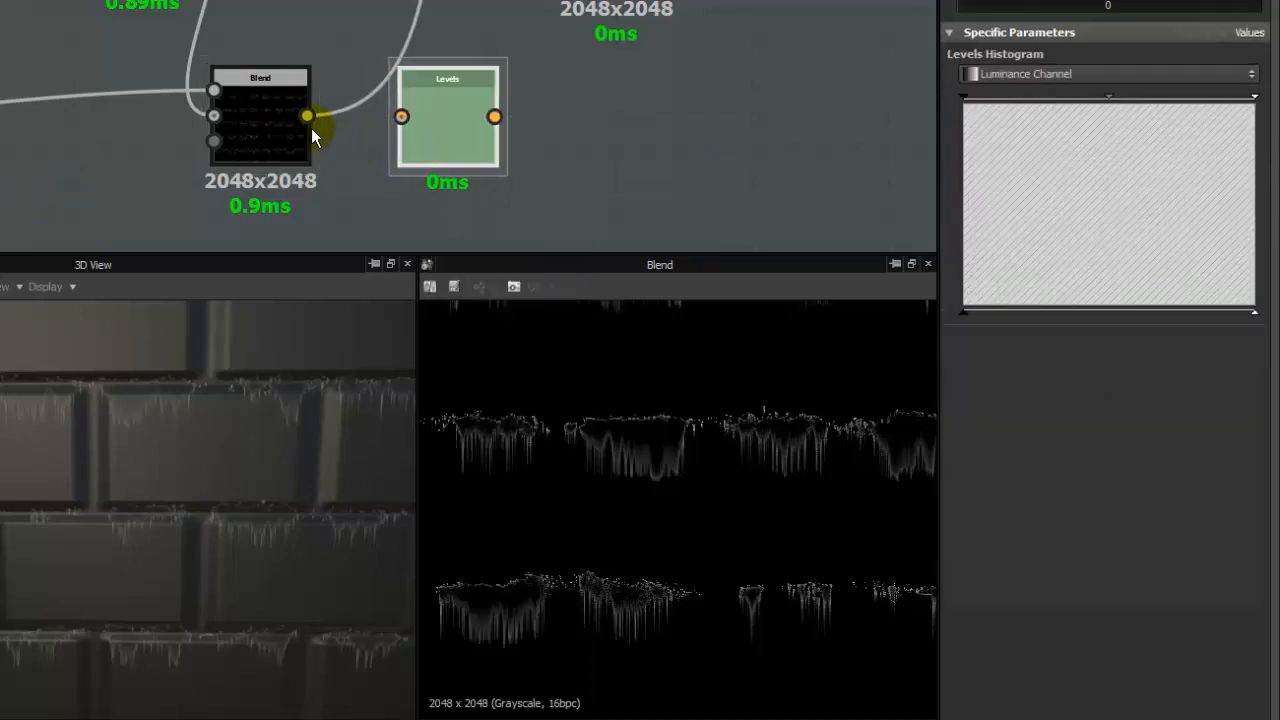
left_click_drag(307, 116, 435, 121)
double_click(456, 129)
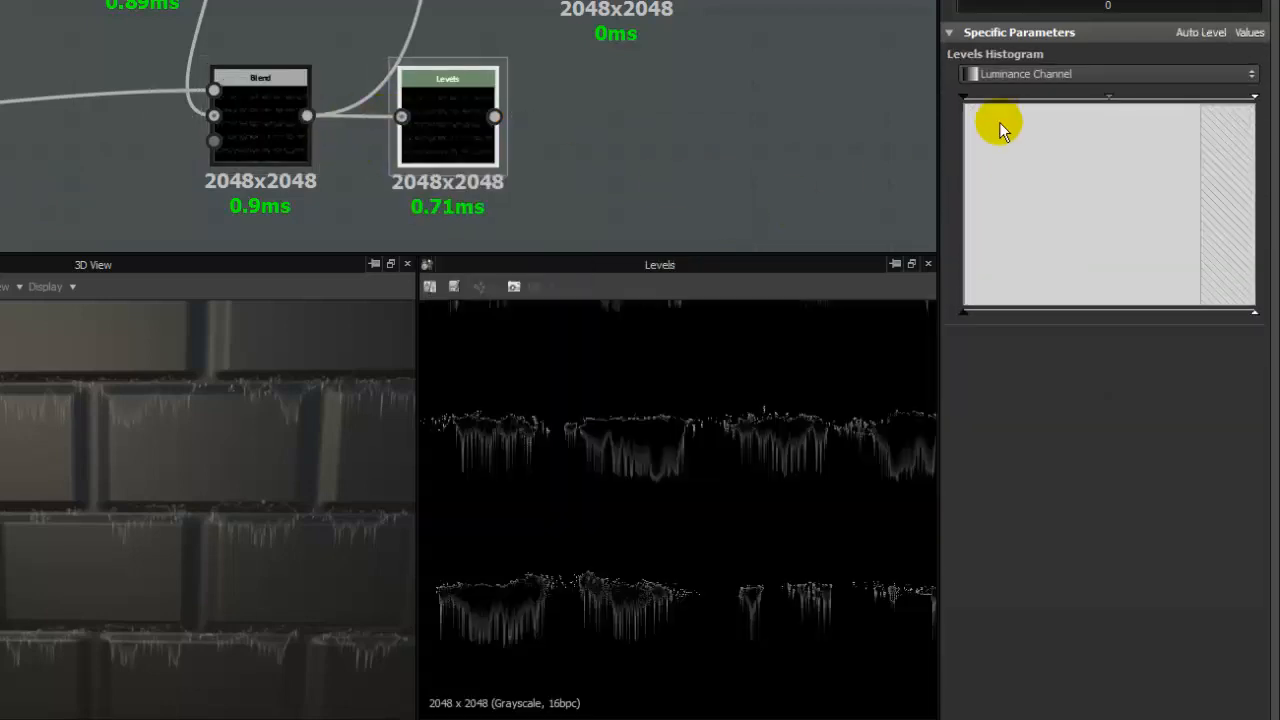
- Adjust the Levels histogram so Level In High is 0.9915, keeping Level In Low at 0 and Level In Mid at 0.5
left_click_drag(967, 98, 914, 114)
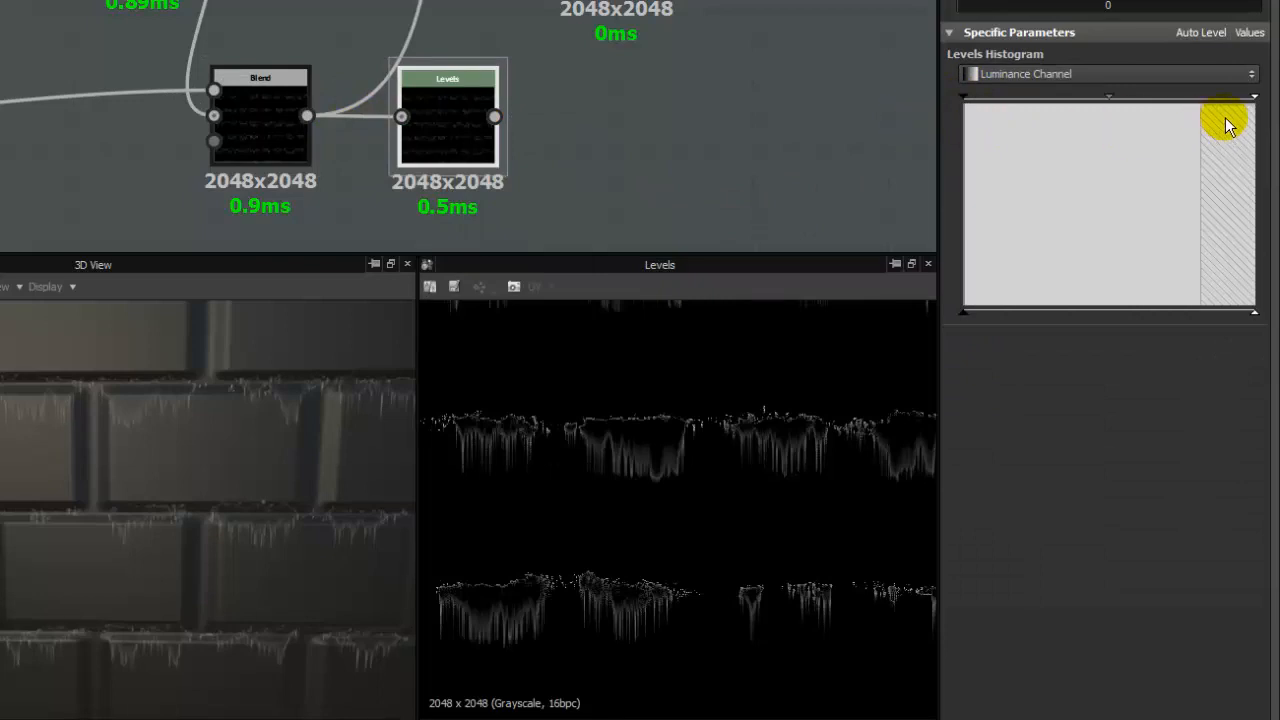
left_click_drag(1258, 104, 1223, 120)
mouse_move(1100, 95)
left_mouse_down()
mouse_move(1047, 110)
mouse_move(1166, 108)
mouse_move(1080, 114)
mouse_move(1111, 109)
left_mouse_up()
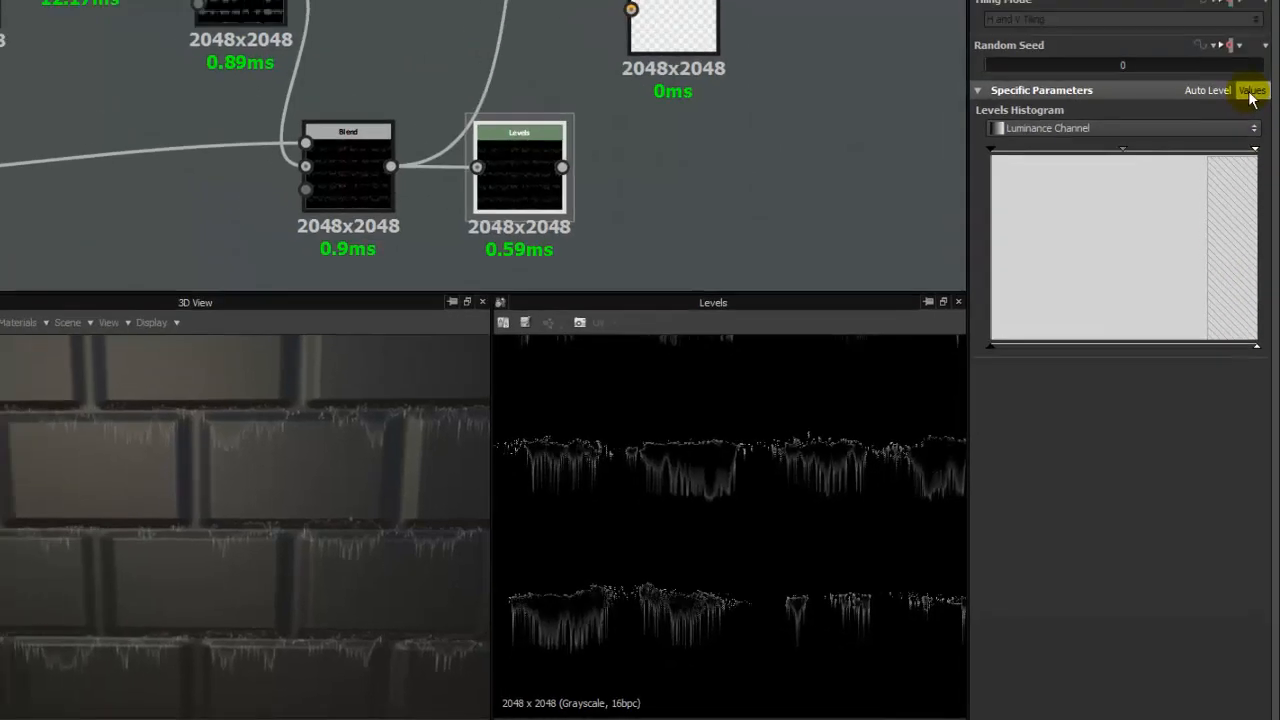
left_click(1249, 32)
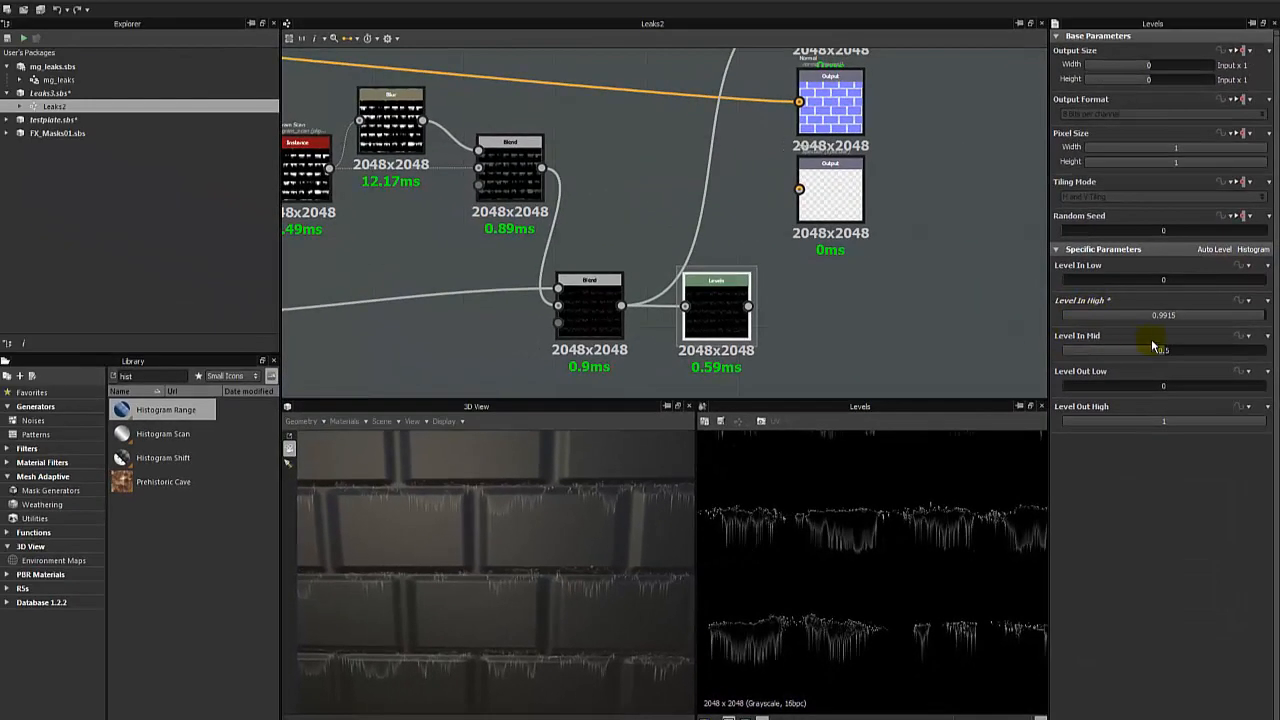
- Space out the graph by shifting the final Blend and Levels nodes back and moving the three Output nodes farther away
scroll(718, 295, "down", 3)
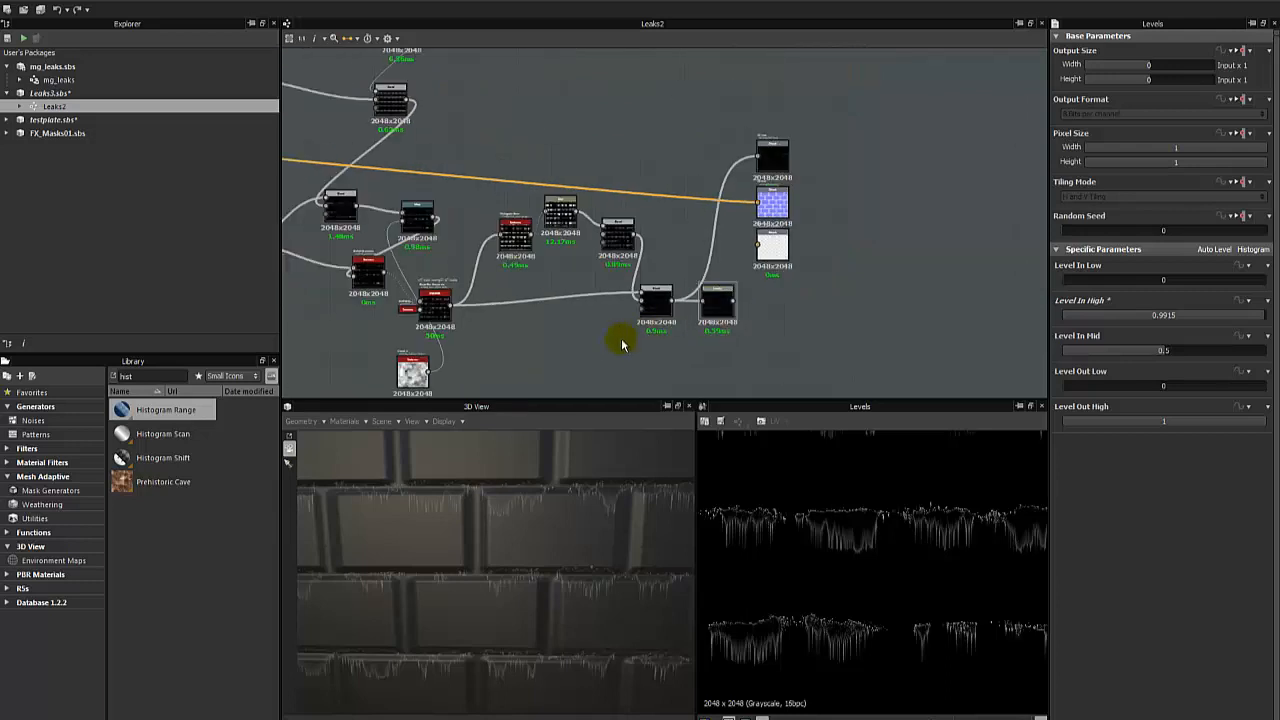
left_click_drag(724, 290, 707, 295)
left_click(741, 288)
left_click_drag(798, 155, 763, 291)
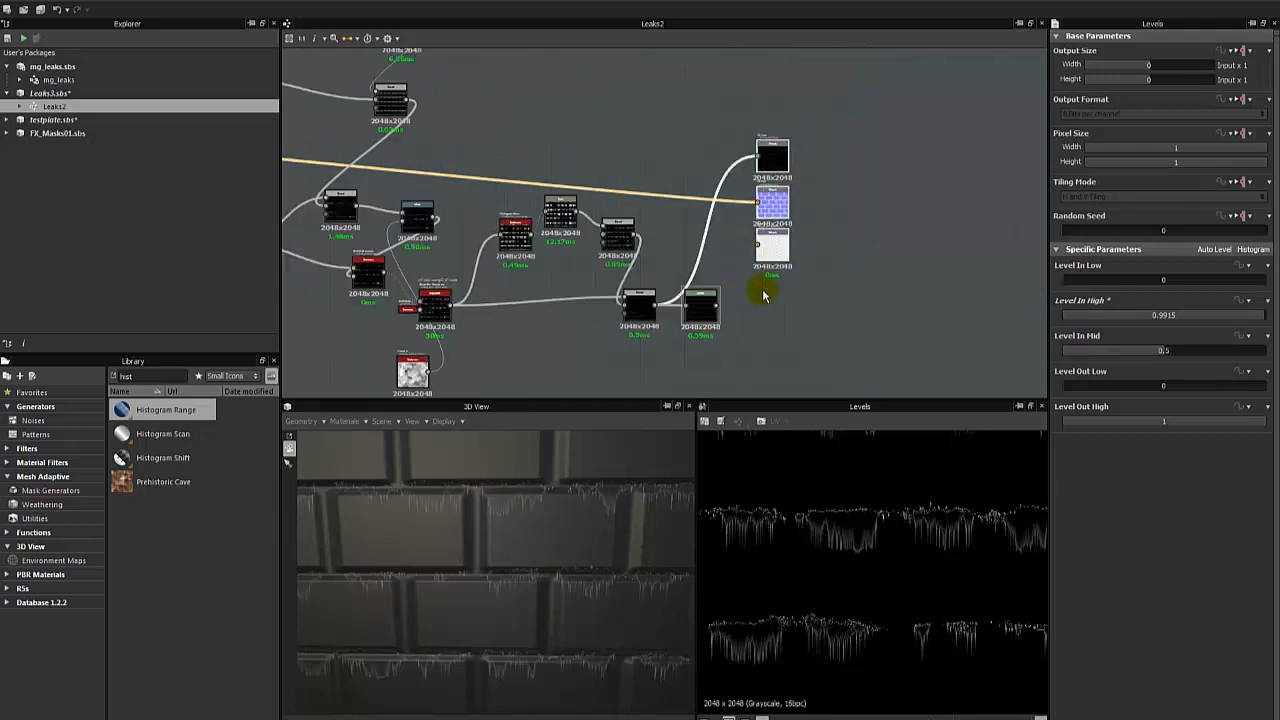
left_click_drag(790, 241, 896, 241)
left_click(752, 329)
- Connect the Levels node to the Diffuse output in place of the final Blend
left_click_drag(718, 305, 861, 156)
left_click(788, 325)
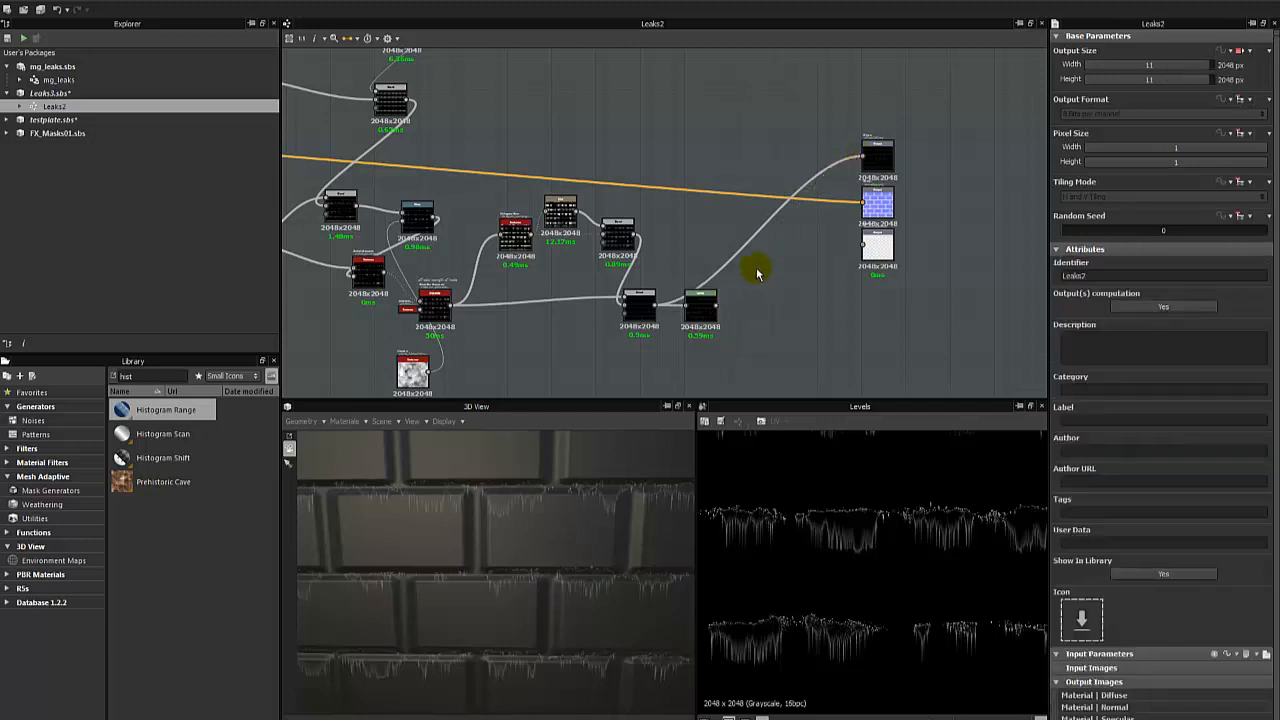
scroll(754, 266, "up", 2)
left_click_drag(697, 323, 906, 108)
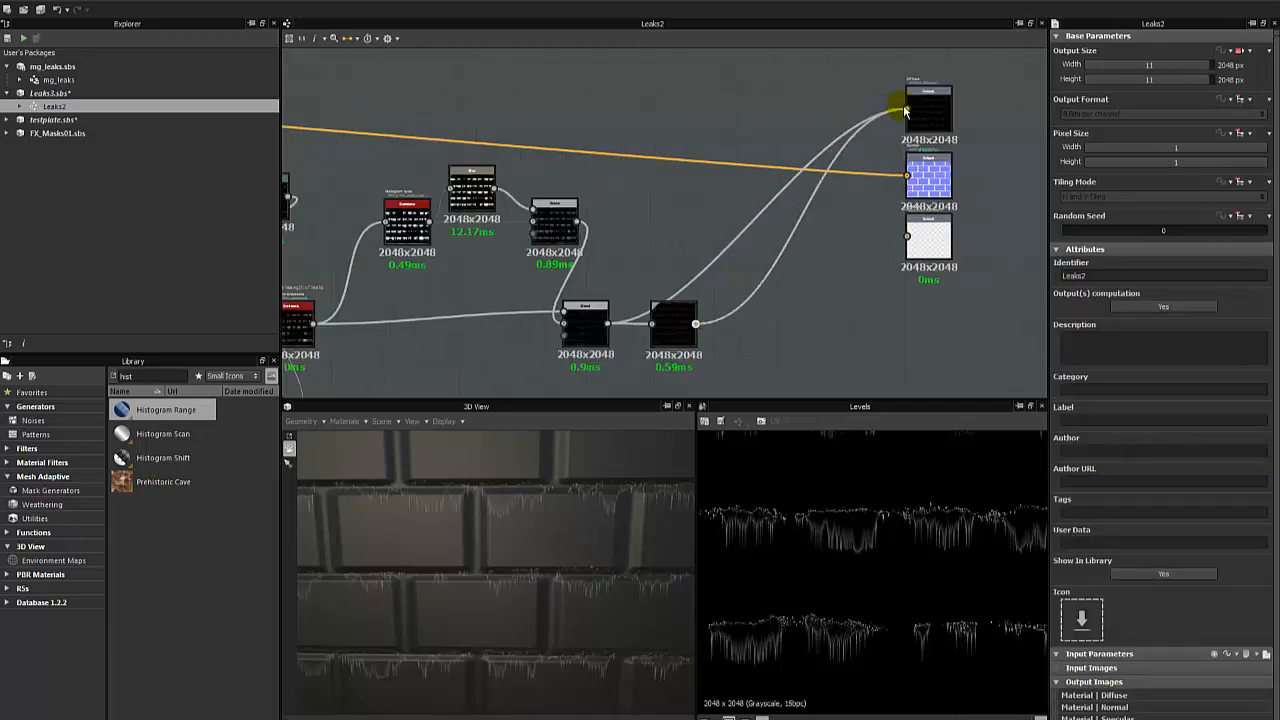
- Add a comment reading "Expose High channle for last adjustmeant" and position it just above the Levels node
right_click(668, 248)
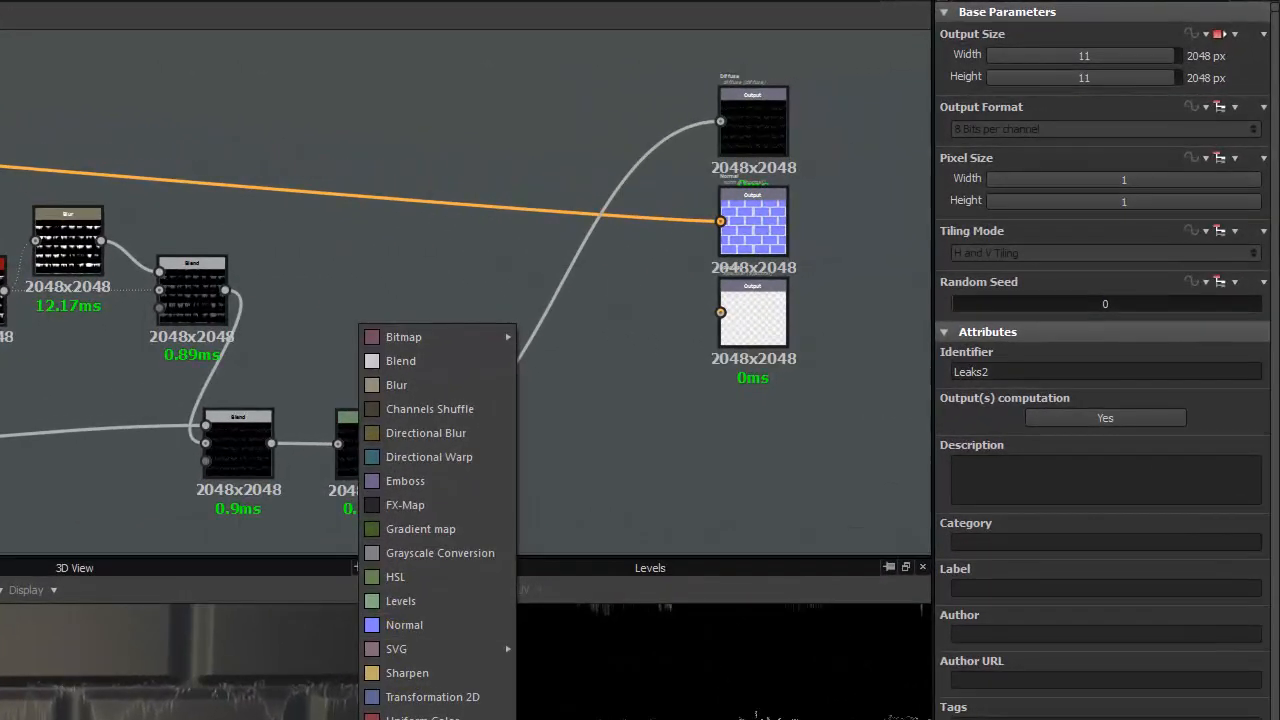
left_click(422, 719)
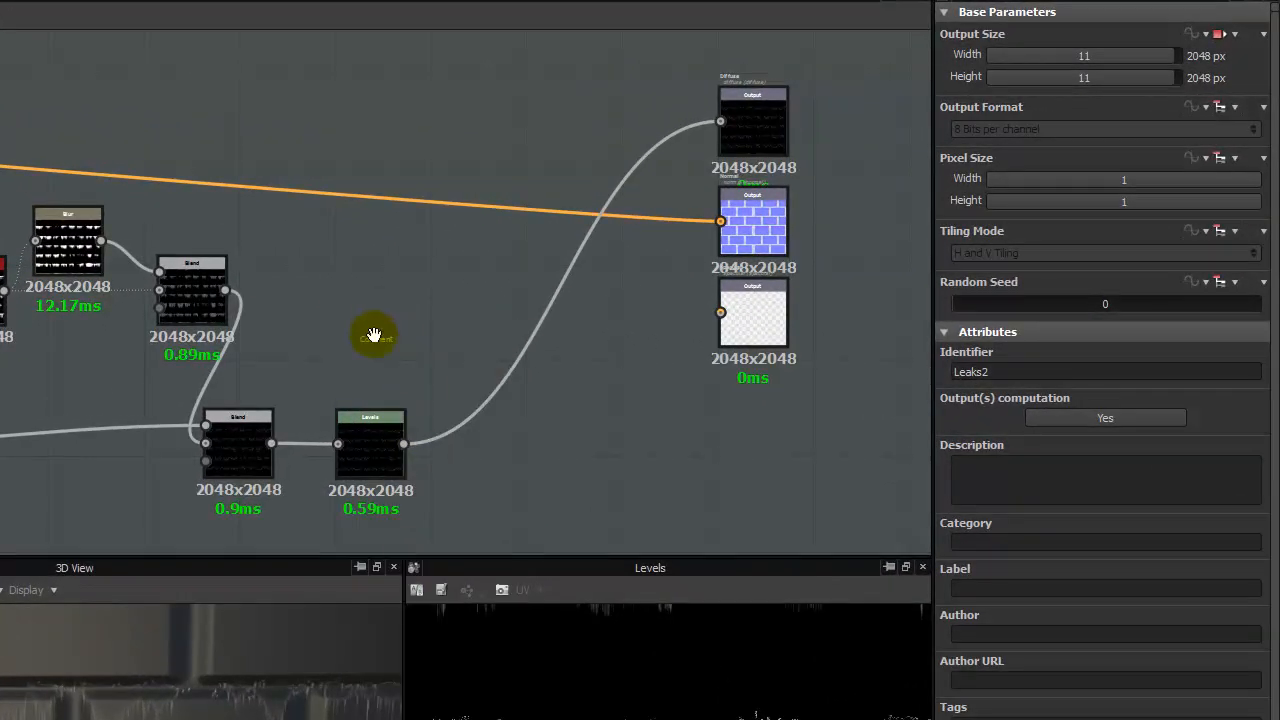
left_click_drag(374, 337, 358, 364)
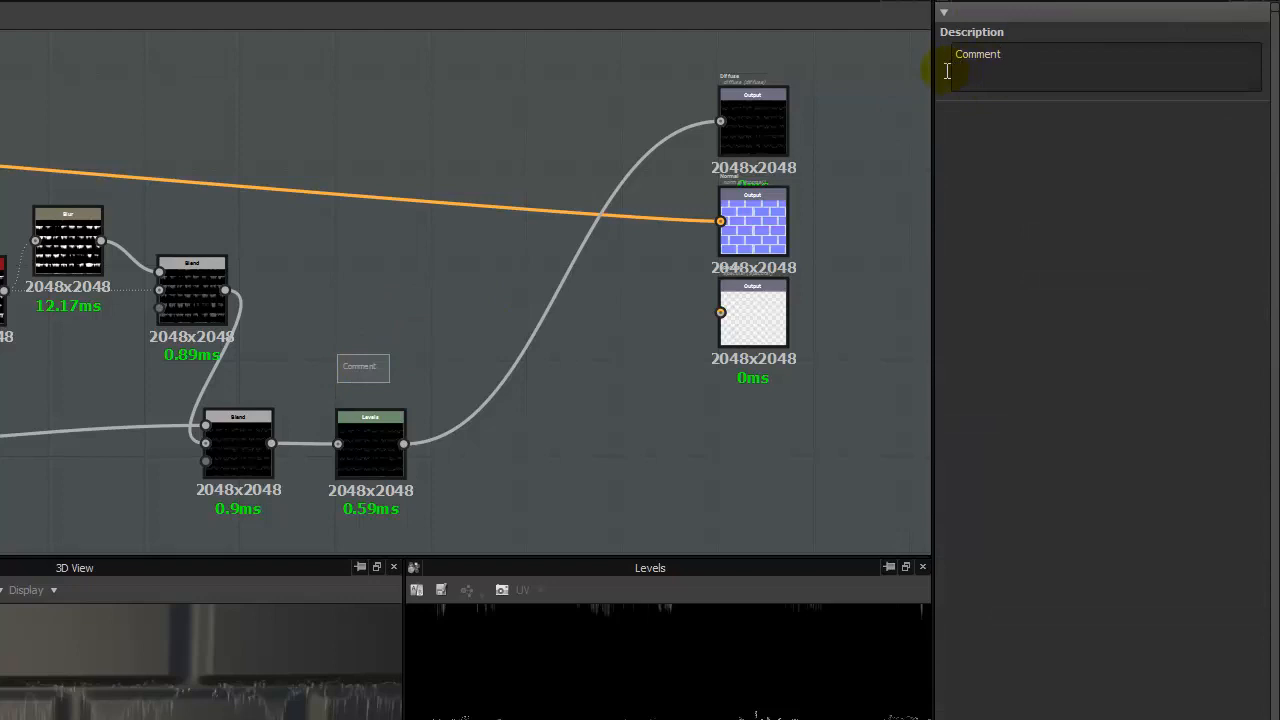
key("BackSpace")
key("BackSpace")
key("BackSpace")
key("BackSpace")
key("BackSpace")
key("BackSpace")
key("BackSpace")
type("Expose High channle for last adjustmeant")
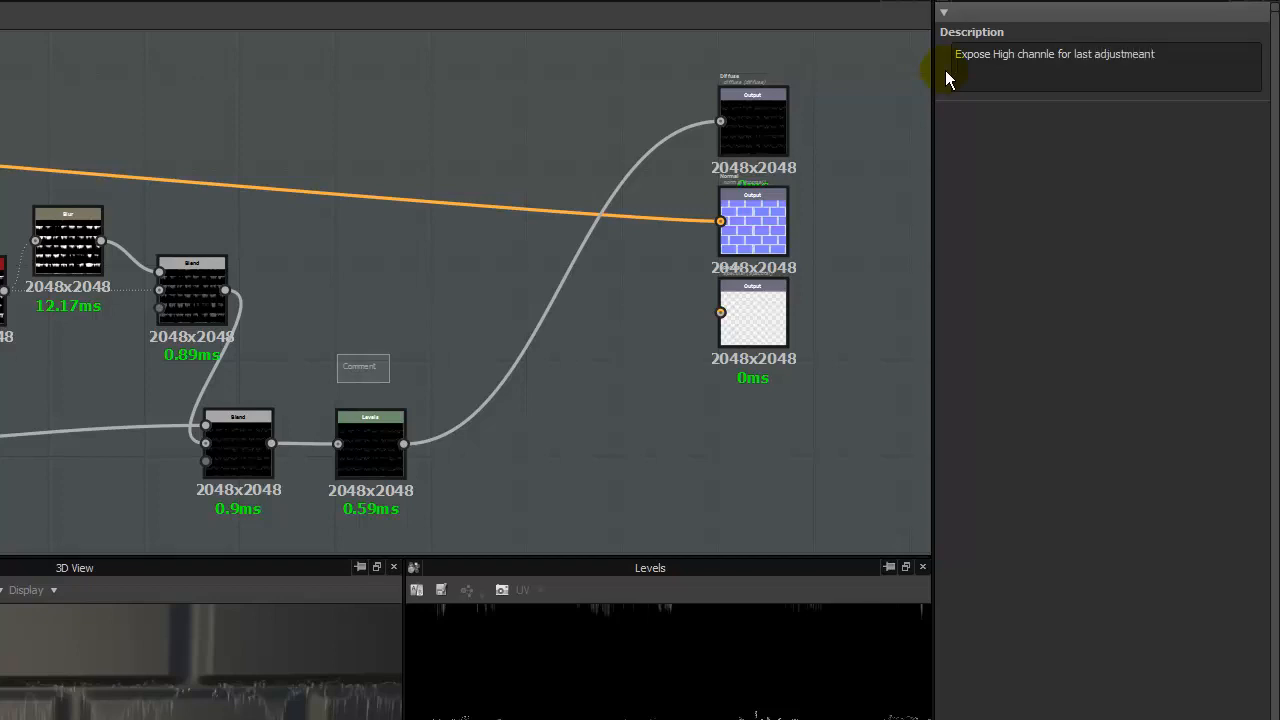
left_click(842, 136)
left_click_drag(356, 367, 350, 379)
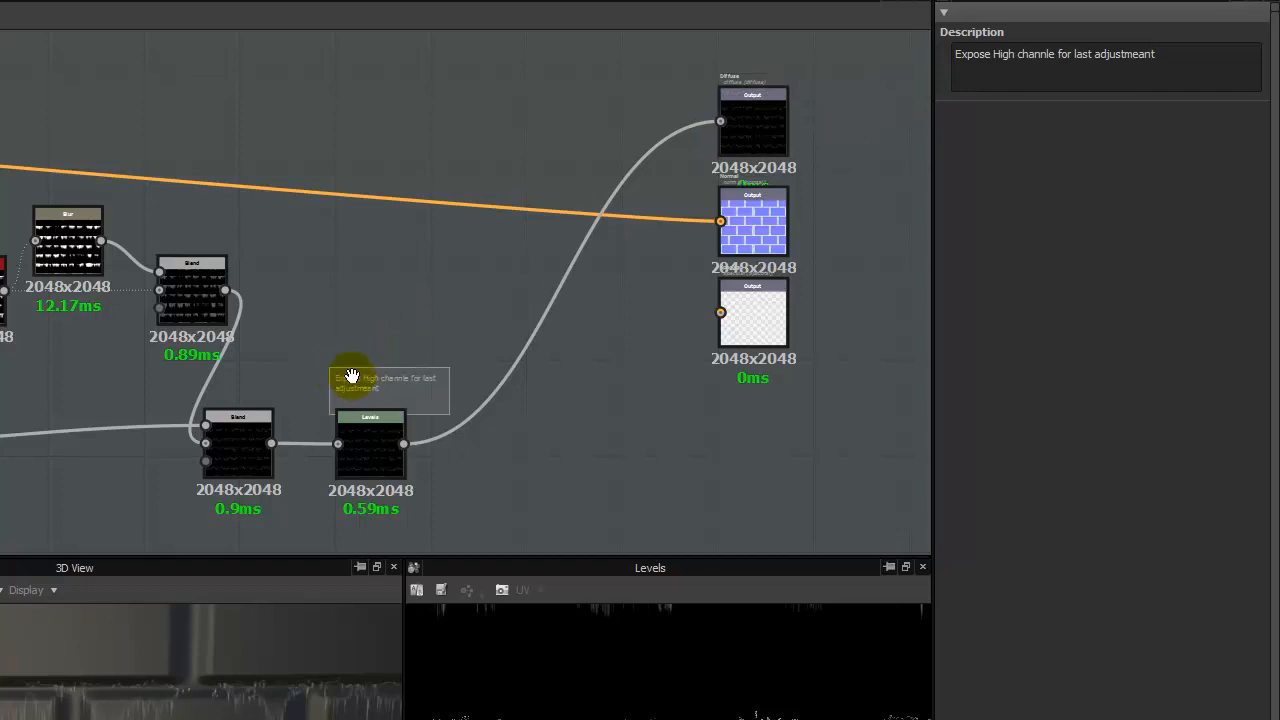
- Review the parameters of the Histogram Scan, Blur and Blend nodes that form the leak outline branch
middle_click_drag(3, 367, 290, 318)
scroll(290, 318, "up", 2)
left_click(239, 174)
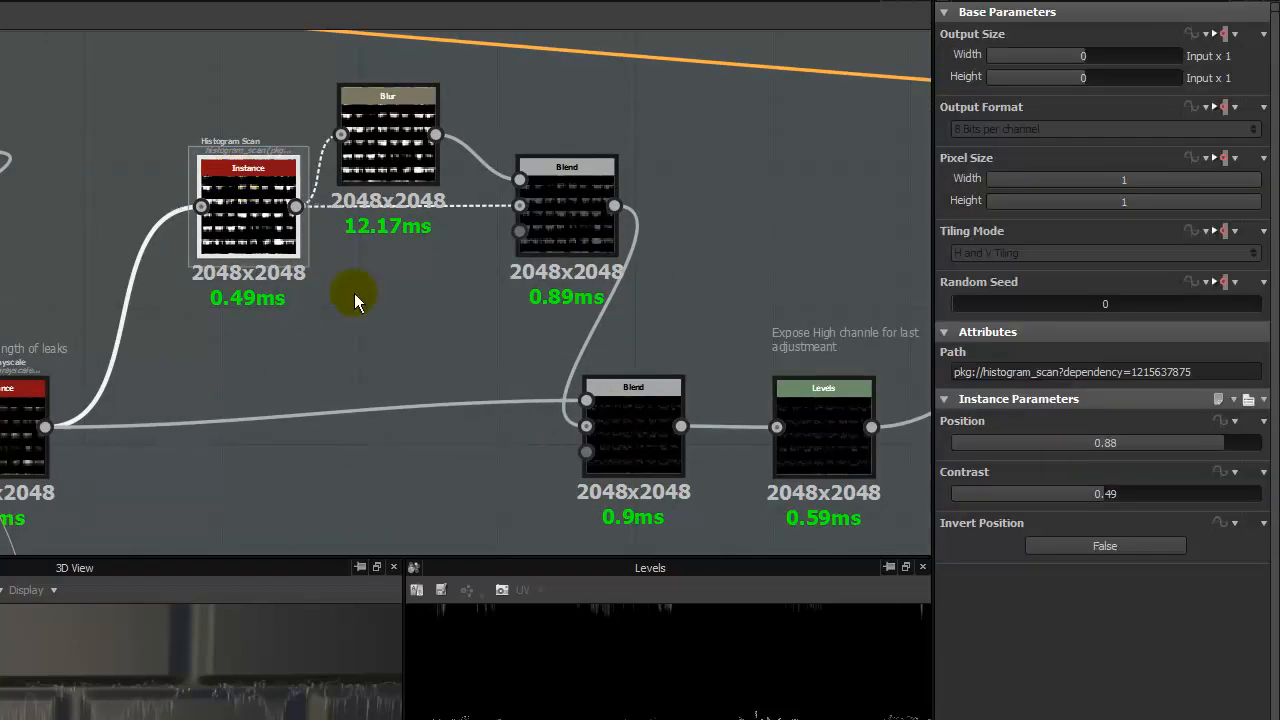
double_click(390, 143)
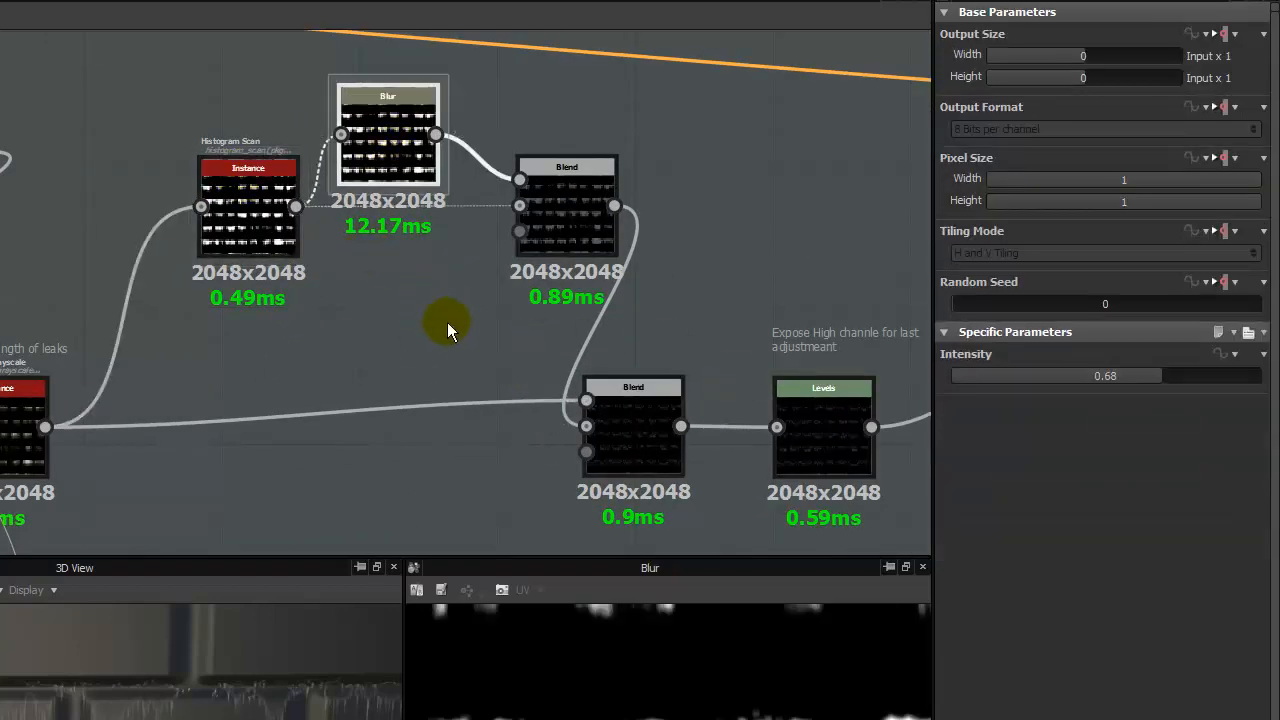
left_click(562, 205)
- Try Multiply as the final Blend node's blending mode, and return it to Subtract
left_click(602, 373)
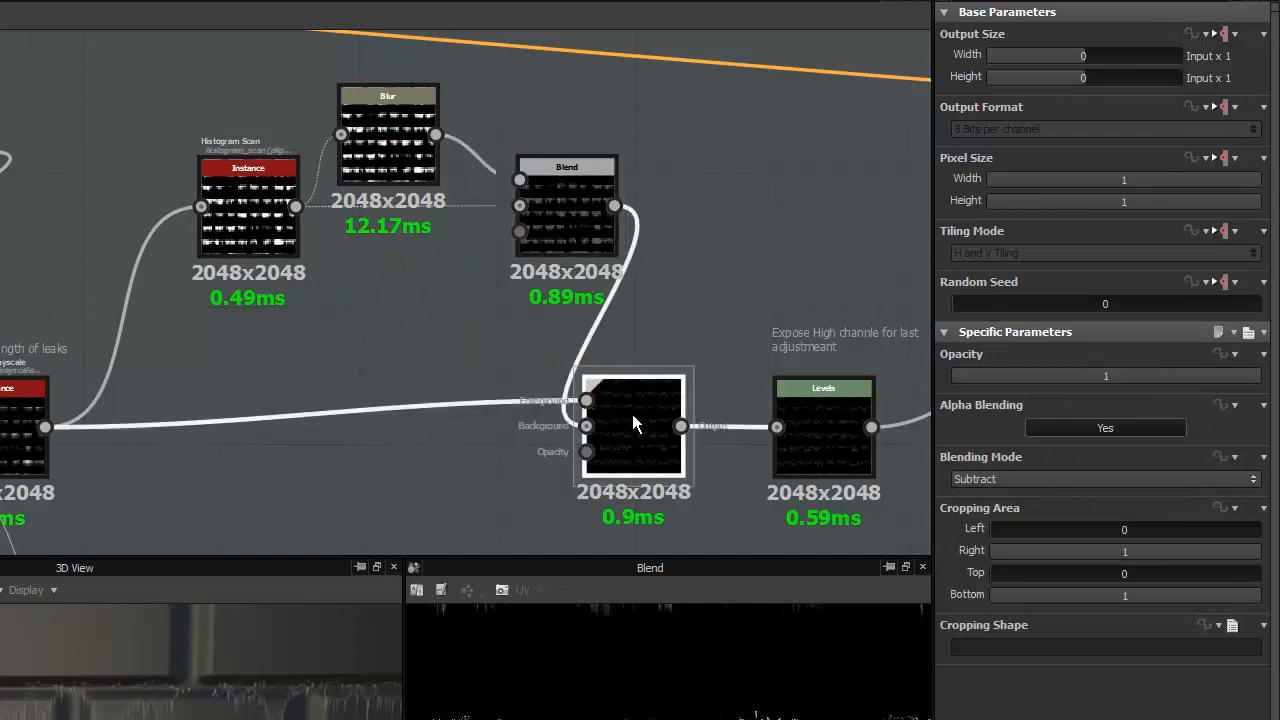
middle_click_drag(632, 414, 341, 321)
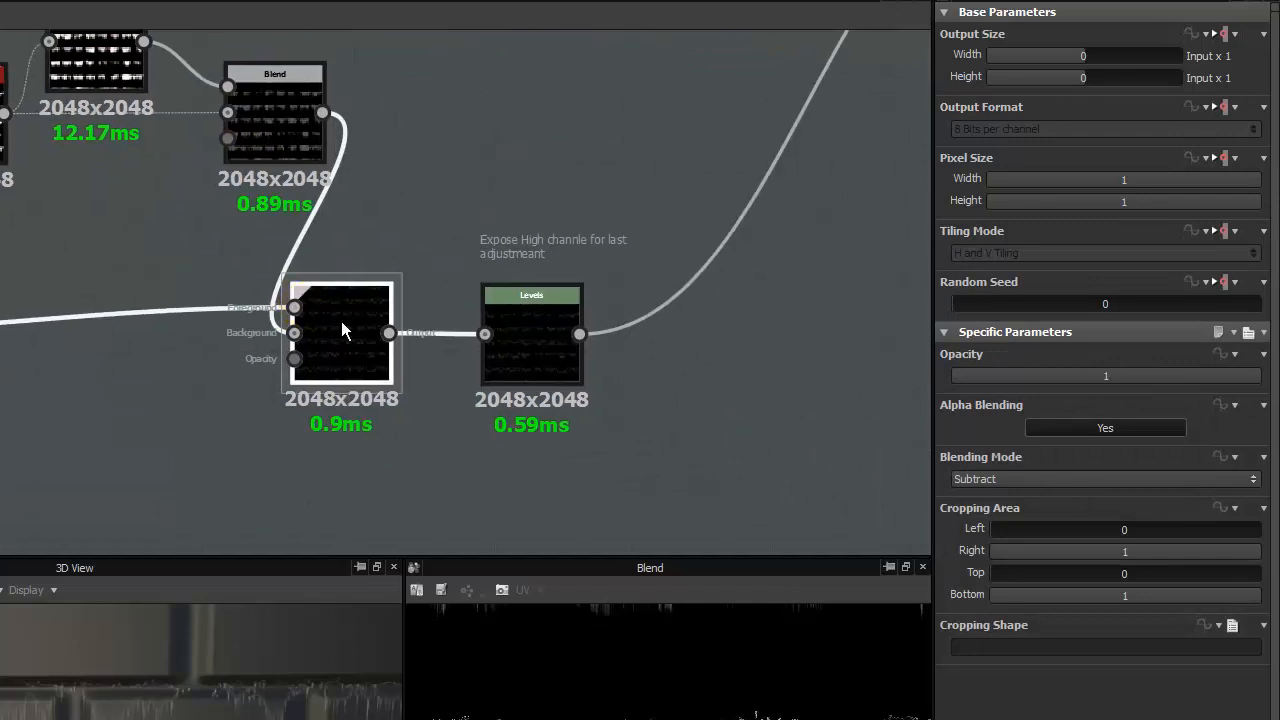
left_click(1052, 477)
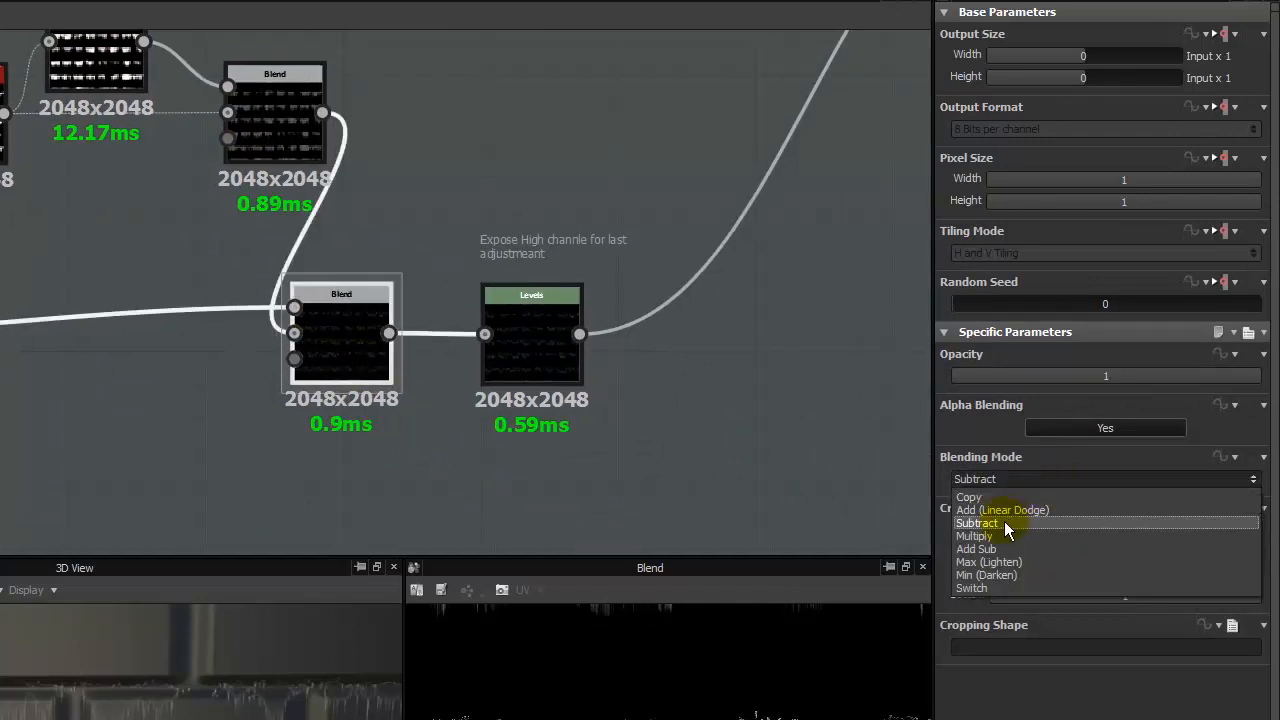
left_click(1000, 536)
left_click(993, 476)
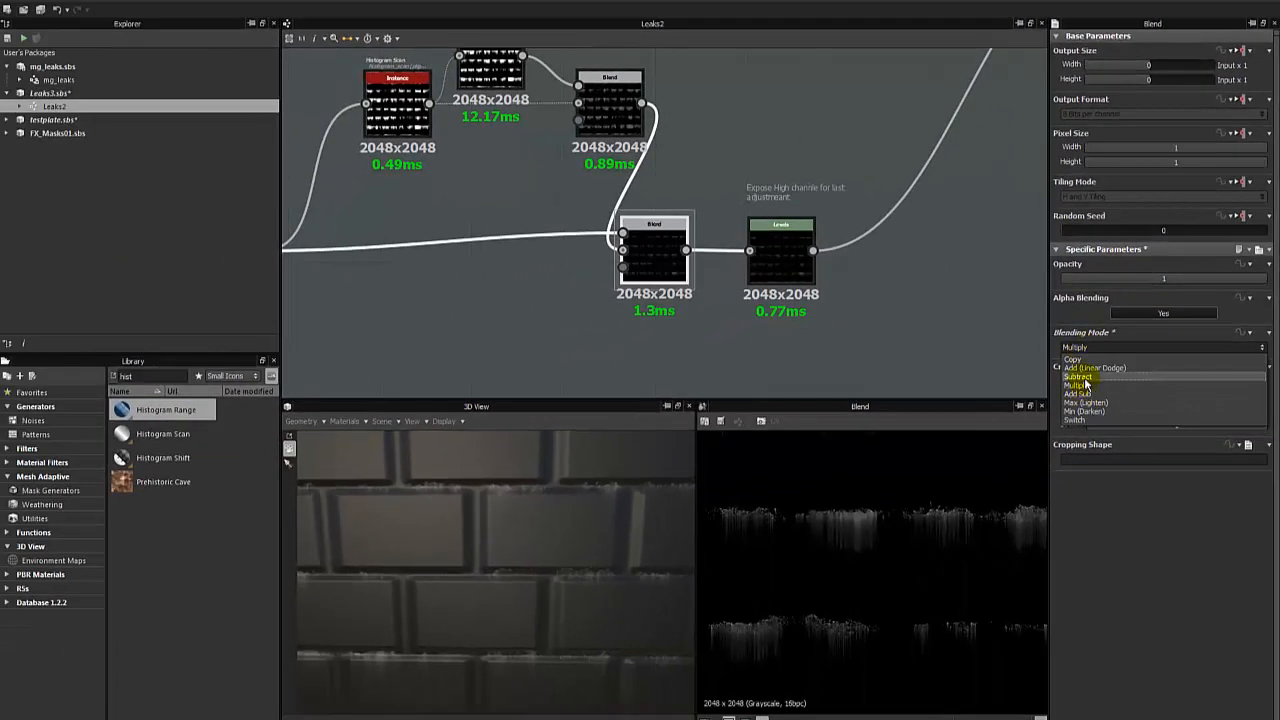
left_click(1080, 377)
- Set the opacity of the outline-branch Blend after the Blur node to 0.56, checking the leaks on the bricks
scroll(520, 527, "up", 6)
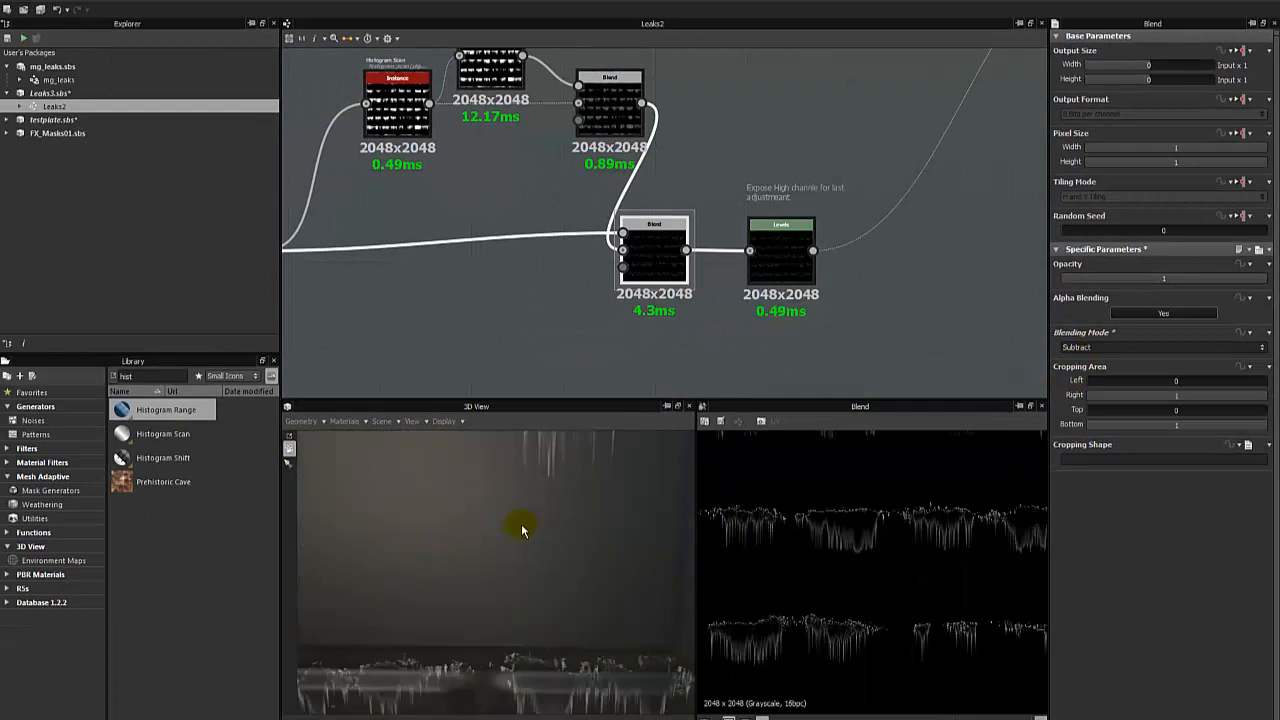
scroll(537, 541, "down", 1)
scroll(537, 541, "down", 2)
middle_click_drag(528, 543, 503, 549)
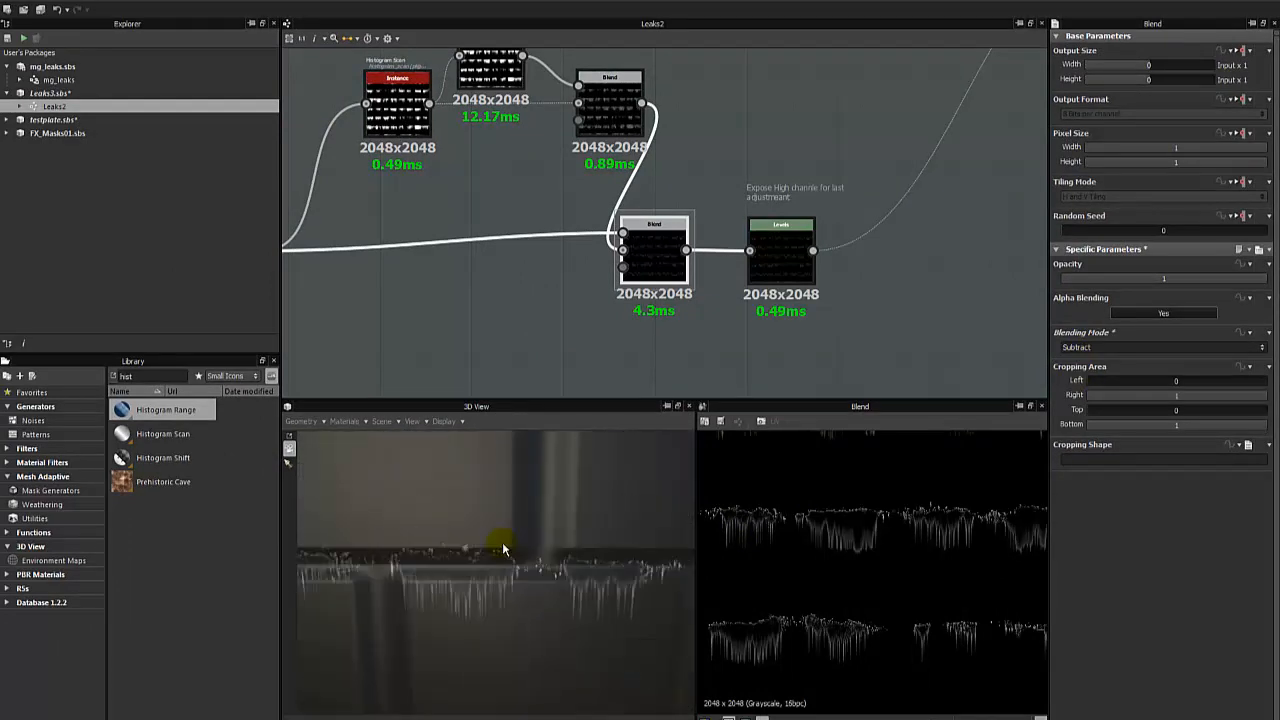
left_click(608, 100)
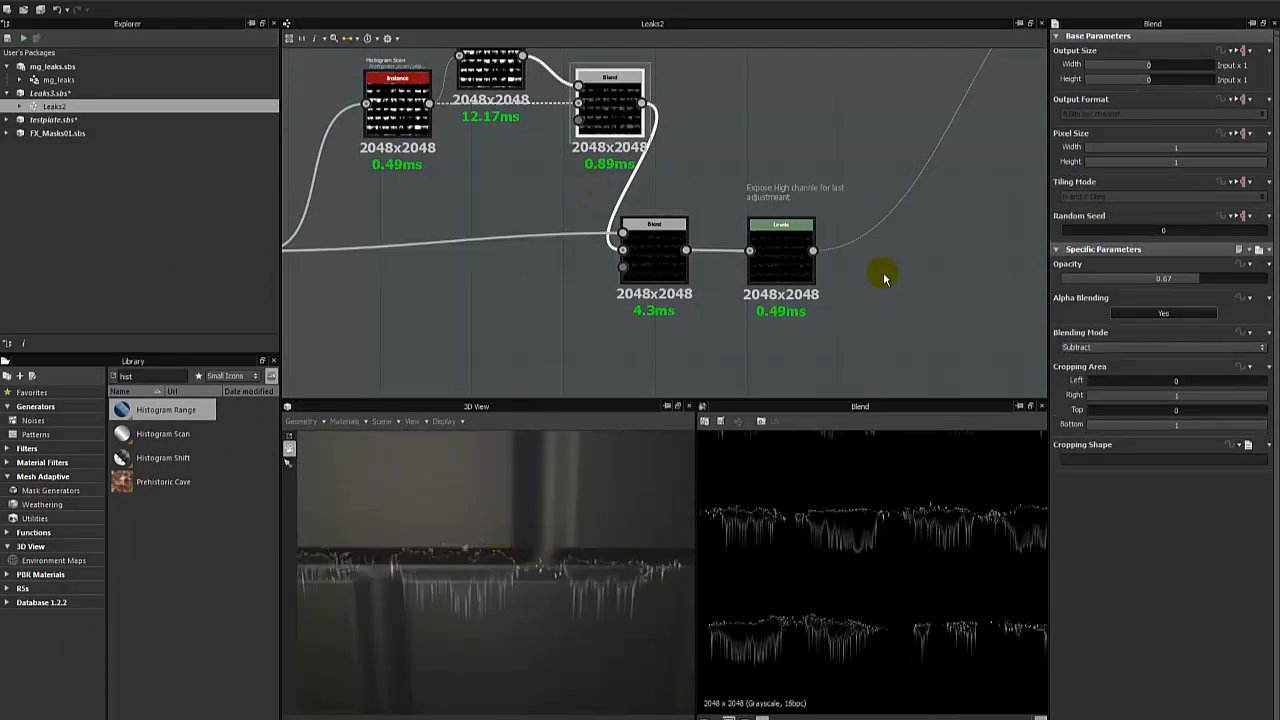
left_click_drag(1205, 278, 1176, 282)
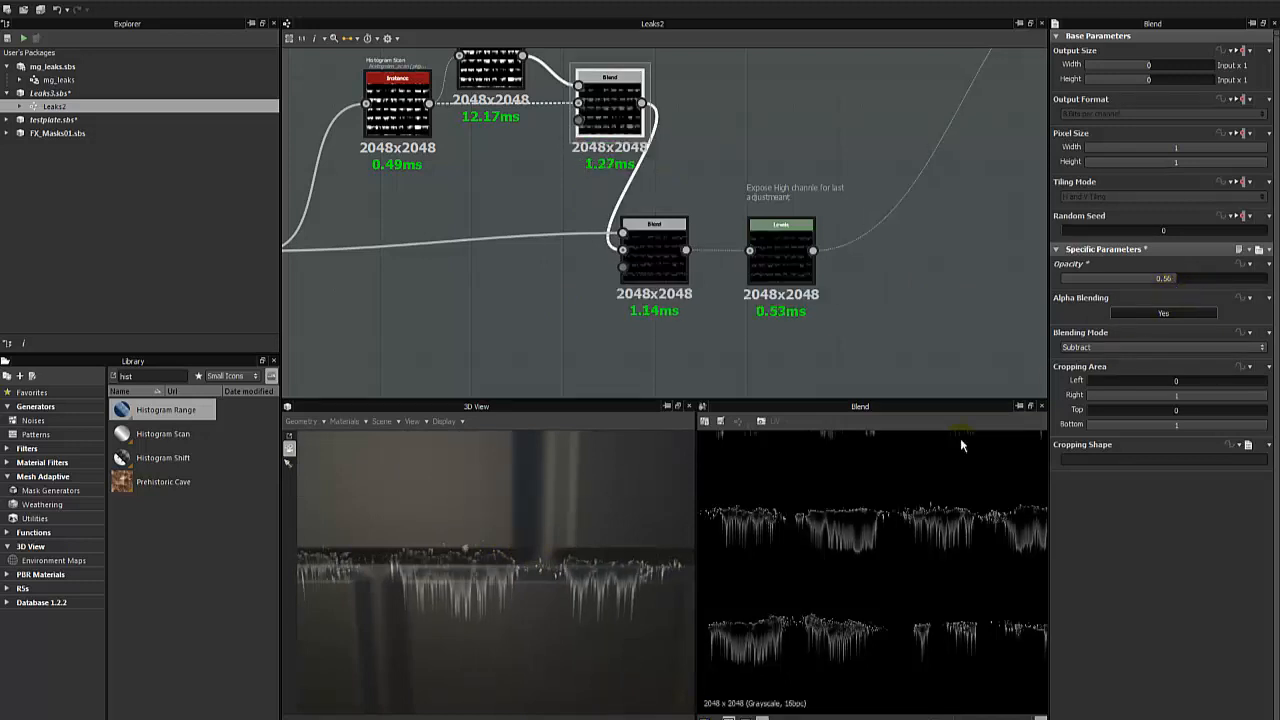
mouse_move(535, 617)
left_mouse_down()
mouse_move(551, 563)
mouse_move(420, 591)
mouse_move(455, 593)
left_mouse_up()
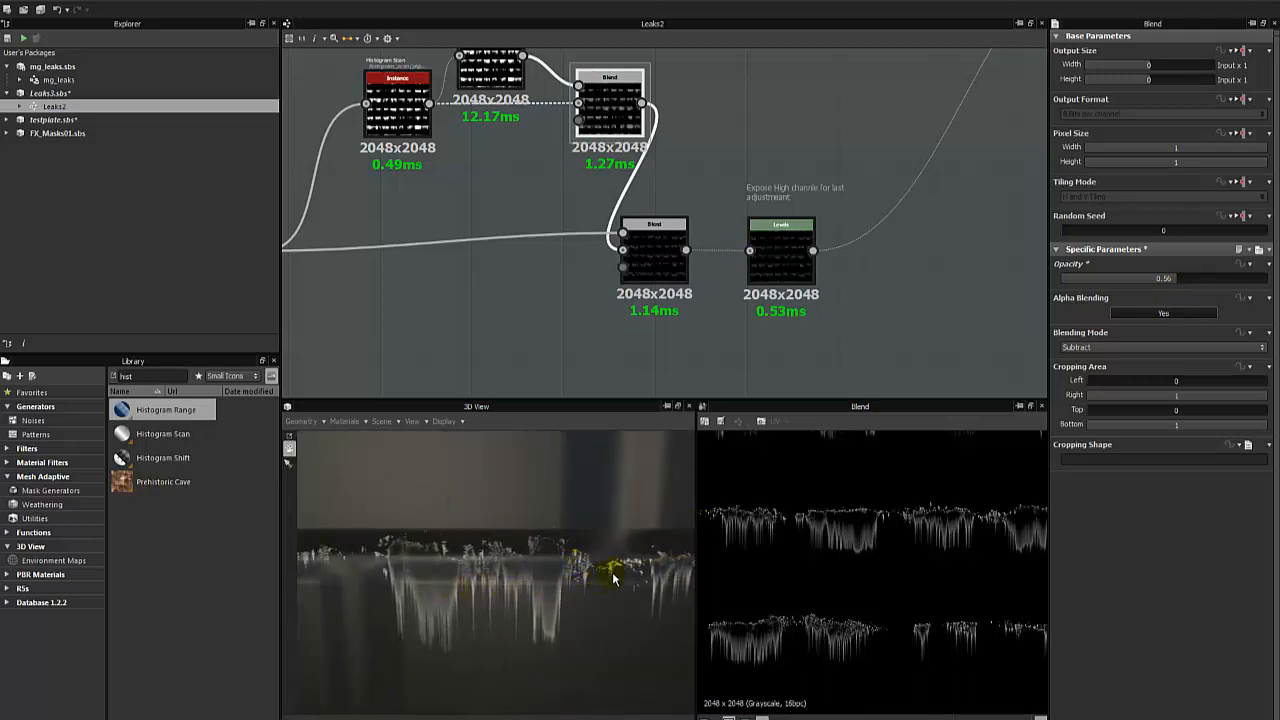
mouse_move(502, 558)
left_mouse_down()
mouse_move(486, 591)
mouse_move(532, 548)
left_mouse_up()
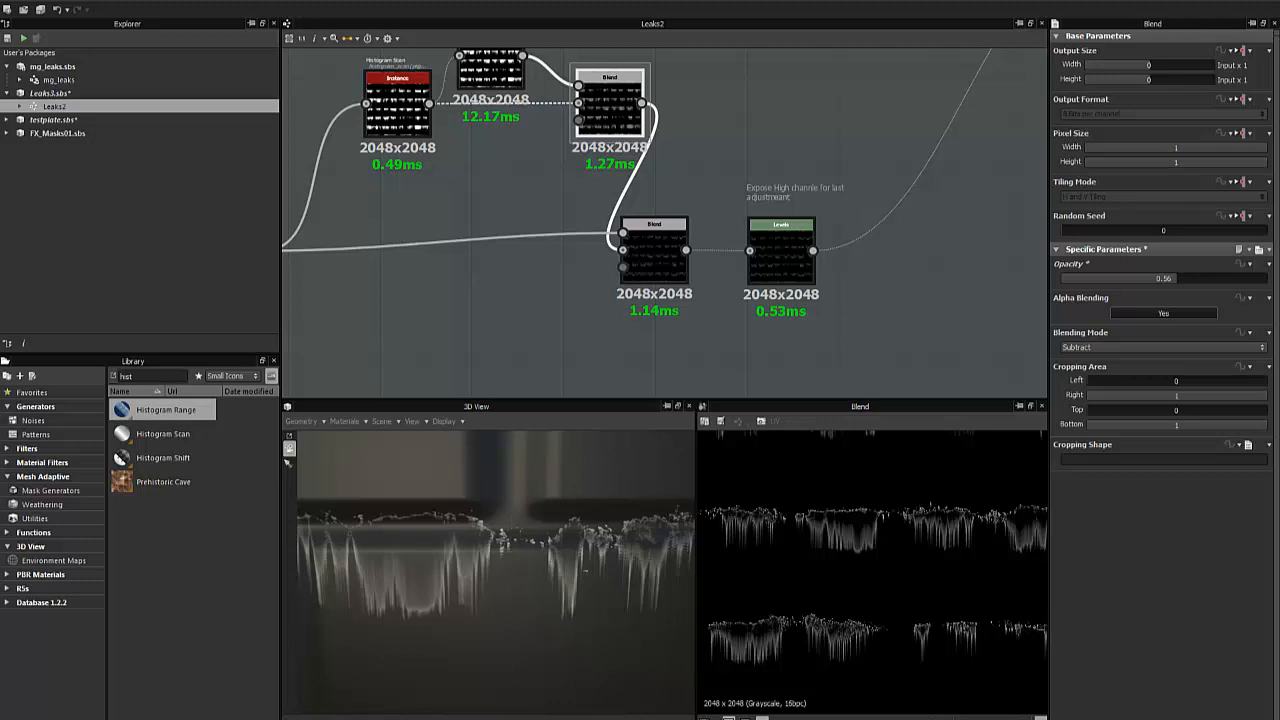
- Examine the overall node chain through to the outputs and the leaks on the 3D bricks, from afar and close up
scroll(490, 318, "down", 3)
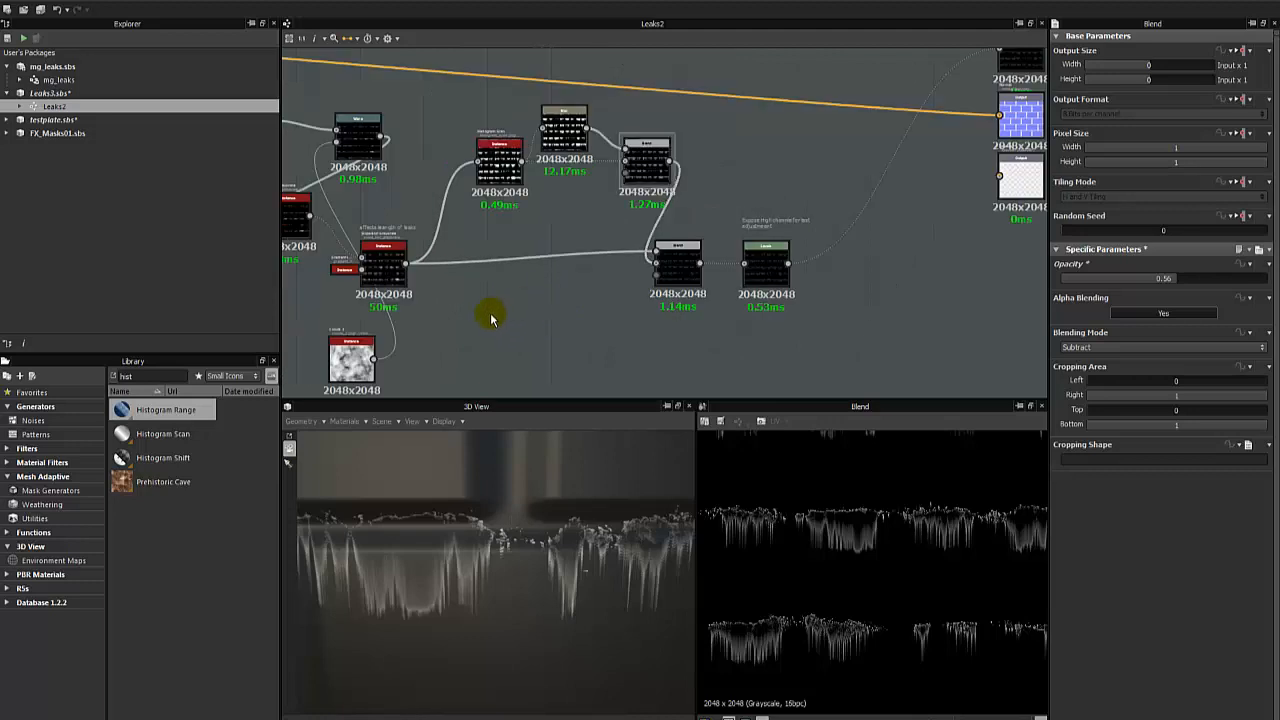
middle_click_drag(823, 252, 614, 341)
middle_click_drag(633, 298, 871, 202)
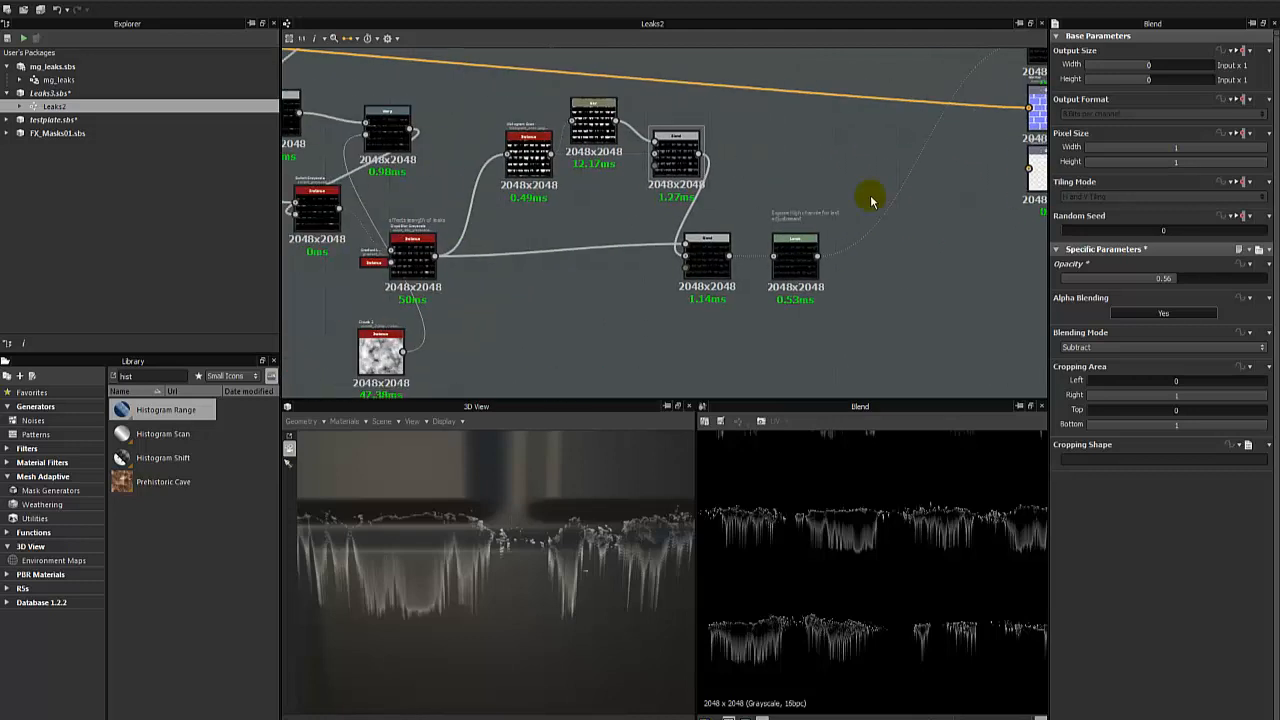
middle_click_drag(545, 264, 715, 224)
left_click(745, 242)
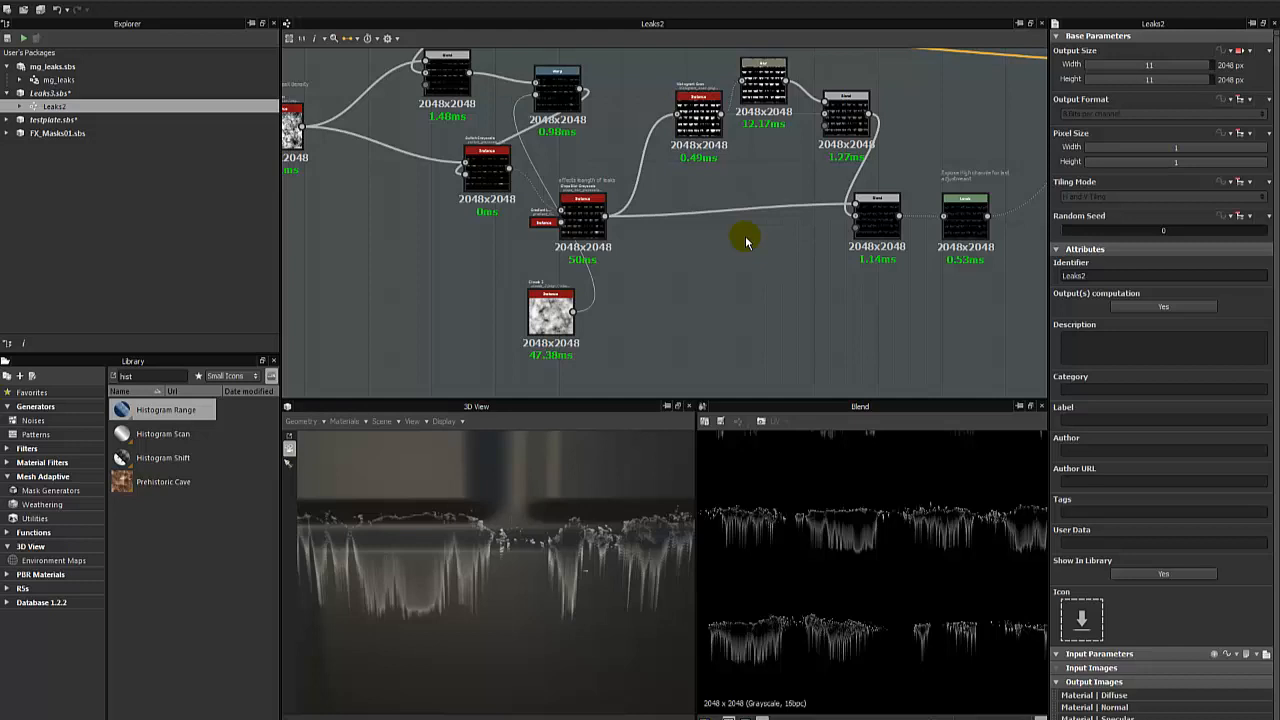
scroll(500, 506, "down", 5)
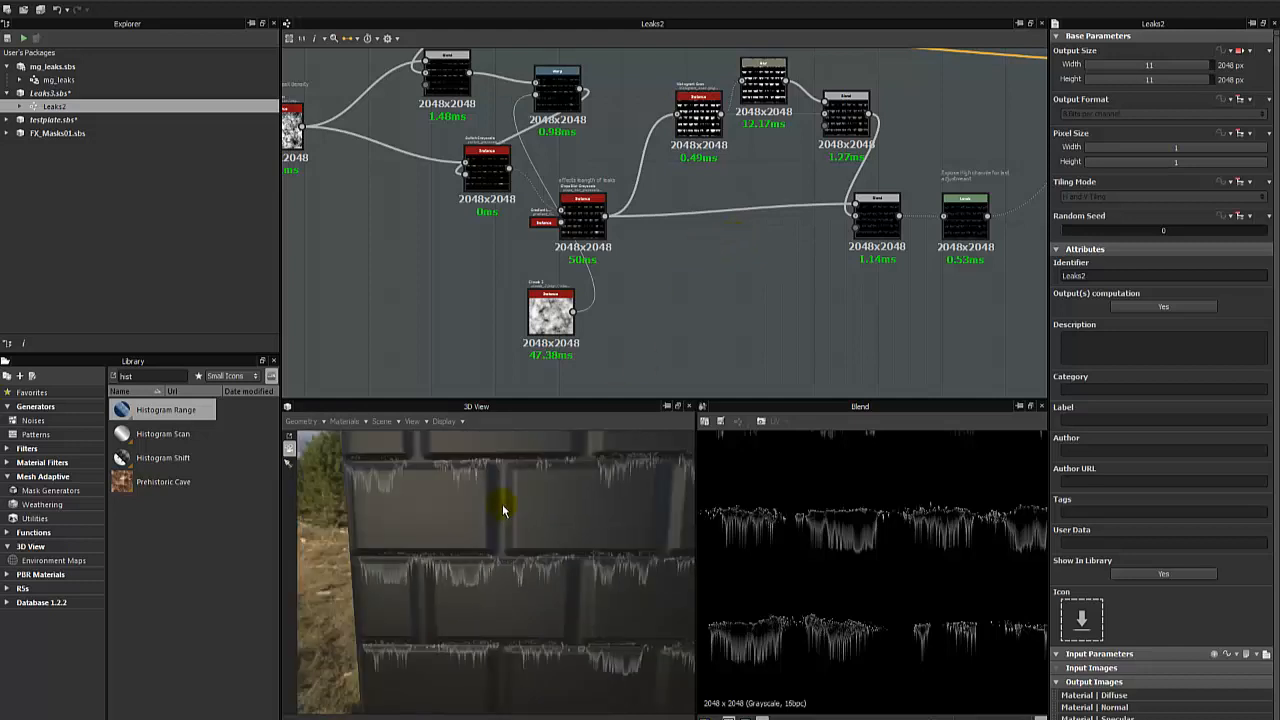
scroll(530, 500, "down", 2)
middle_click_drag(694, 271, 551, 320)
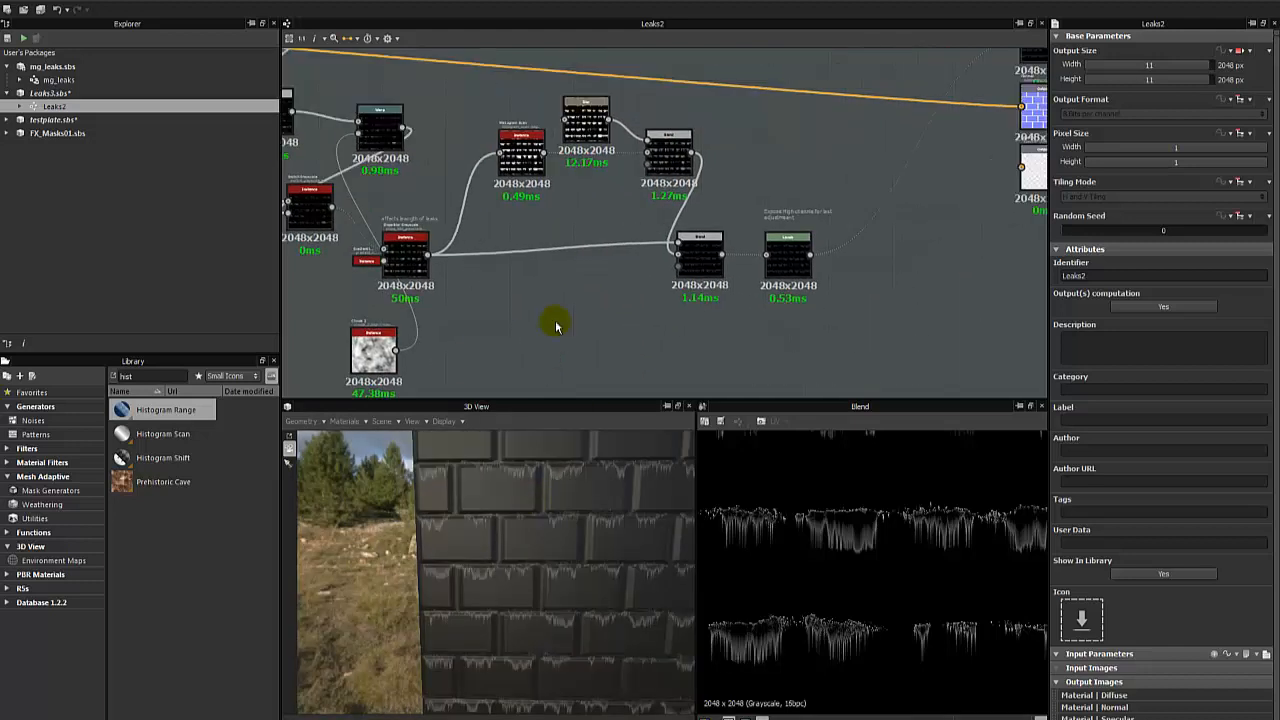
scroll(684, 305, "down", 3)
left_click_drag(899, 103, 874, 218)
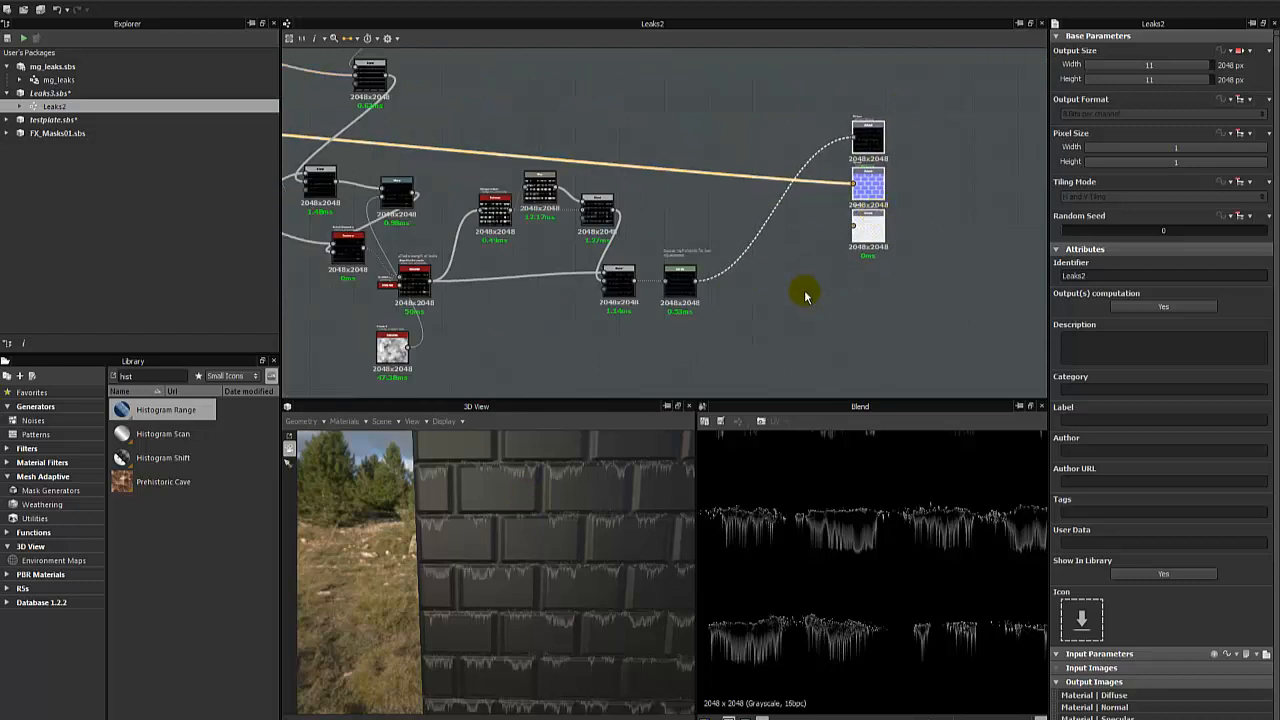
left_click(806, 294)
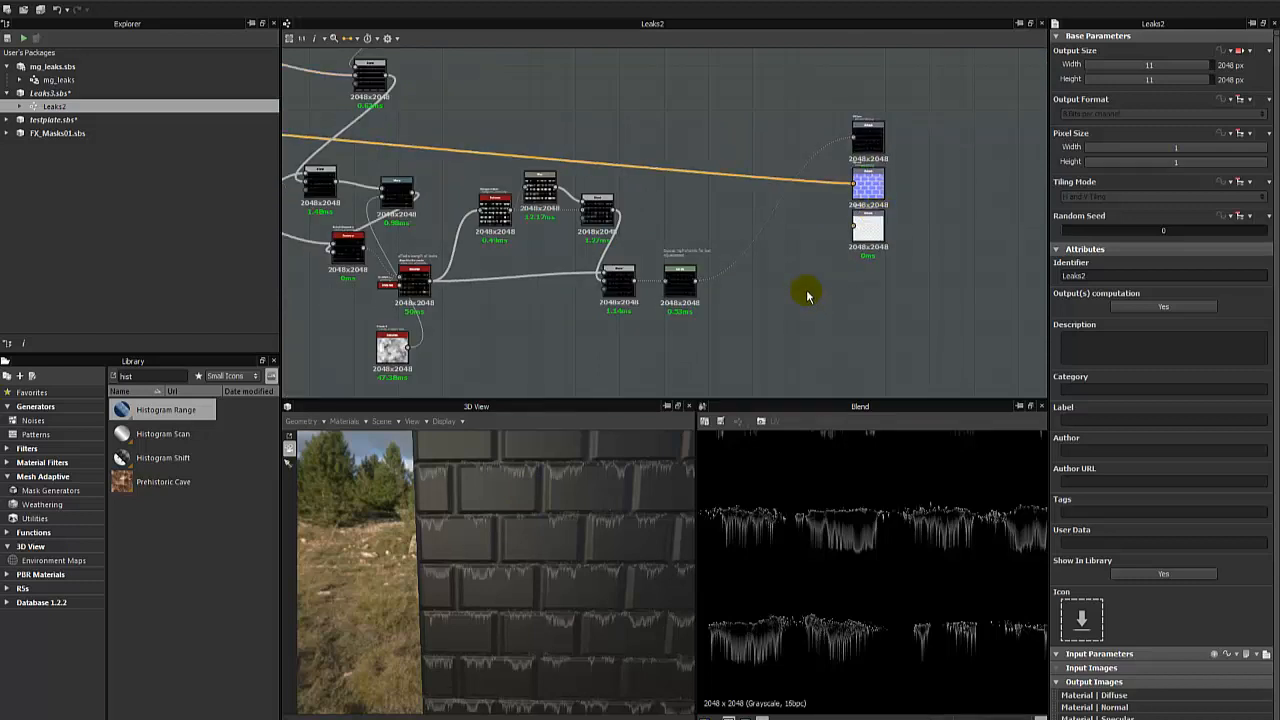
left_click_drag(580, 563, 514, 551)
scroll(505, 551, "up", 4)
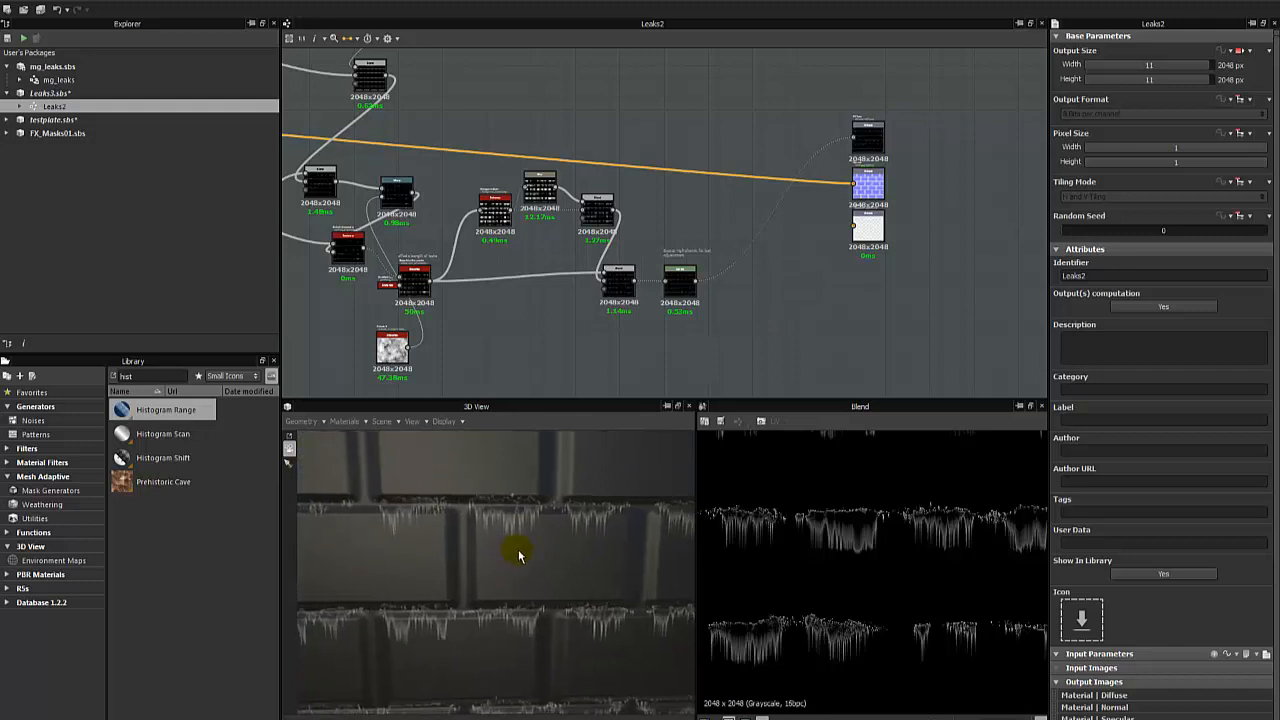
scroll(518, 555, "up", 6)
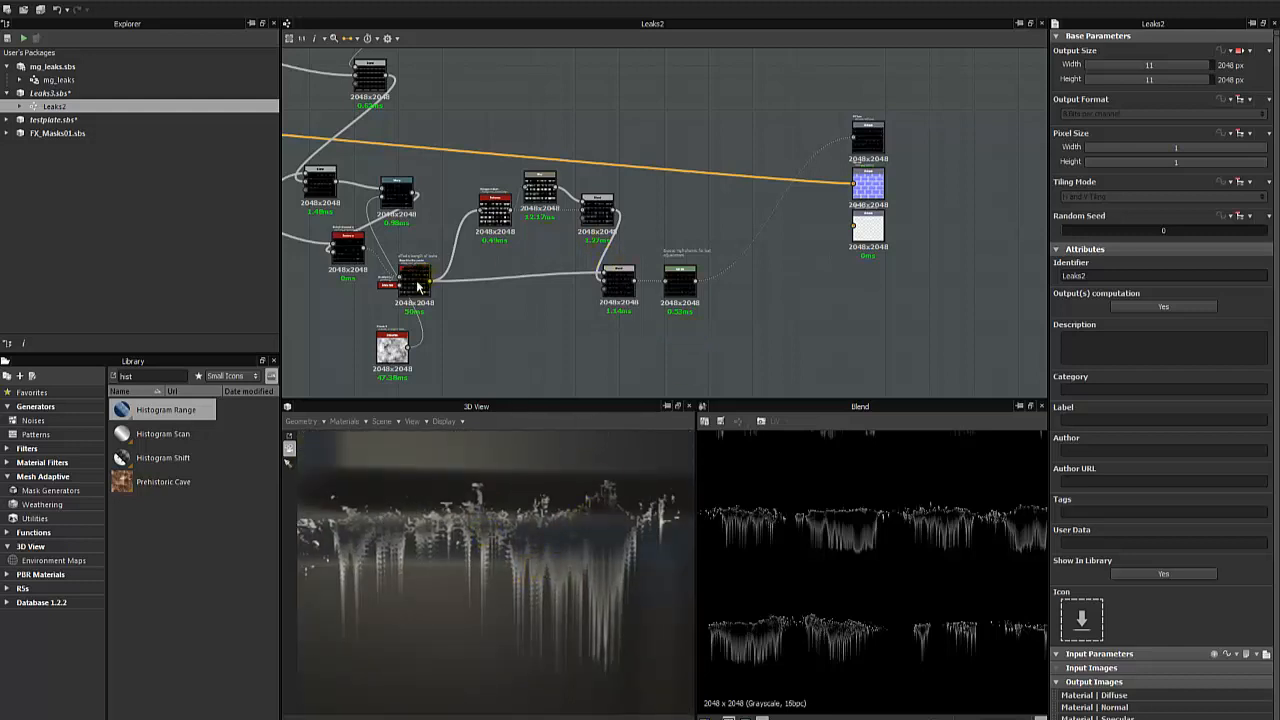
- Try a much lower Samples value on the Slope Blur Grayscale node, and return it to 32
left_click(418, 287)
double_click(1167, 323)
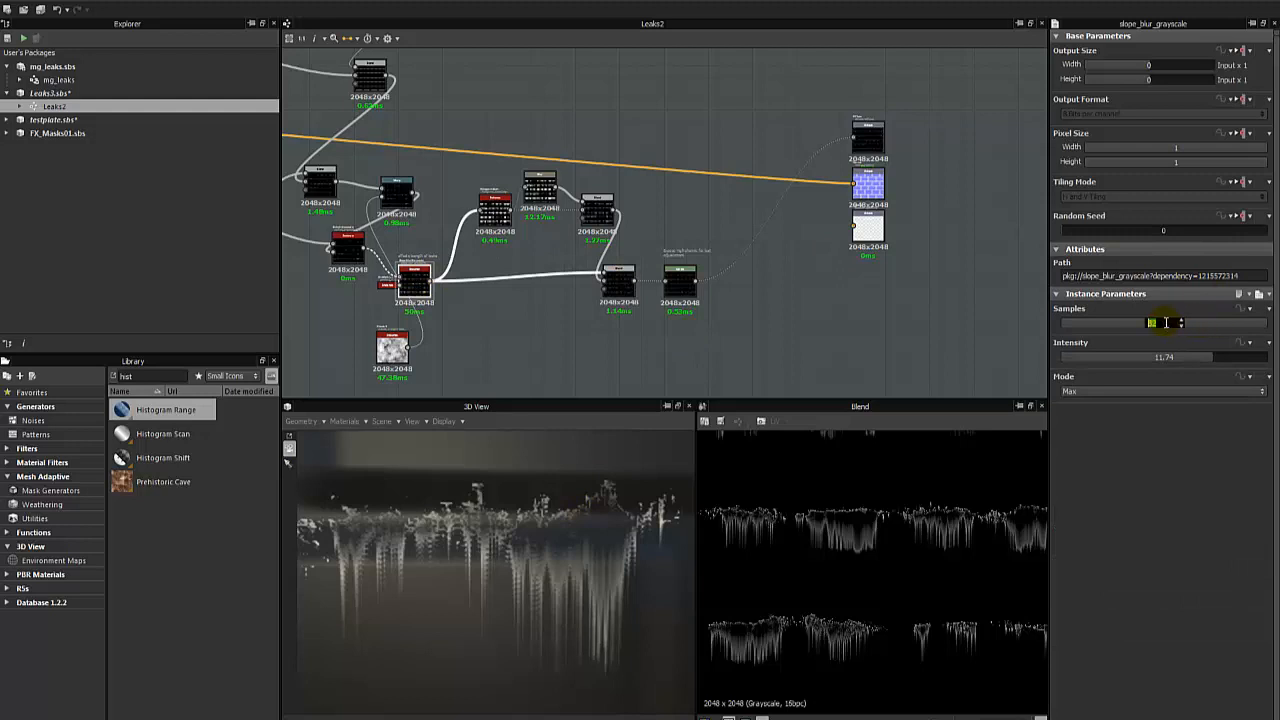
key("Return")
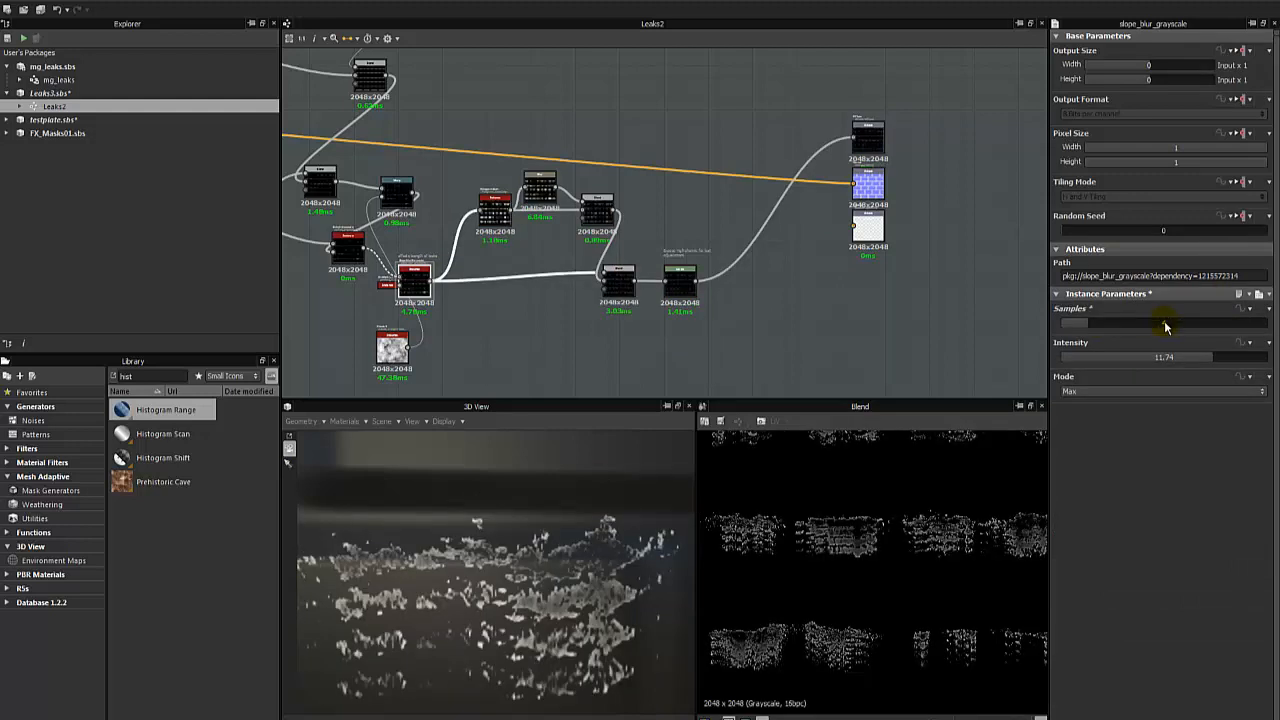
double_click(1165, 325)
key("Return")
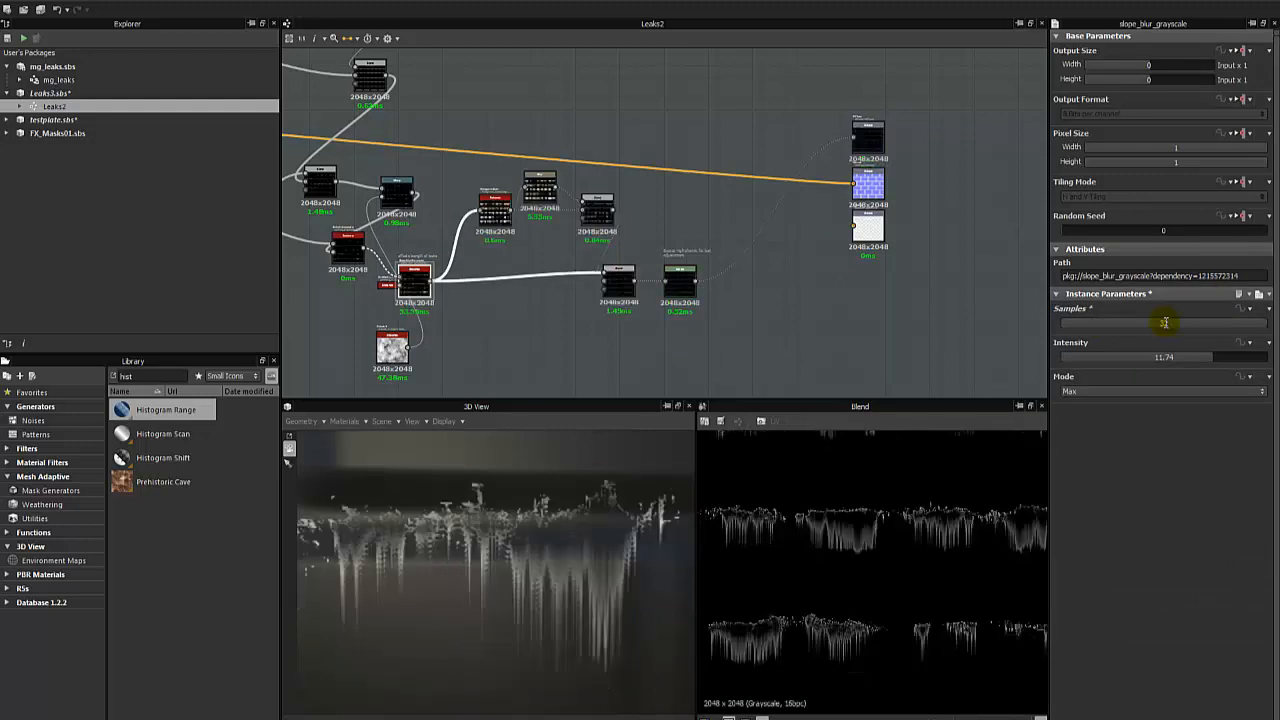
- Set the Slope Blur Grayscale node's Intensity to 9.82 and check the leak length on the 3D bricks
mouse_move(1202, 364)
left_mouse_down()
mouse_move(1223, 360)
mouse_move(1188, 366)
left_mouse_up()
scroll(571, 563, "up", 4)
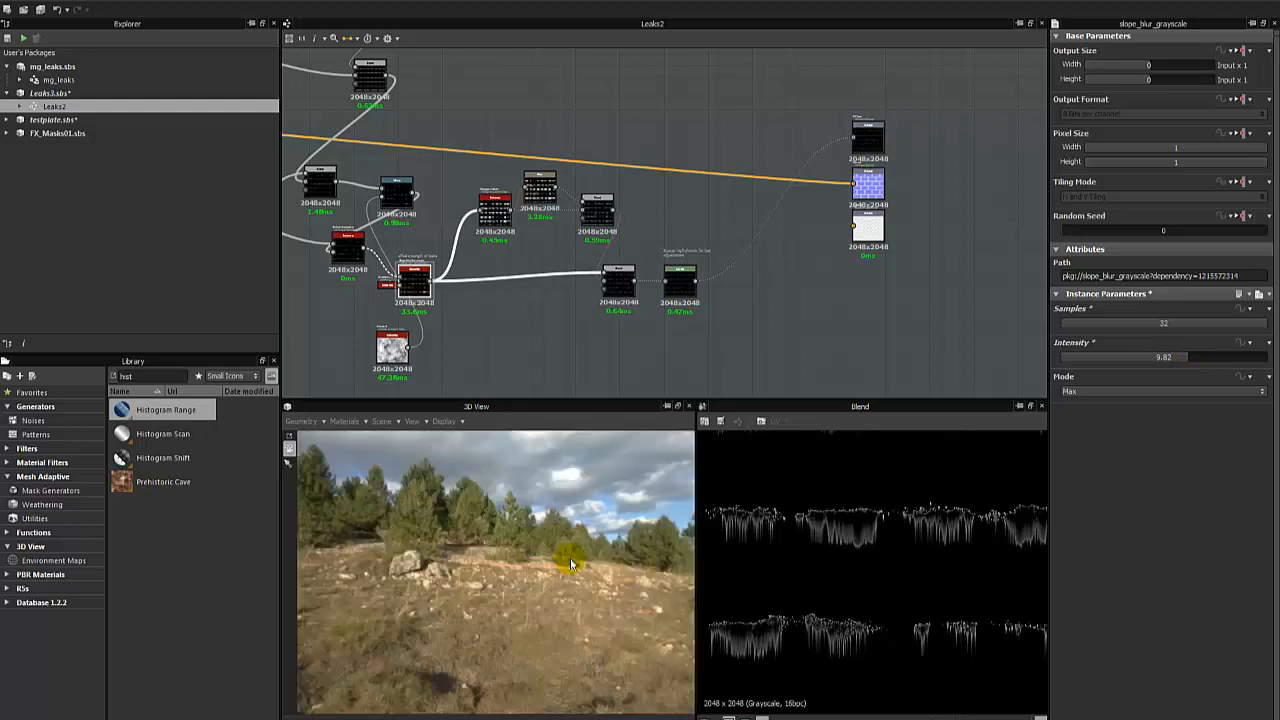
scroll(571, 563, "down", 2)
scroll(570, 563, "up", 2)
scroll(586, 557, "down", 2)
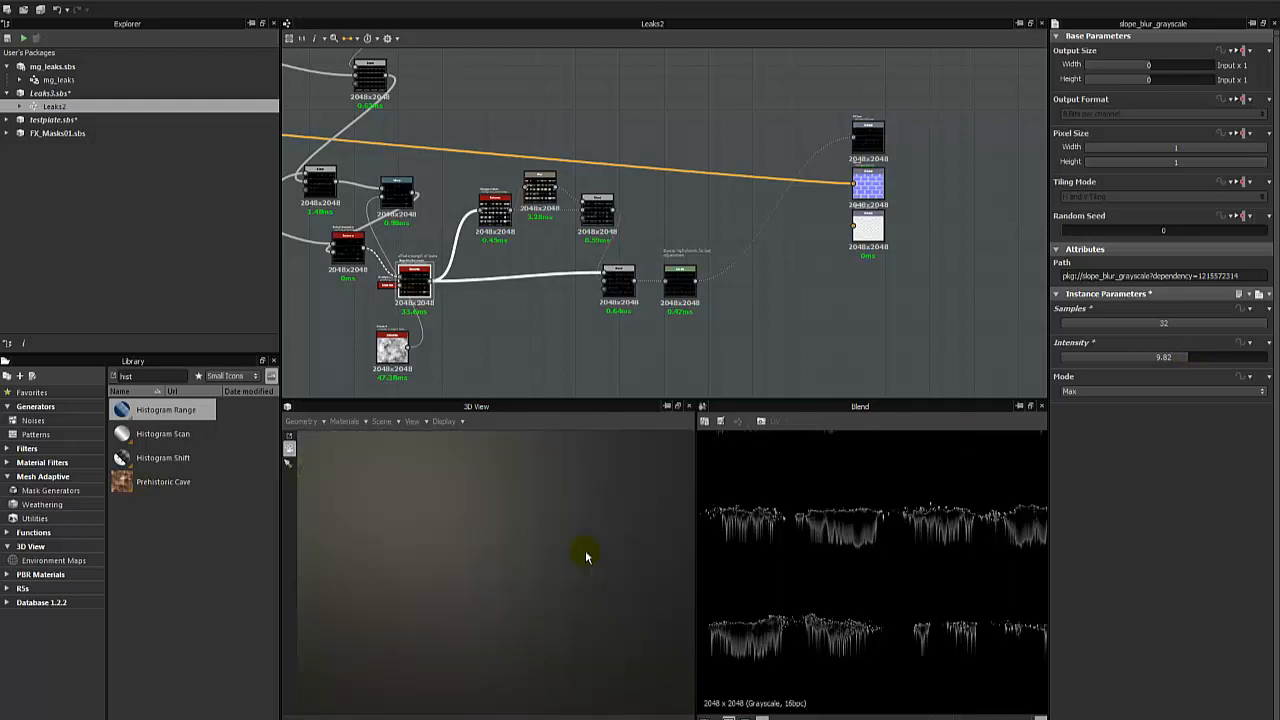
middle_click_drag(586, 557, 573, 565)
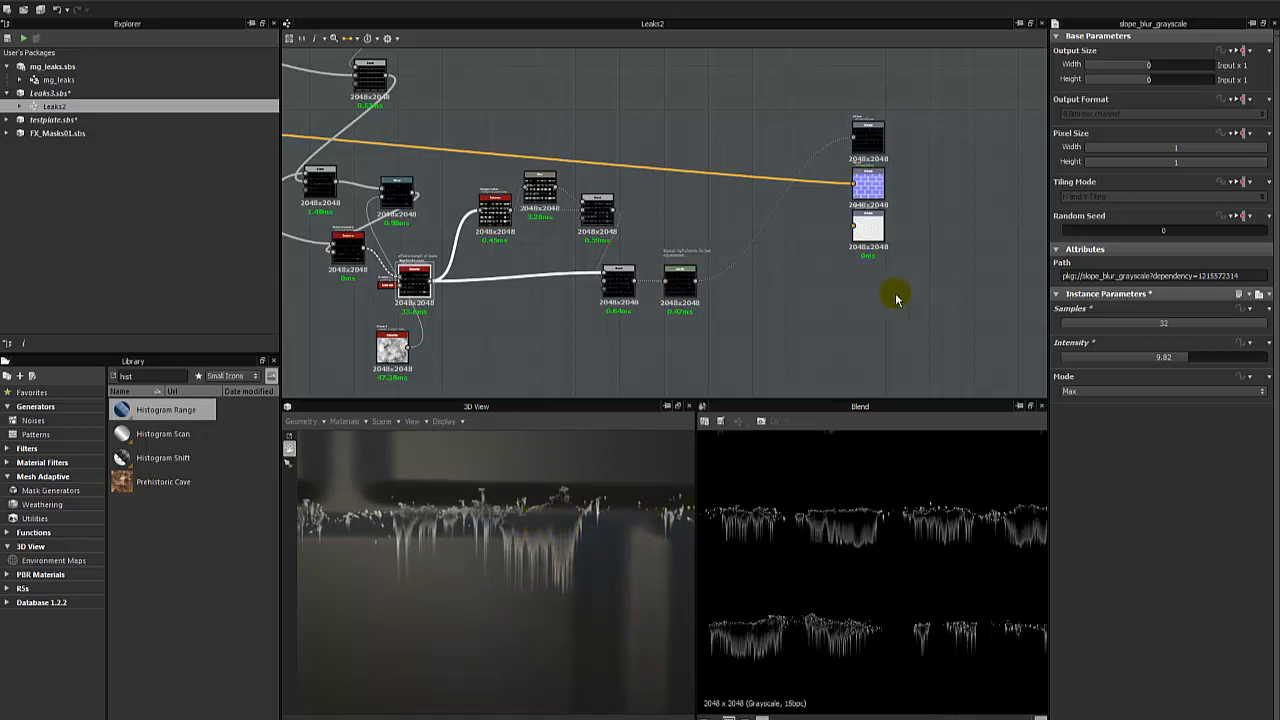
left_click_drag(406, 600, 535, 510)
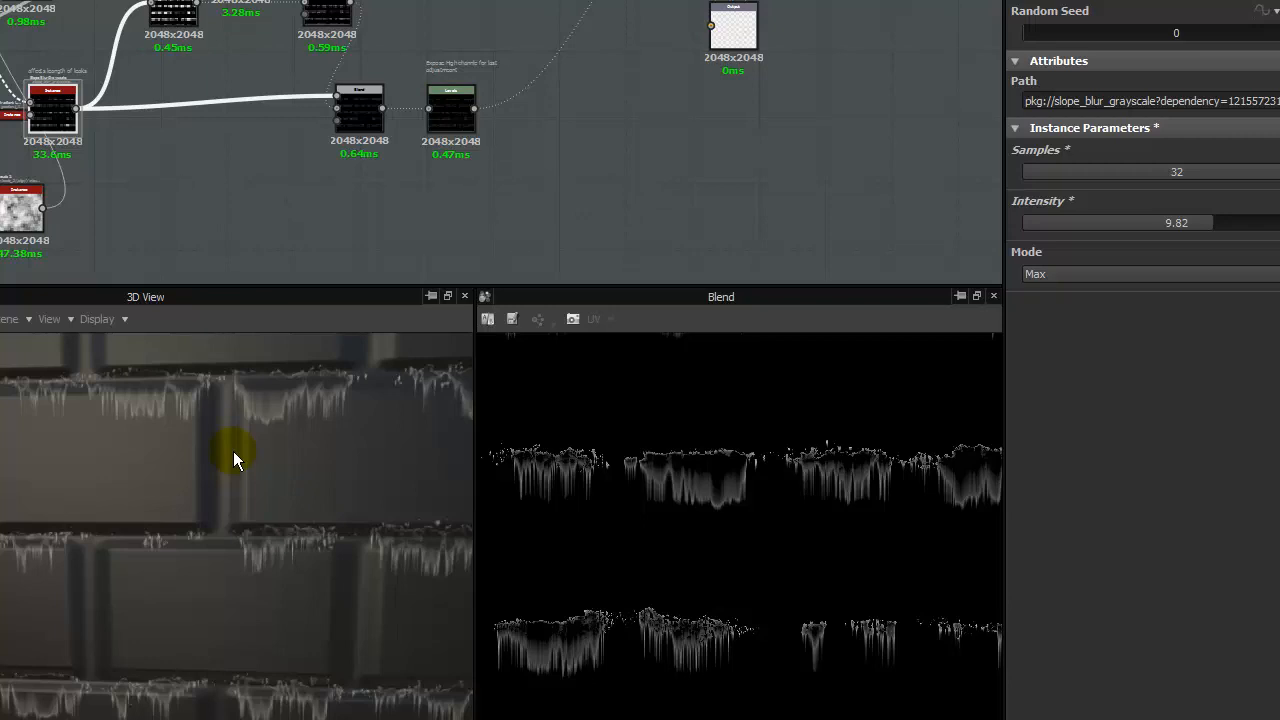
- Move the Clouds 2 node clear of the Slope Blur and dock it onto the Warp node it feeds
middle_click_drag(219, 126, 425, 135)
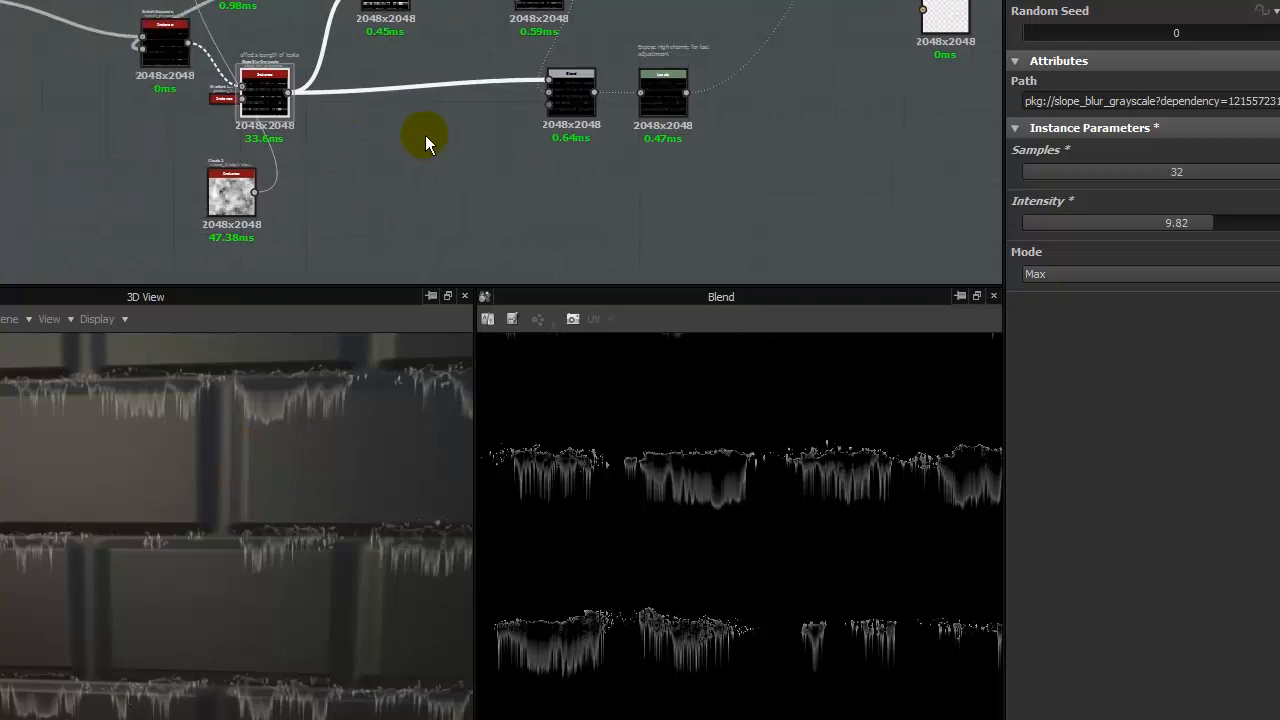
left_click_drag(215, 188, 158, 174)
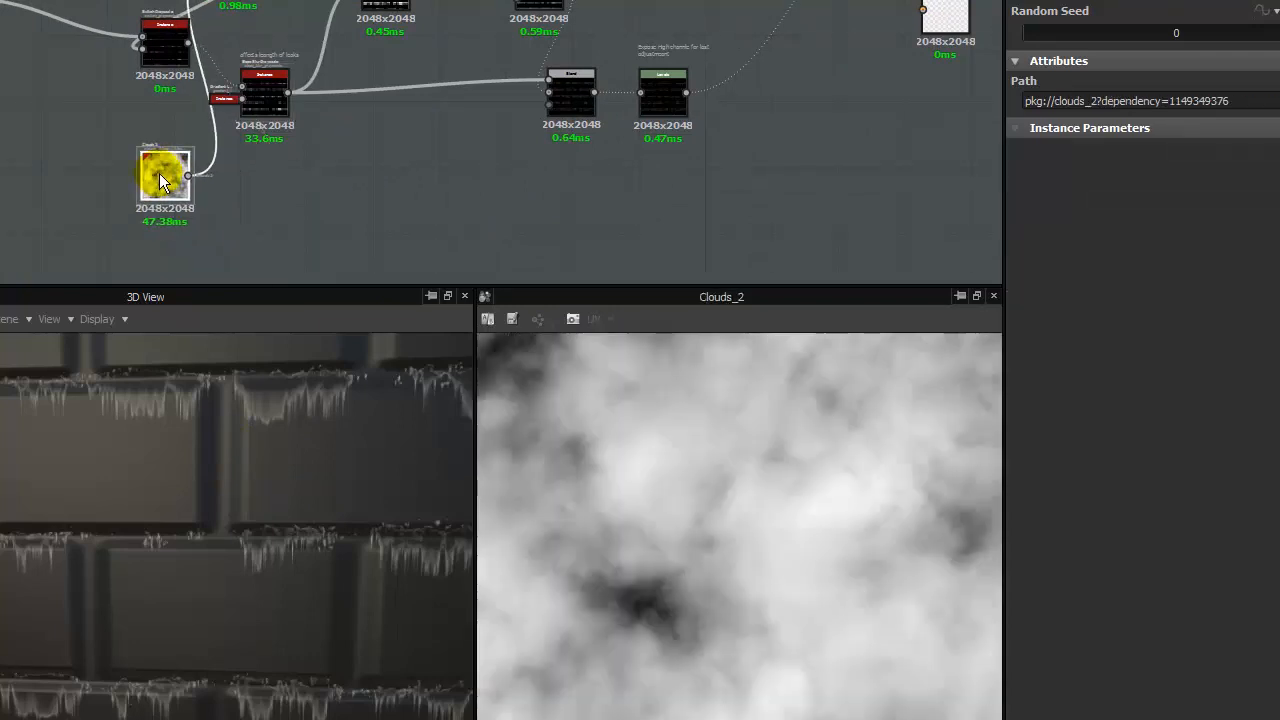
middle_click_drag(159, 173, 185, 160)
key("Delete")
middle_click_drag(234, 70, 470, 193)
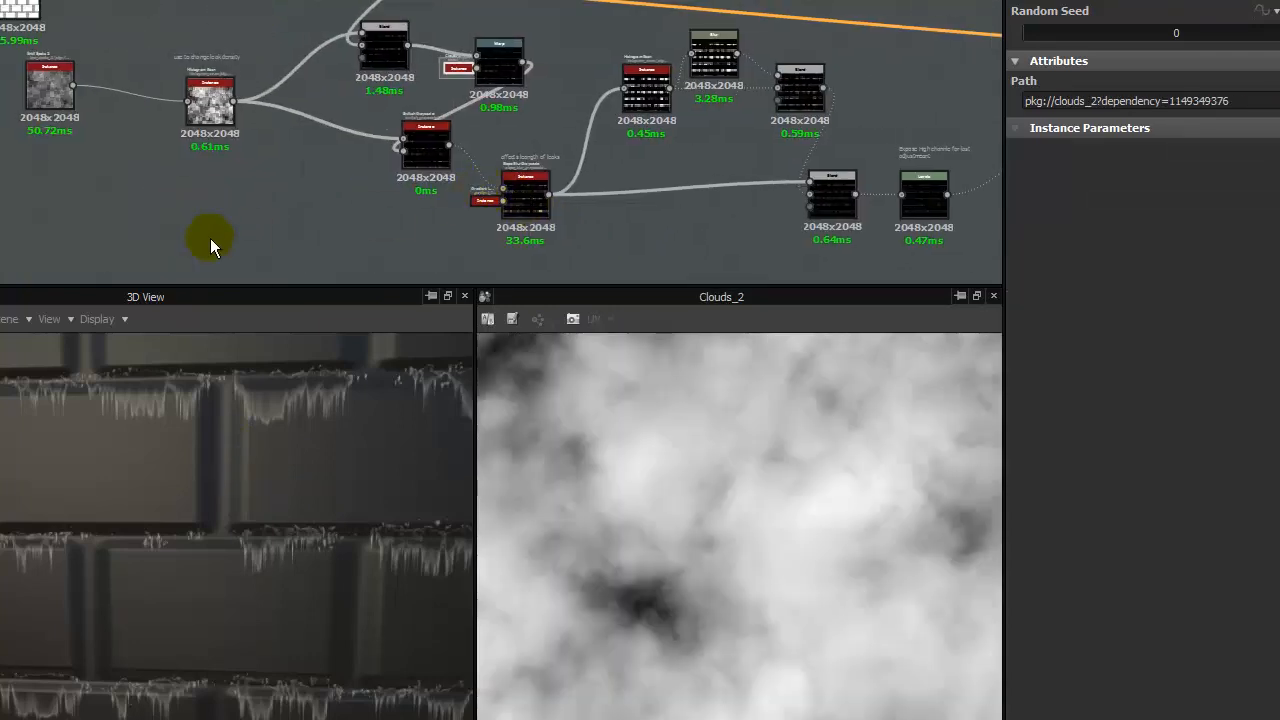